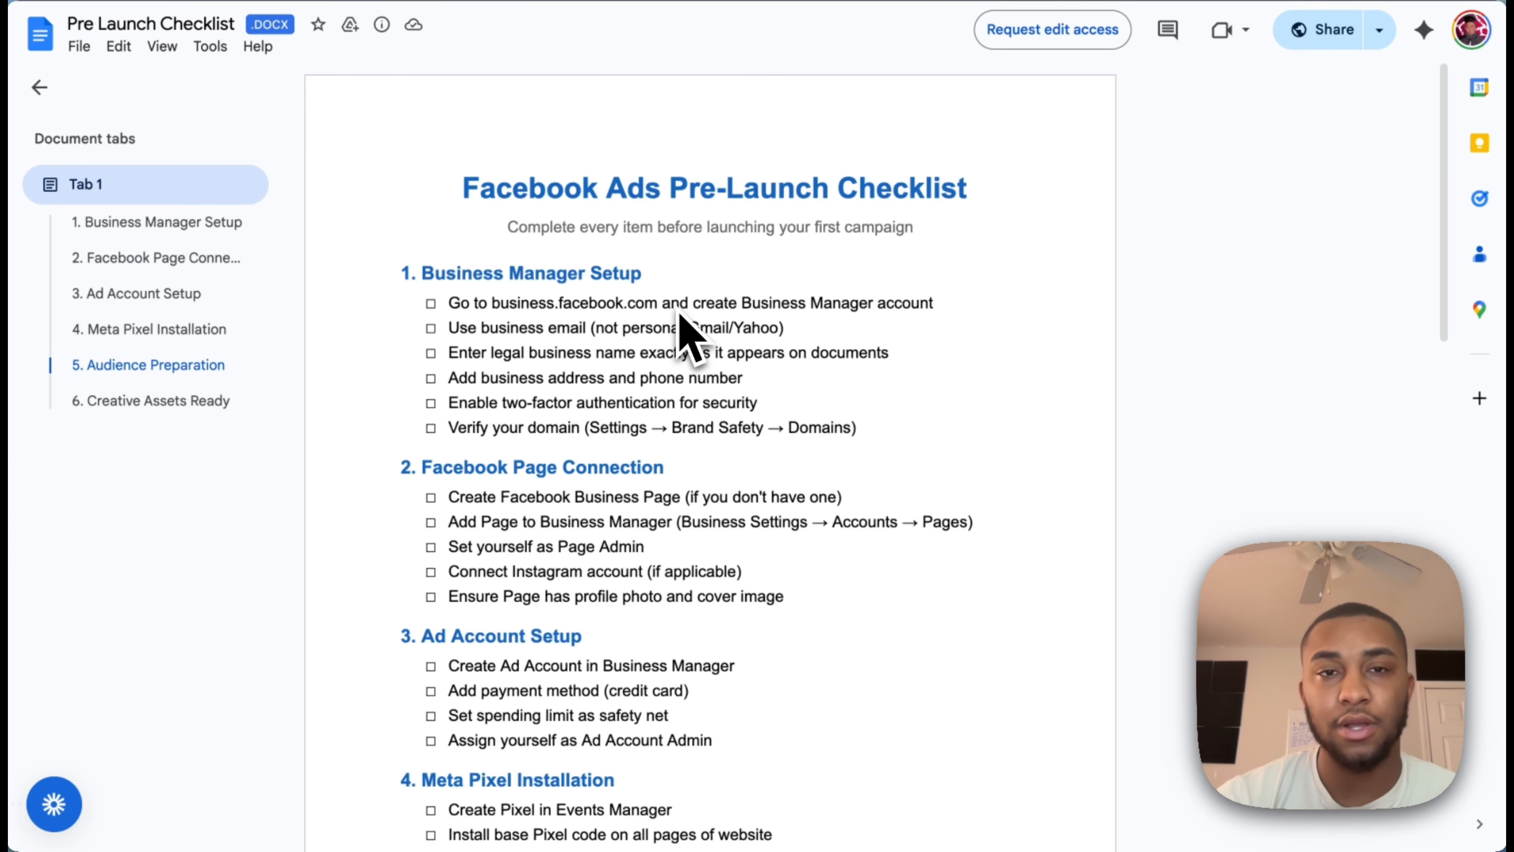
Switch from the checklist to Meta Business Suite and open the LOV3 Media business portfolio's settings.
click(656, 0)
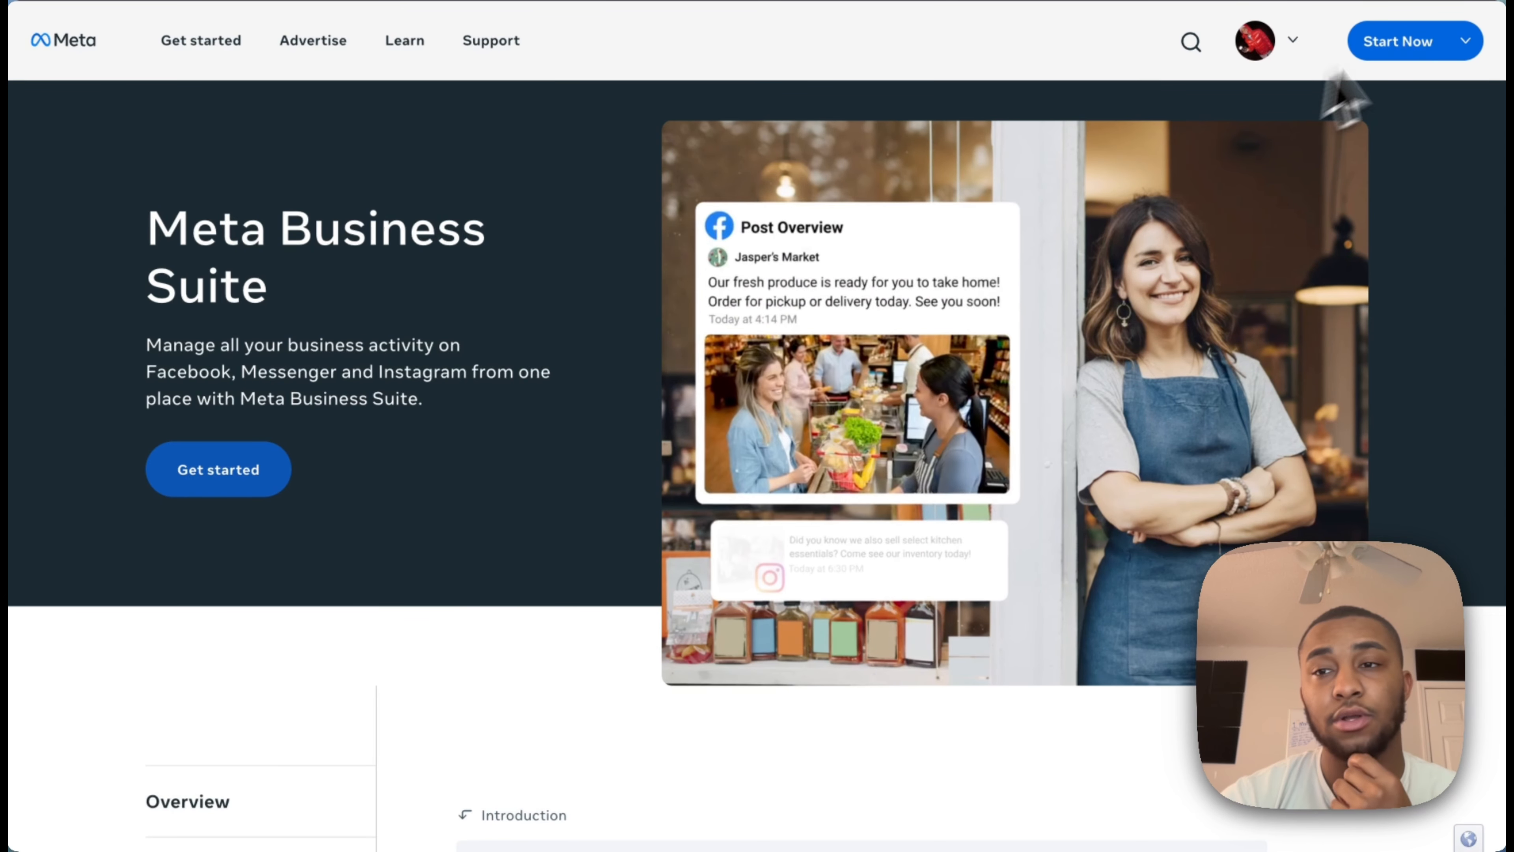
click(1455, 43)
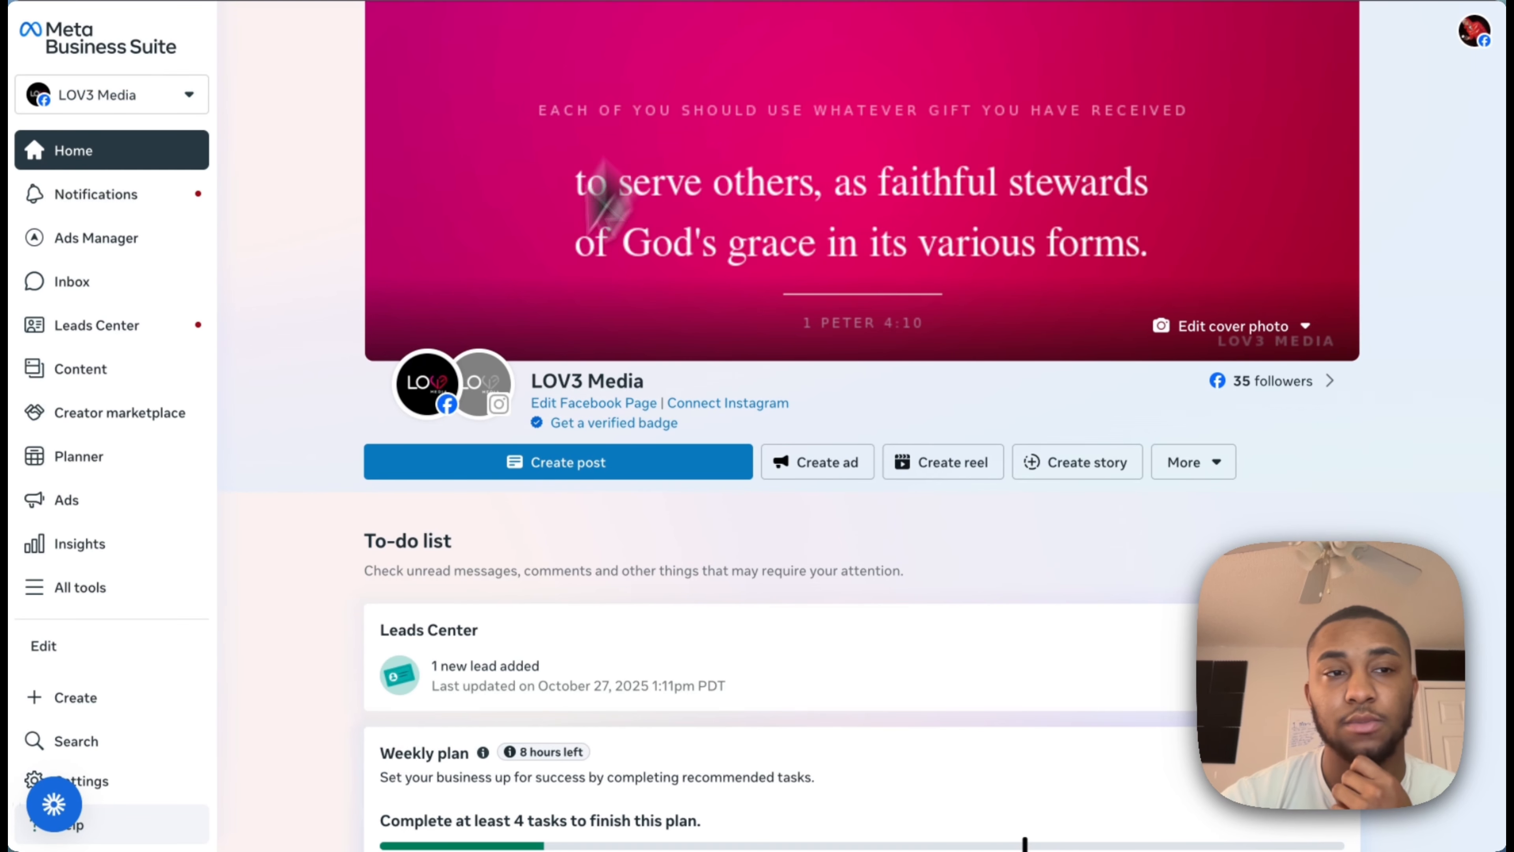
mouse_move(405, 319)
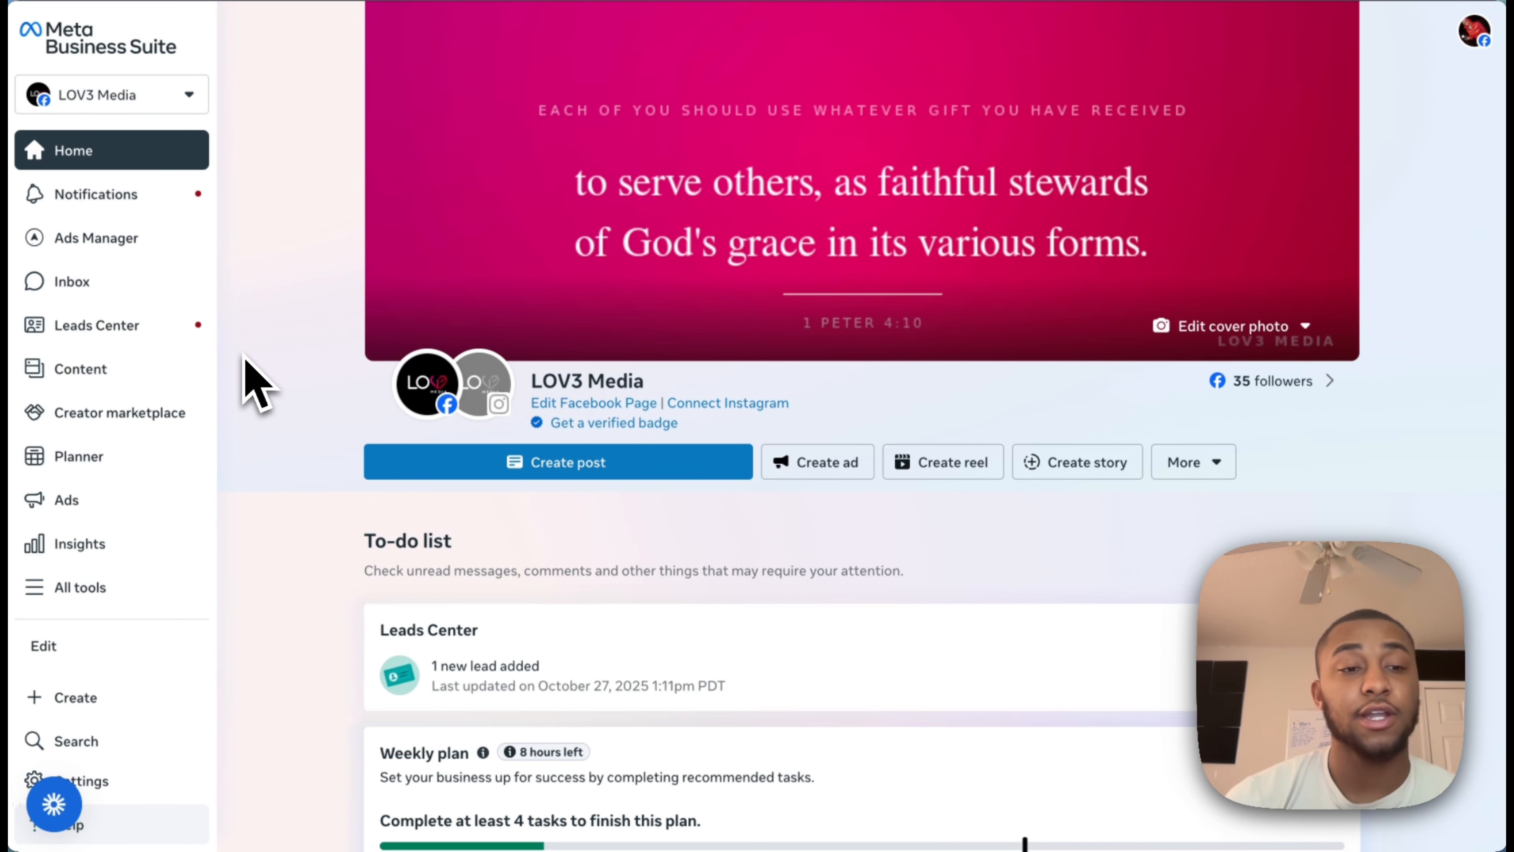
scroll(244, 356, down, 5)
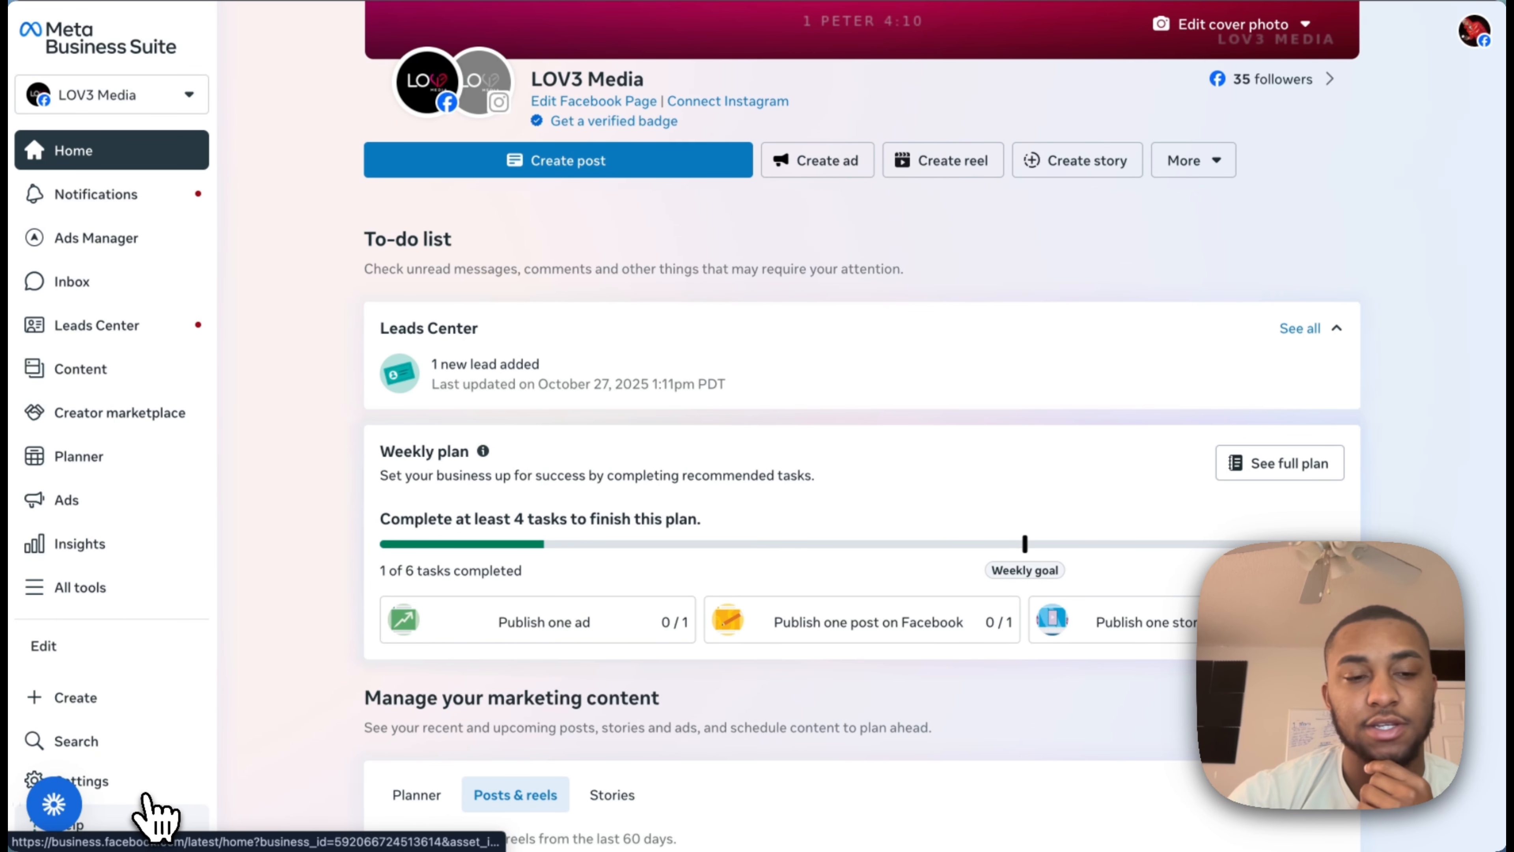
click(145, 789)
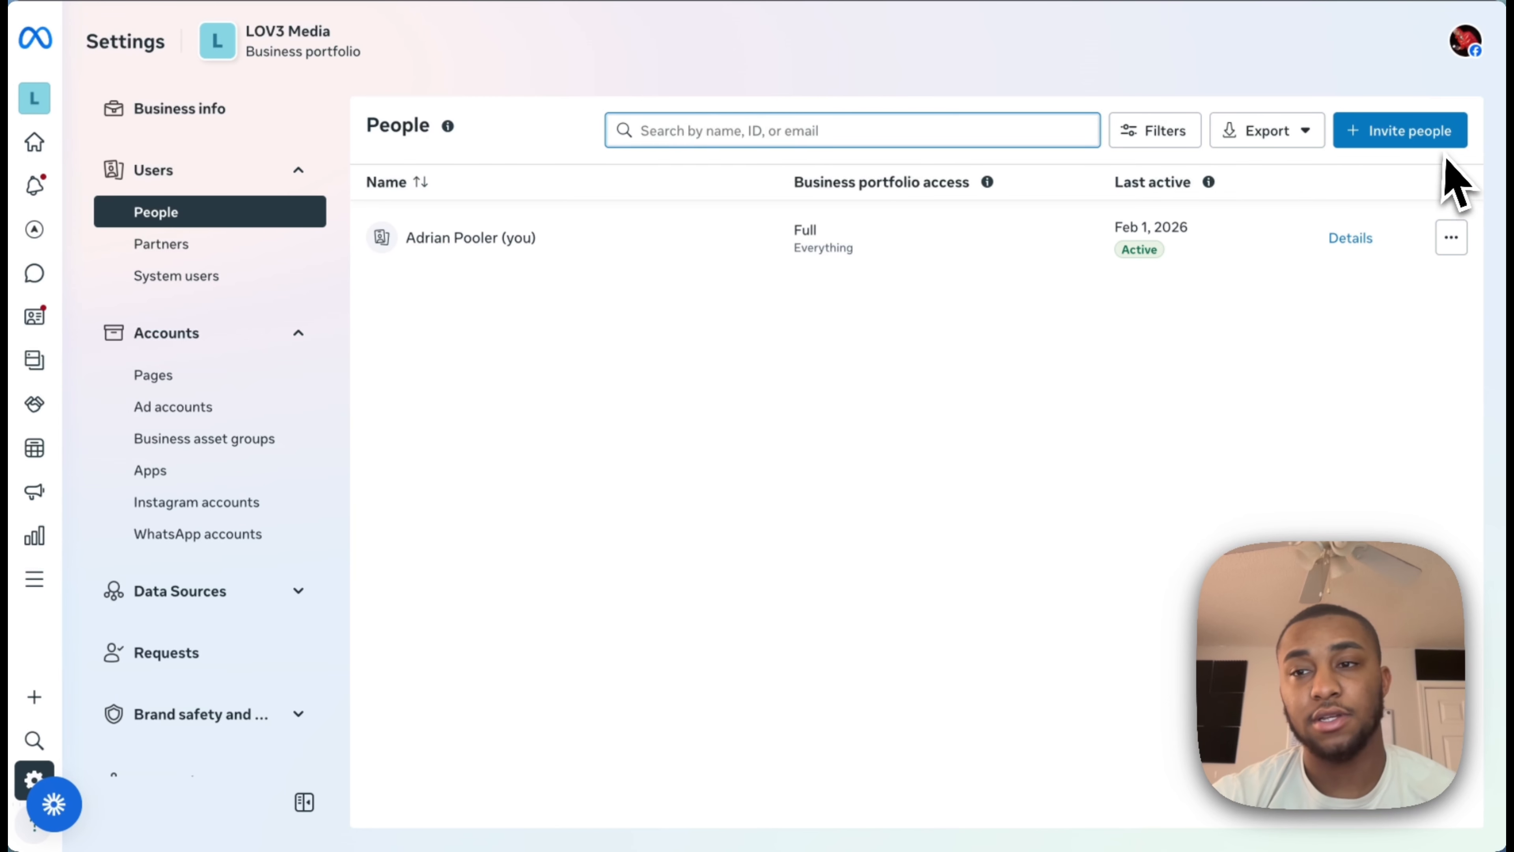
Look at the form for inviting people to the business portfolio and close it without inviting anyone.
click(1455, 139)
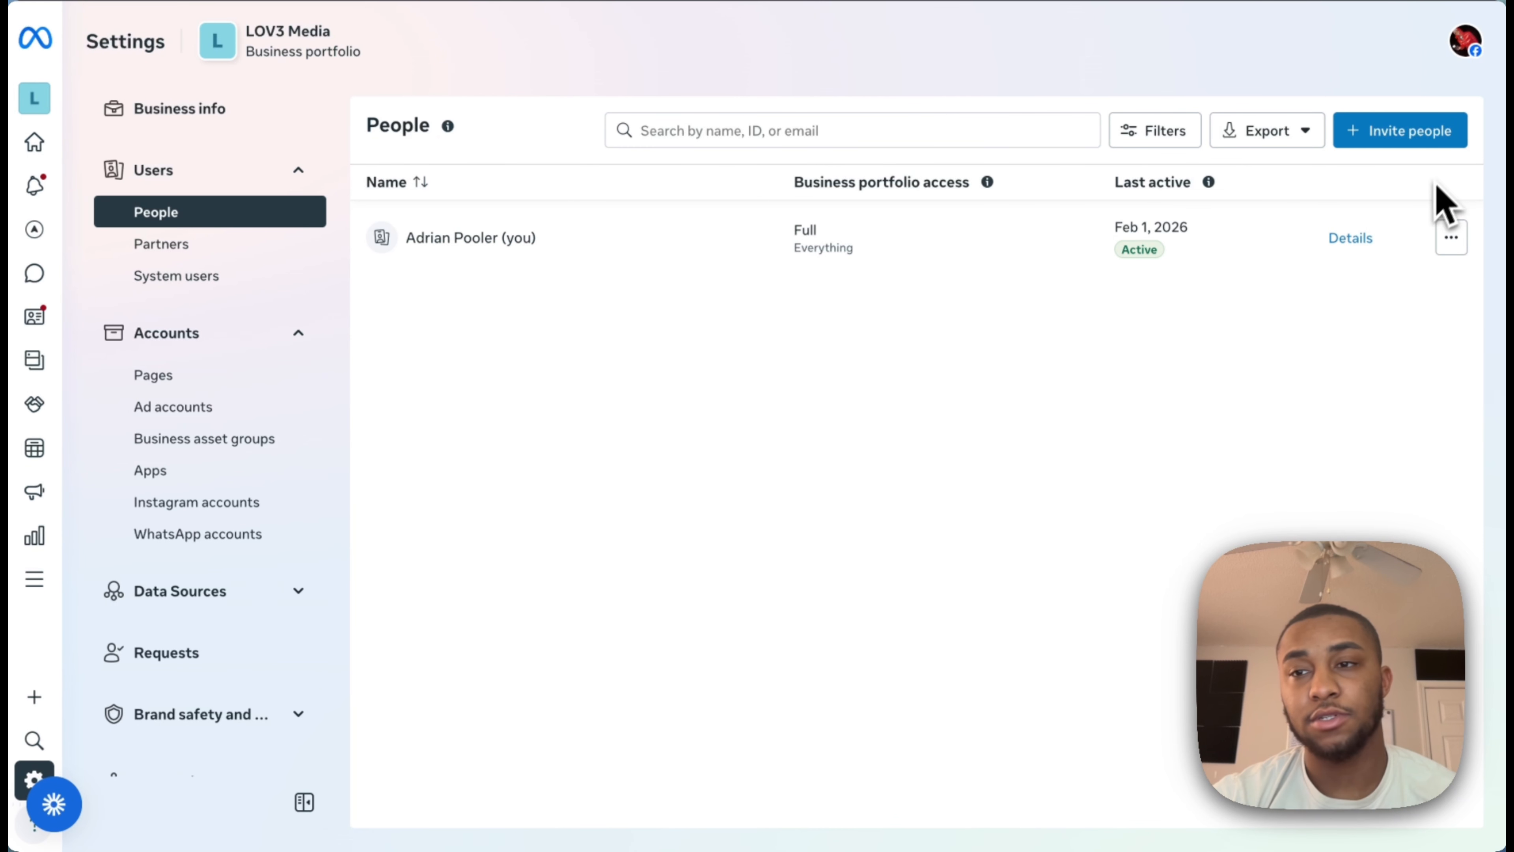
click(1411, 138)
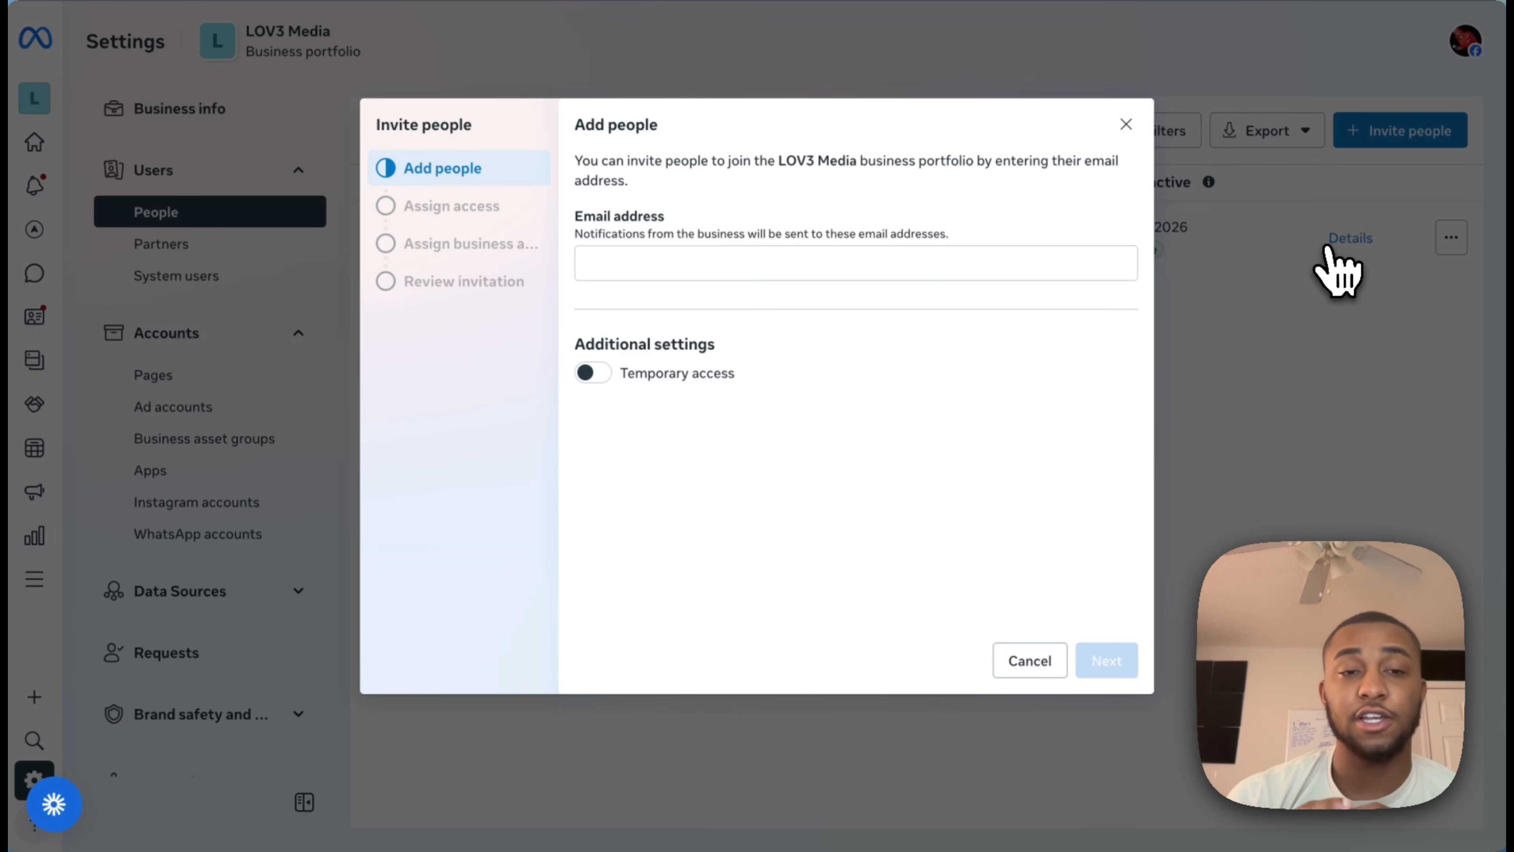
click(1028, 662)
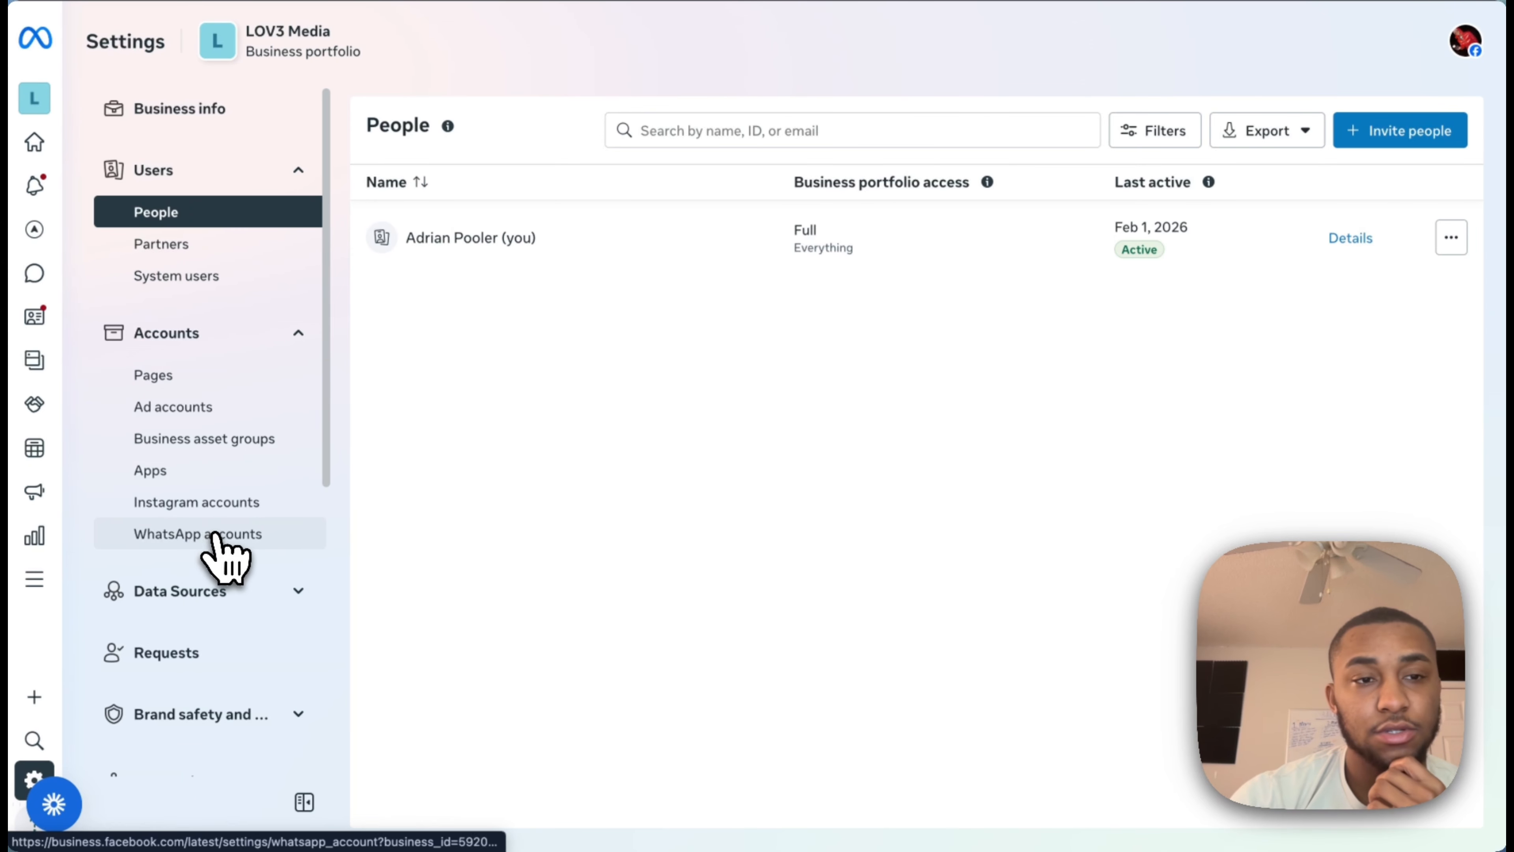
Review the options for adding a Facebook Page to the portfolio and check the list of people with access.
click(203, 382)
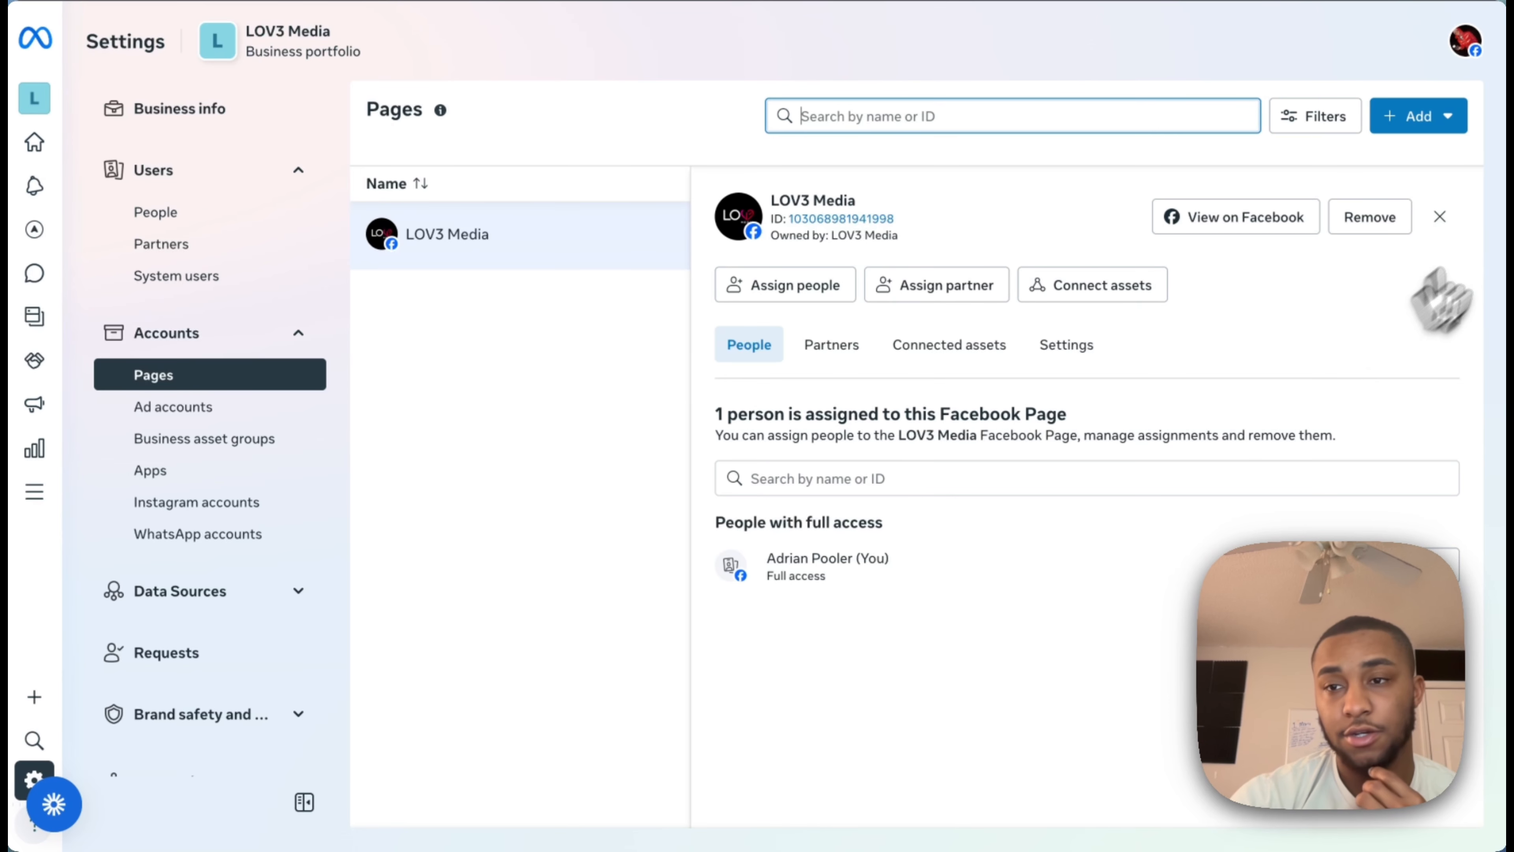
click(1421, 120)
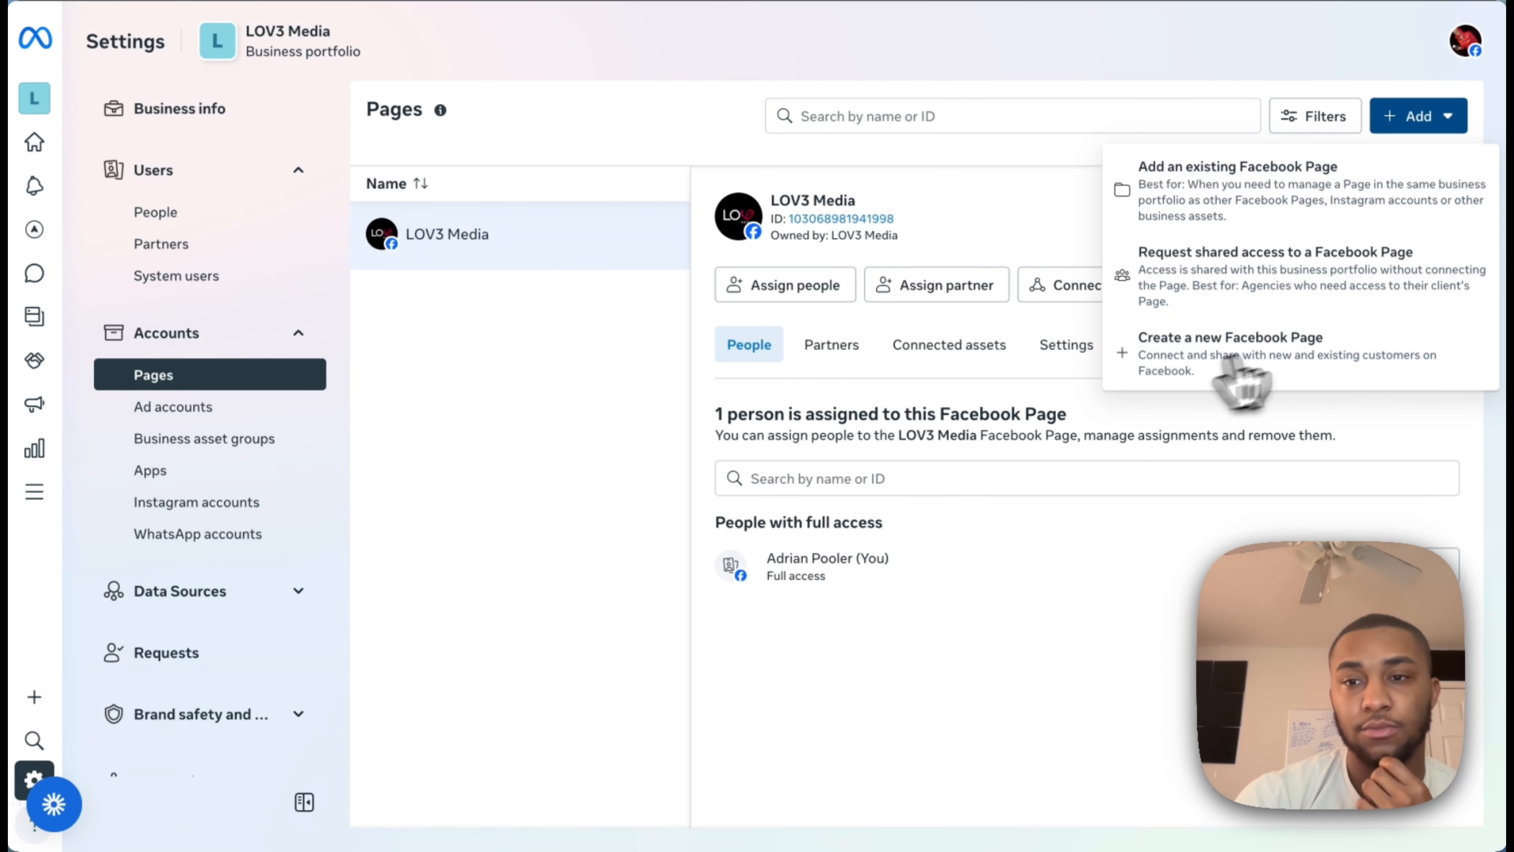
click(591, 534)
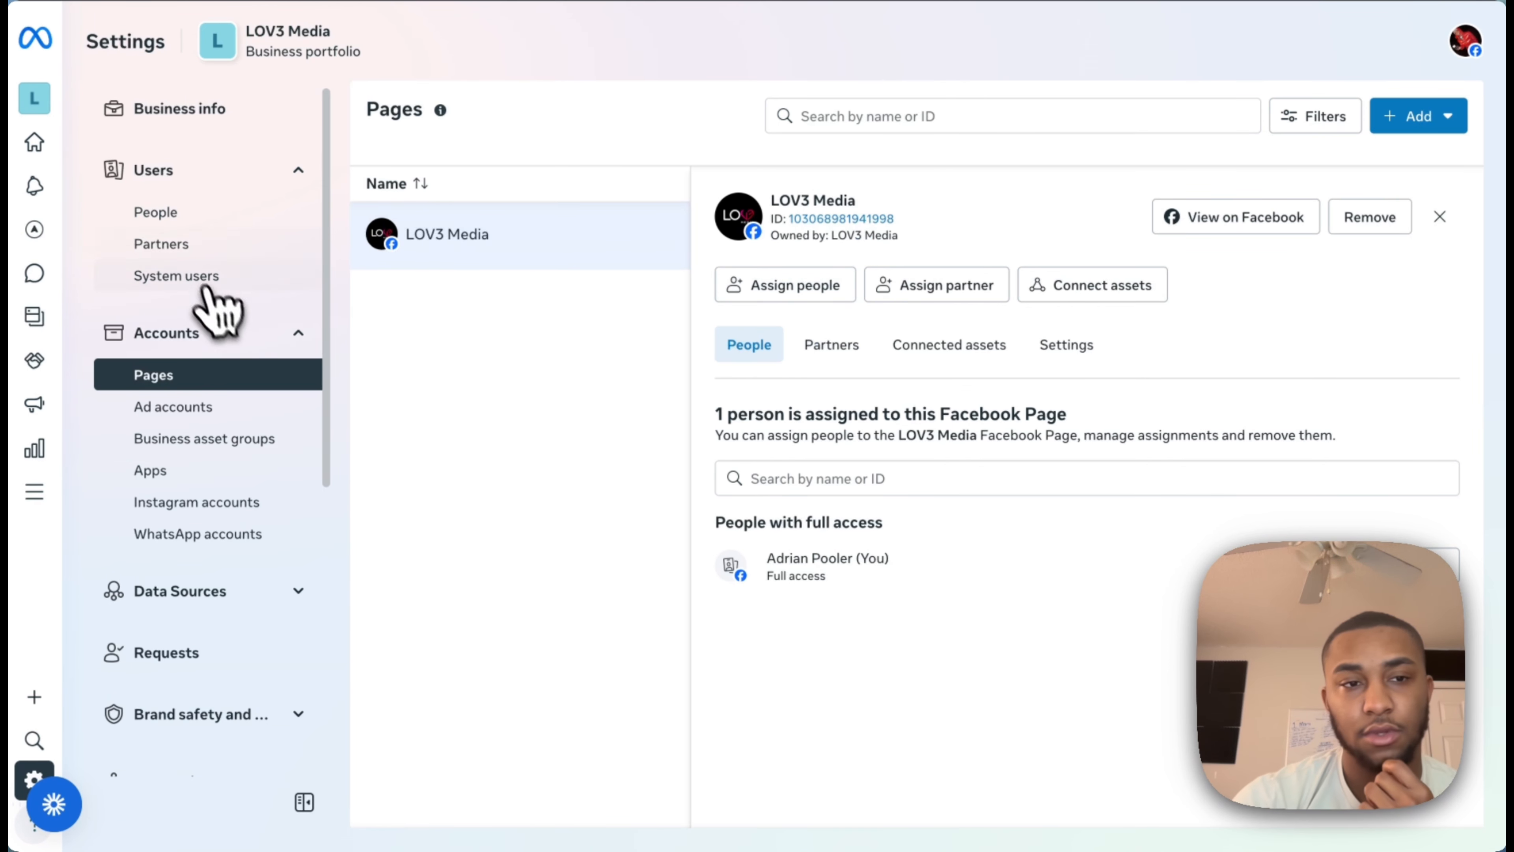
click(196, 226)
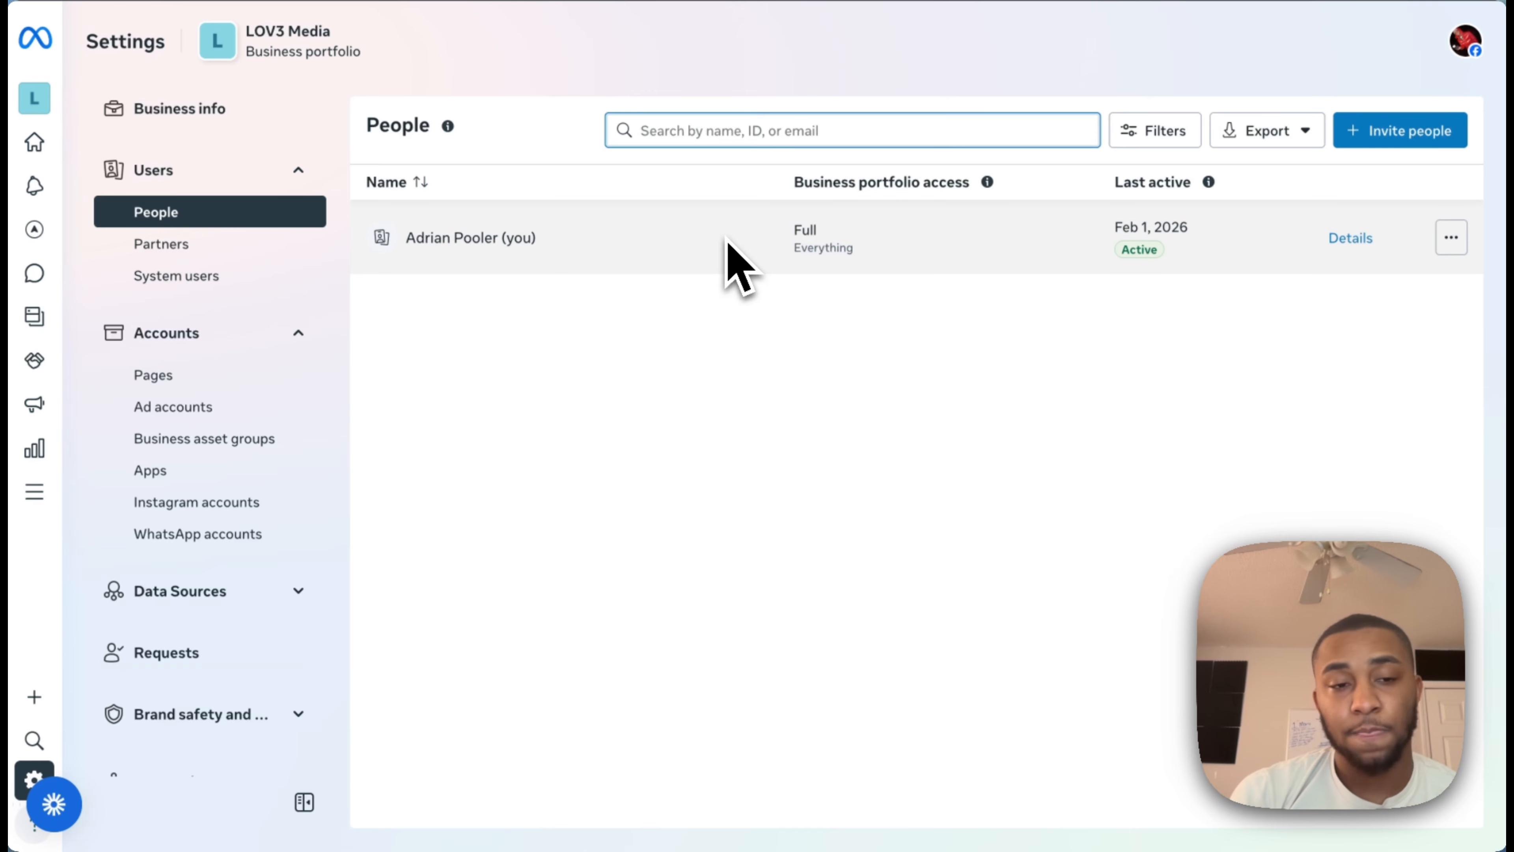
click(249, 380)
Look at the dialog for adding an Instagram account, close it, and view the portfolio's ad accounts.
click(265, 504)
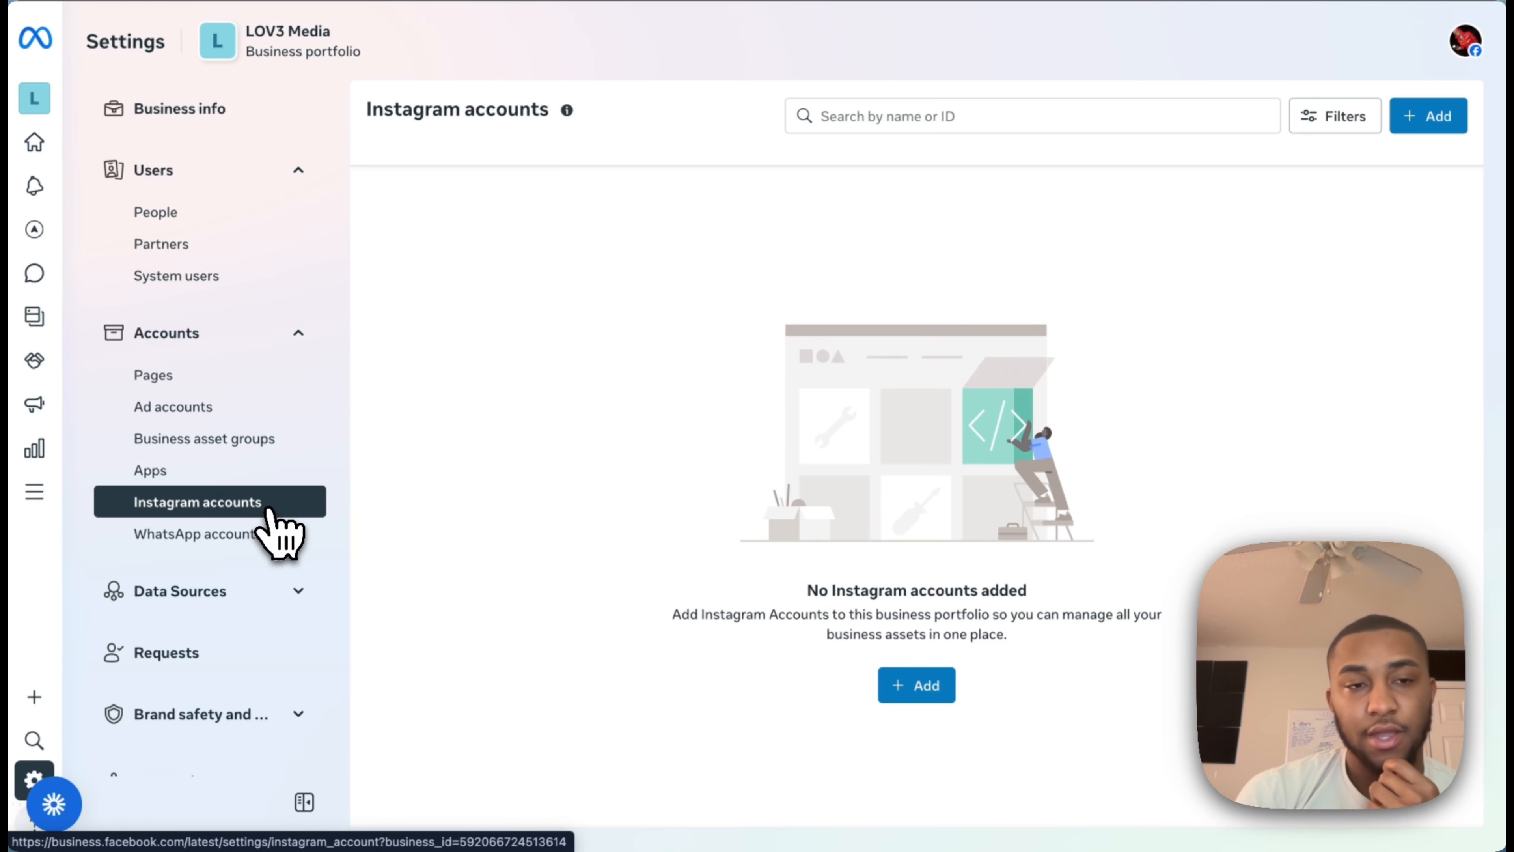
click(920, 687)
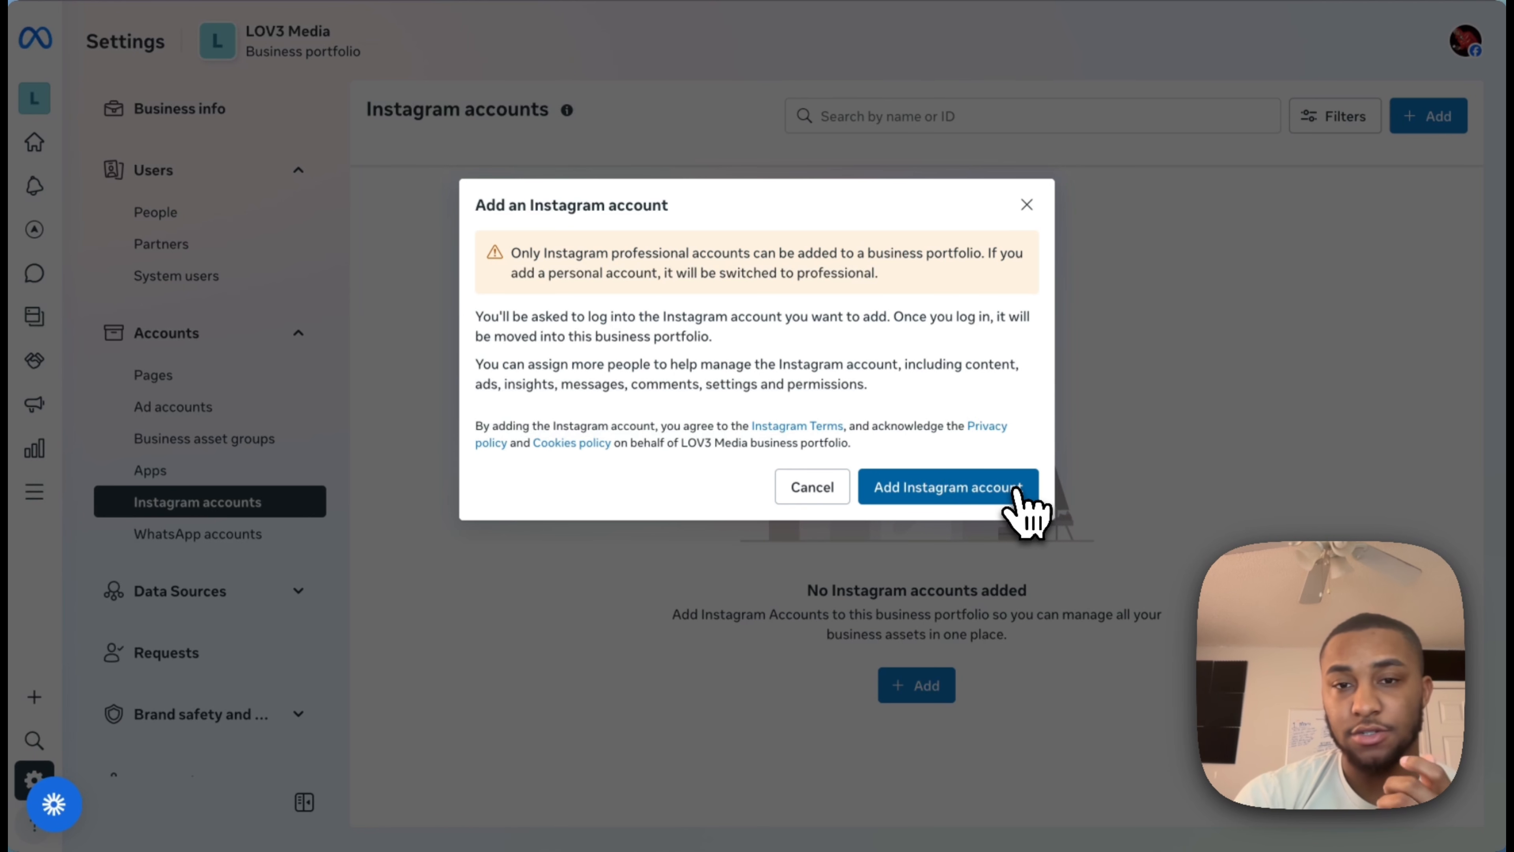
click(1025, 206)
scroll(217, 455, down, 1)
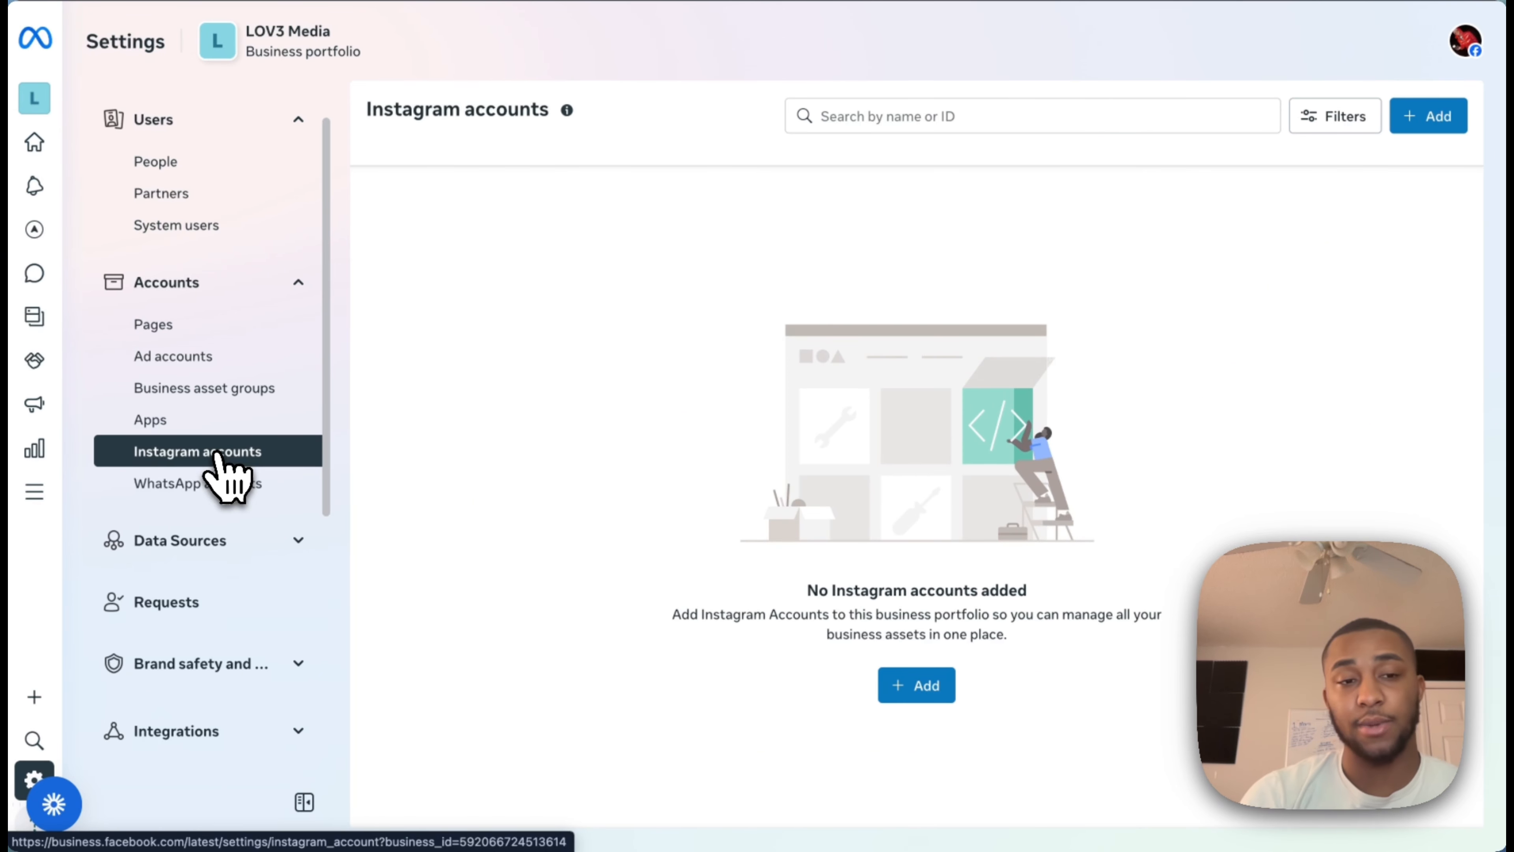
click(218, 361)
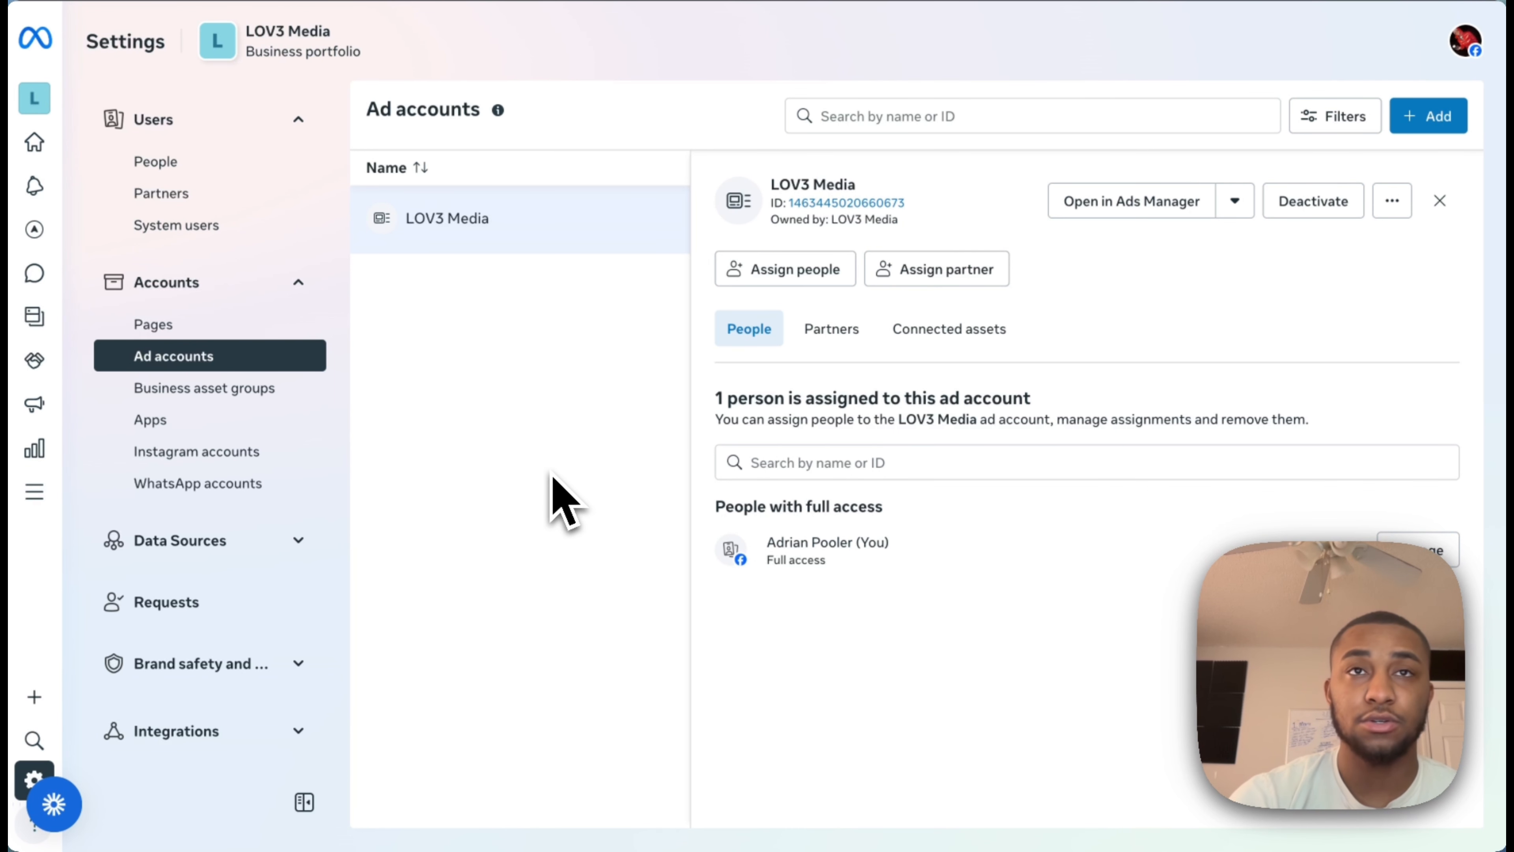
Create a new dataset named "Tutorial 2" among the portfolio's datasets and pixels.
click(297, 540)
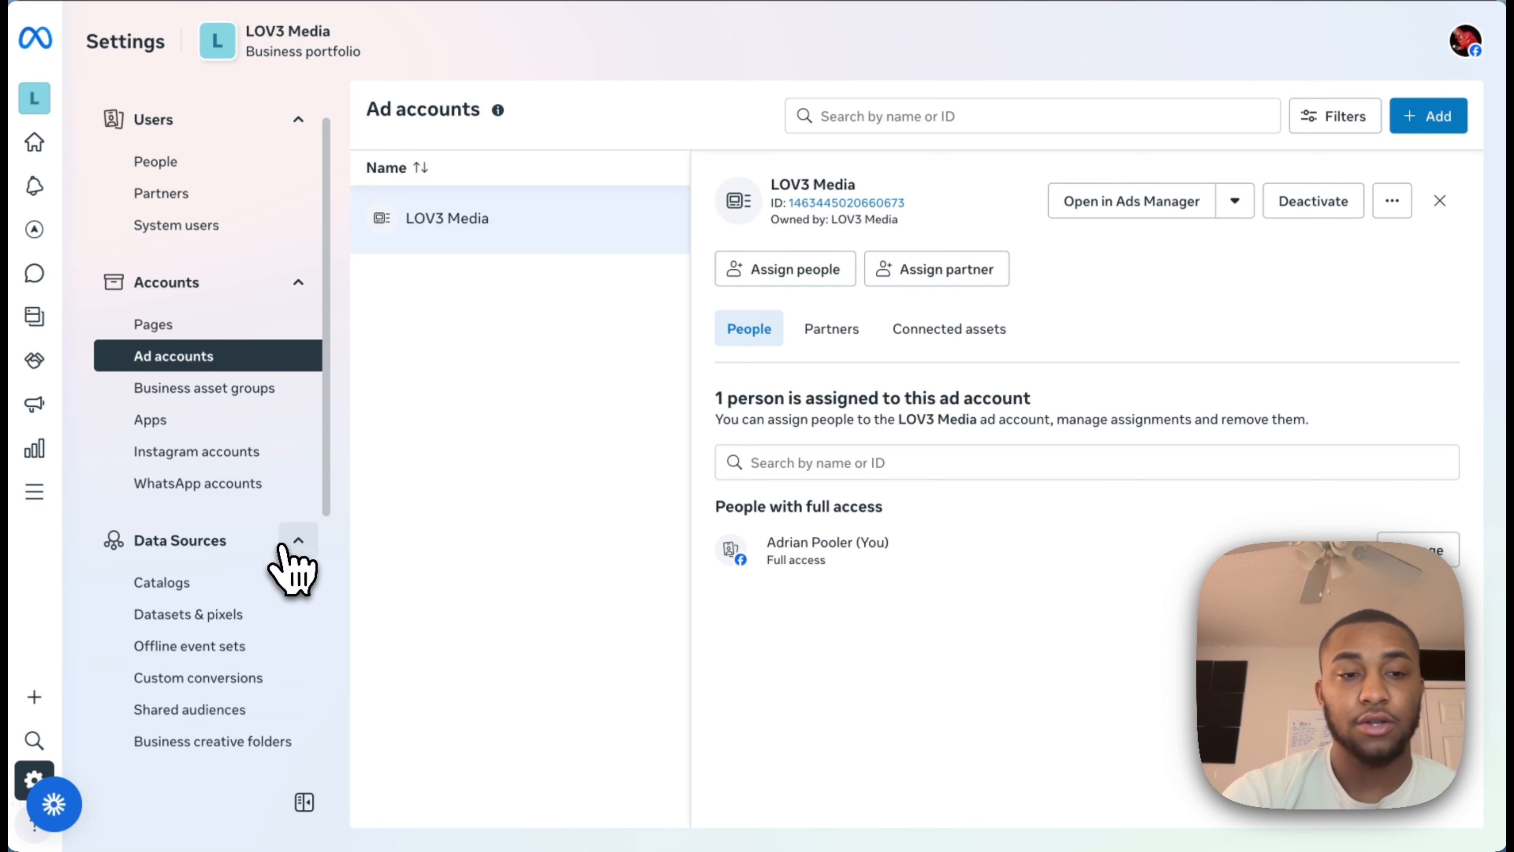
scroll(285, 555, down, 1)
scroll(280, 546, down, 1)
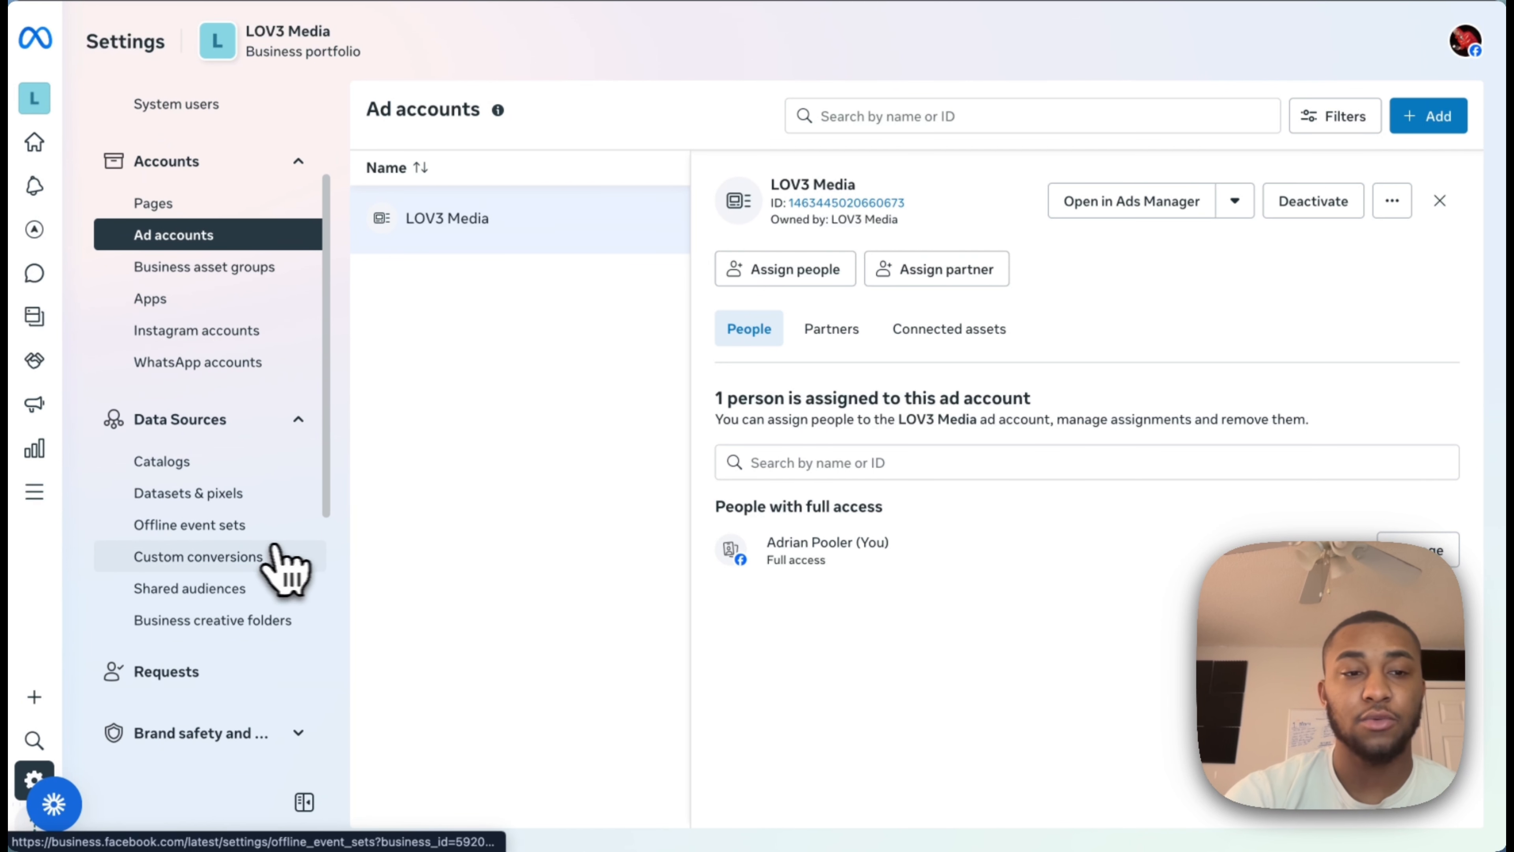
click(213, 495)
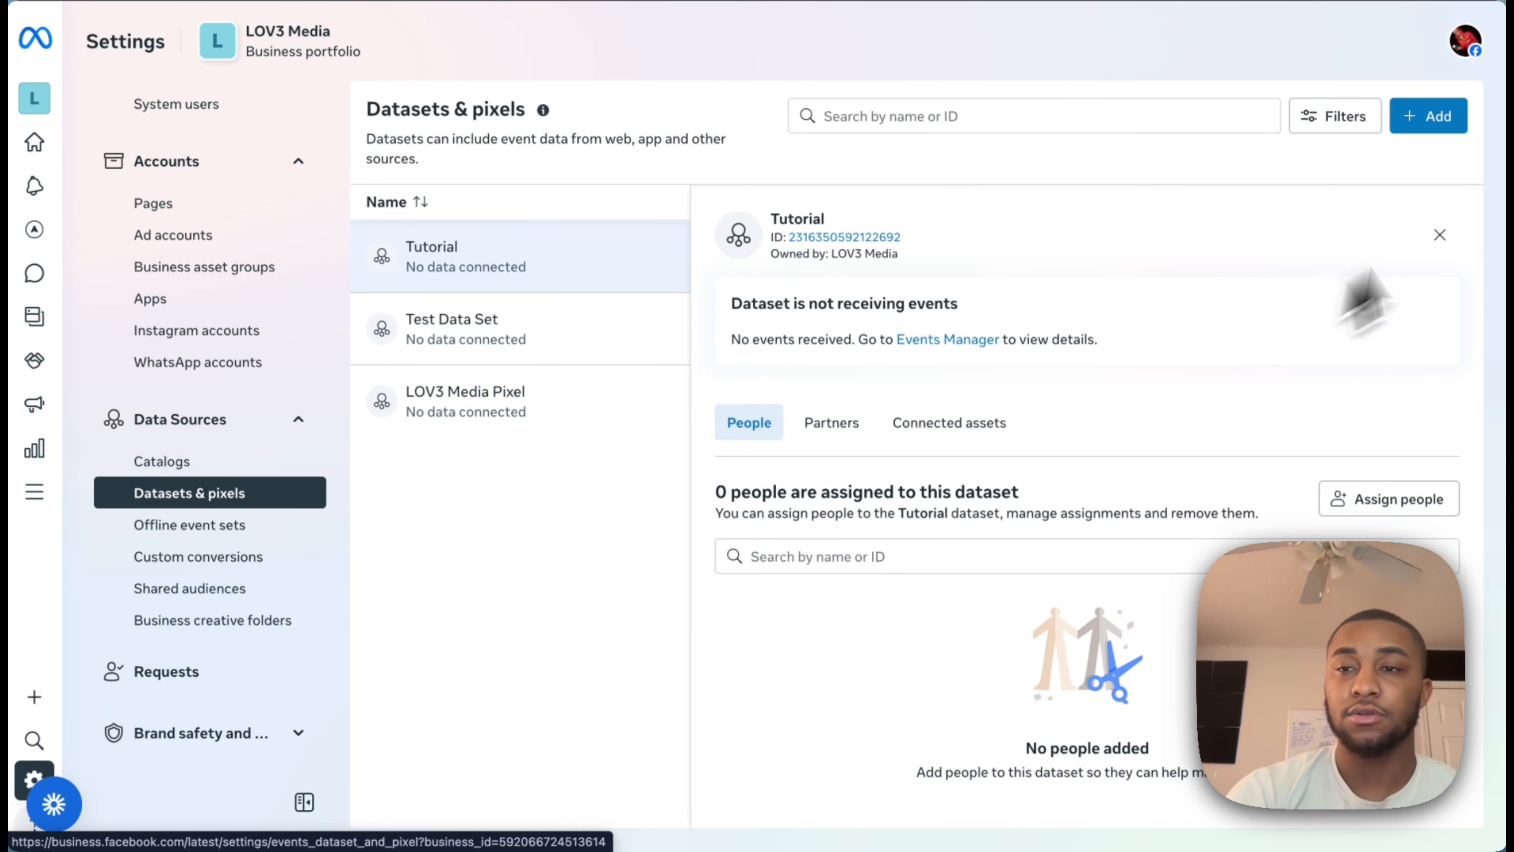
click(1434, 118)
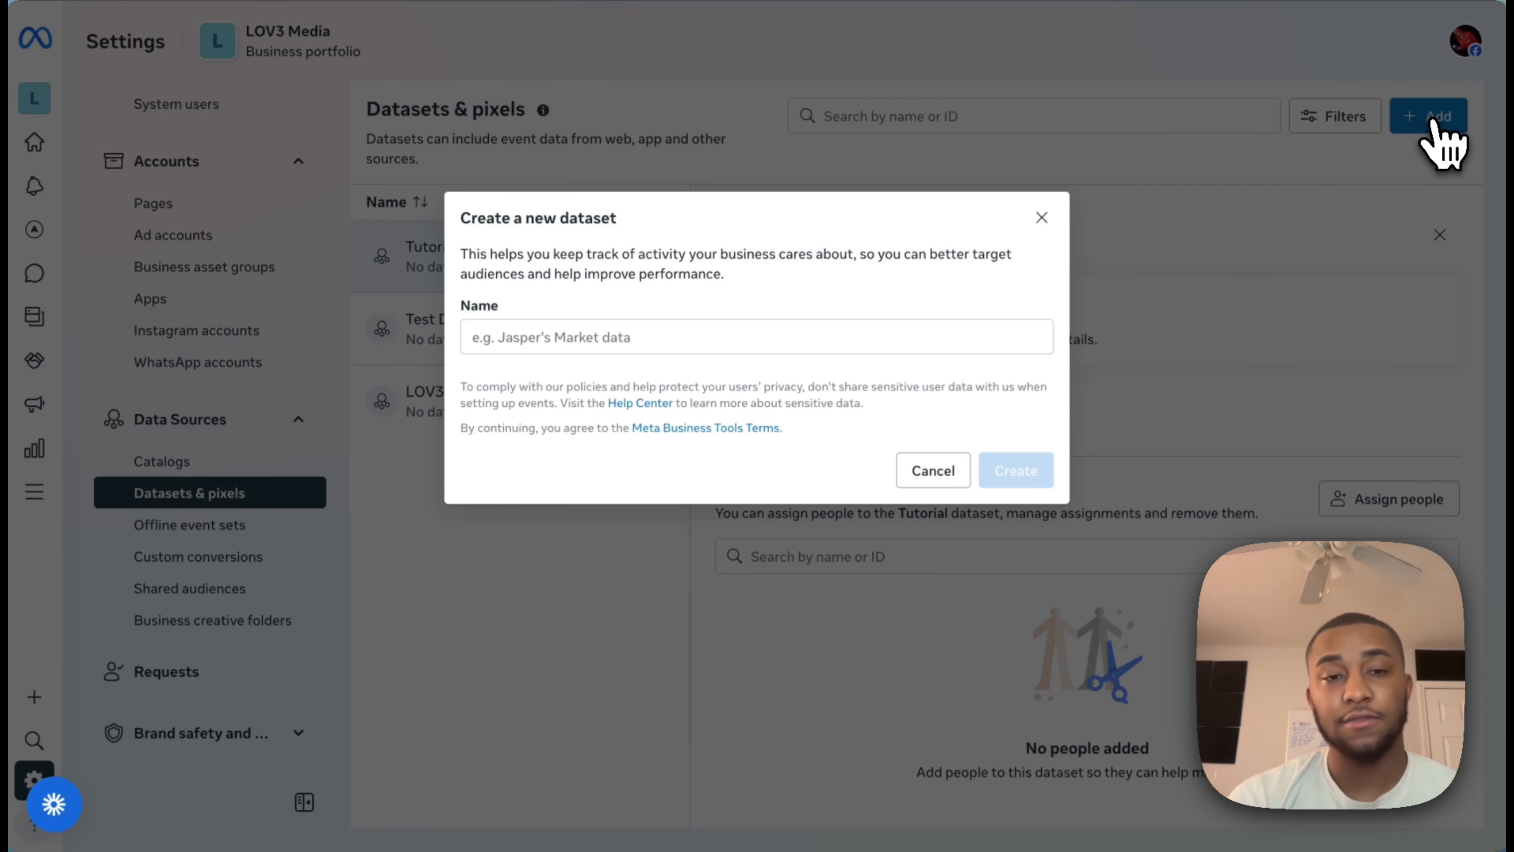
click(642, 338)
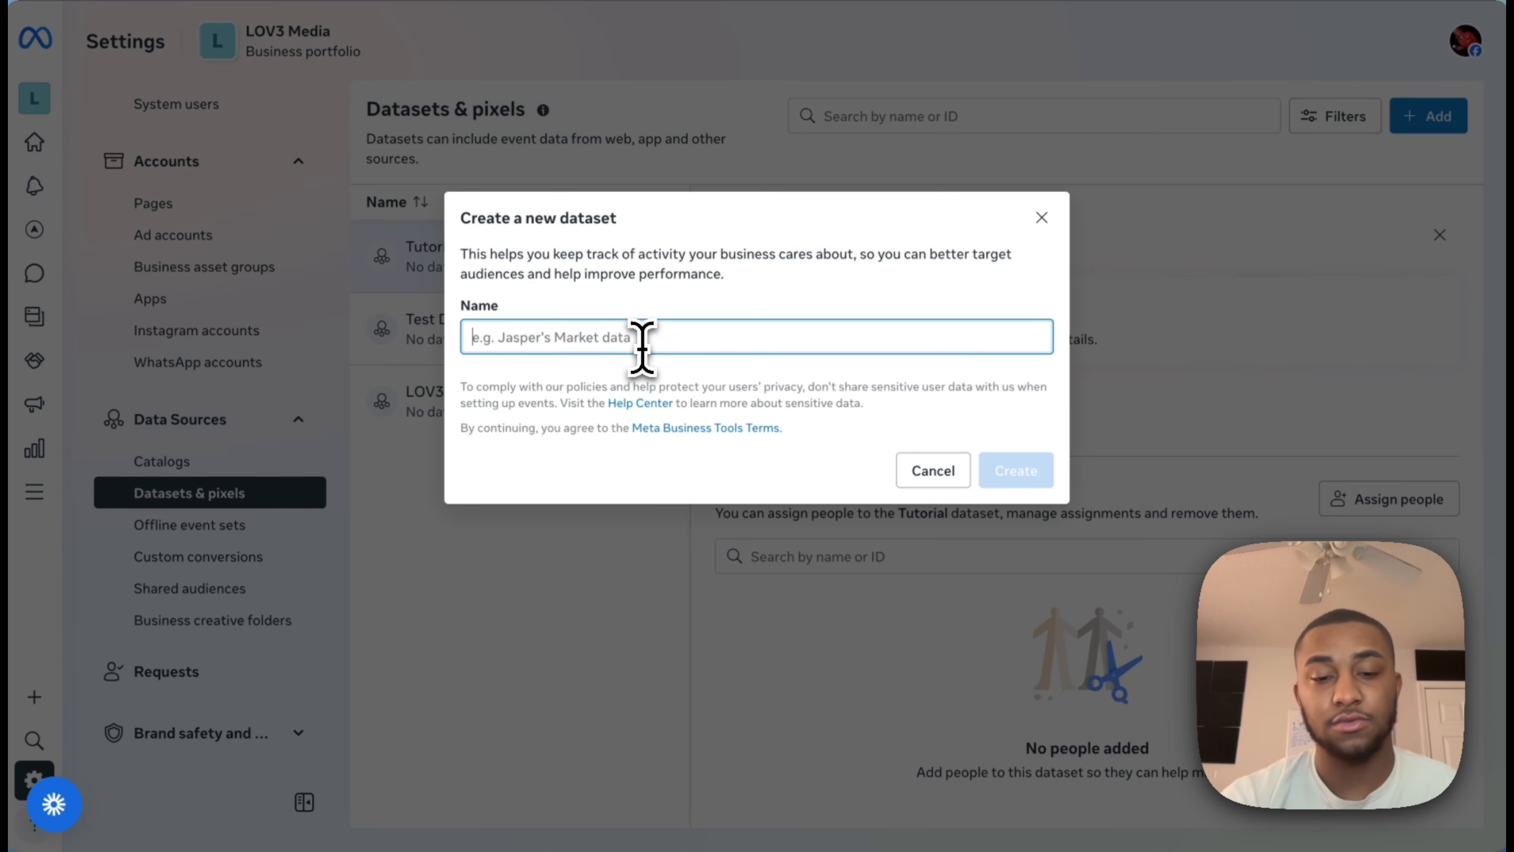
text(Tutorial 2)
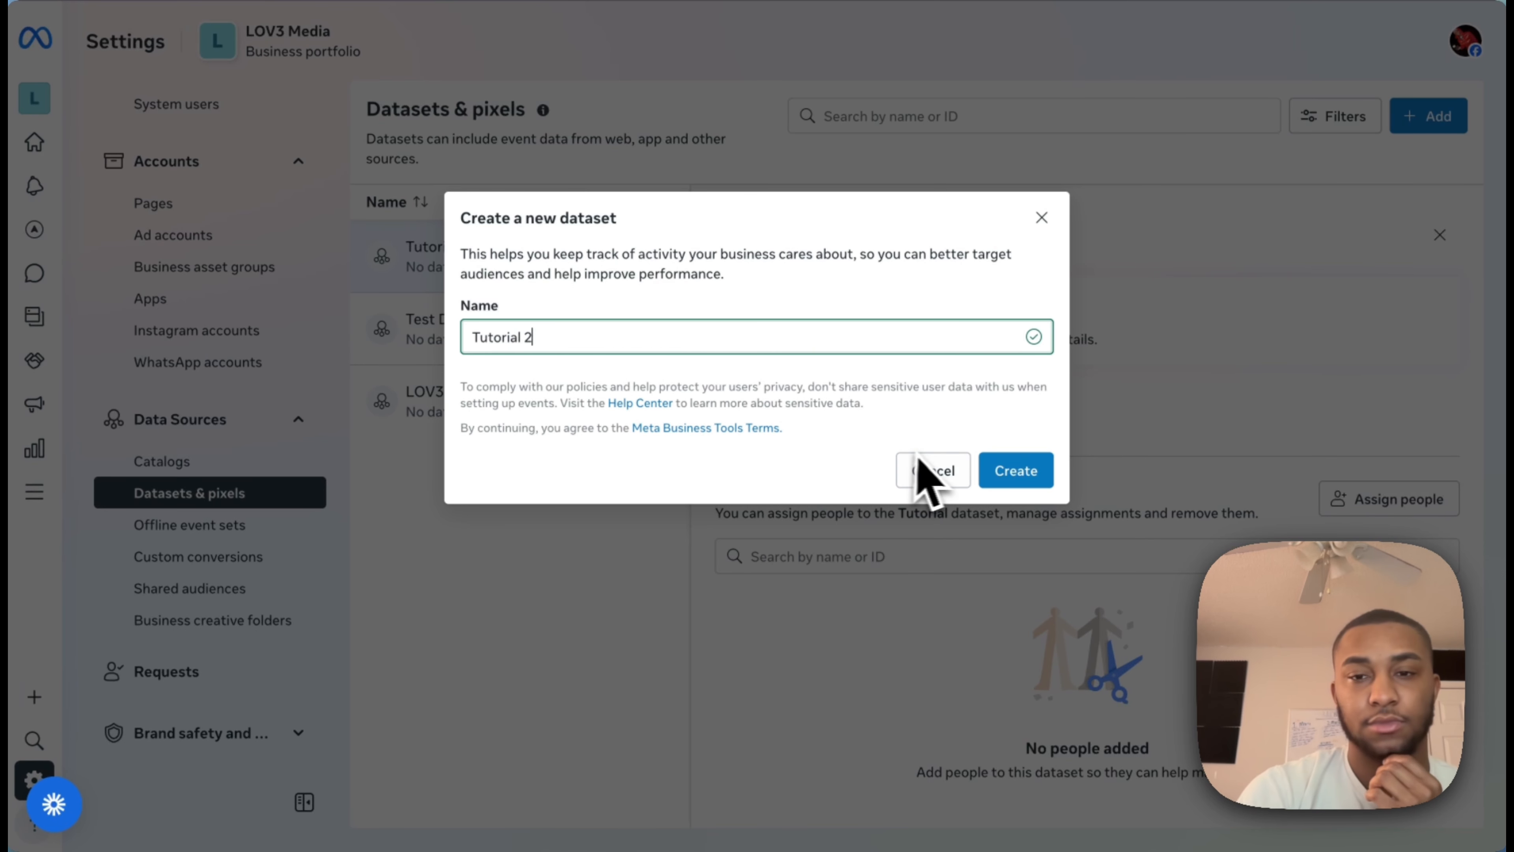
click(1013, 474)
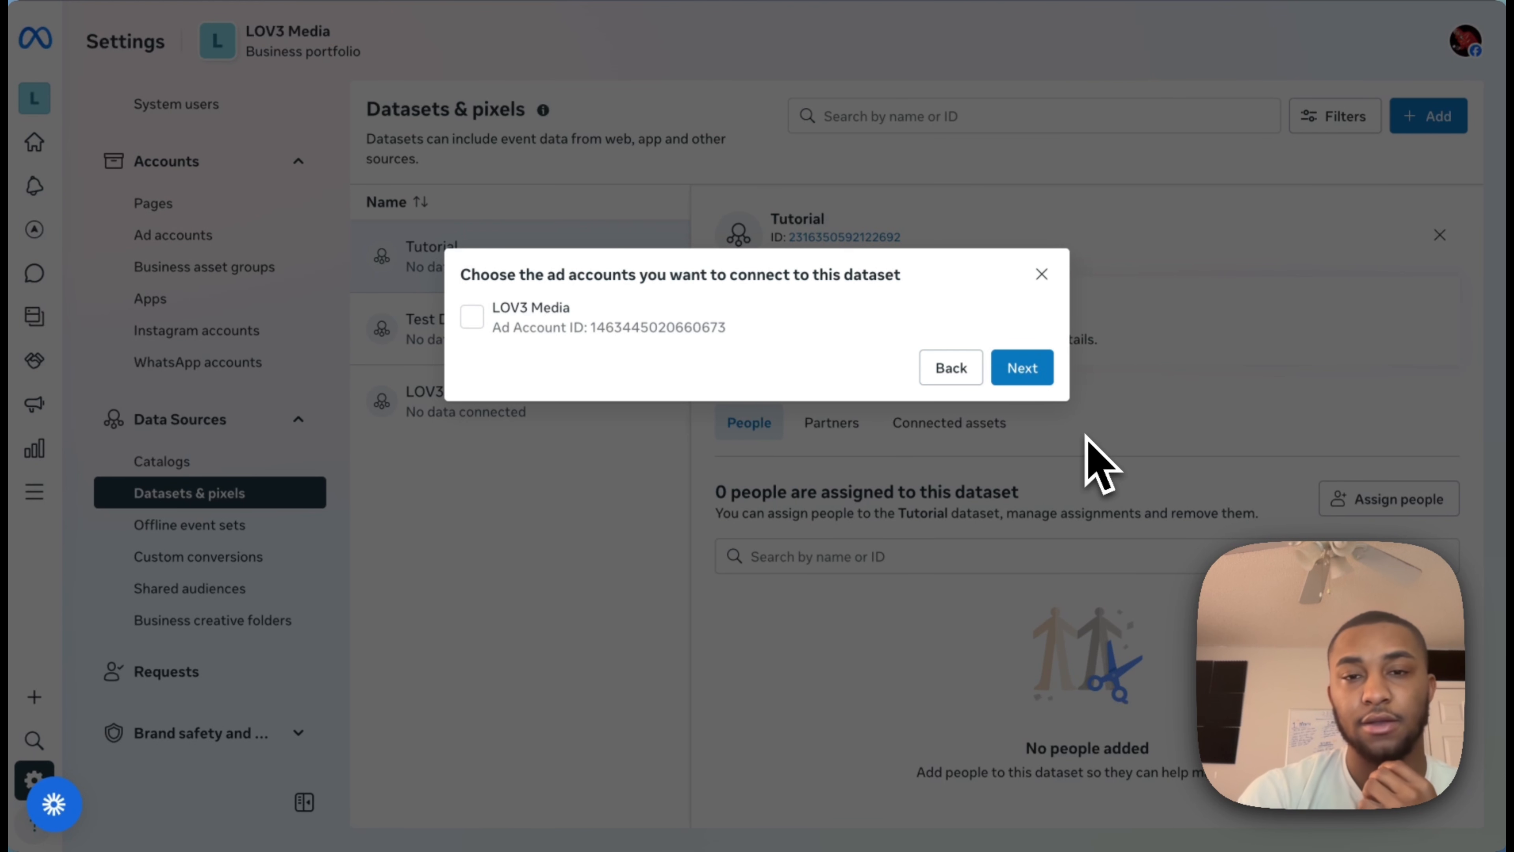
Connect the LOV3 Media ad account to the new dataset and dismiss the creation message.
click(474, 318)
click(1034, 376)
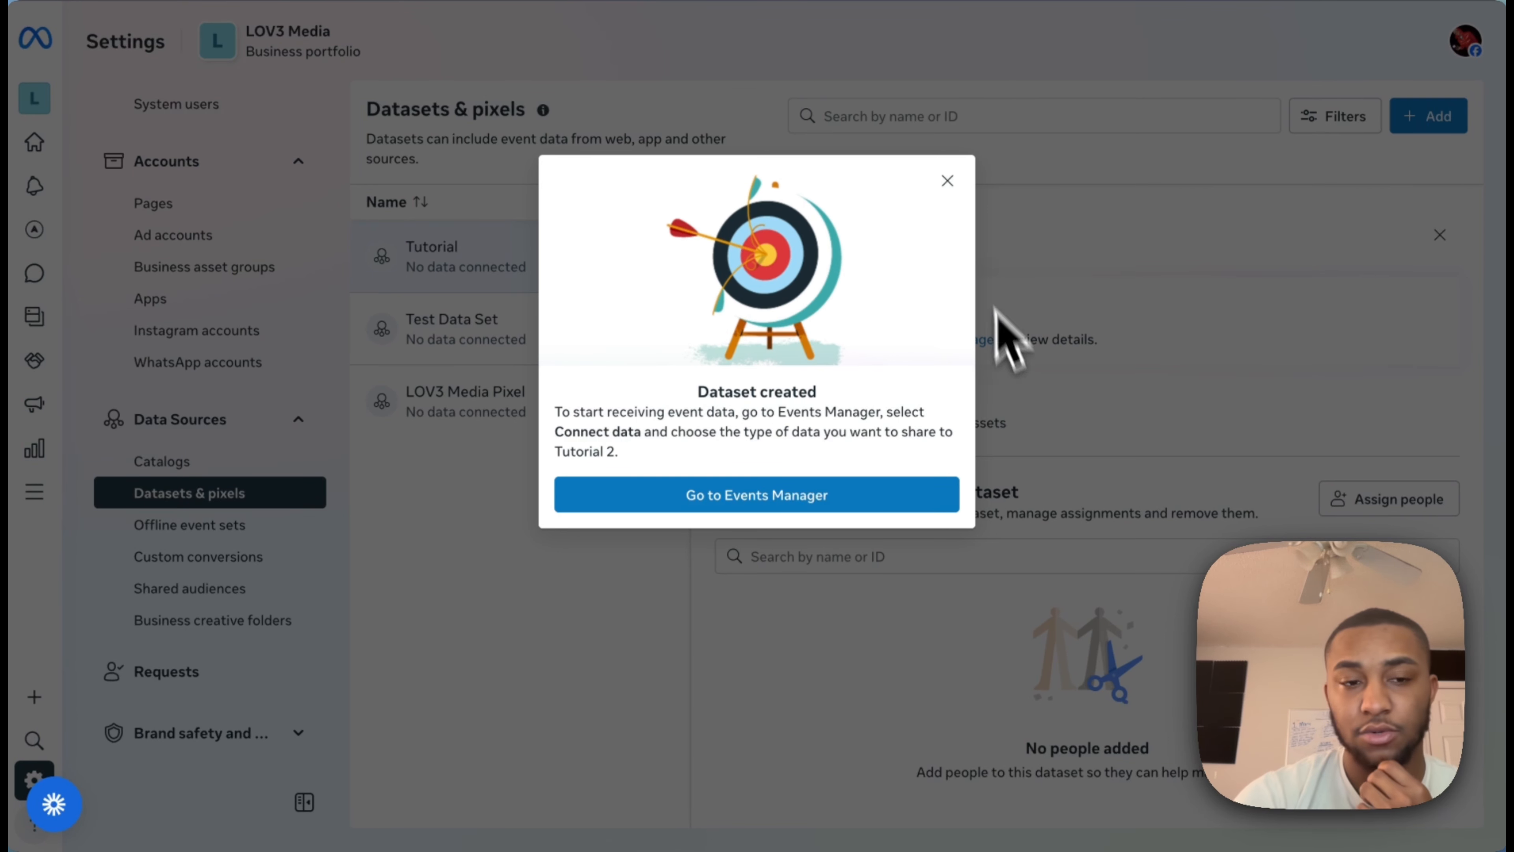
click(948, 181)
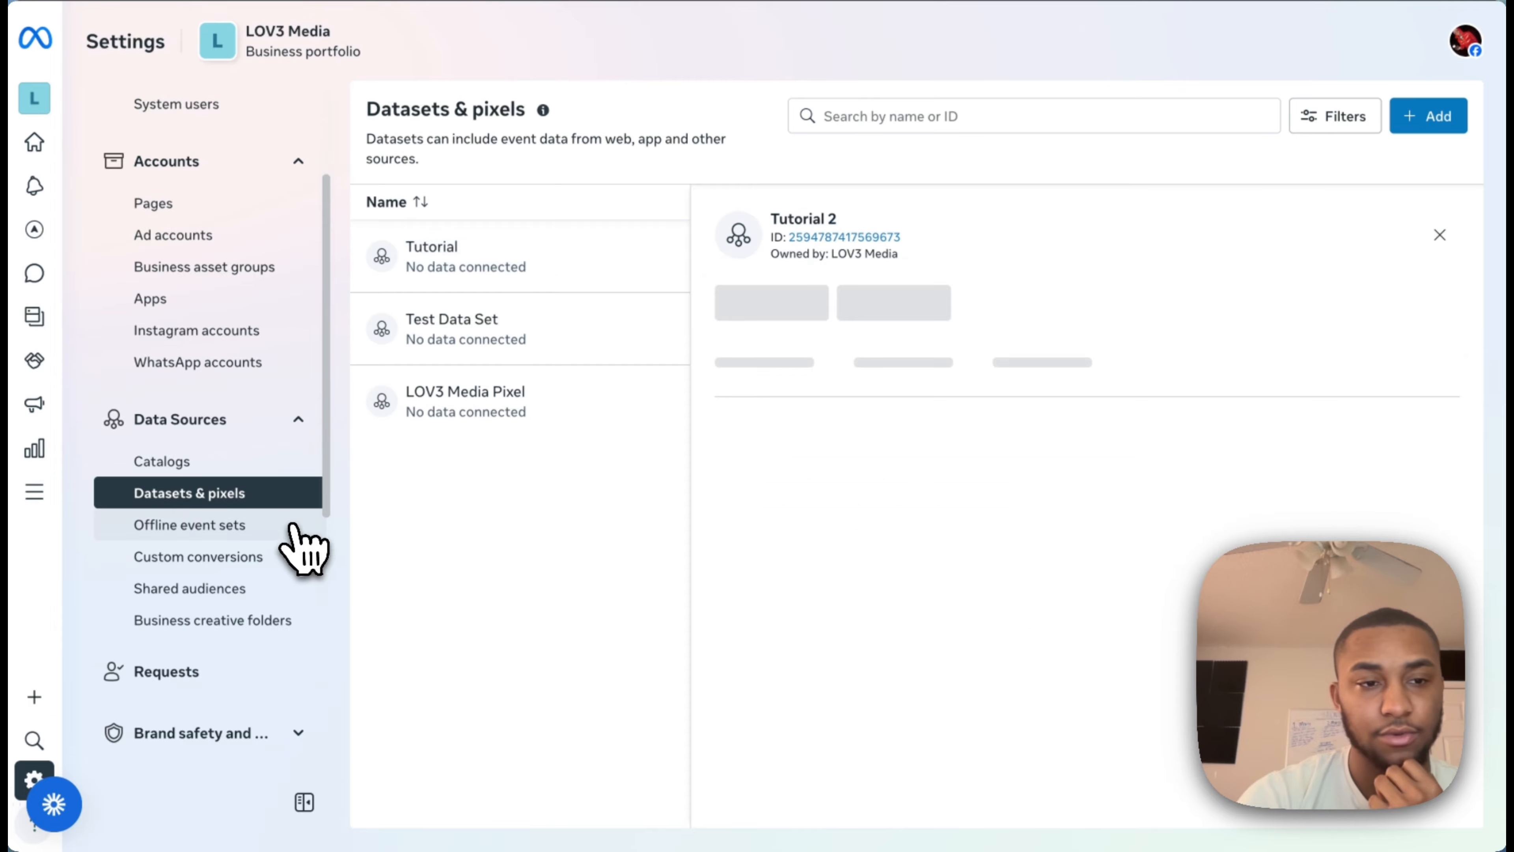
Switch to Events Manager and open the settings of the LOV3 Media Pixel dataset.
mouse_move(57, 506)
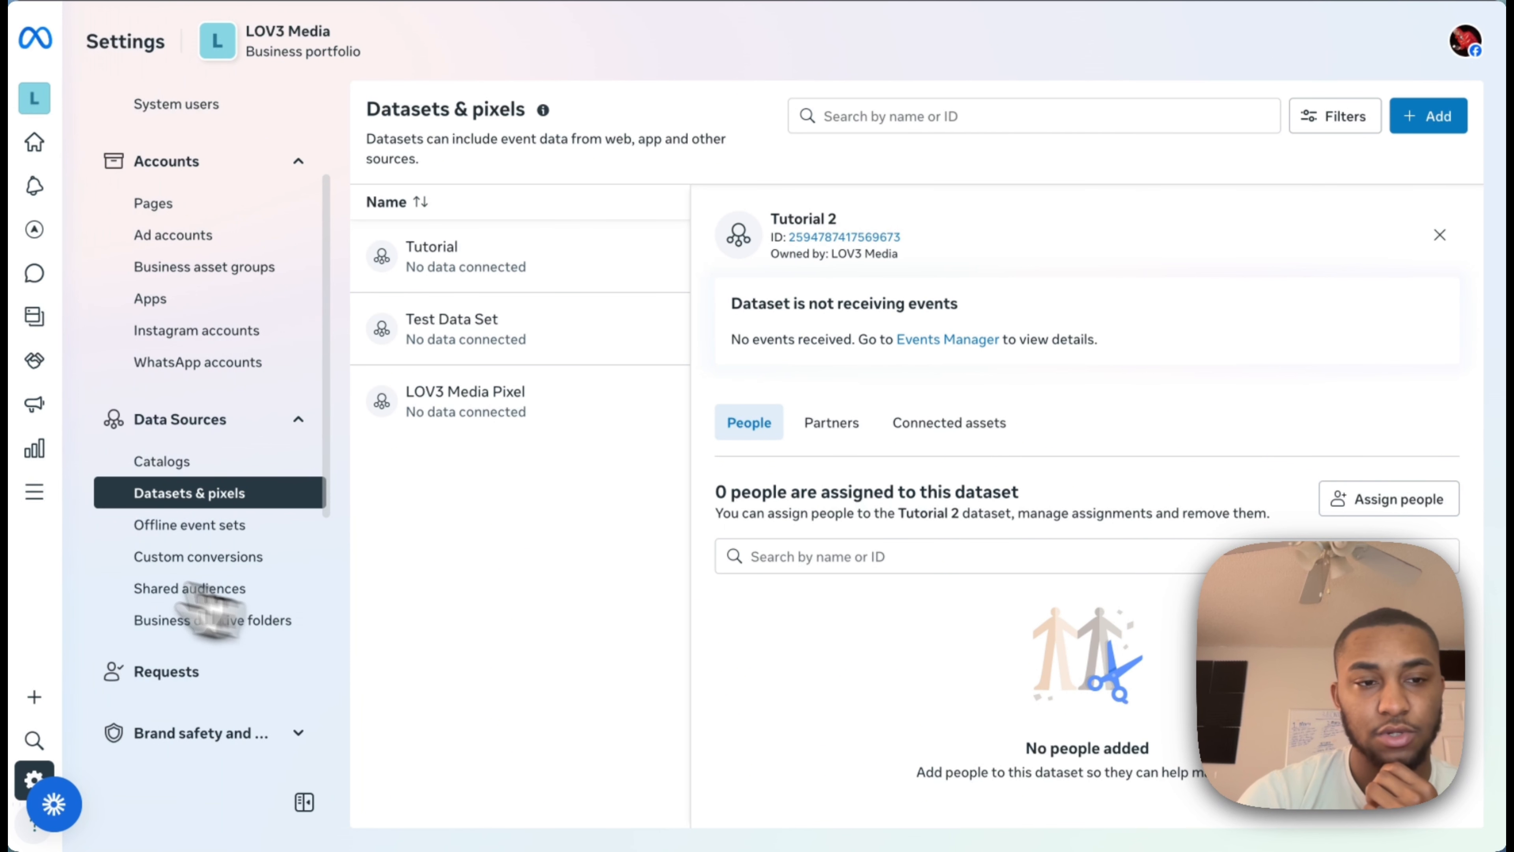
click(58, 513)
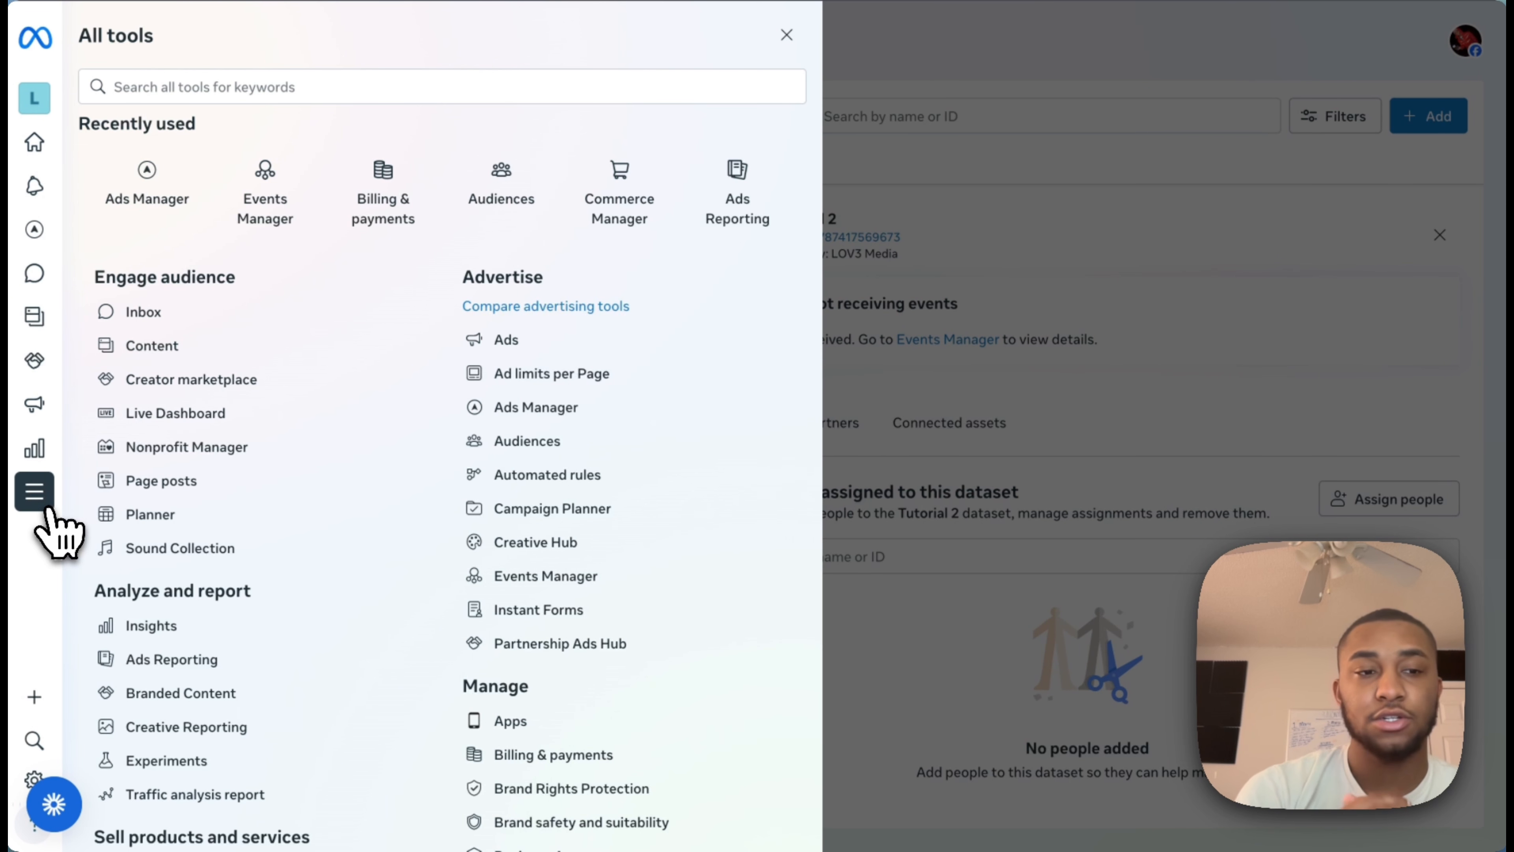
click(284, 182)
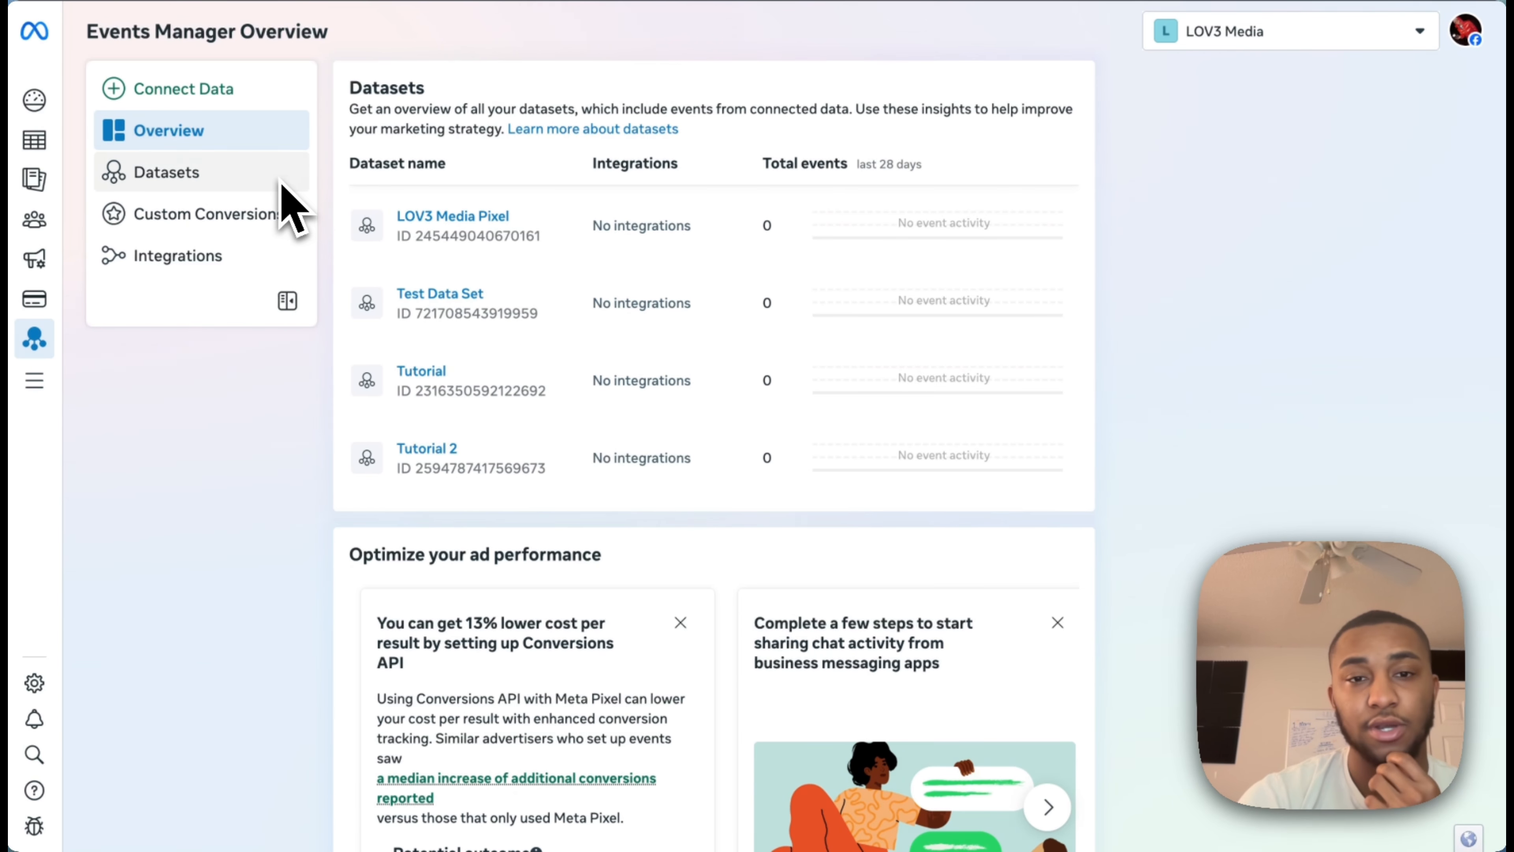
click(645, 229)
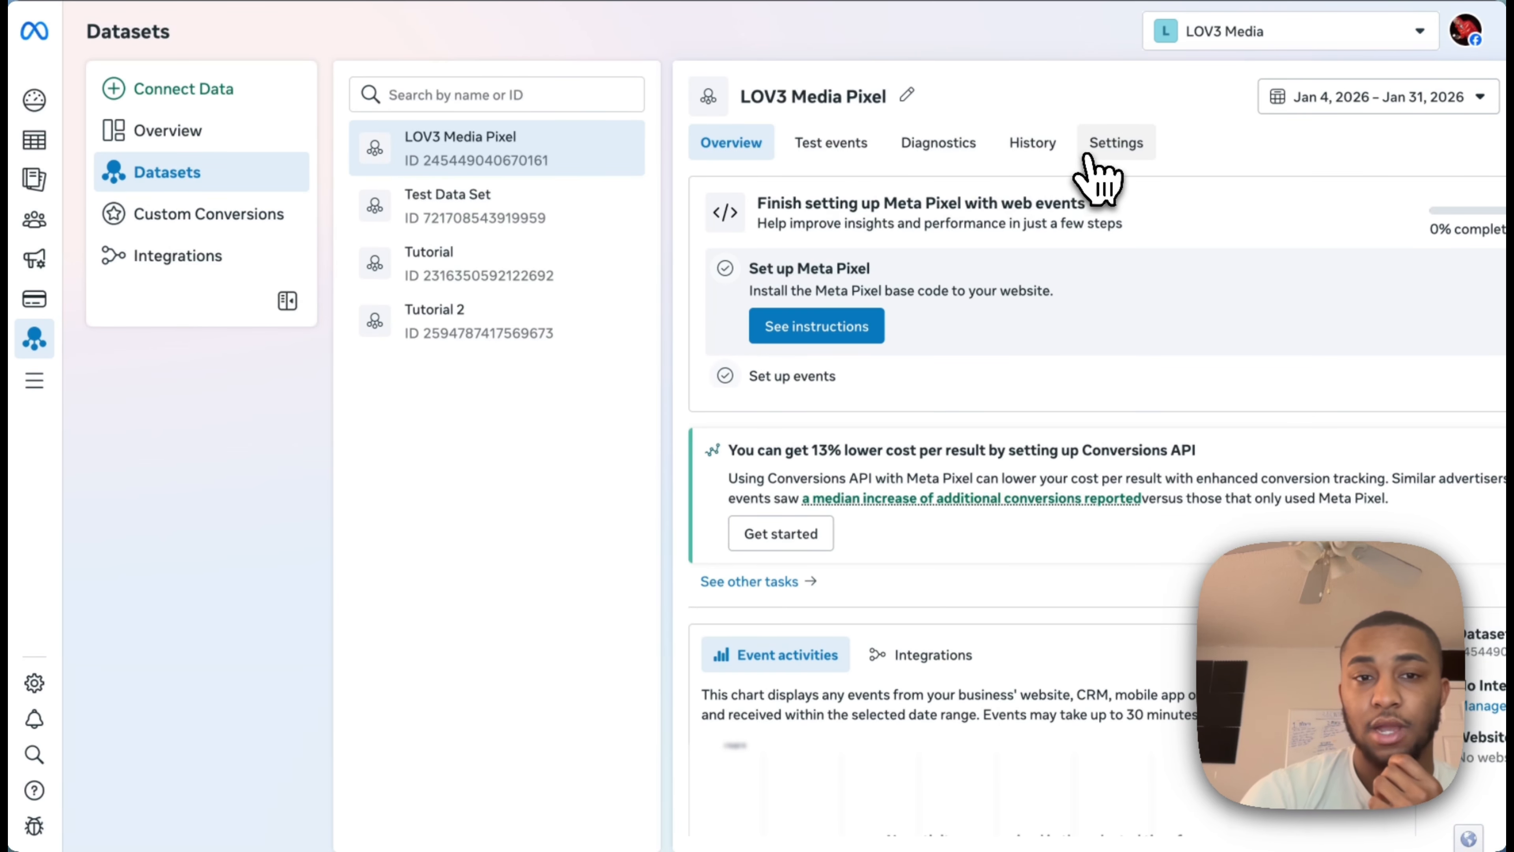
click(1112, 154)
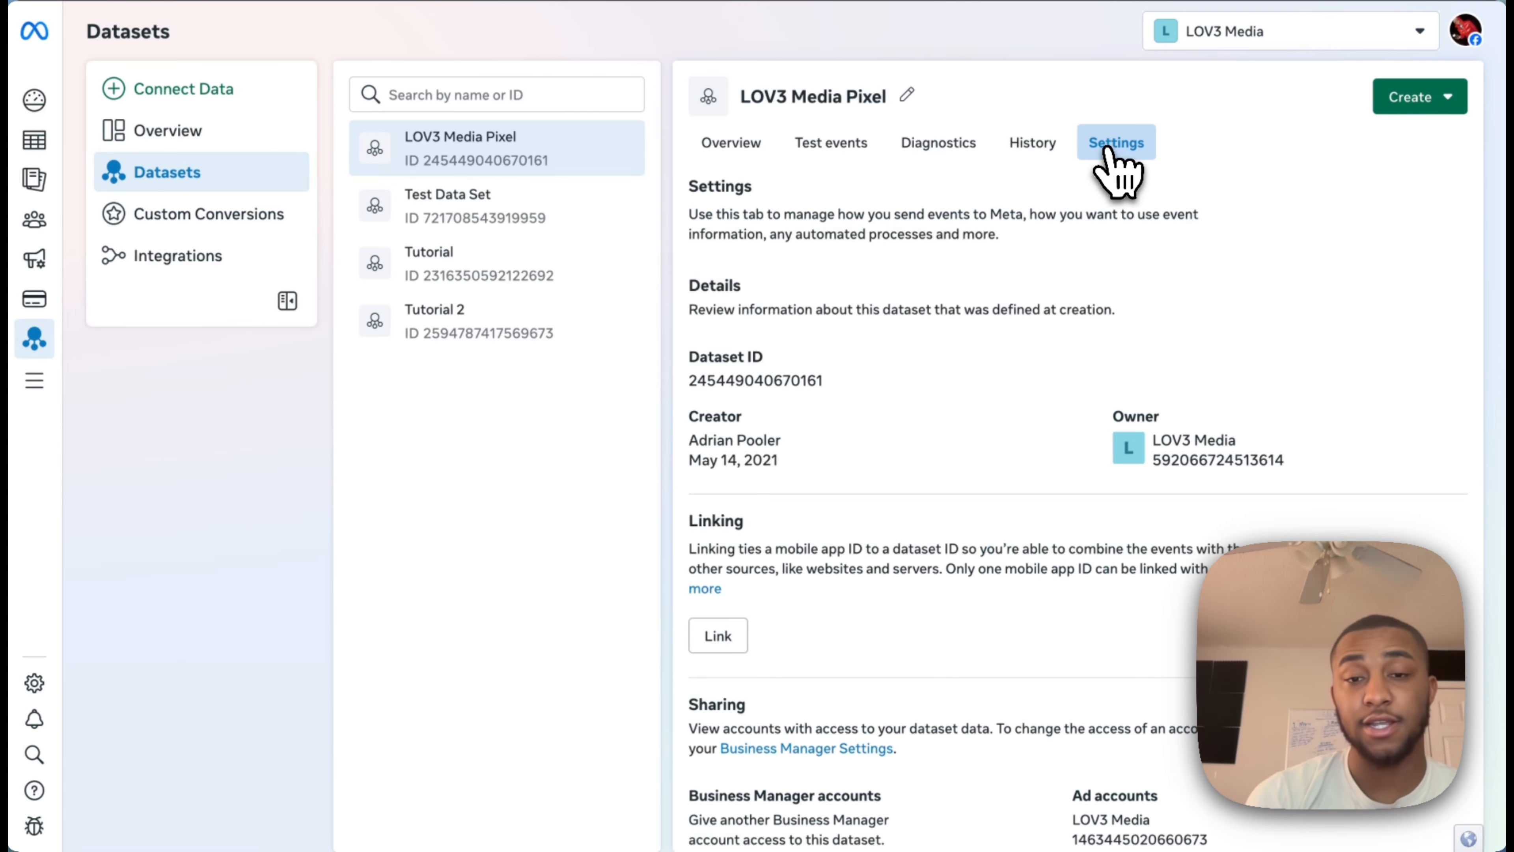
Open the Conversions API Gateway setup for the LOV3 Media Pixel and view the cloud provider choices under all Gateway setups.
scroll(1031, 338, down, 15)
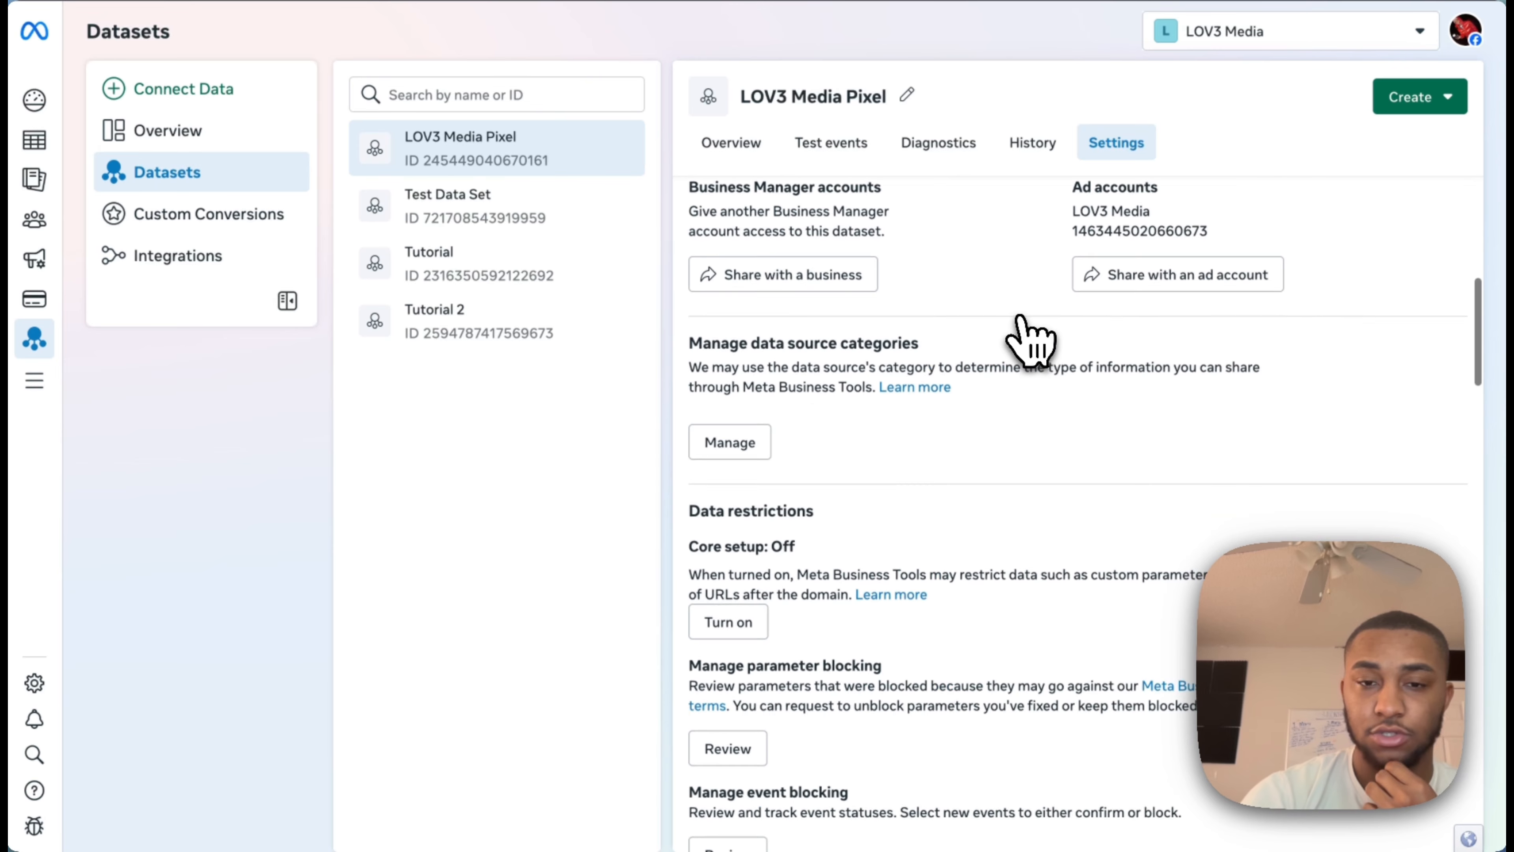
scroll(1031, 338, down, 20)
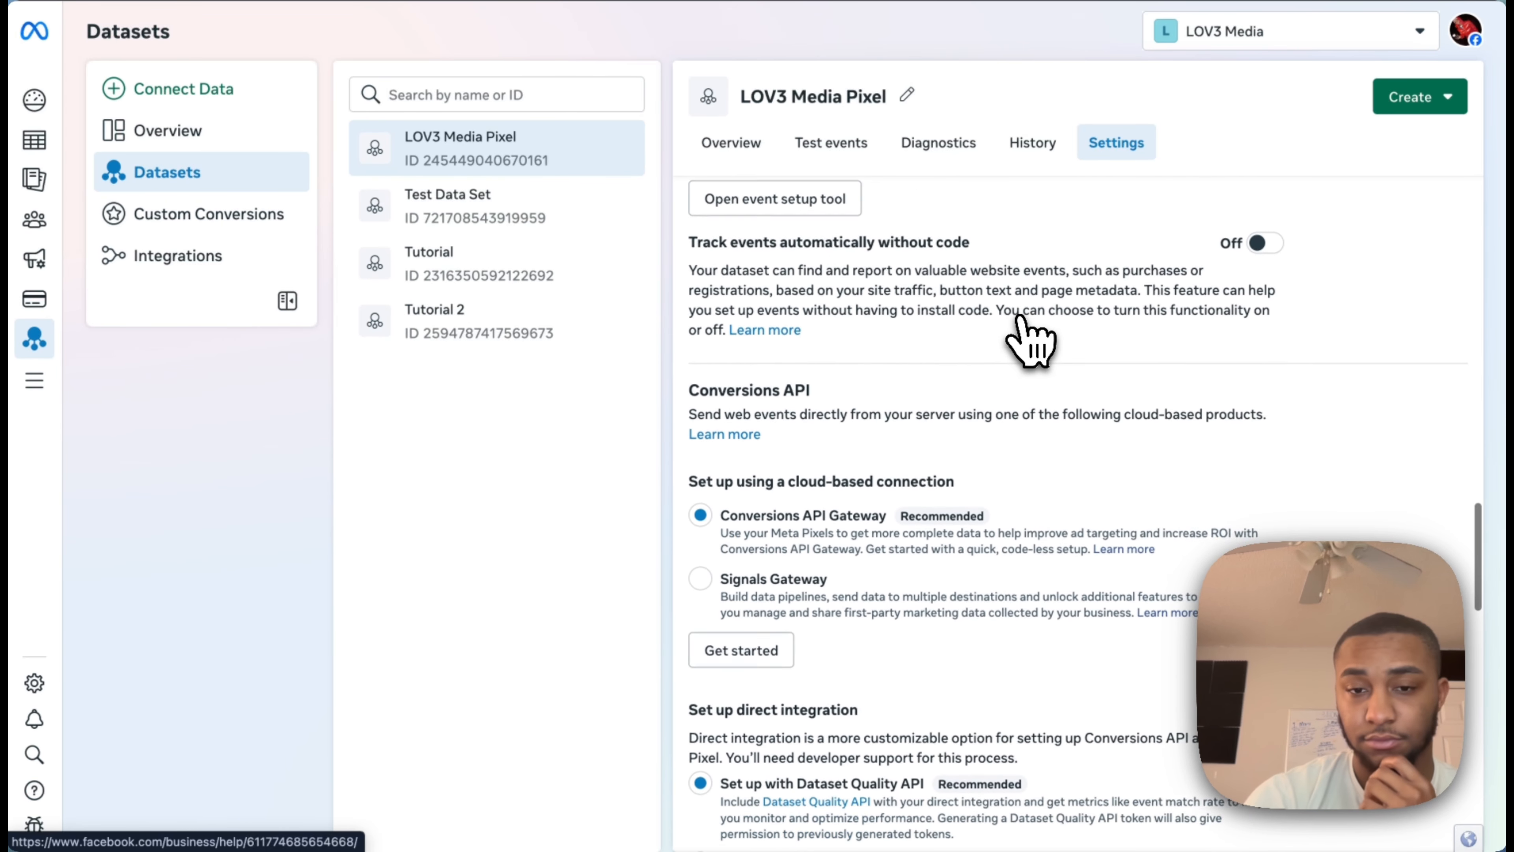
scroll(1031, 338, down, 1)
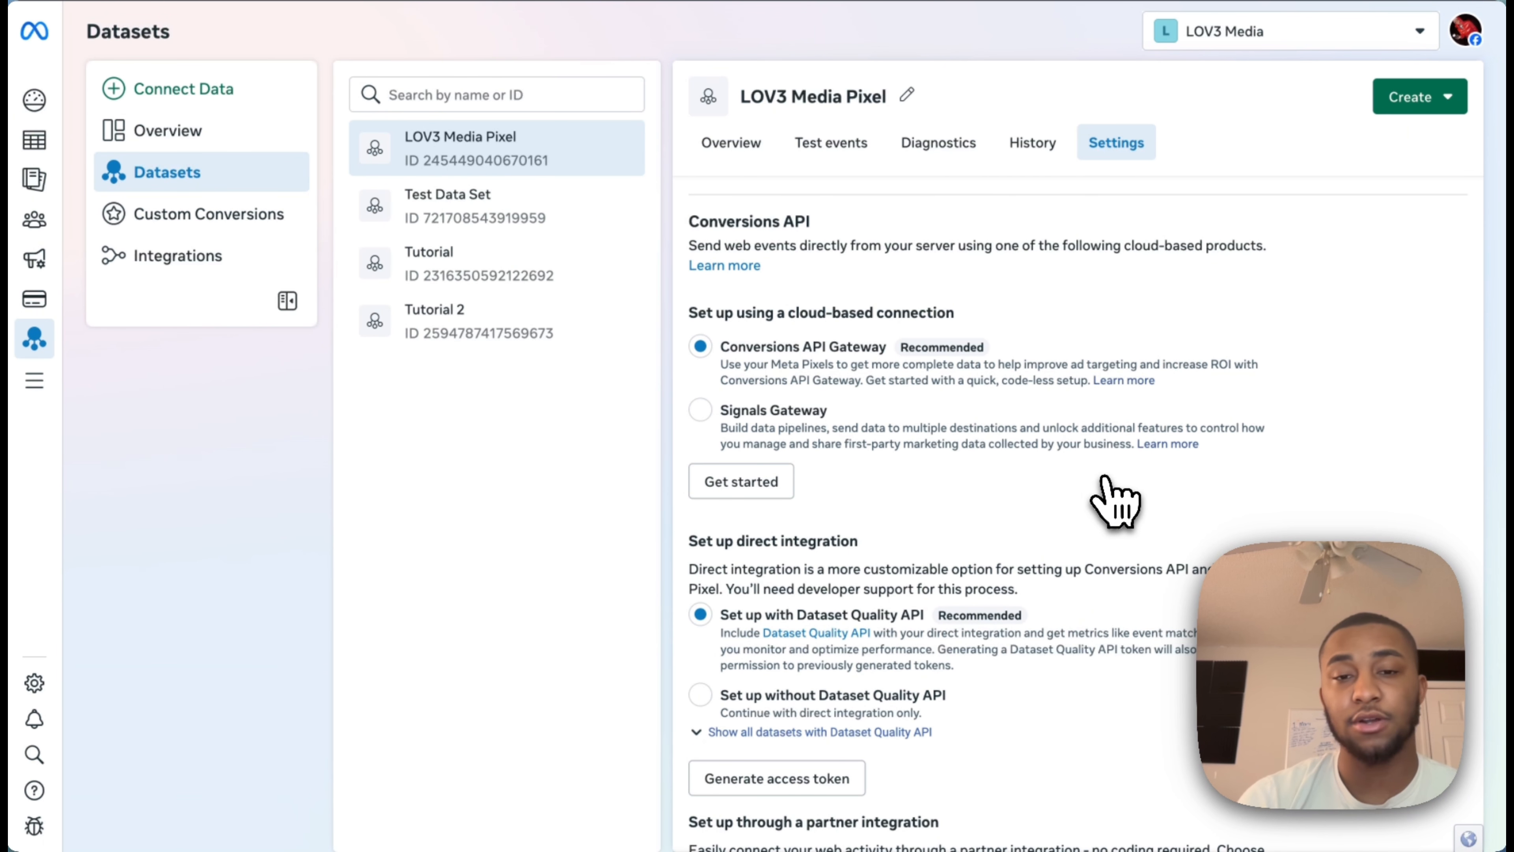
click(739, 480)
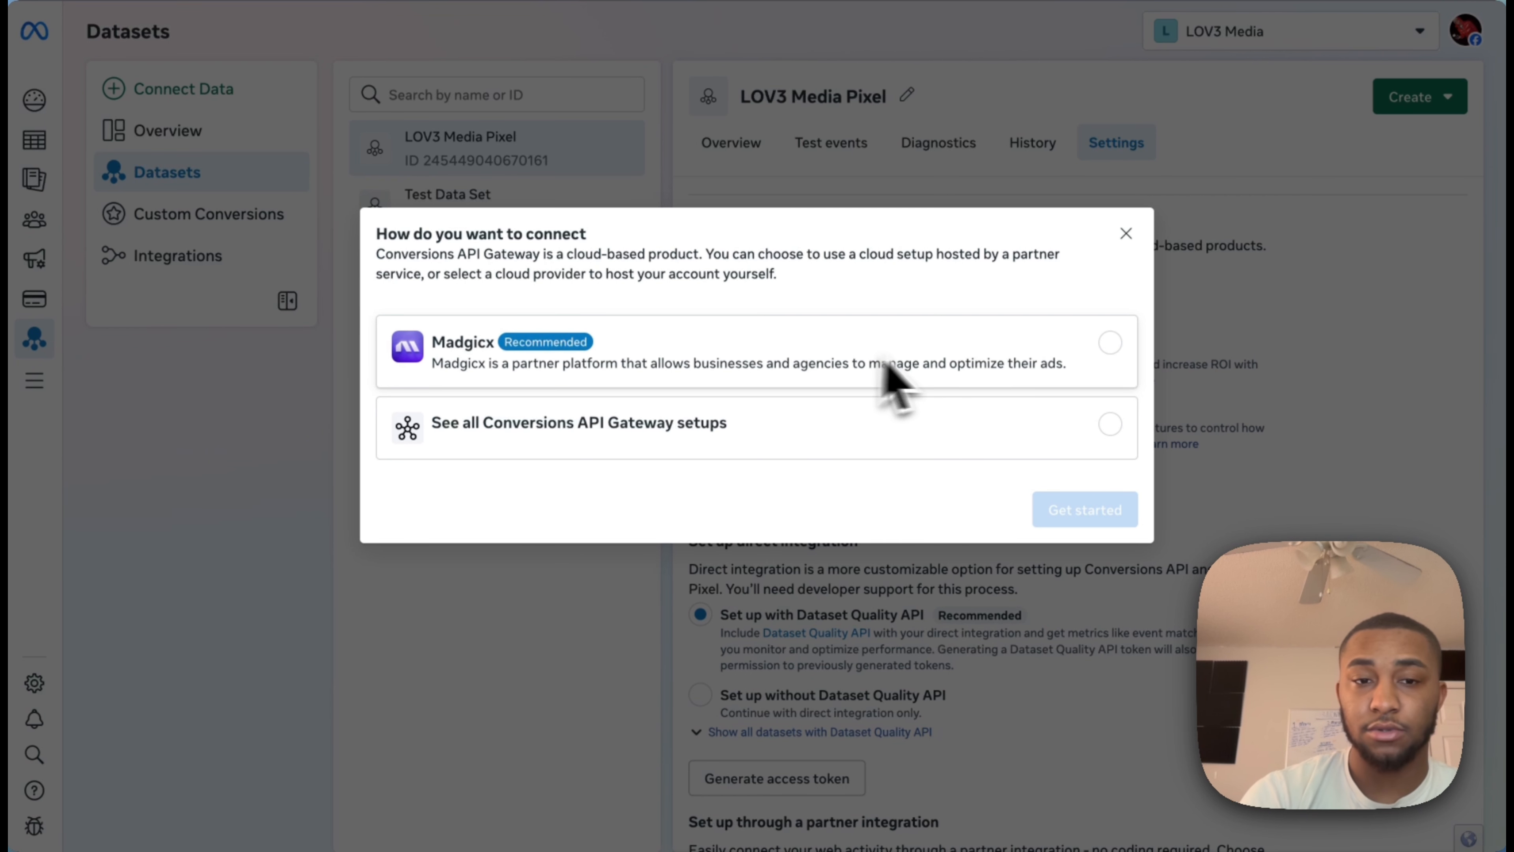
click(778, 441)
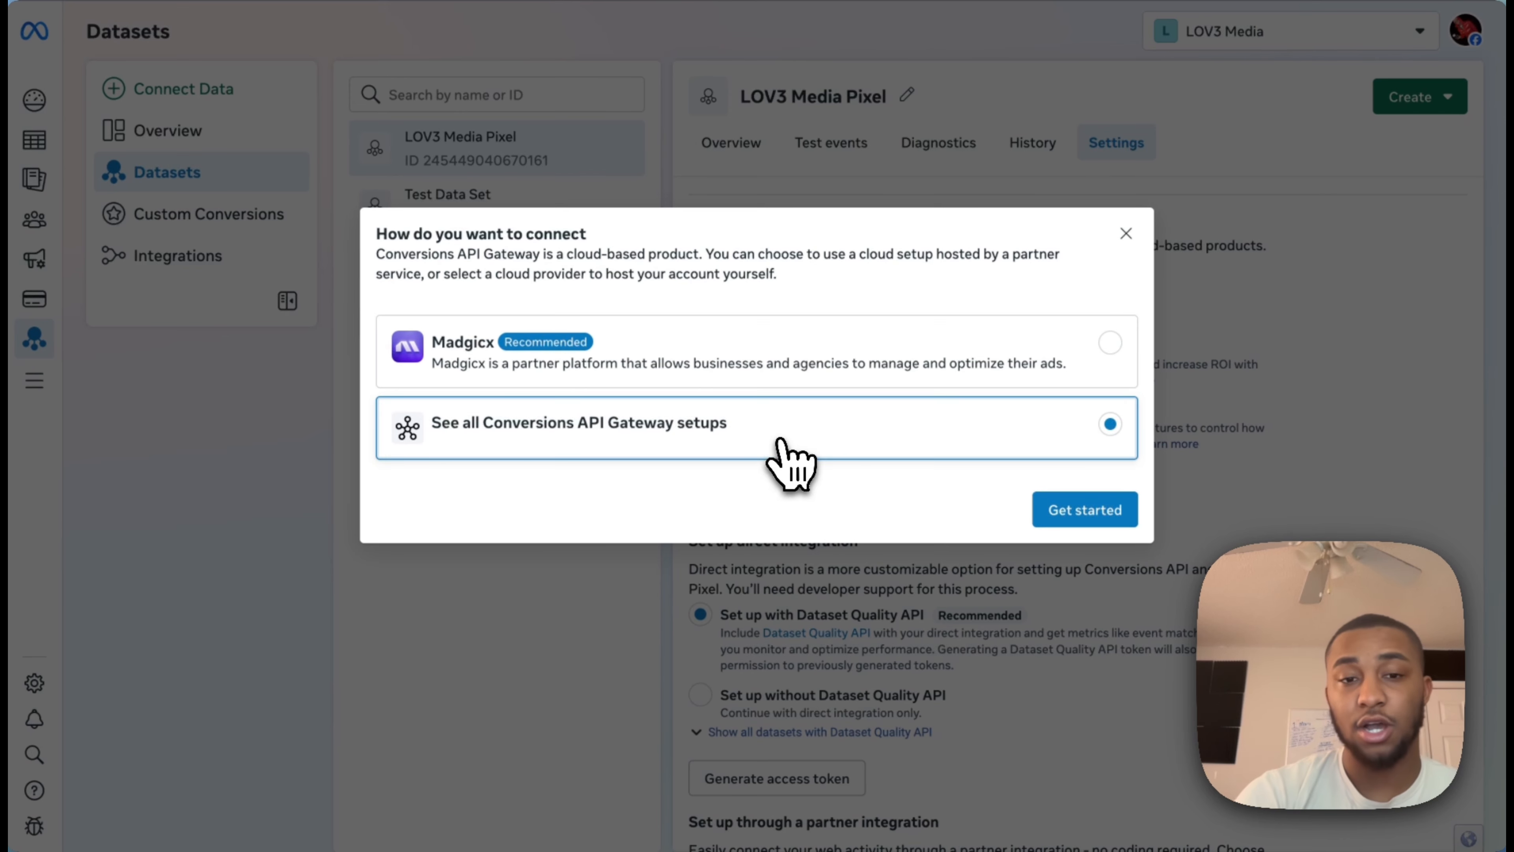
click(1096, 511)
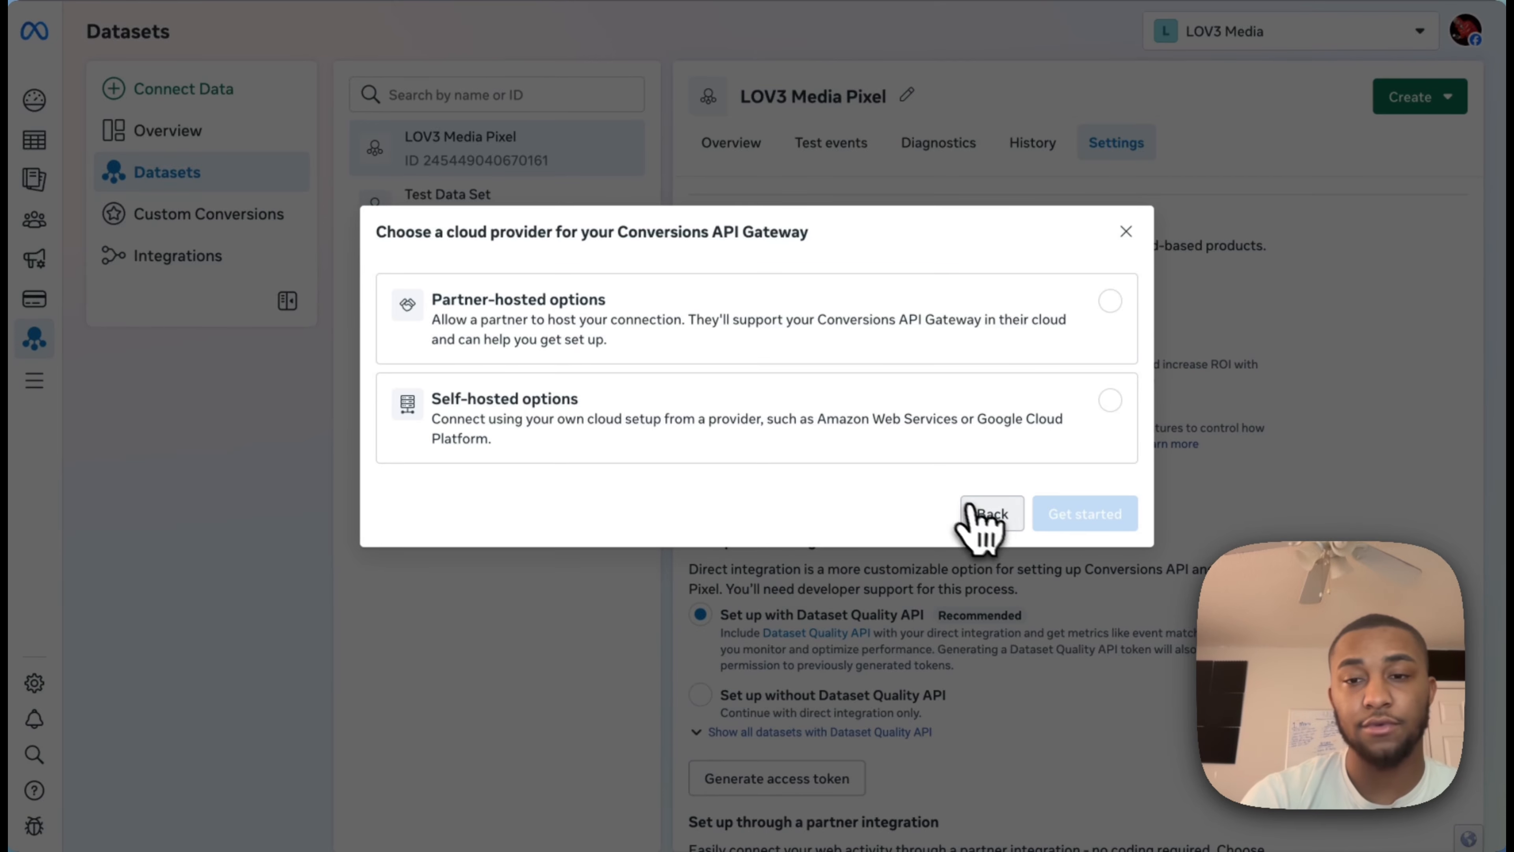
Go back to view the Madgicx terms for the Conversions API Gateway, and close the setup without connecting.
click(984, 514)
click(874, 375)
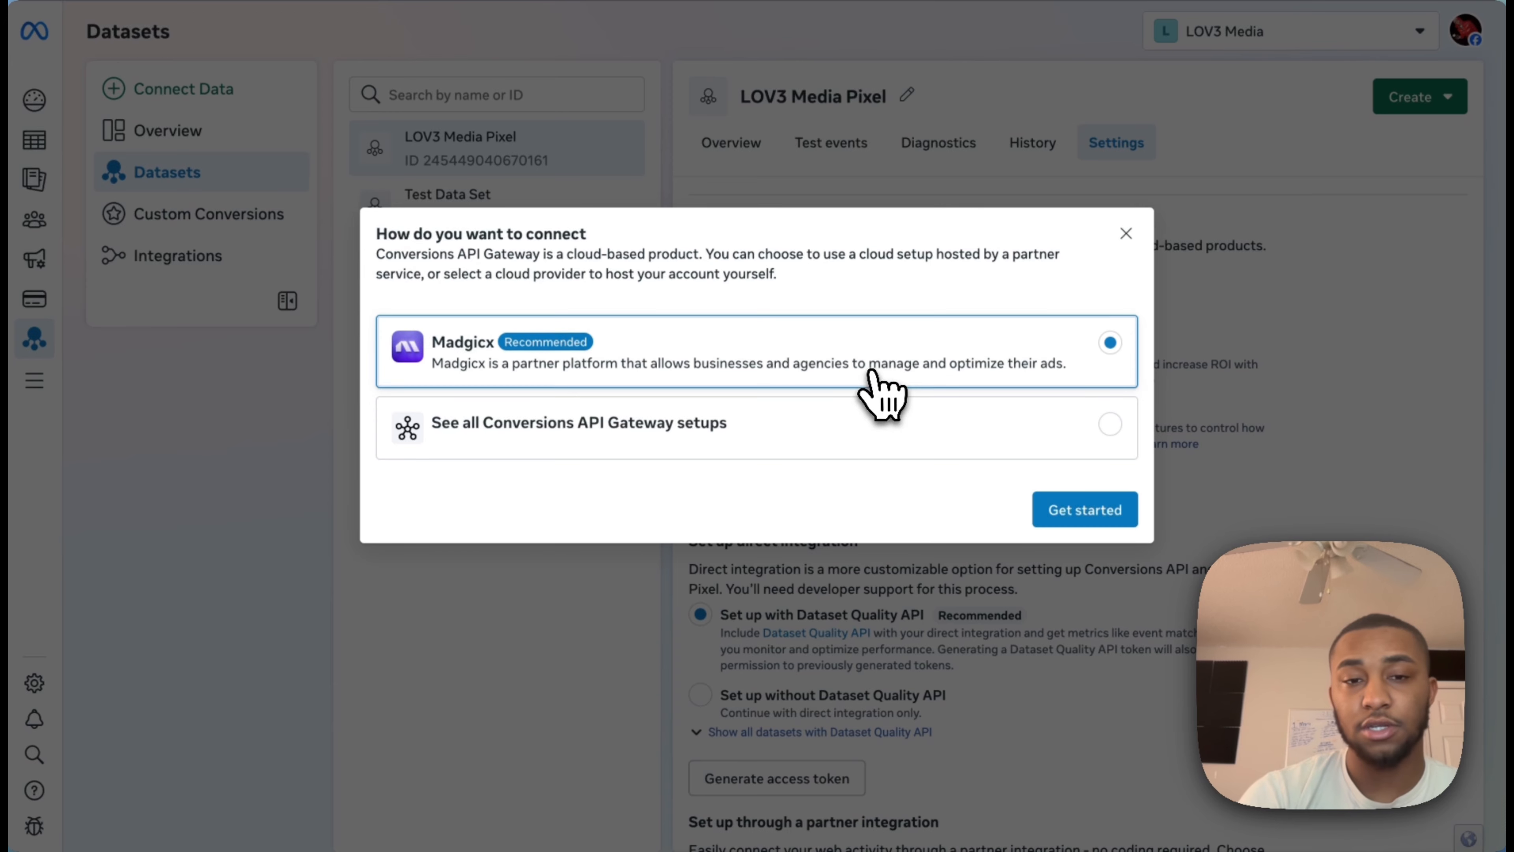
click(1089, 511)
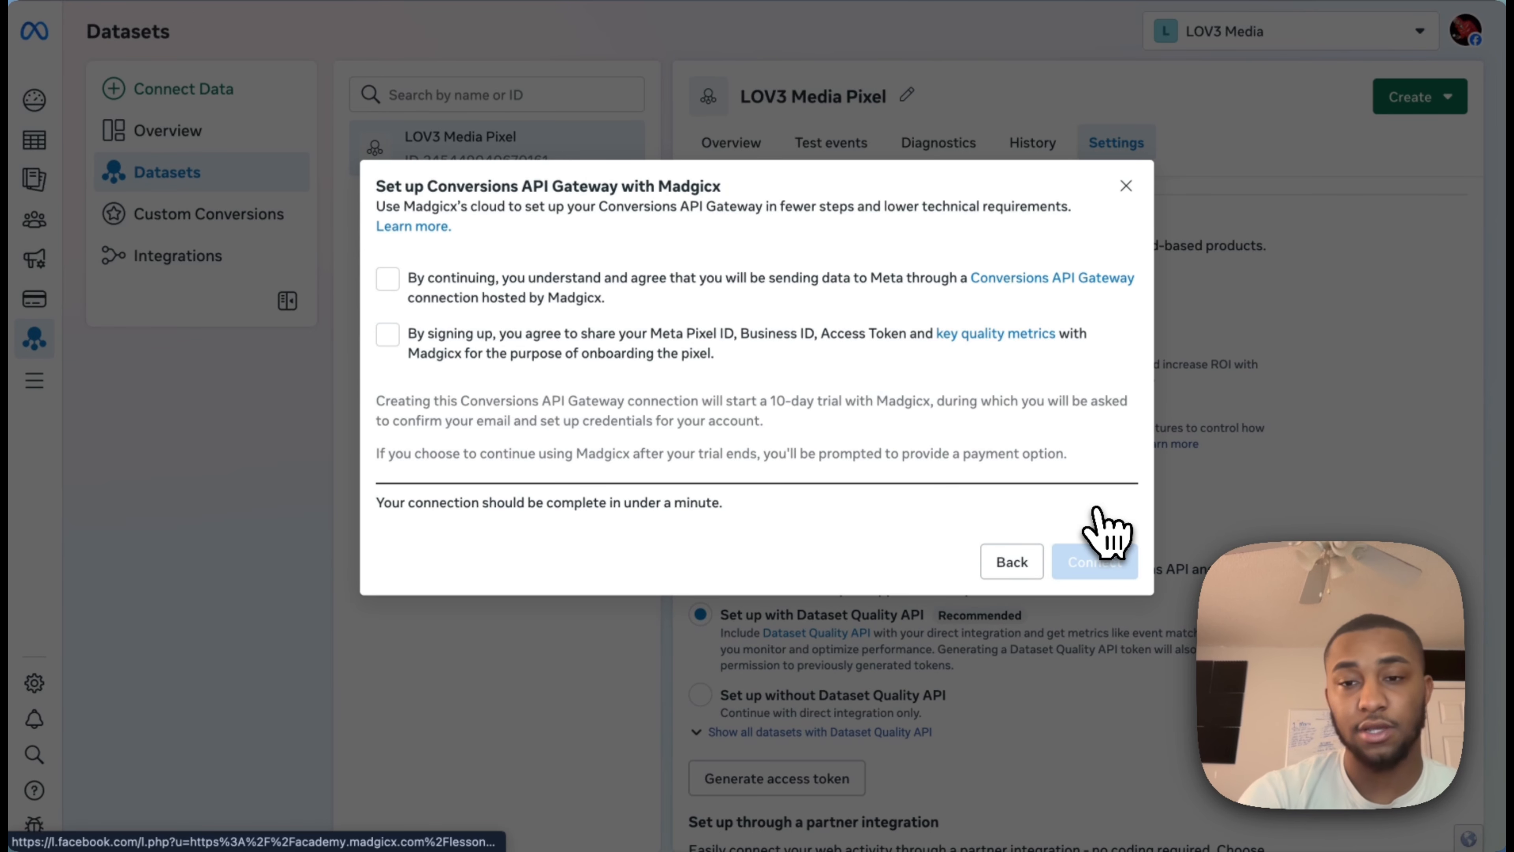
click(1016, 570)
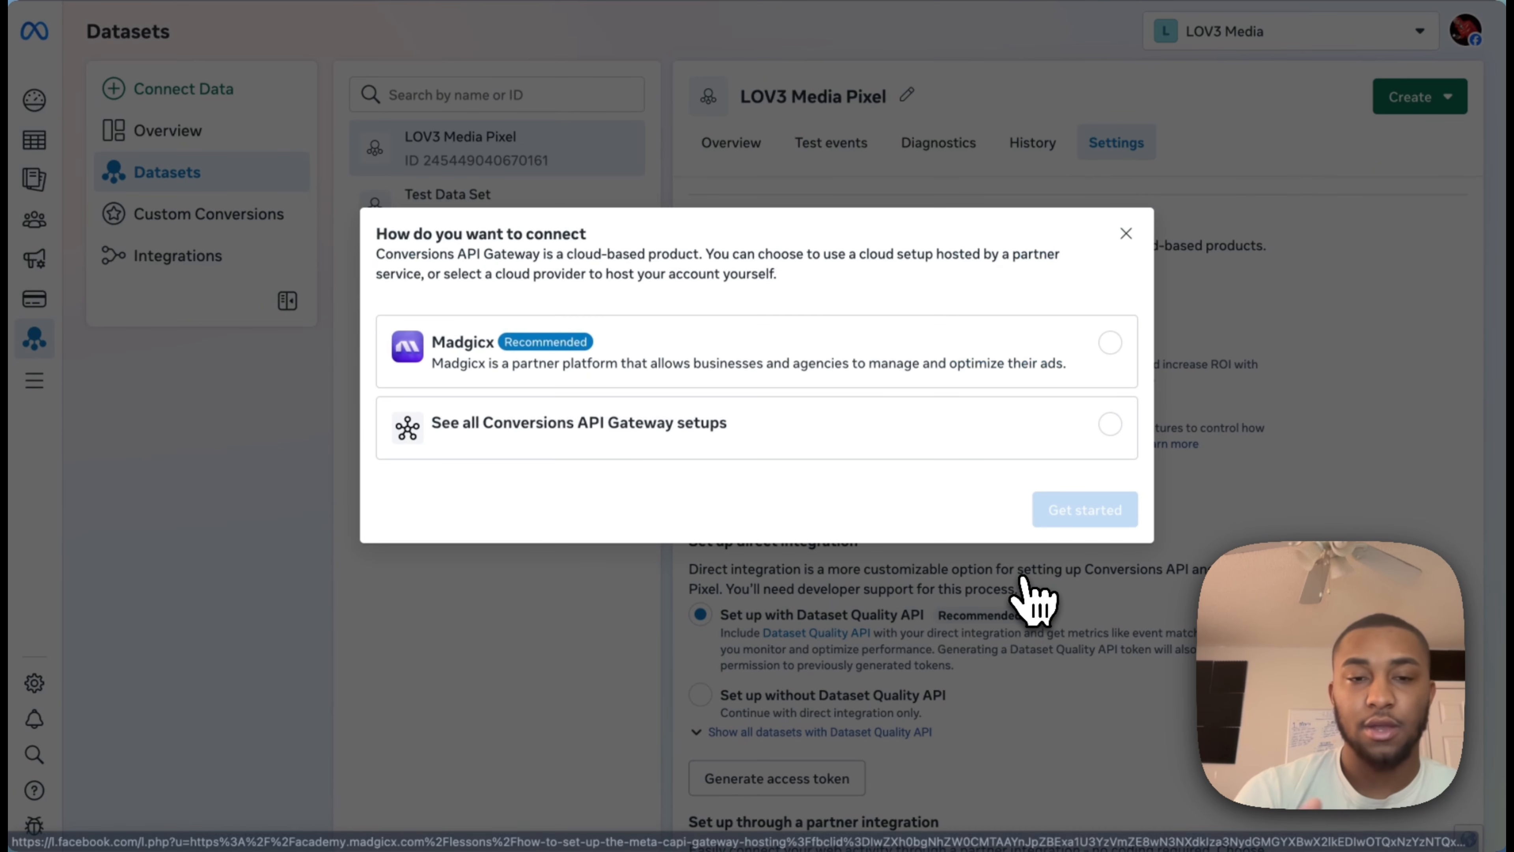
click(1126, 234)
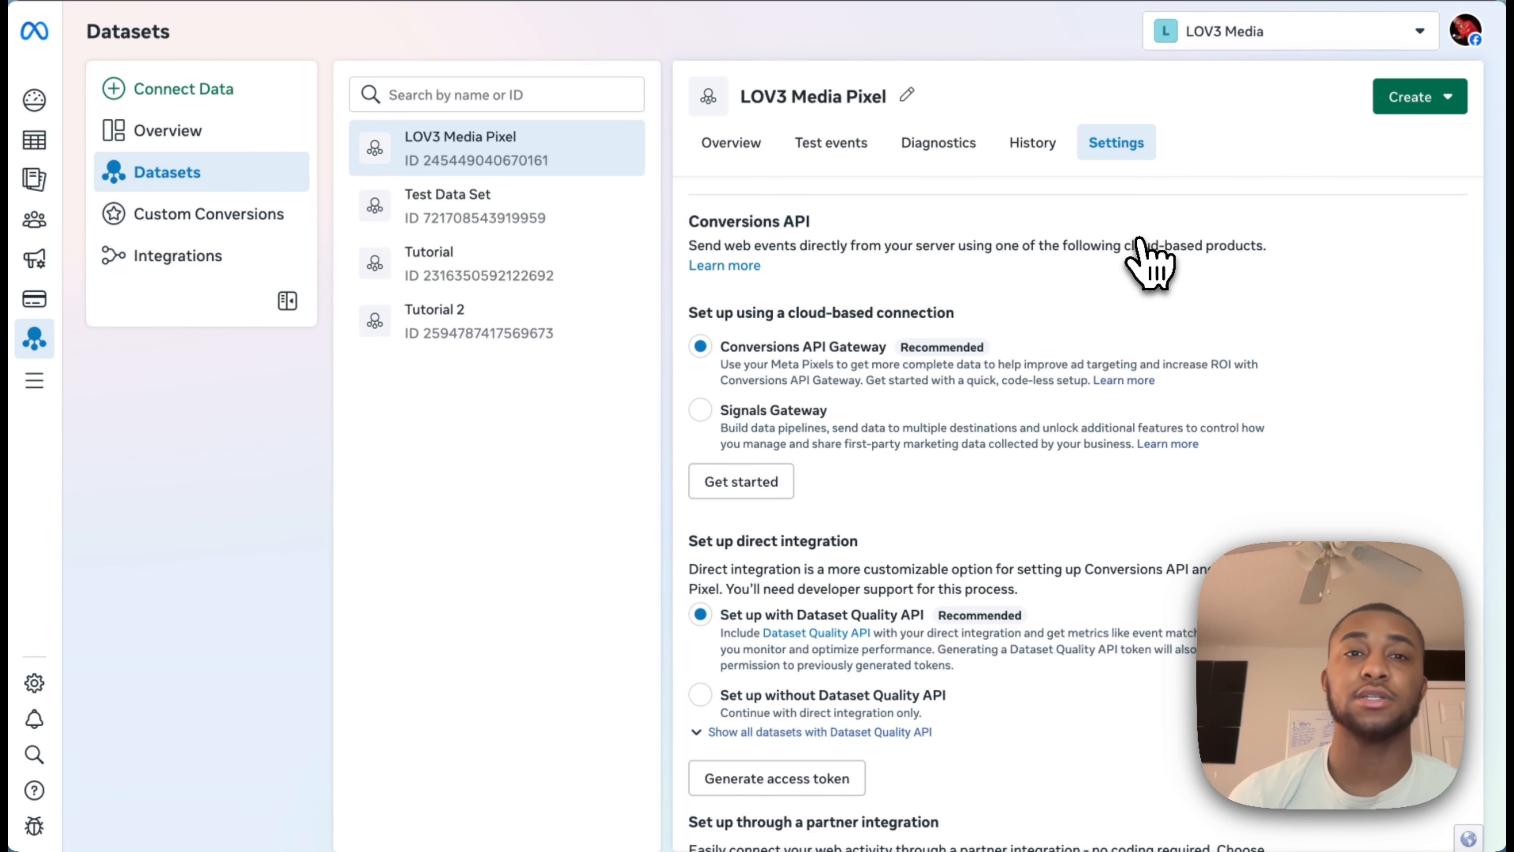
Switch to Audiences, look at the sources offered for a custom audience, and cancel its creation.
mouse_move(31, 361)
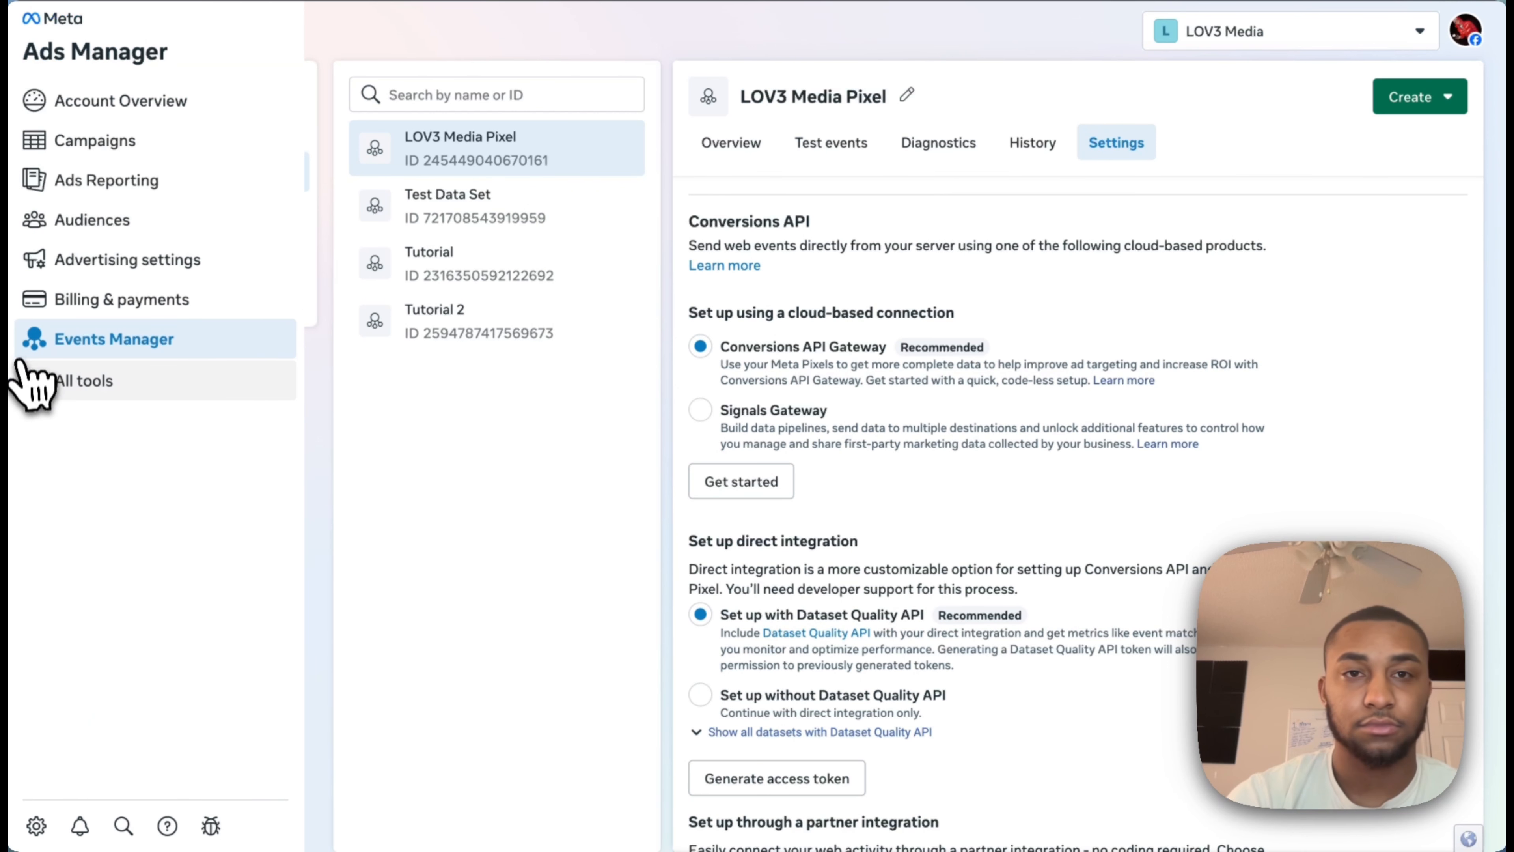
click(222, 219)
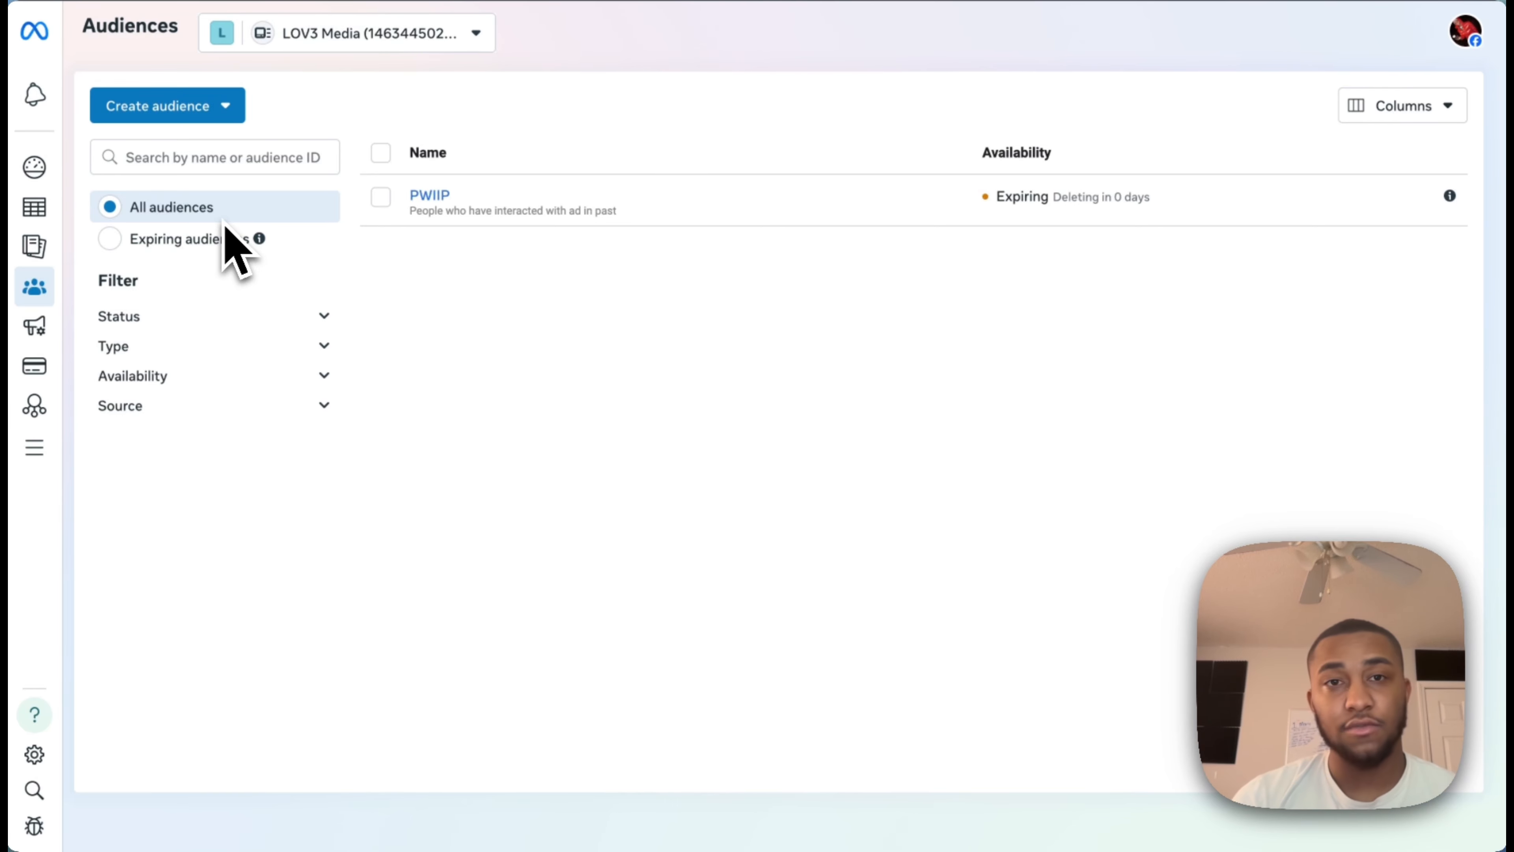
click(202, 117)
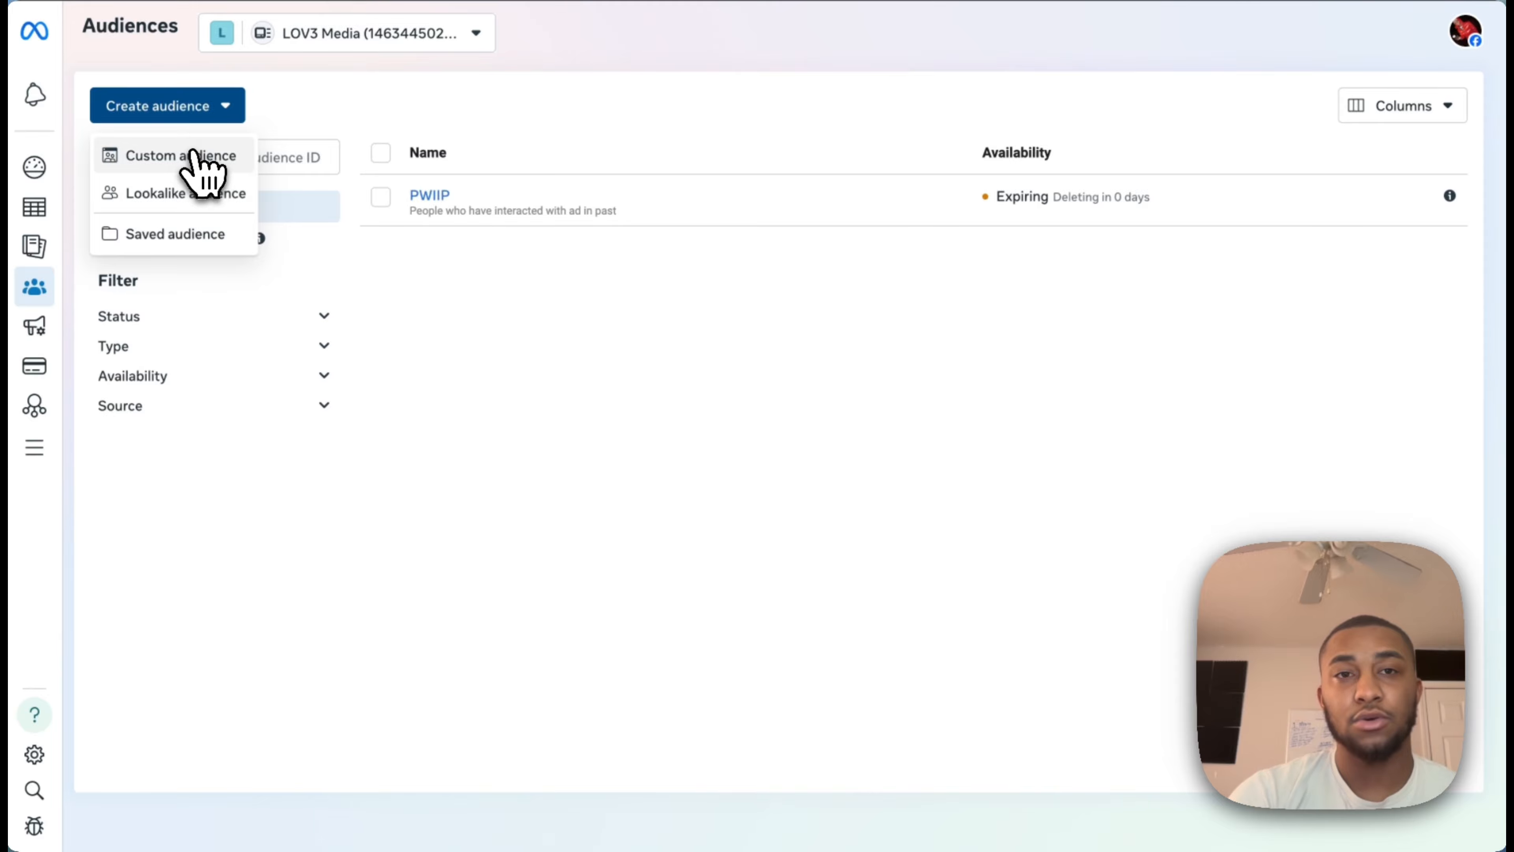
click(195, 155)
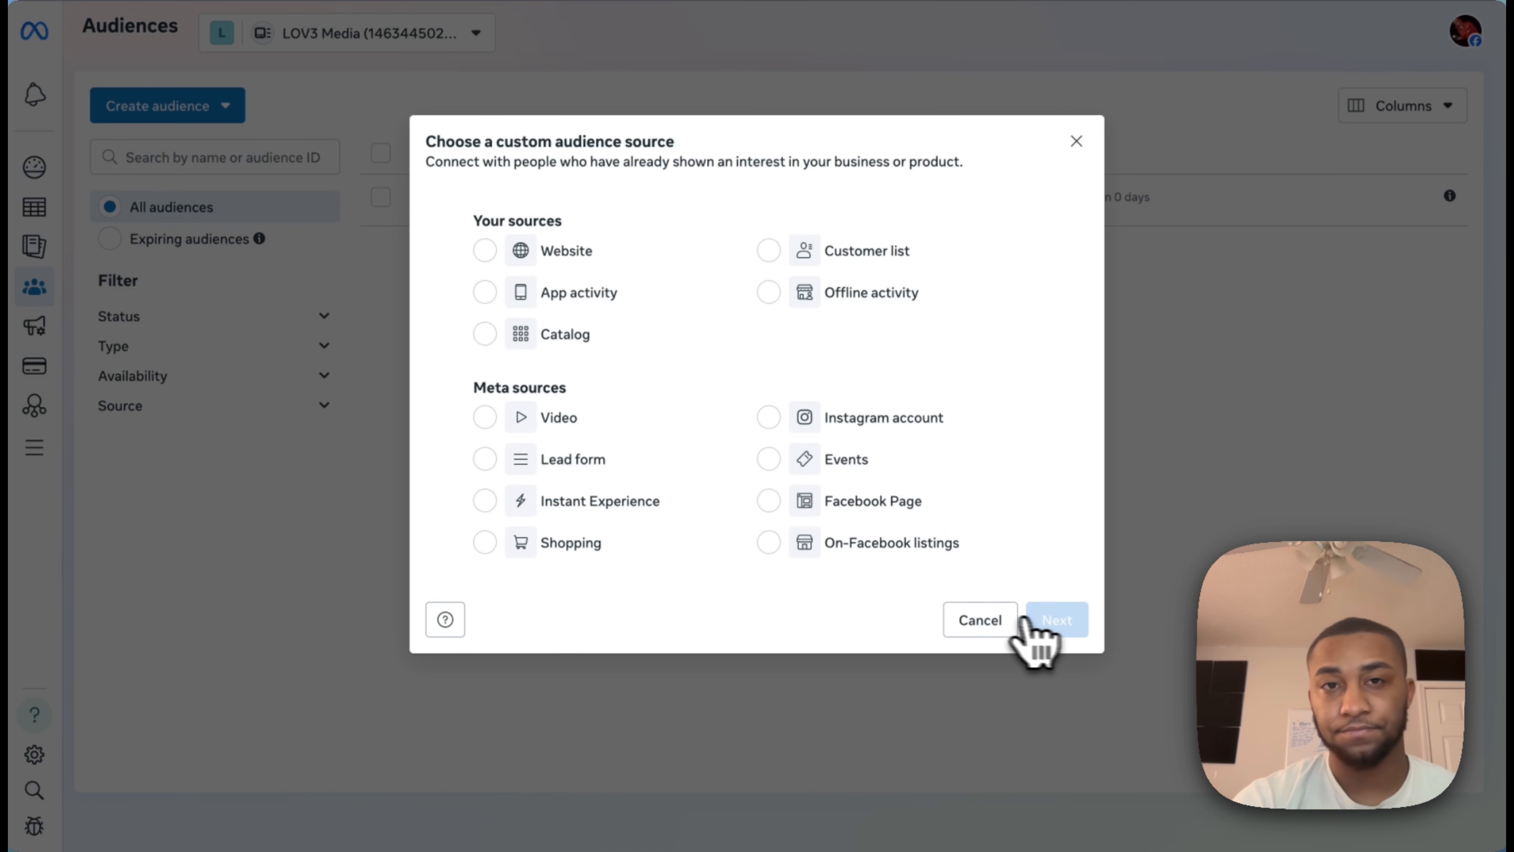
click(978, 621)
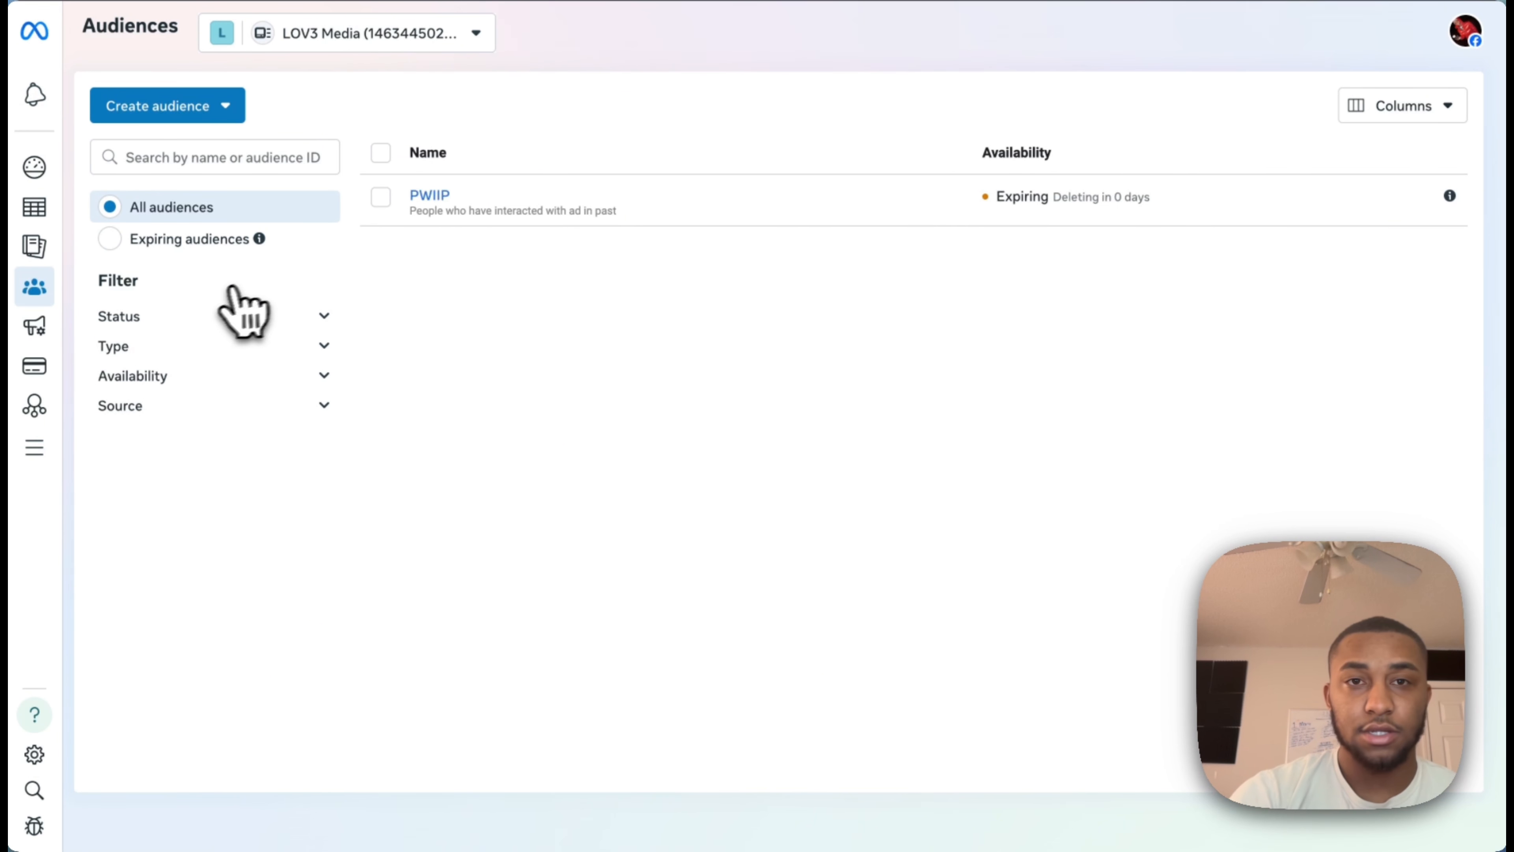
Look at the source options for a lookalike audience, both existing and new, and cancel its creation.
click(206, 114)
click(201, 195)
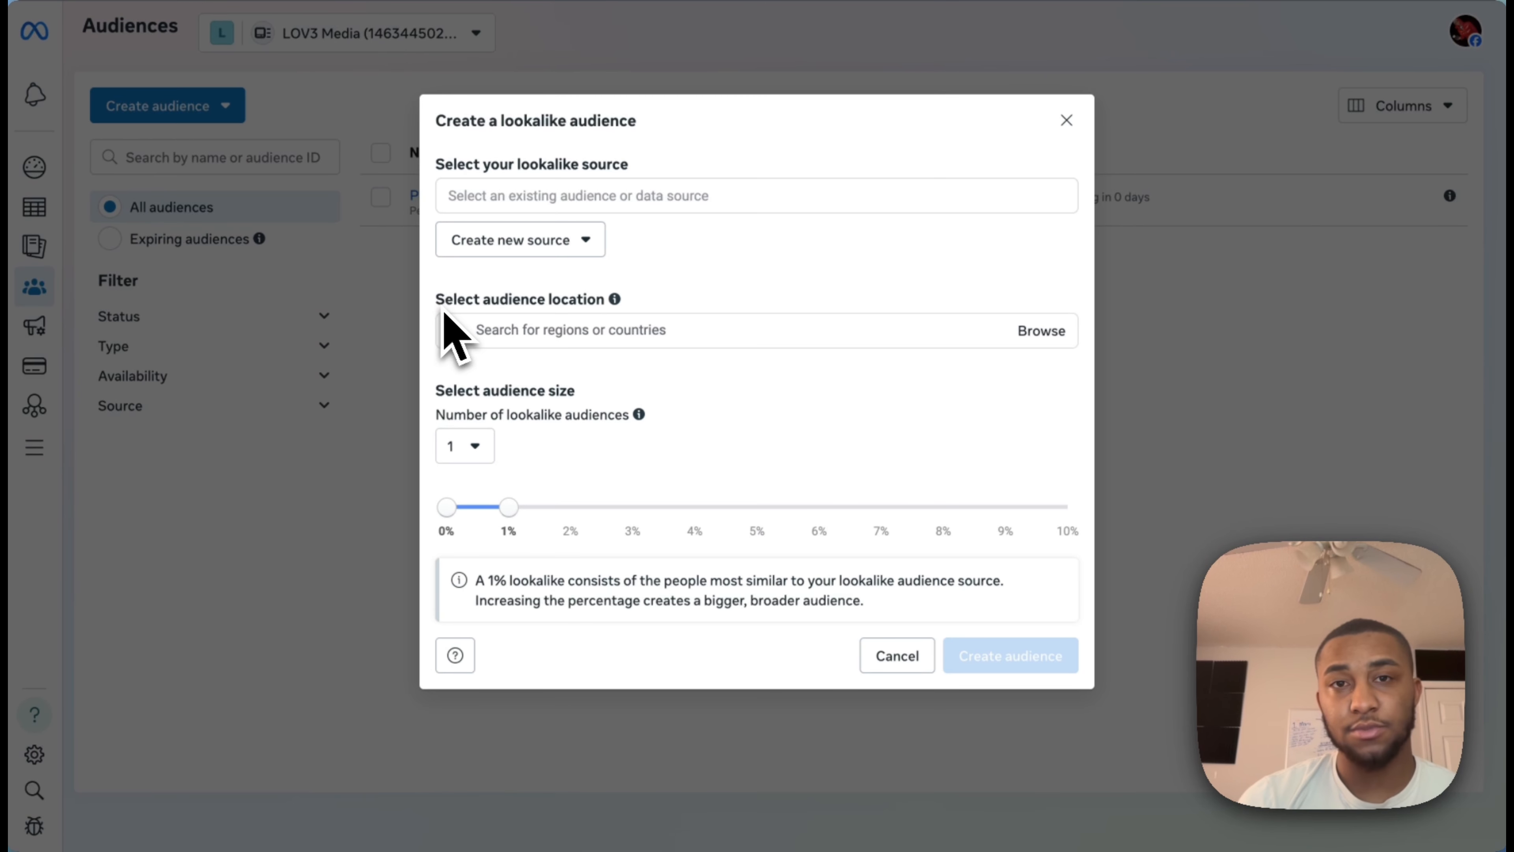
click(596, 196)
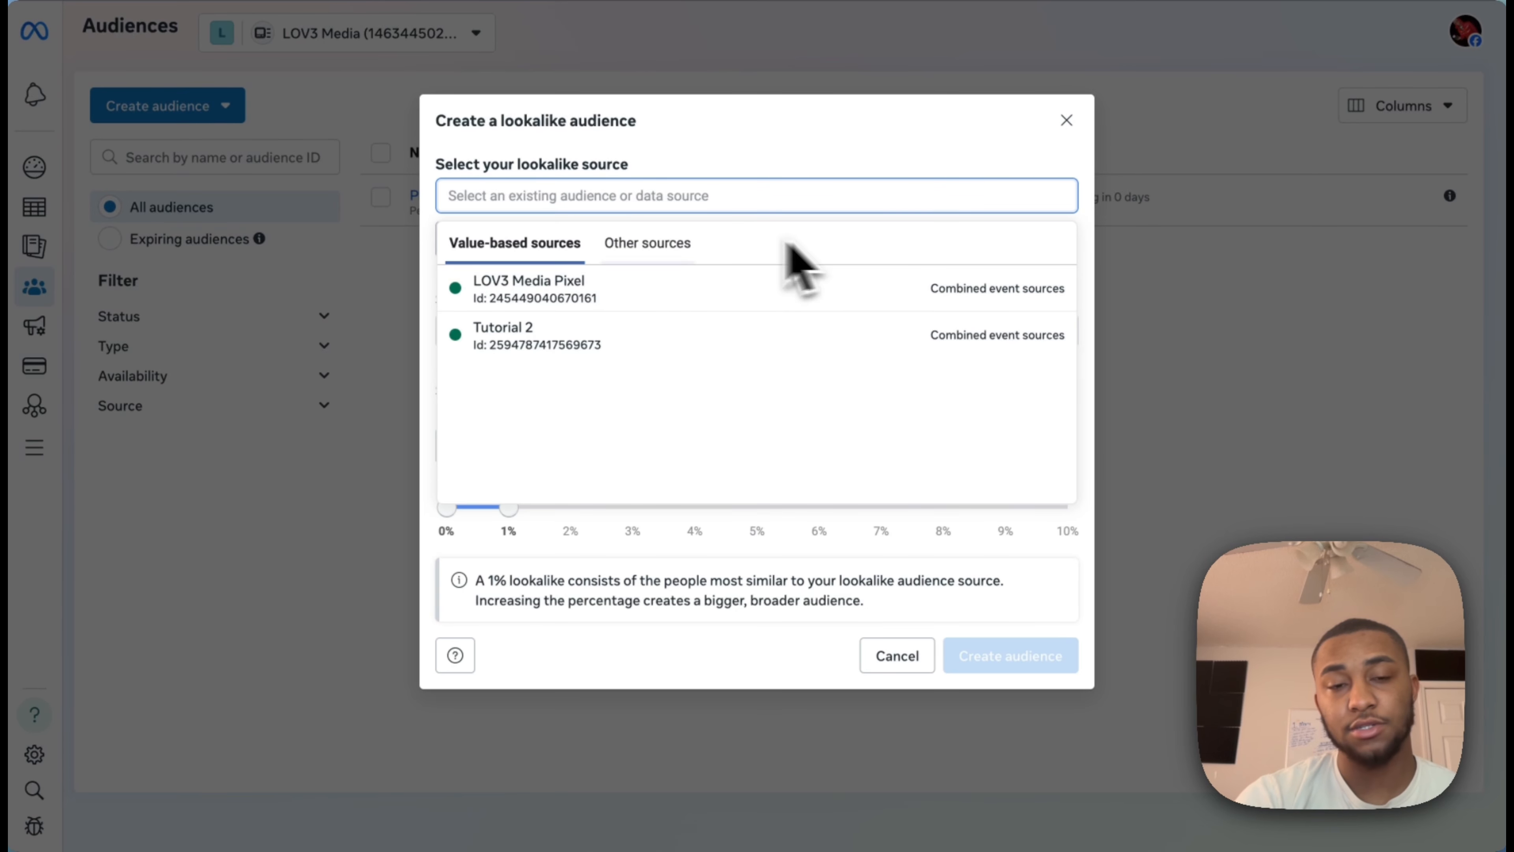
click(389, 382)
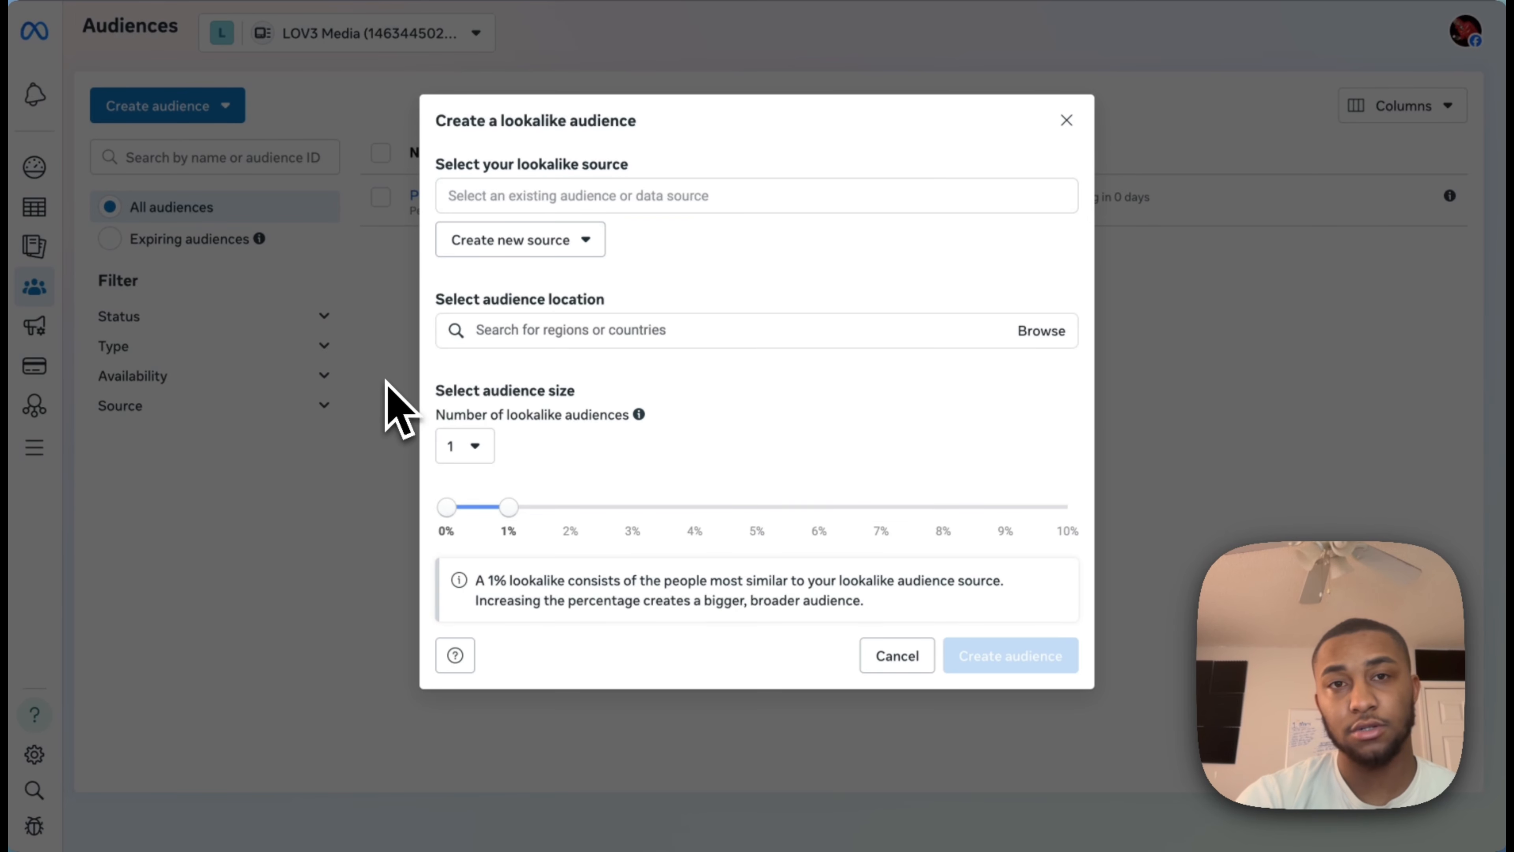
click(587, 241)
click(849, 268)
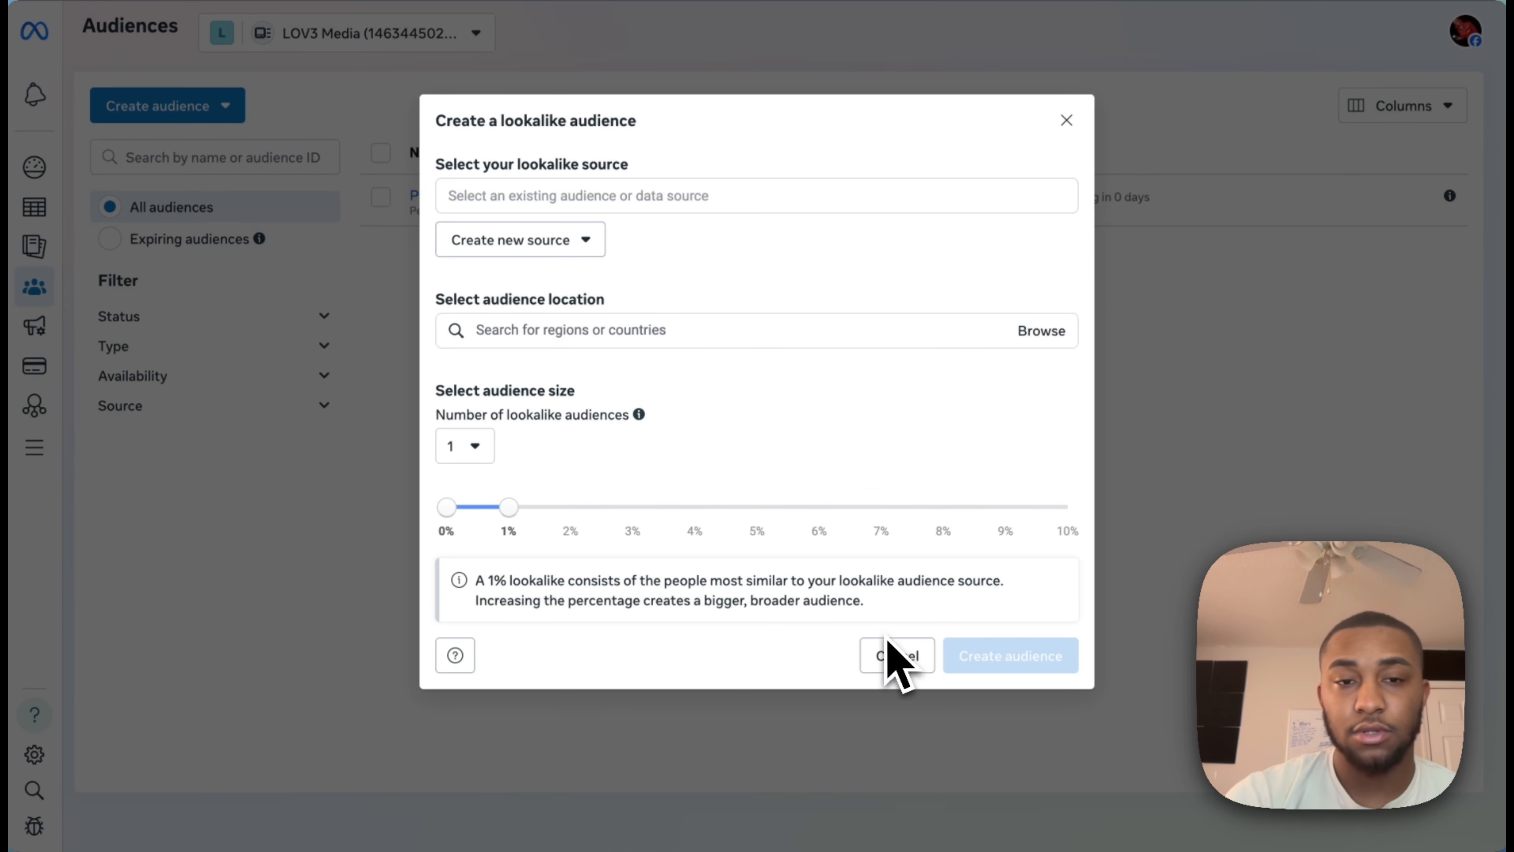
click(888, 651)
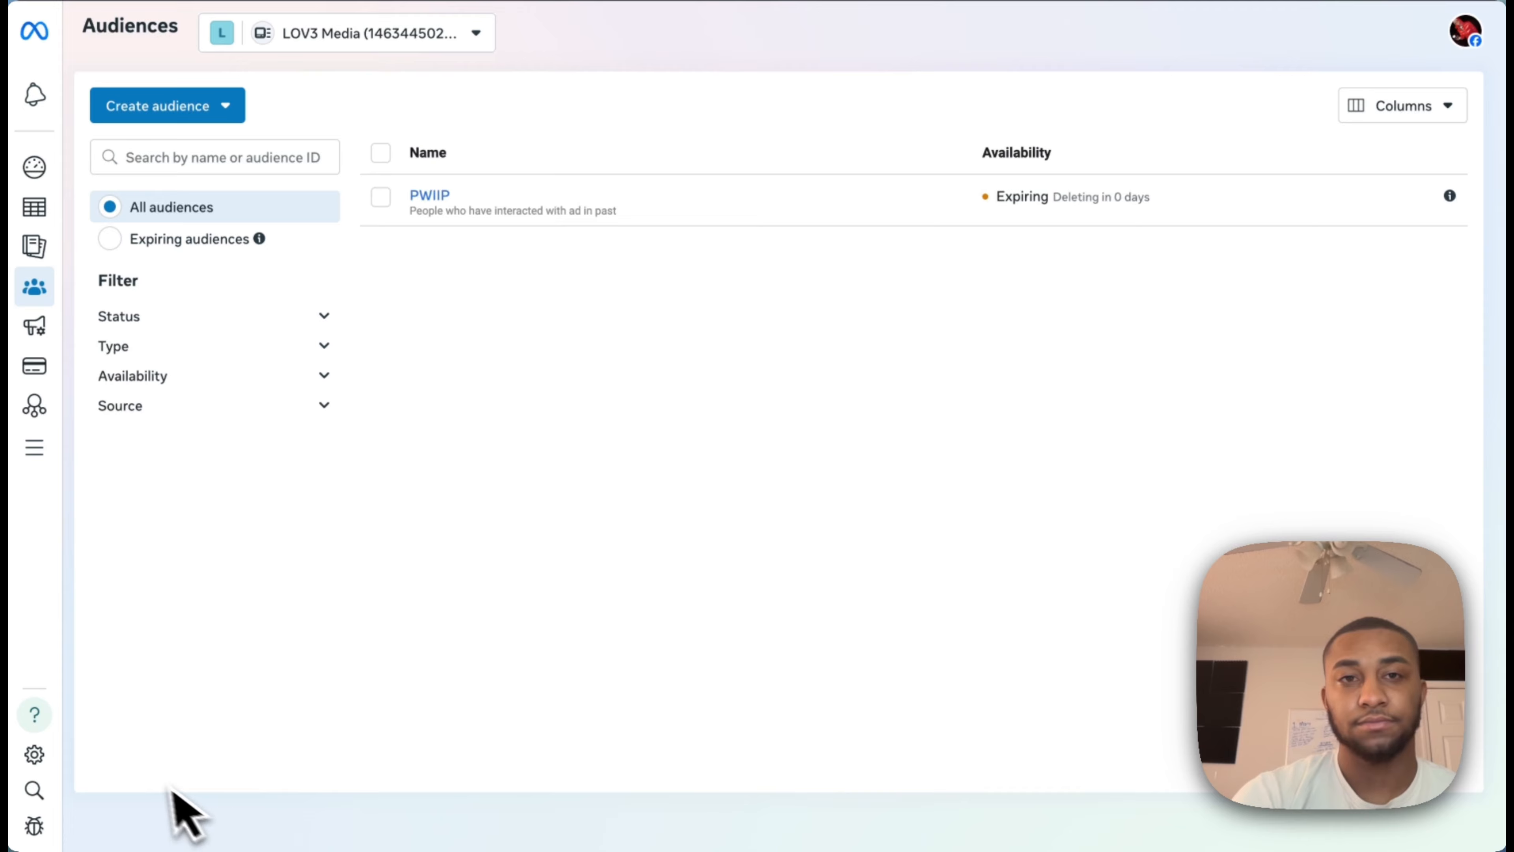
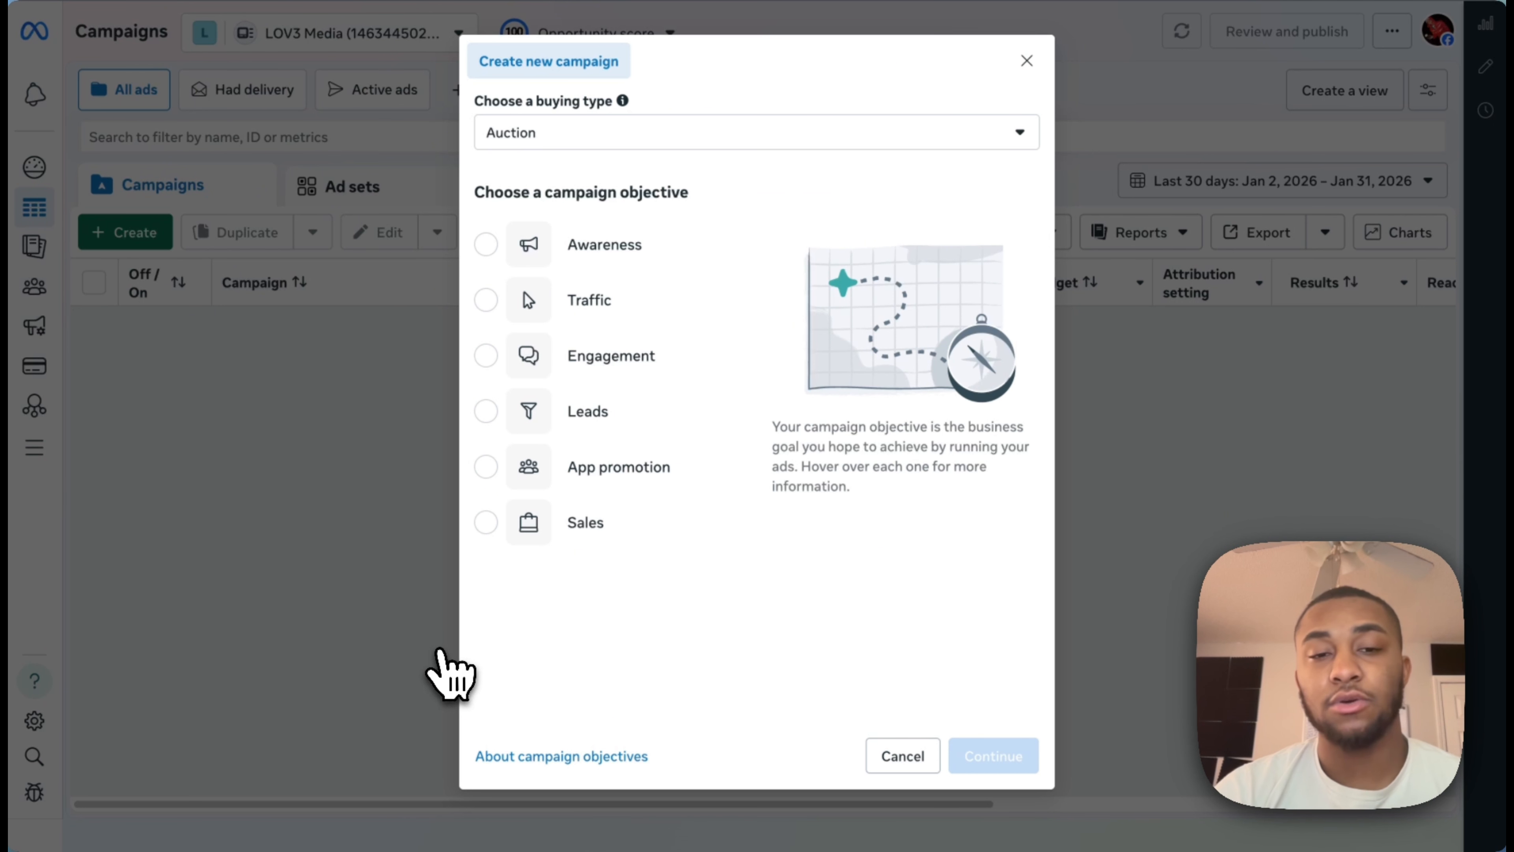
Create a new Auction campaign with the Leads objective.
mouse_move(581, 280)
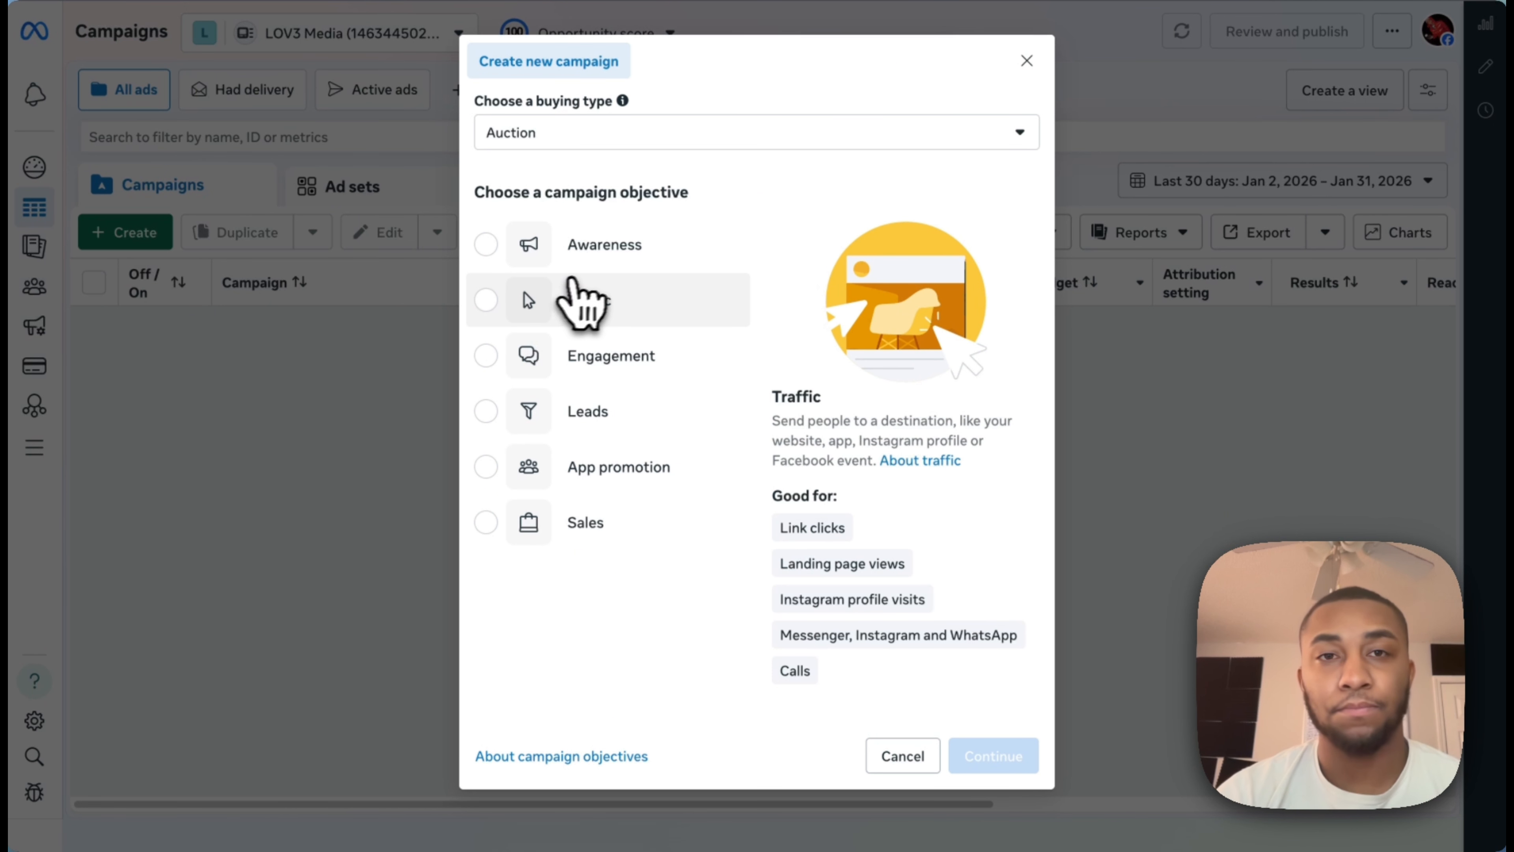
click(598, 425)
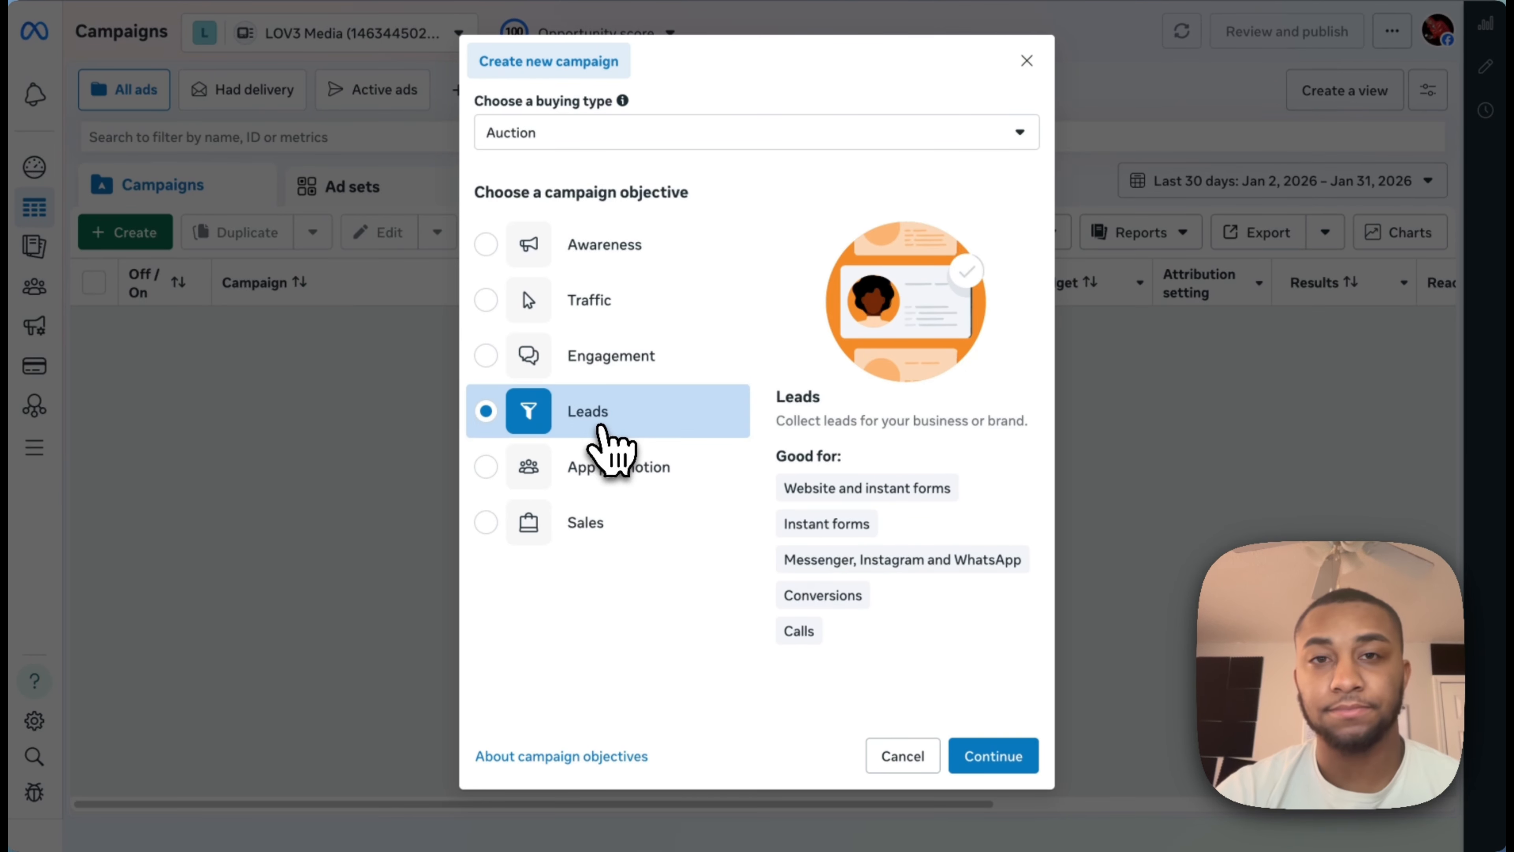
click(996, 756)
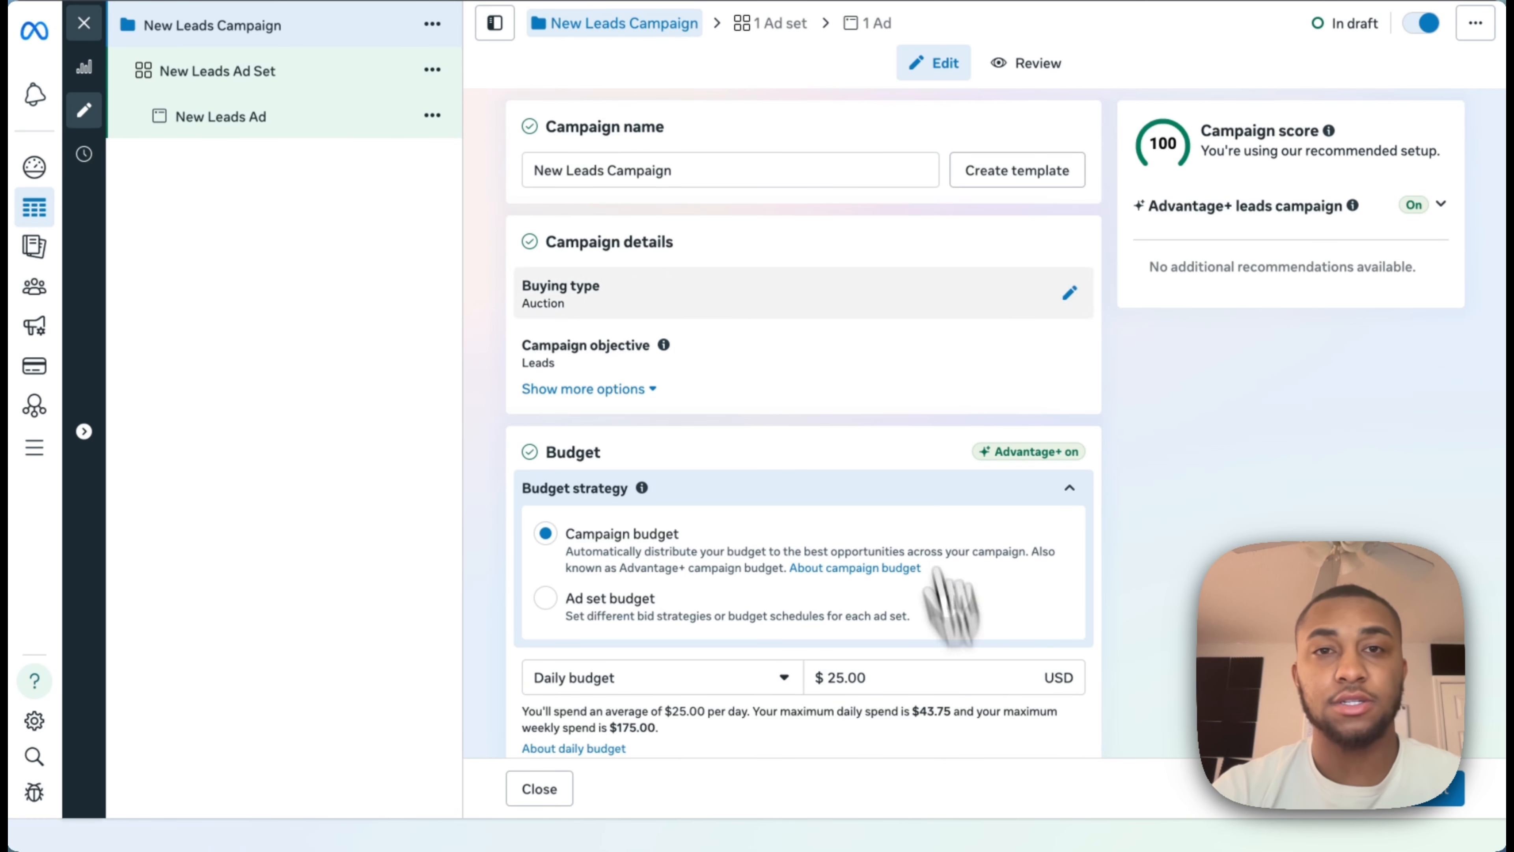
Name the campaign "Website Development Leads 1.0".
click(728, 173)
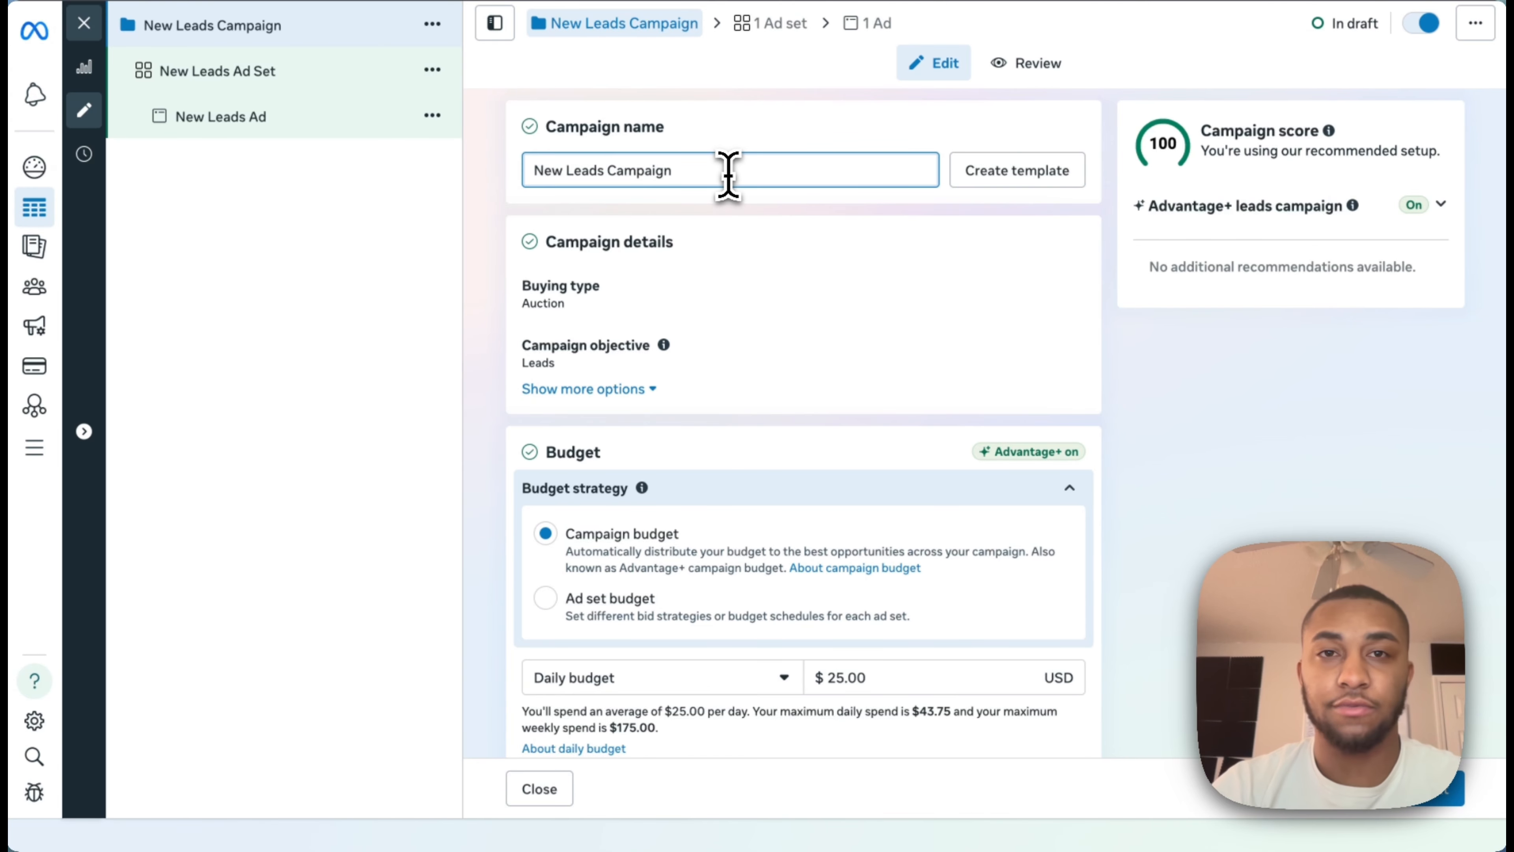
drag(728, 173, 493, 149)
text(Web)
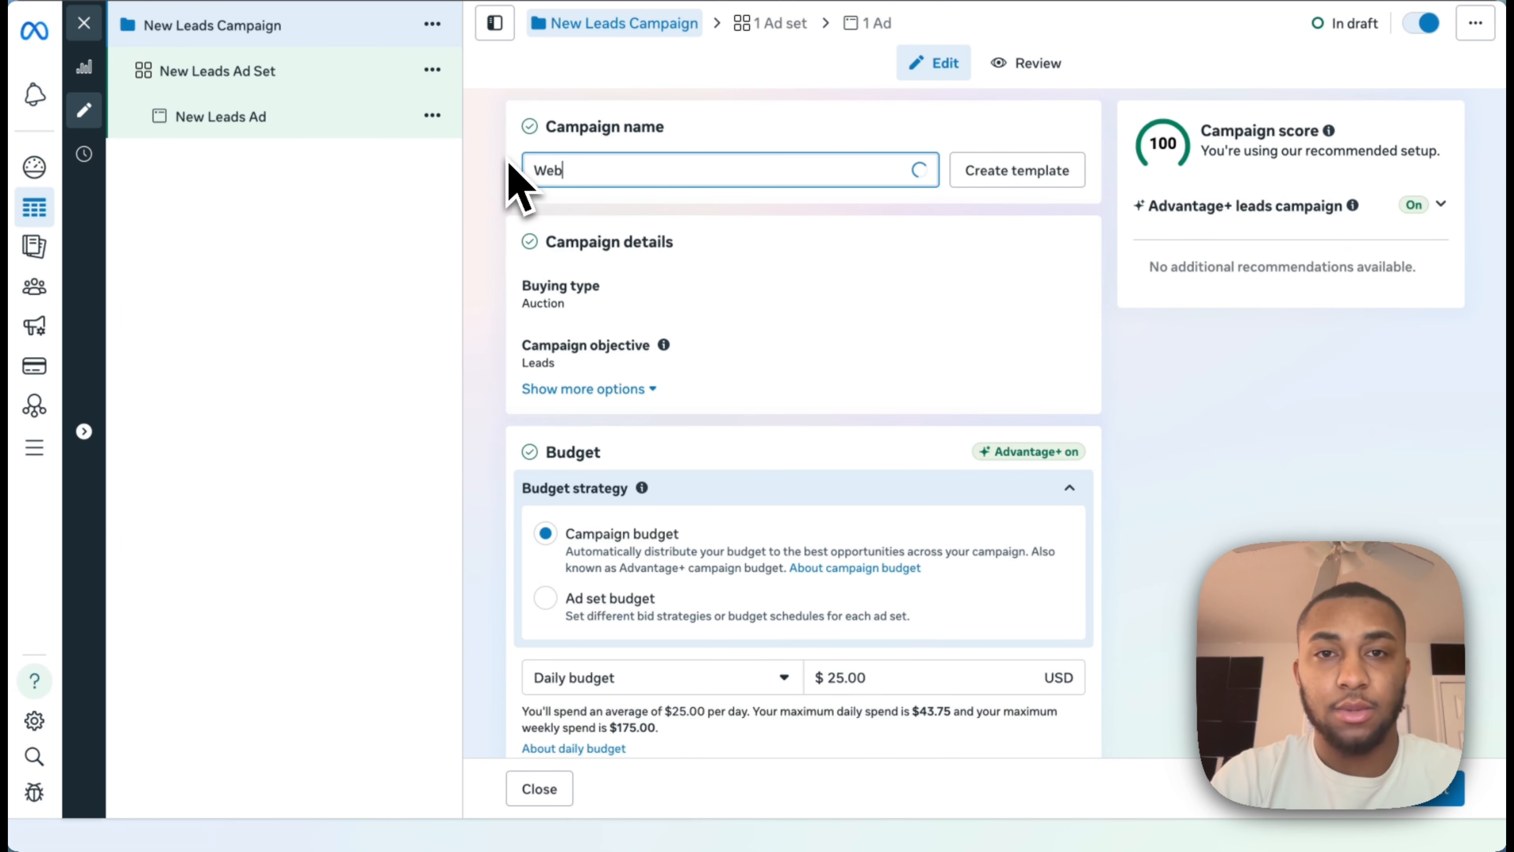
text(site )
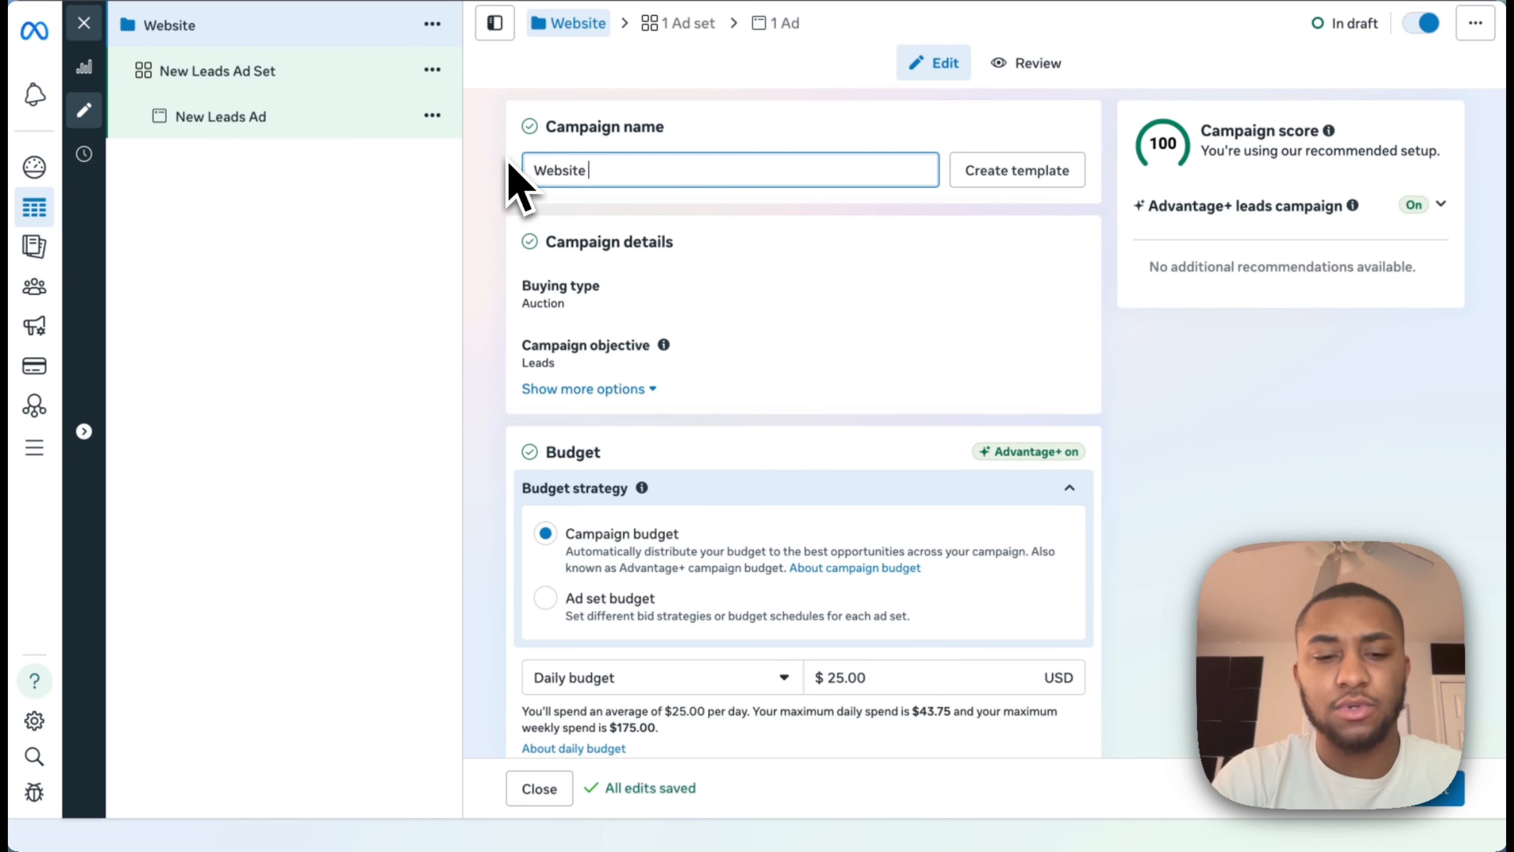
text(Deve)
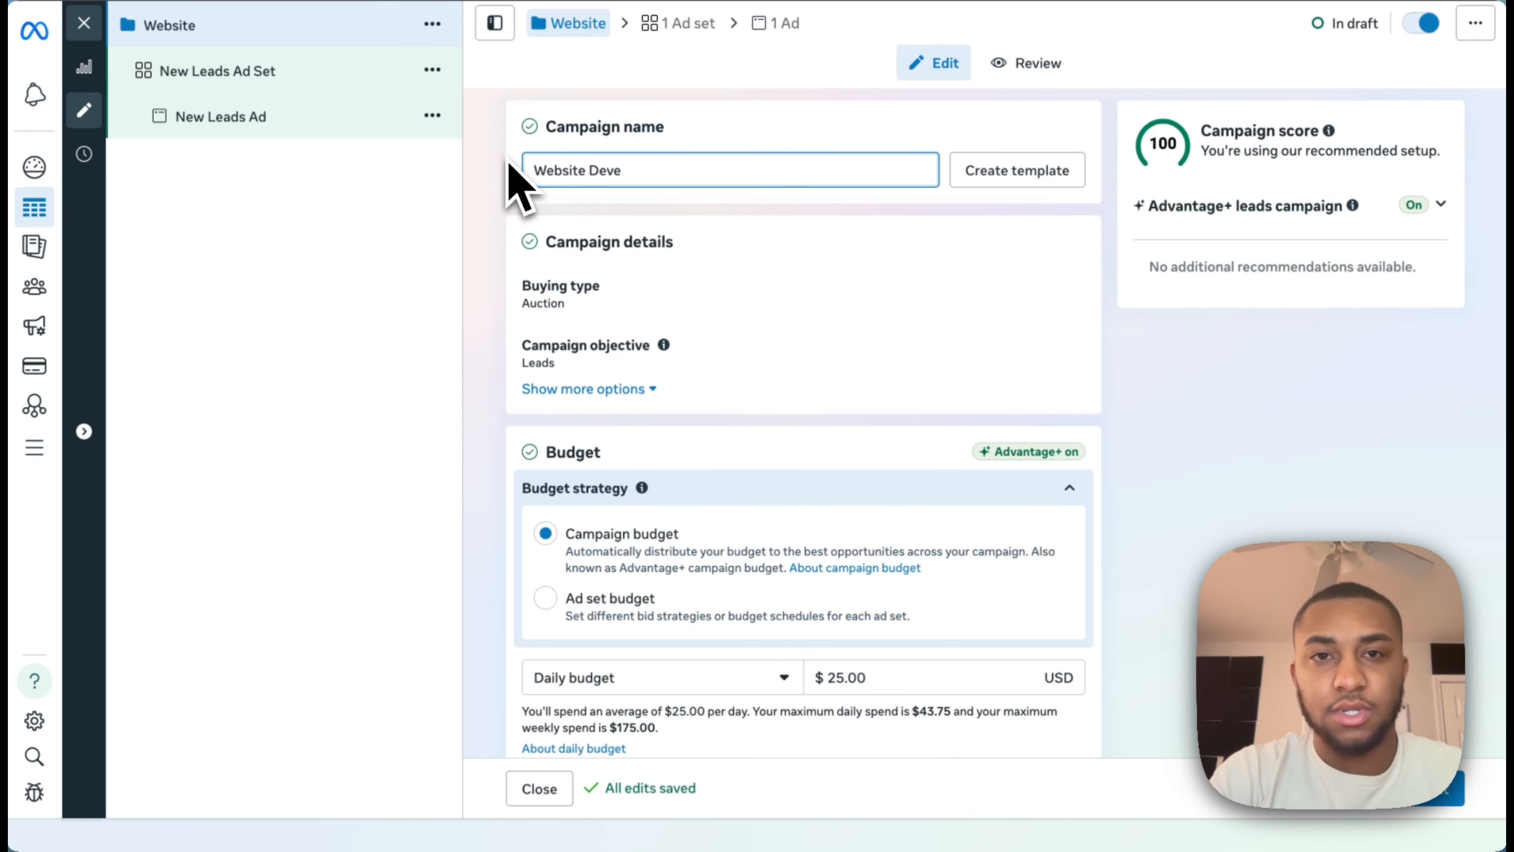
text(lopm)
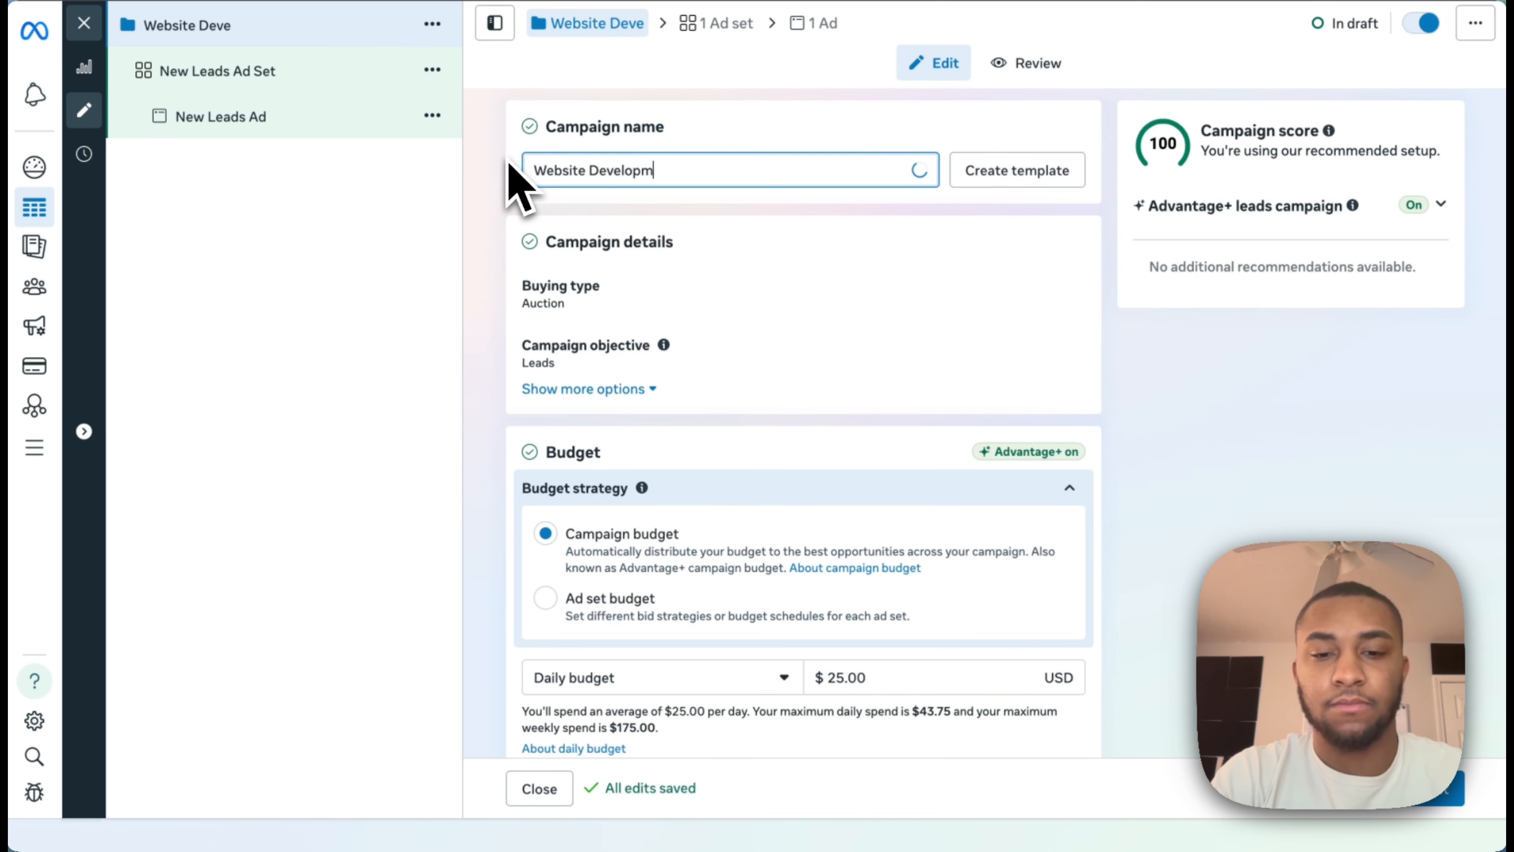
text(ent )
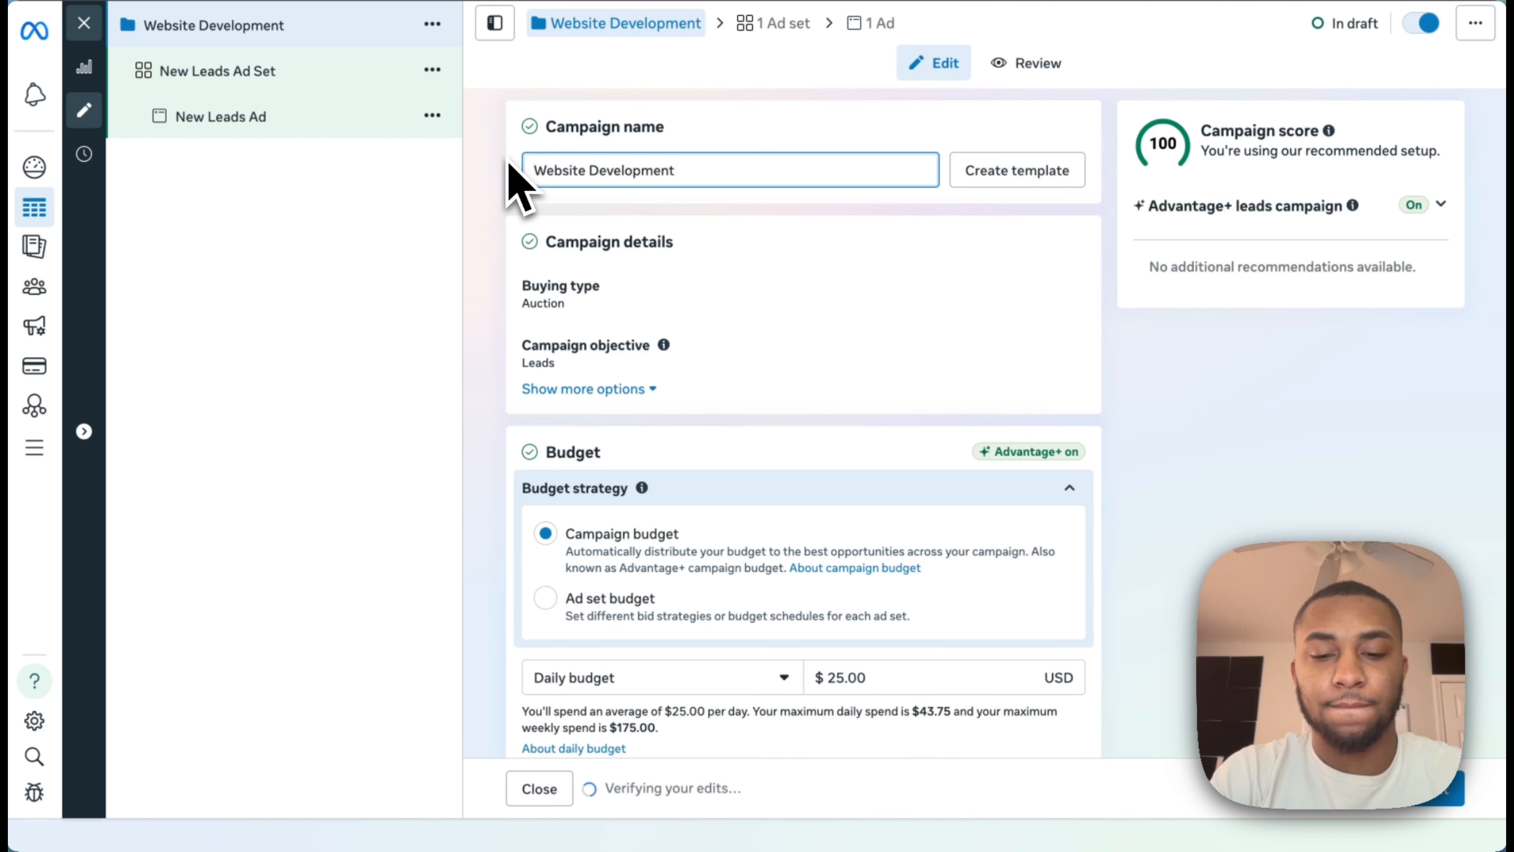
text(Lead)
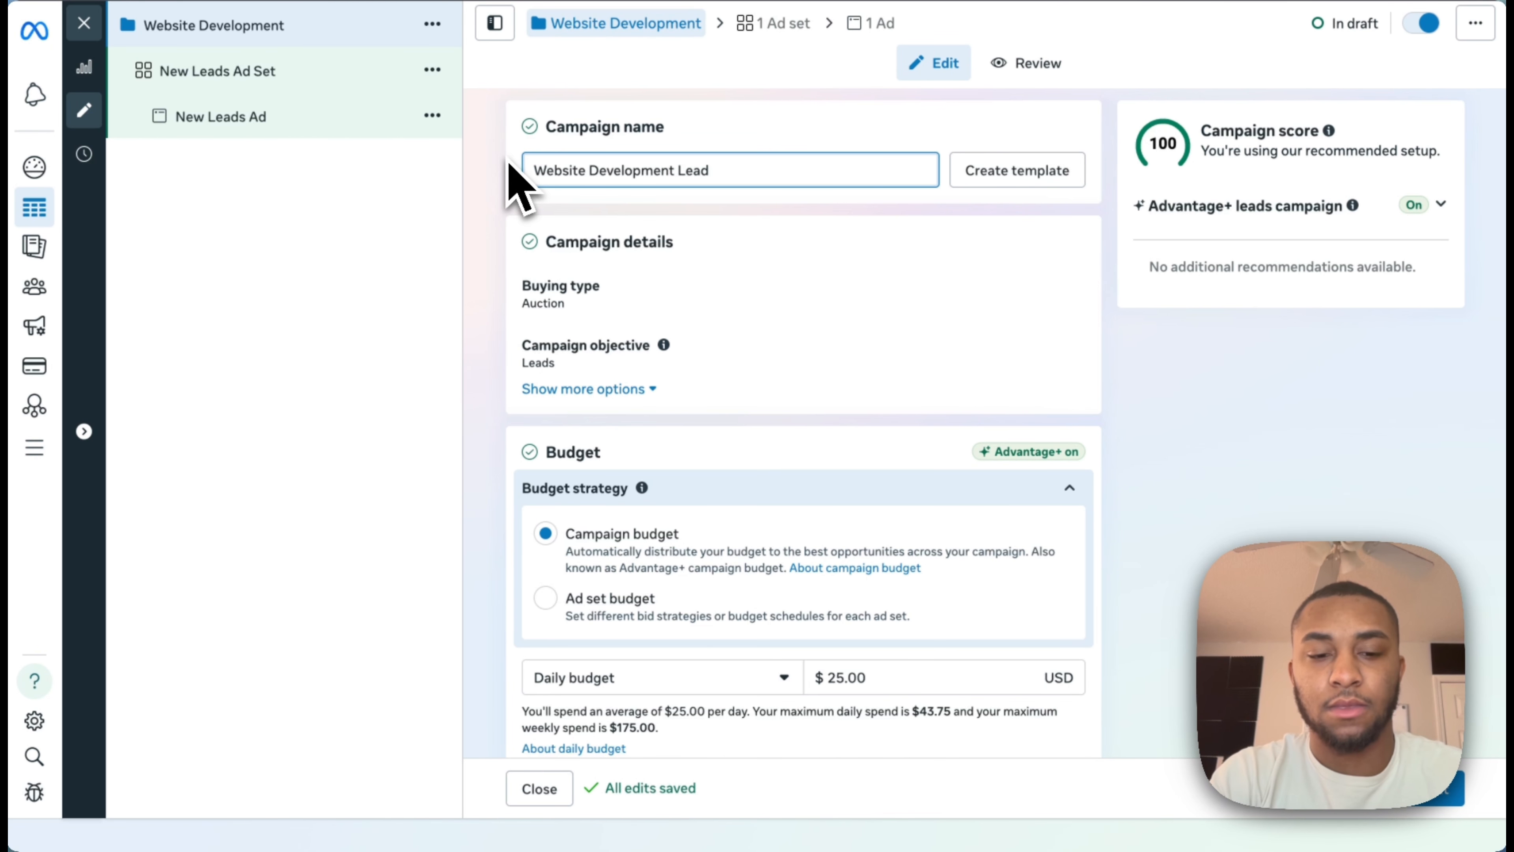
text(s 1)
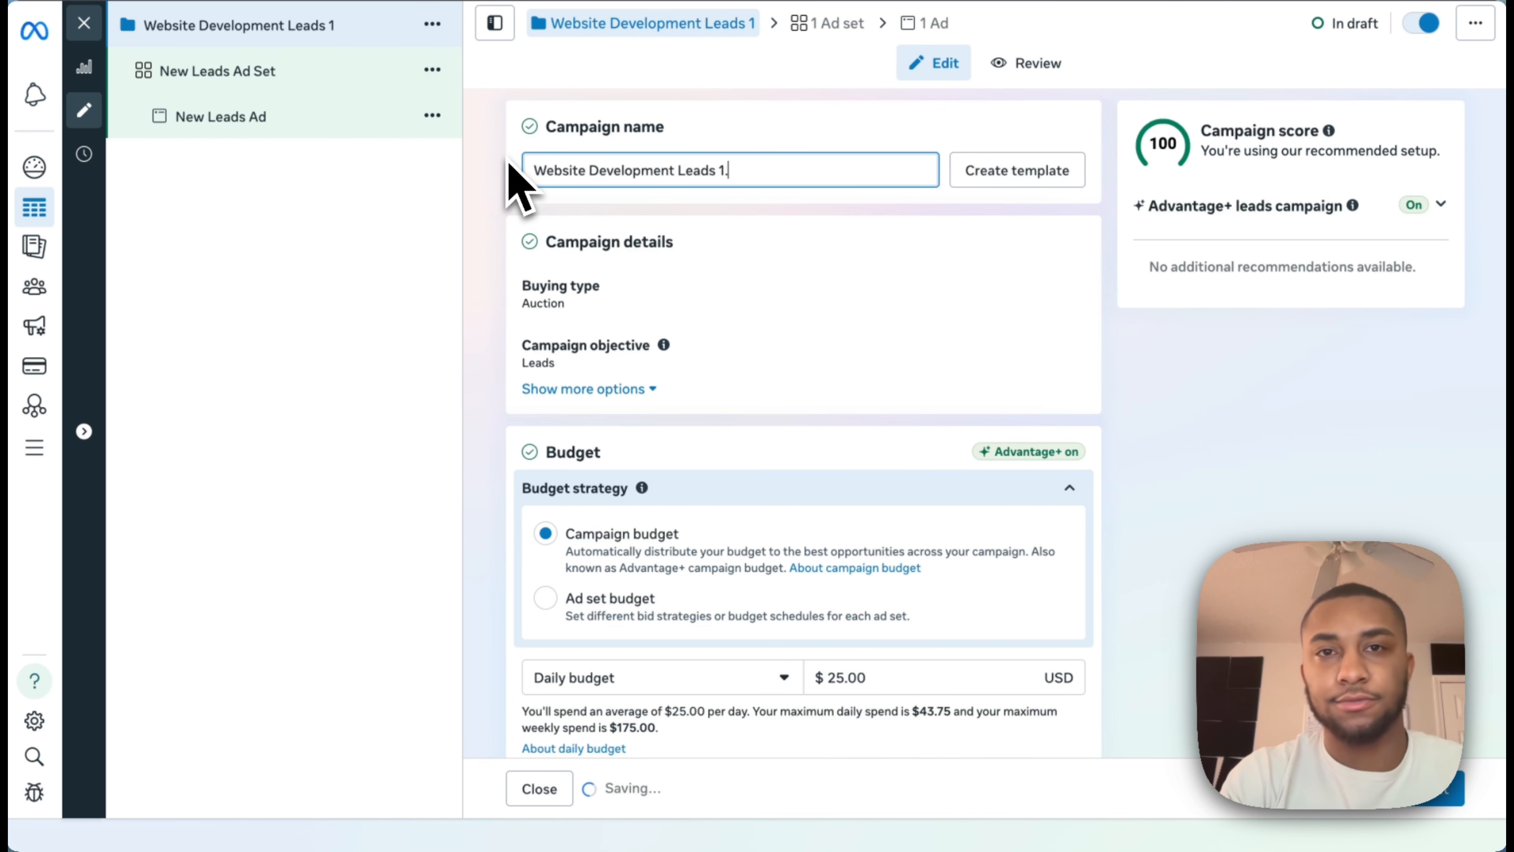
text(.0)
click(781, 135)
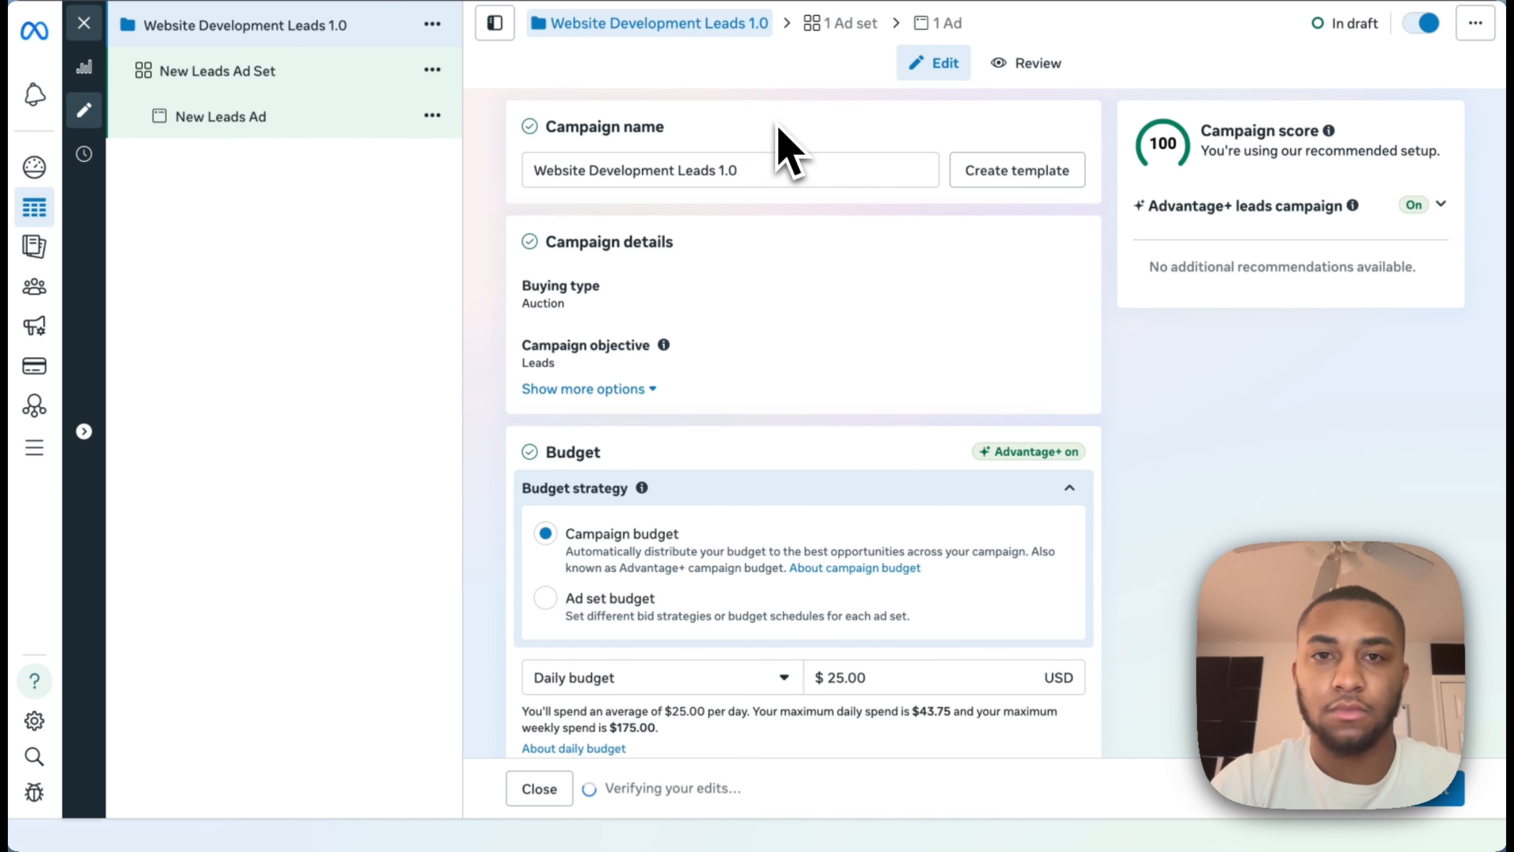
Review the campaign's budget strategy, daily budget, A/B test setting and the available Special Ad Categories.
scroll(799, 274, down, 3)
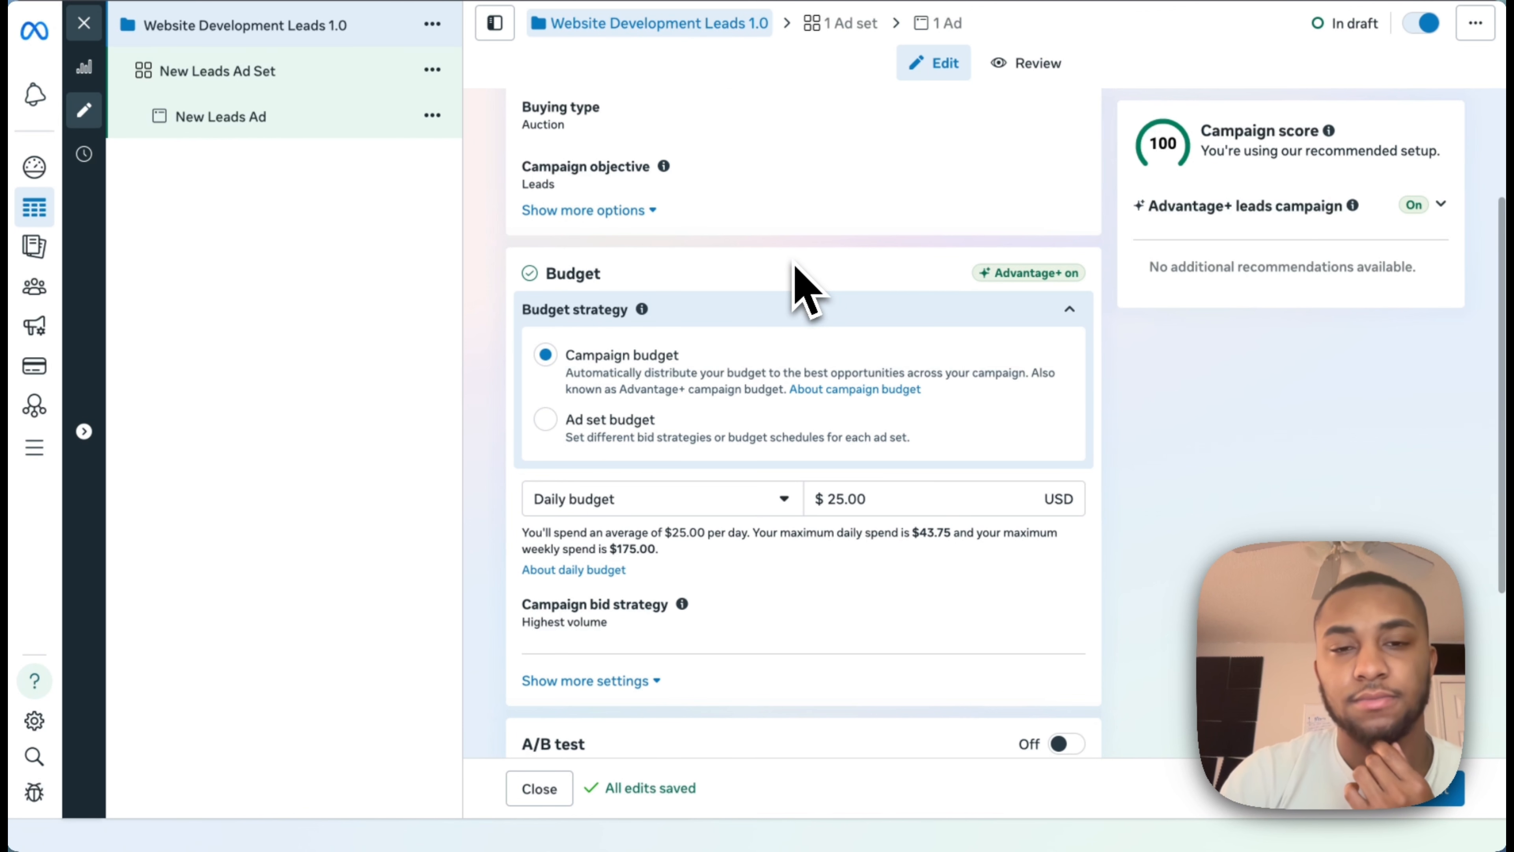
scroll(795, 263, down, 1)
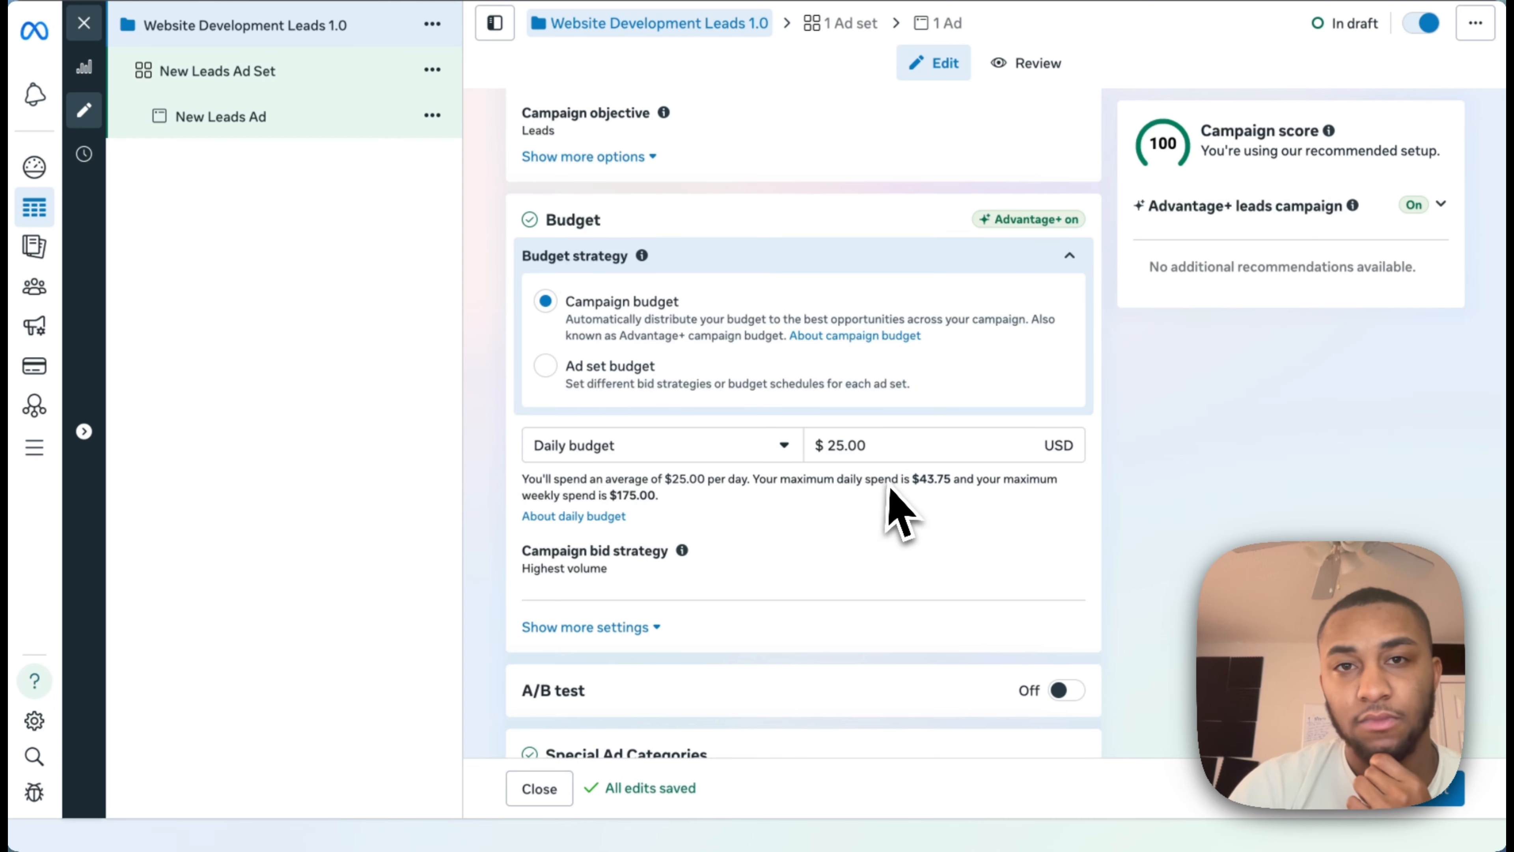
scroll(894, 508, down, 1)
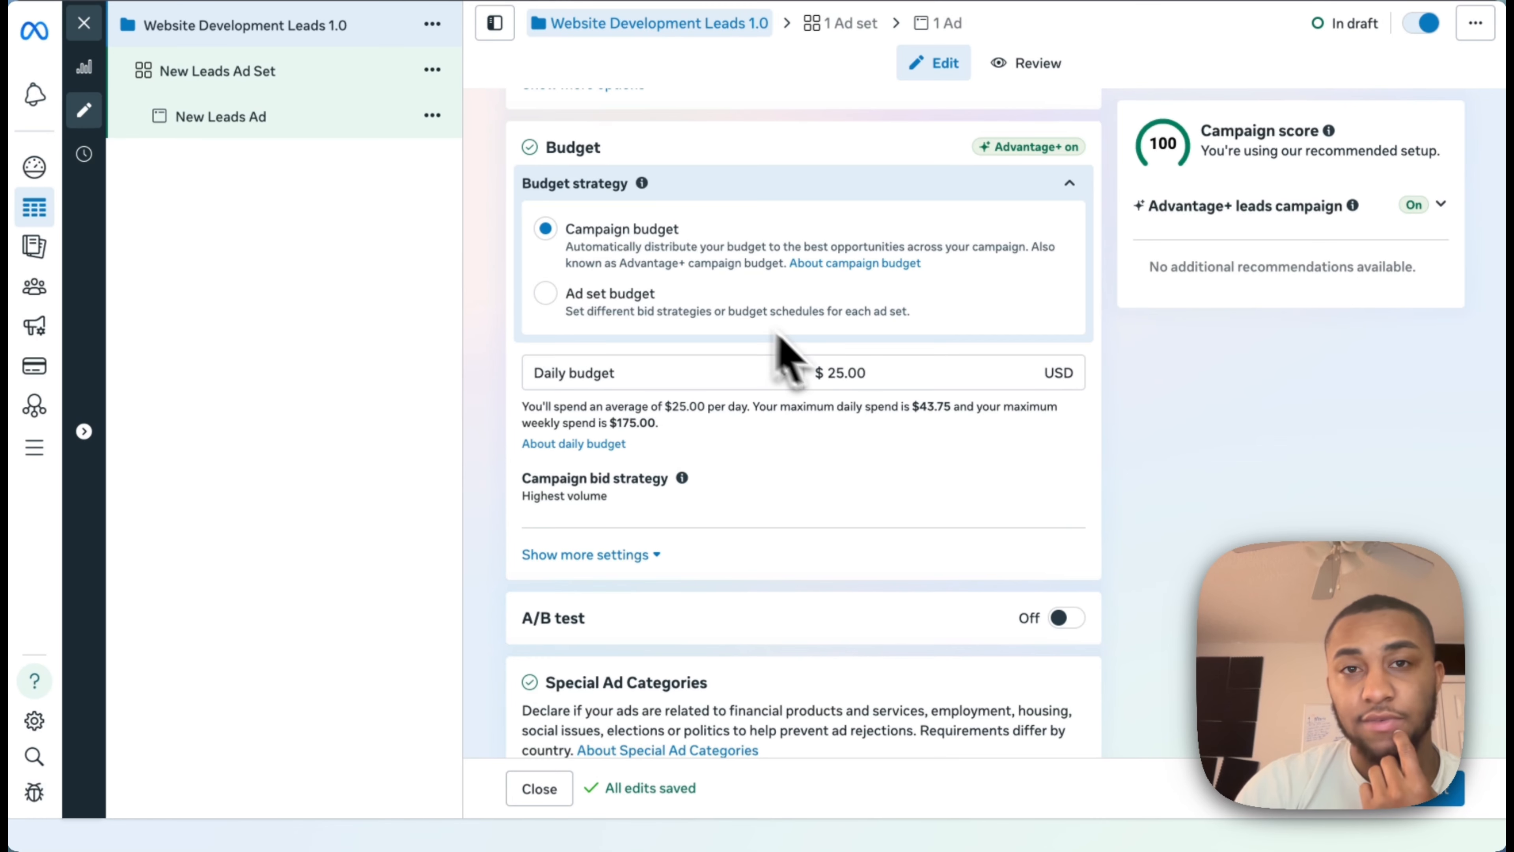
scroll(751, 507, down, 3)
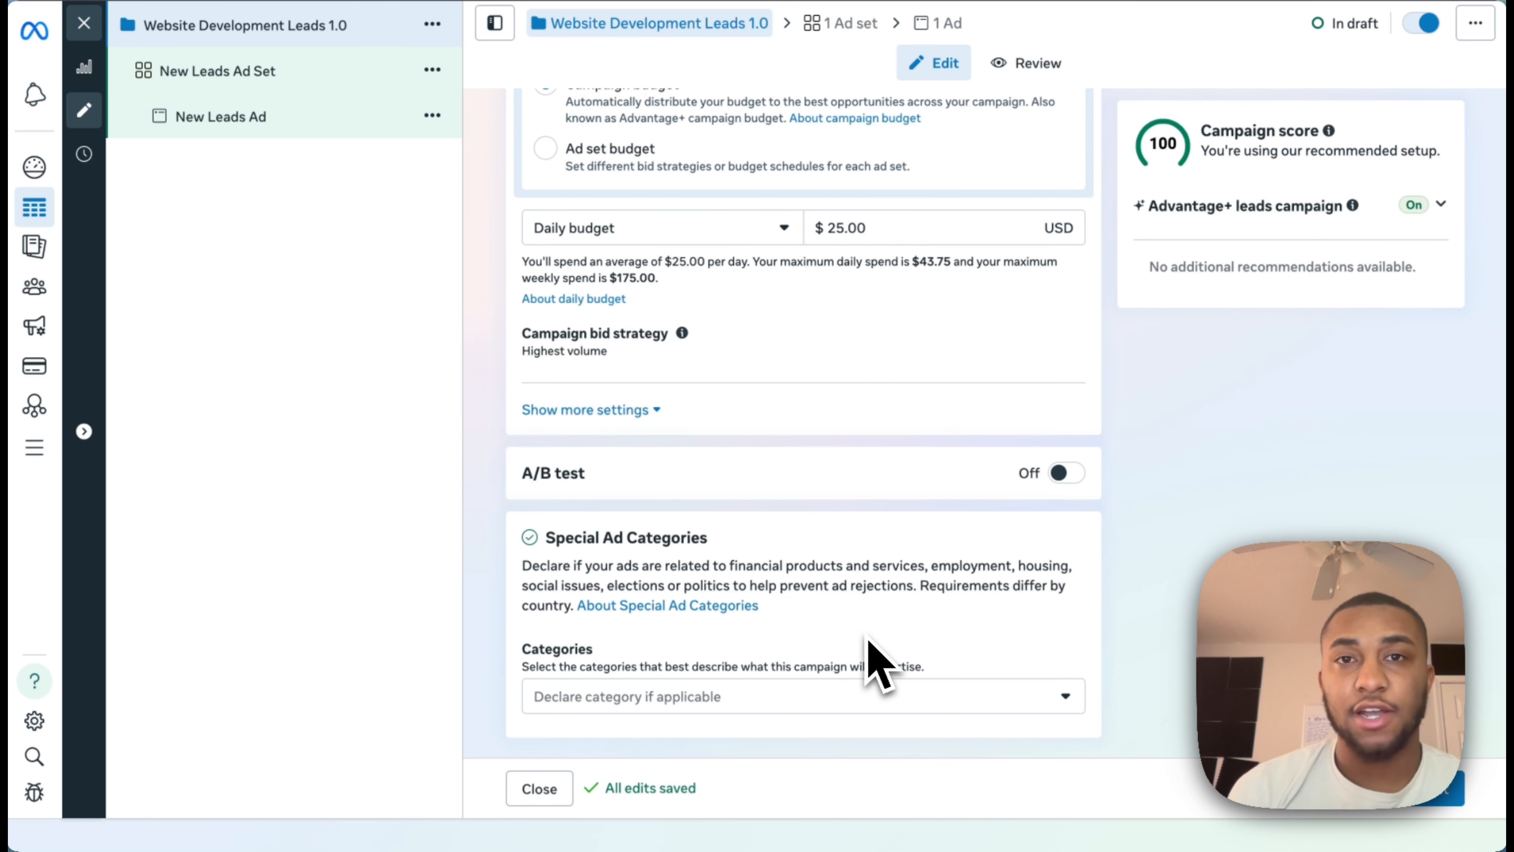
click(867, 696)
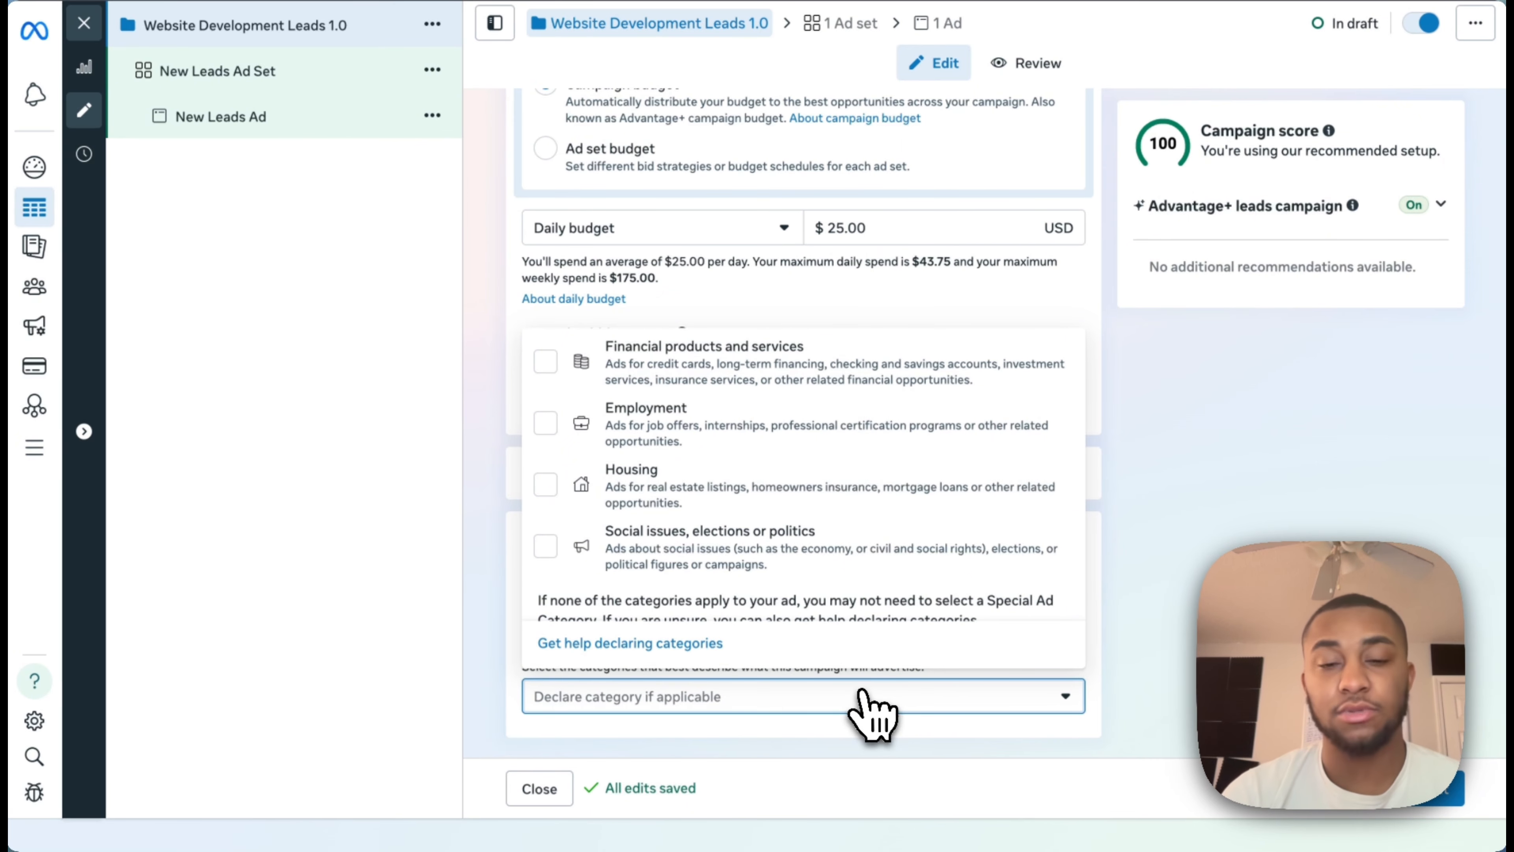
click(1100, 671)
scroll(835, 540, up, 8)
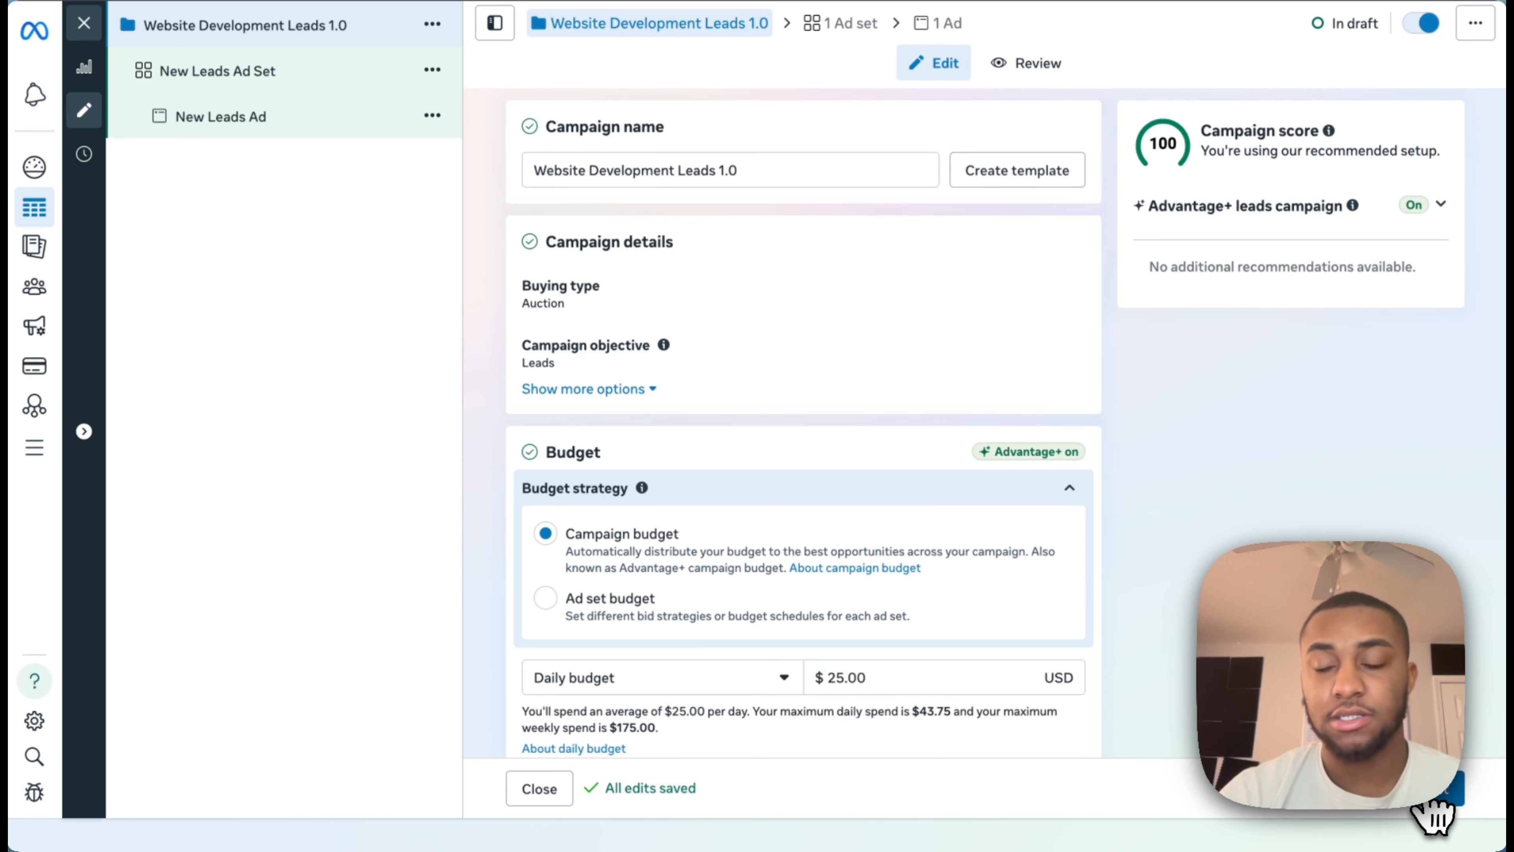
Continue to the ad set, dismiss the Lead Ads Terms notice, and set the conversion location to Website.
click(1434, 806)
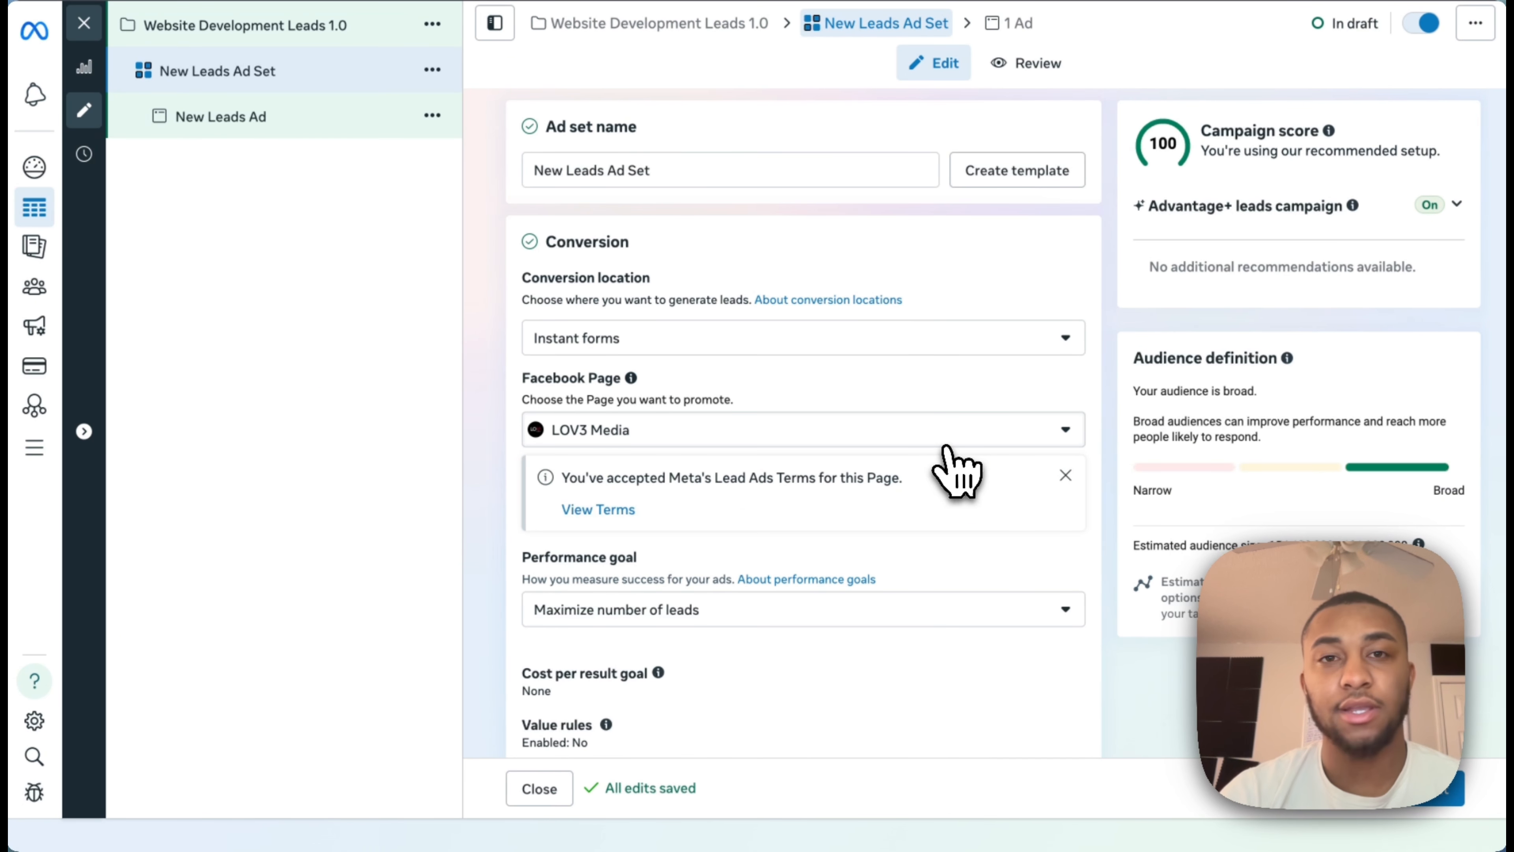
click(1066, 476)
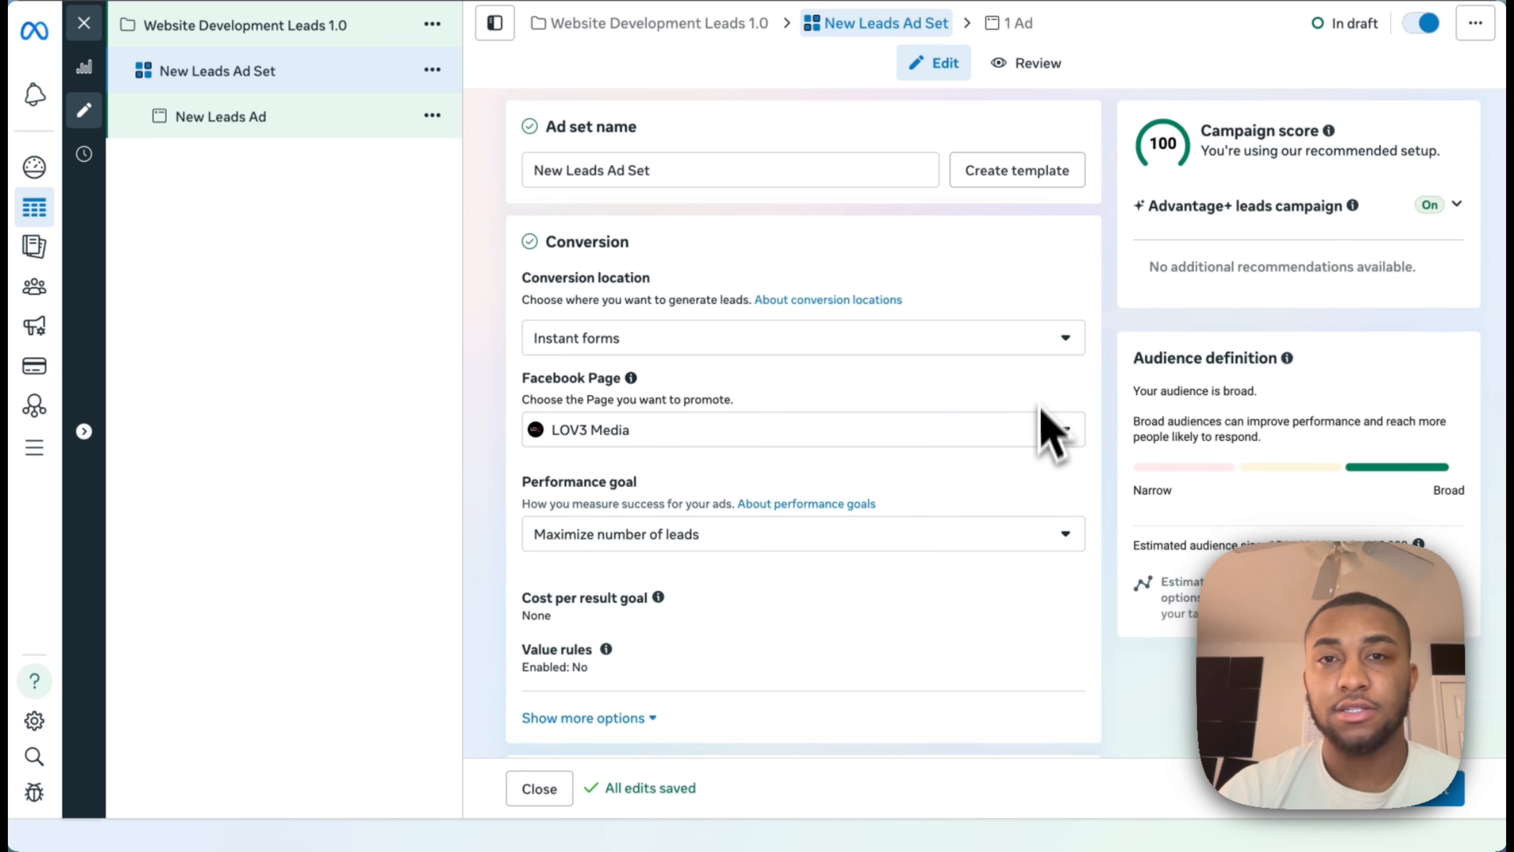
click(1064, 338)
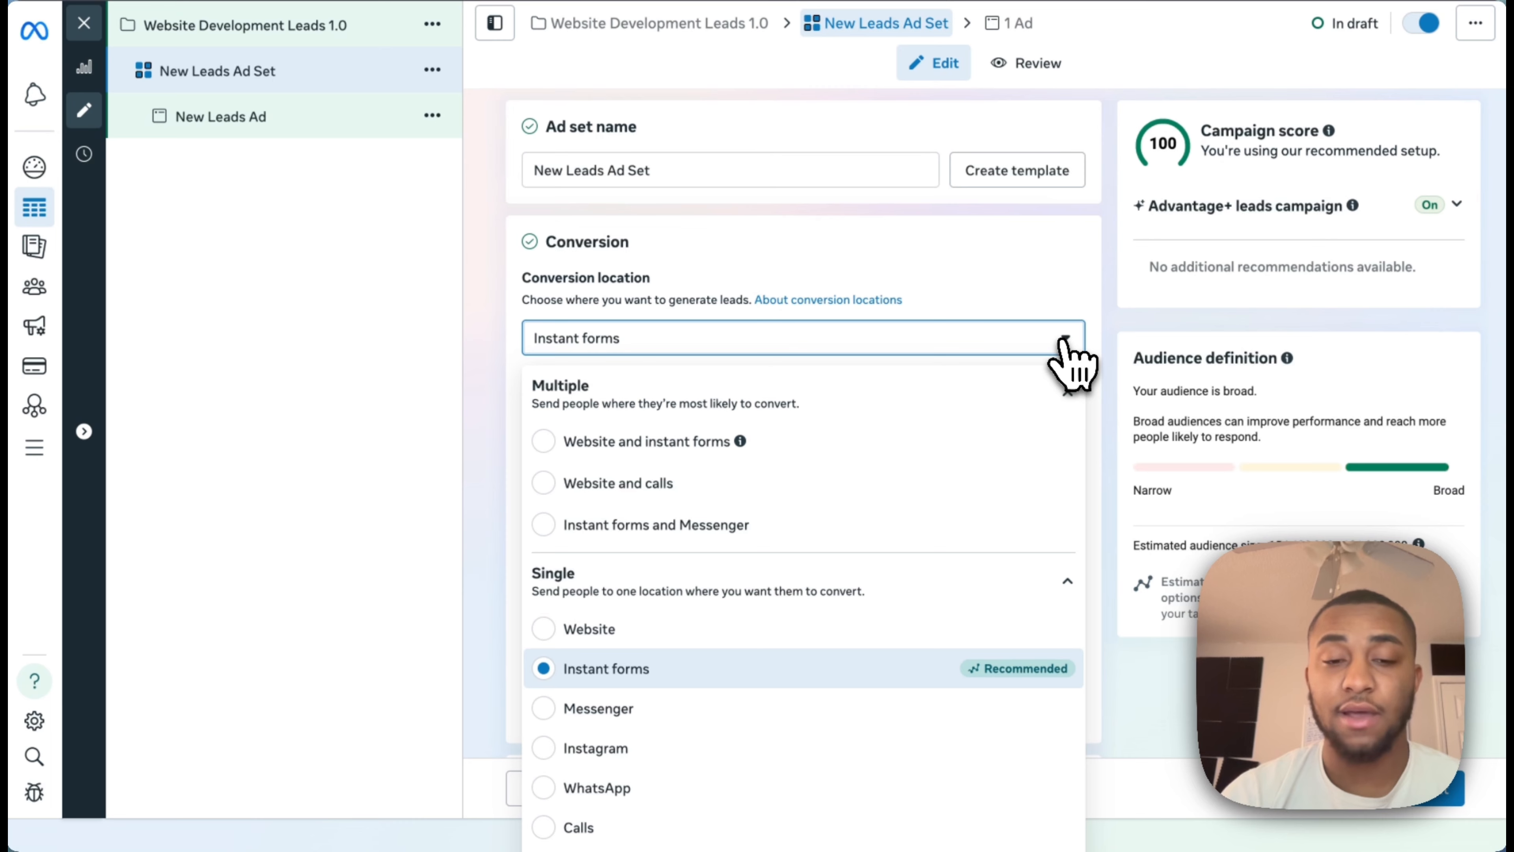
click(668, 629)
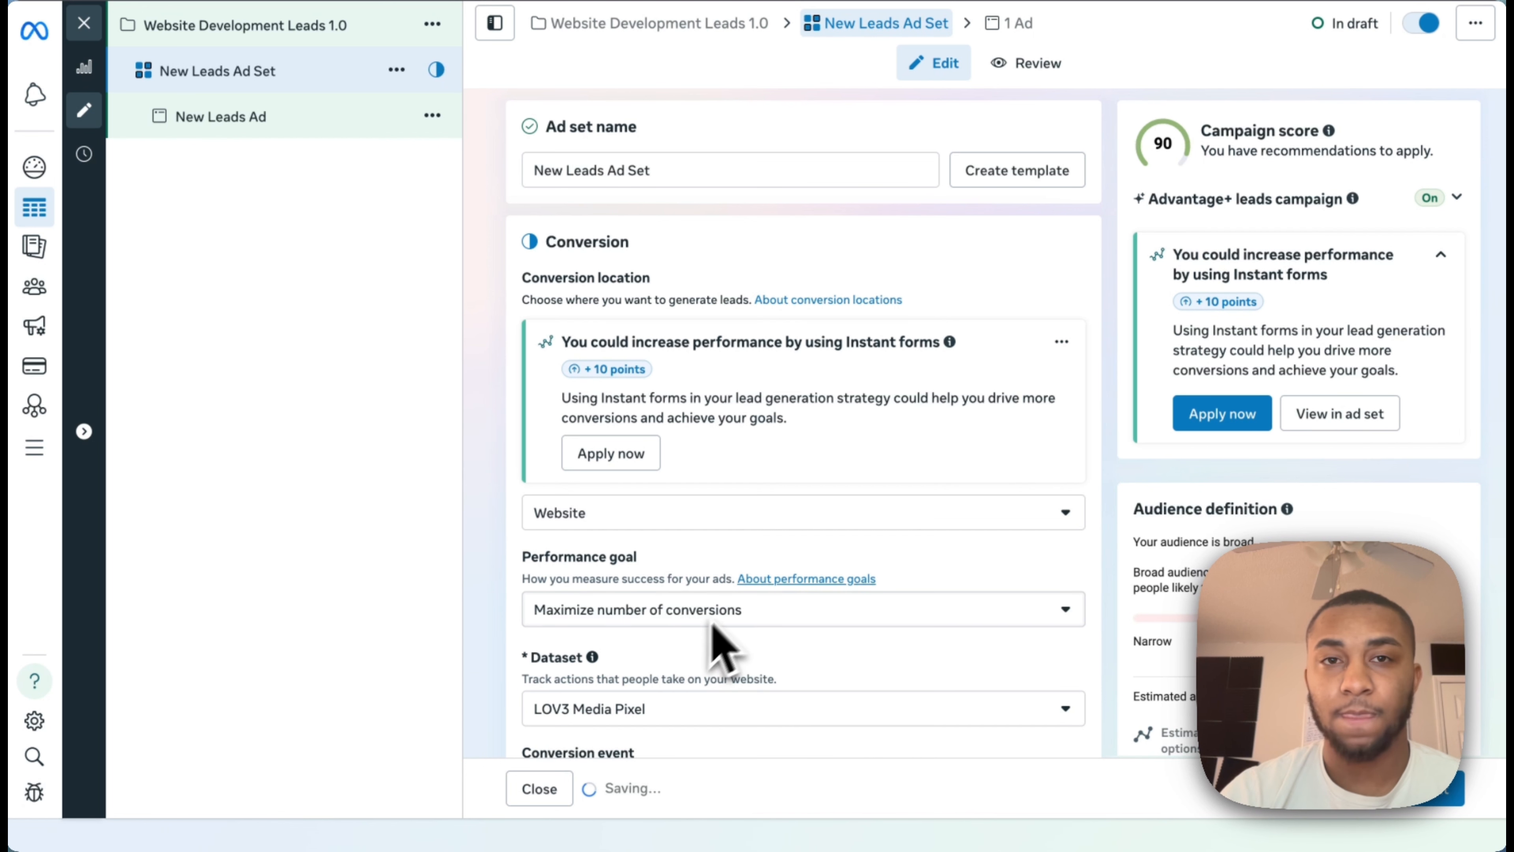
Name the ad set "Winners".
click(707, 169)
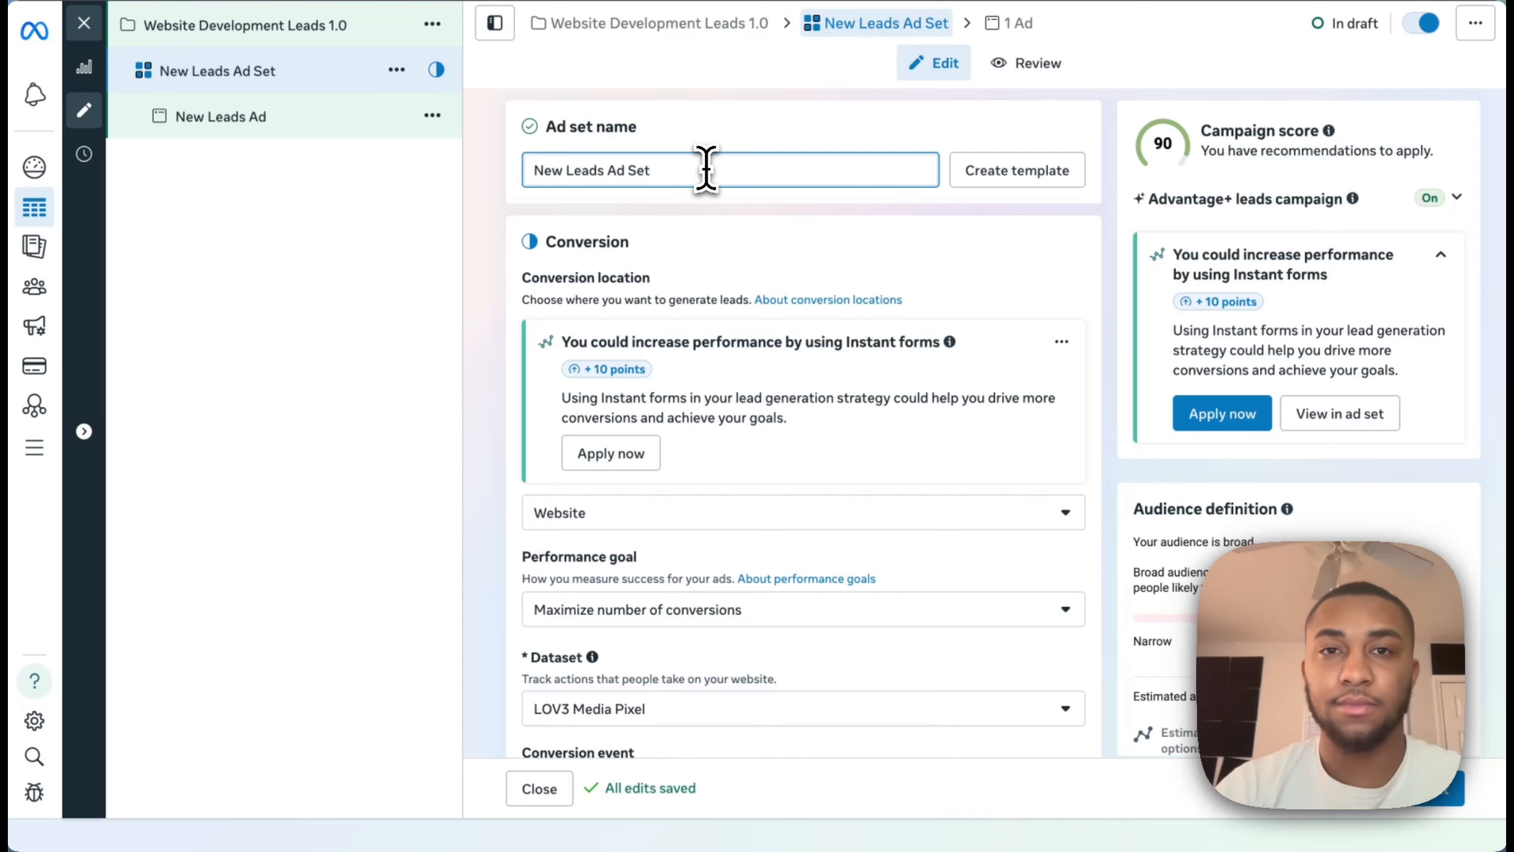
drag(706, 169, 476, 176)
key(BackSpace)
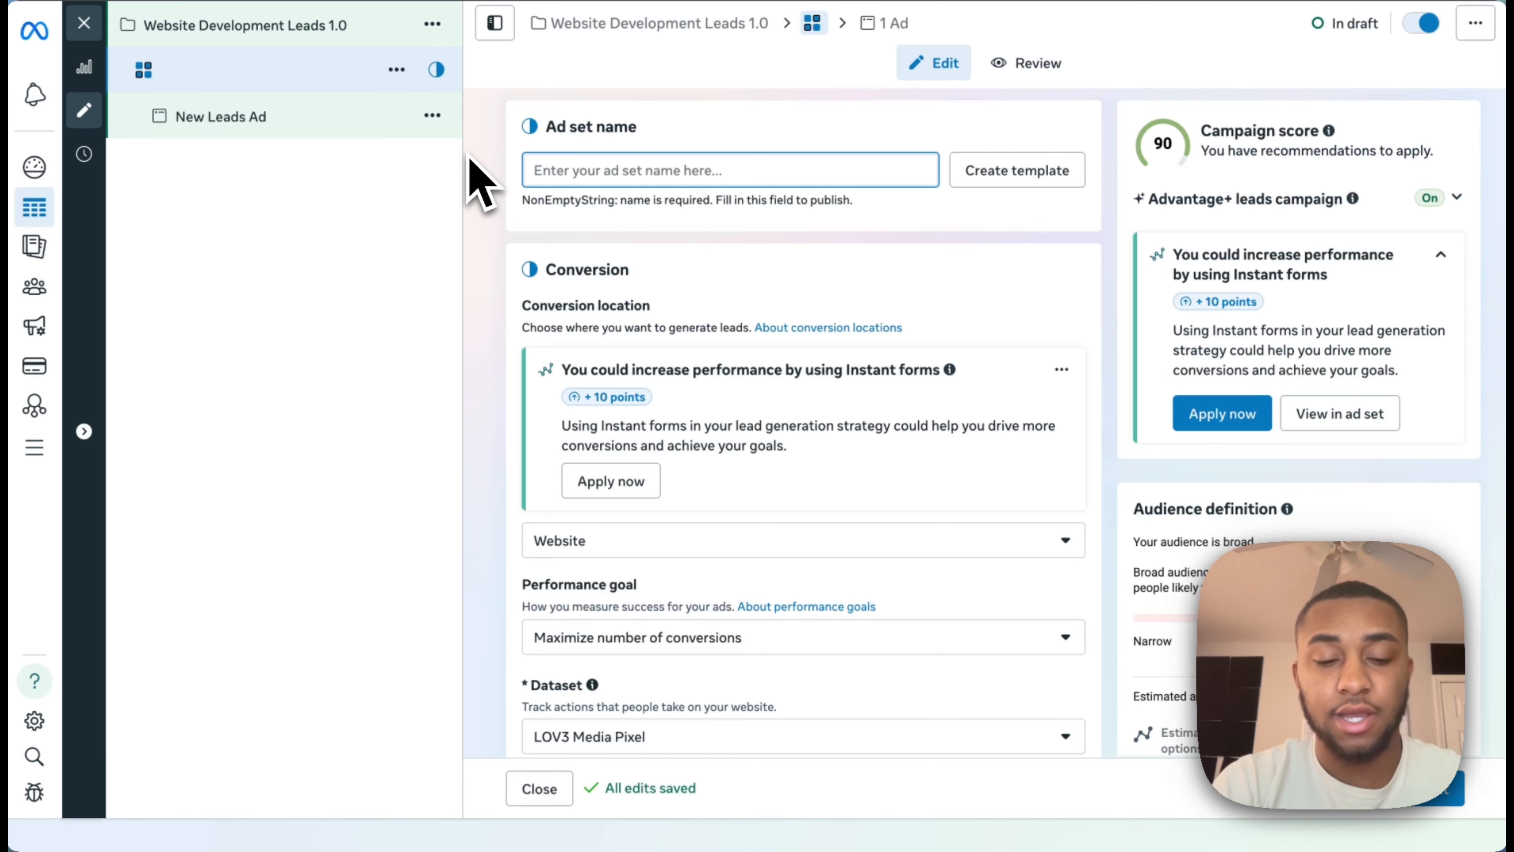
text(Winners)
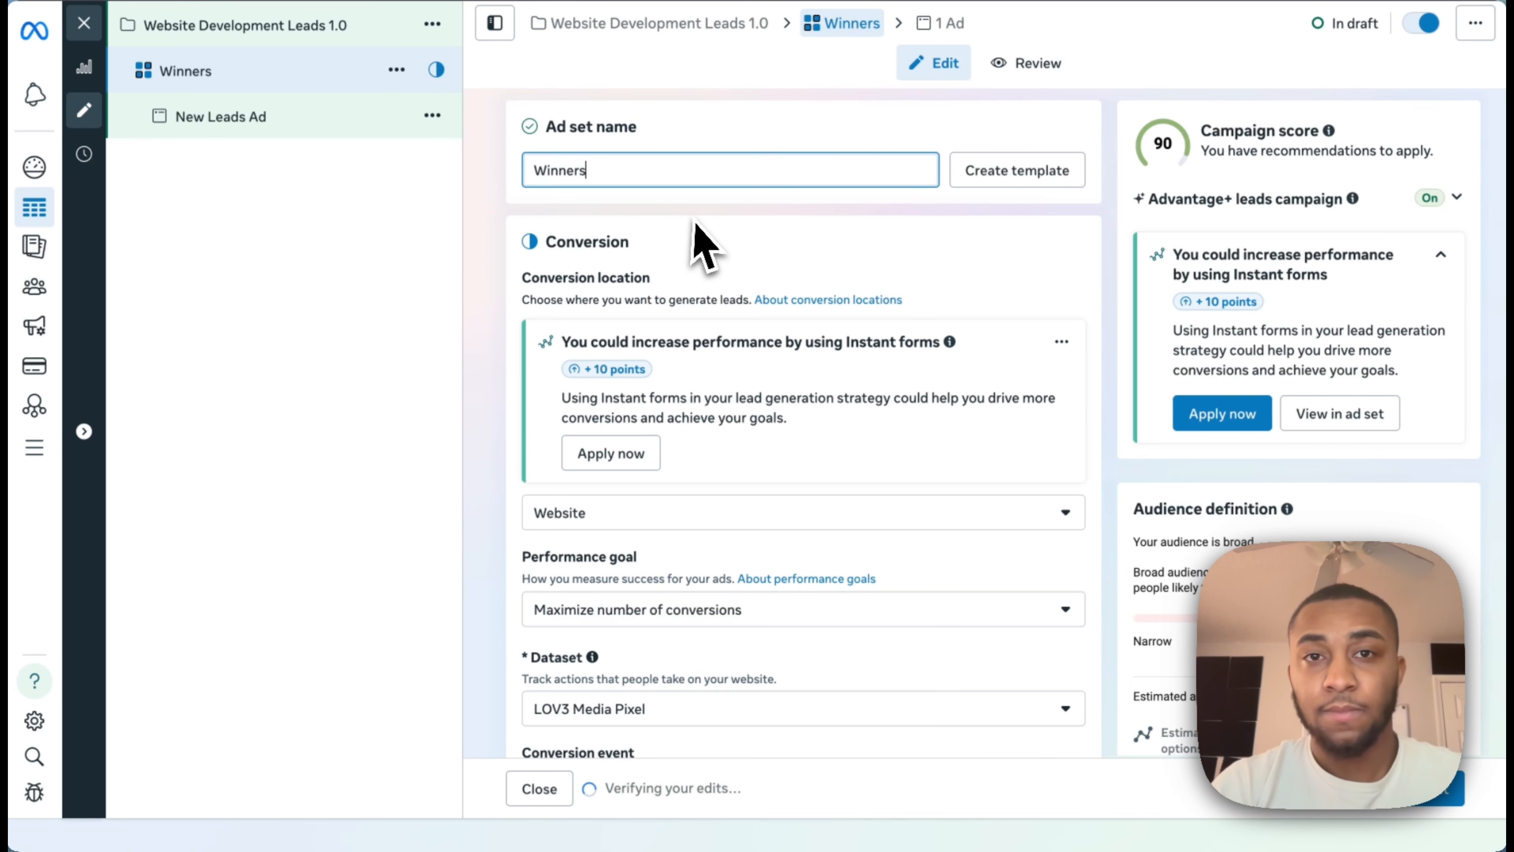
click(700, 225)
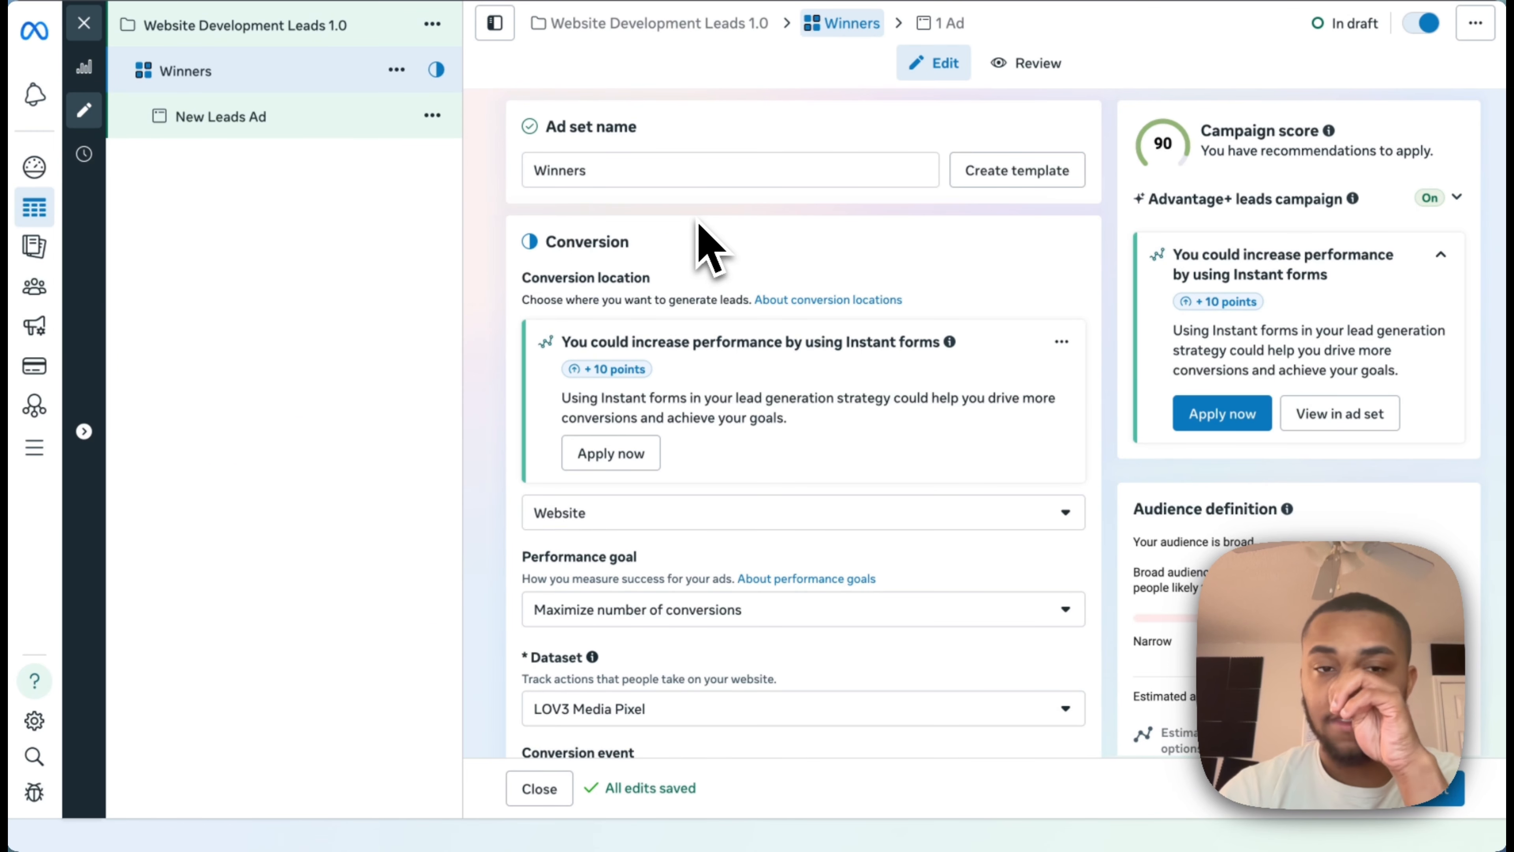
Rename the ad set as "Test".
click(637, 173)
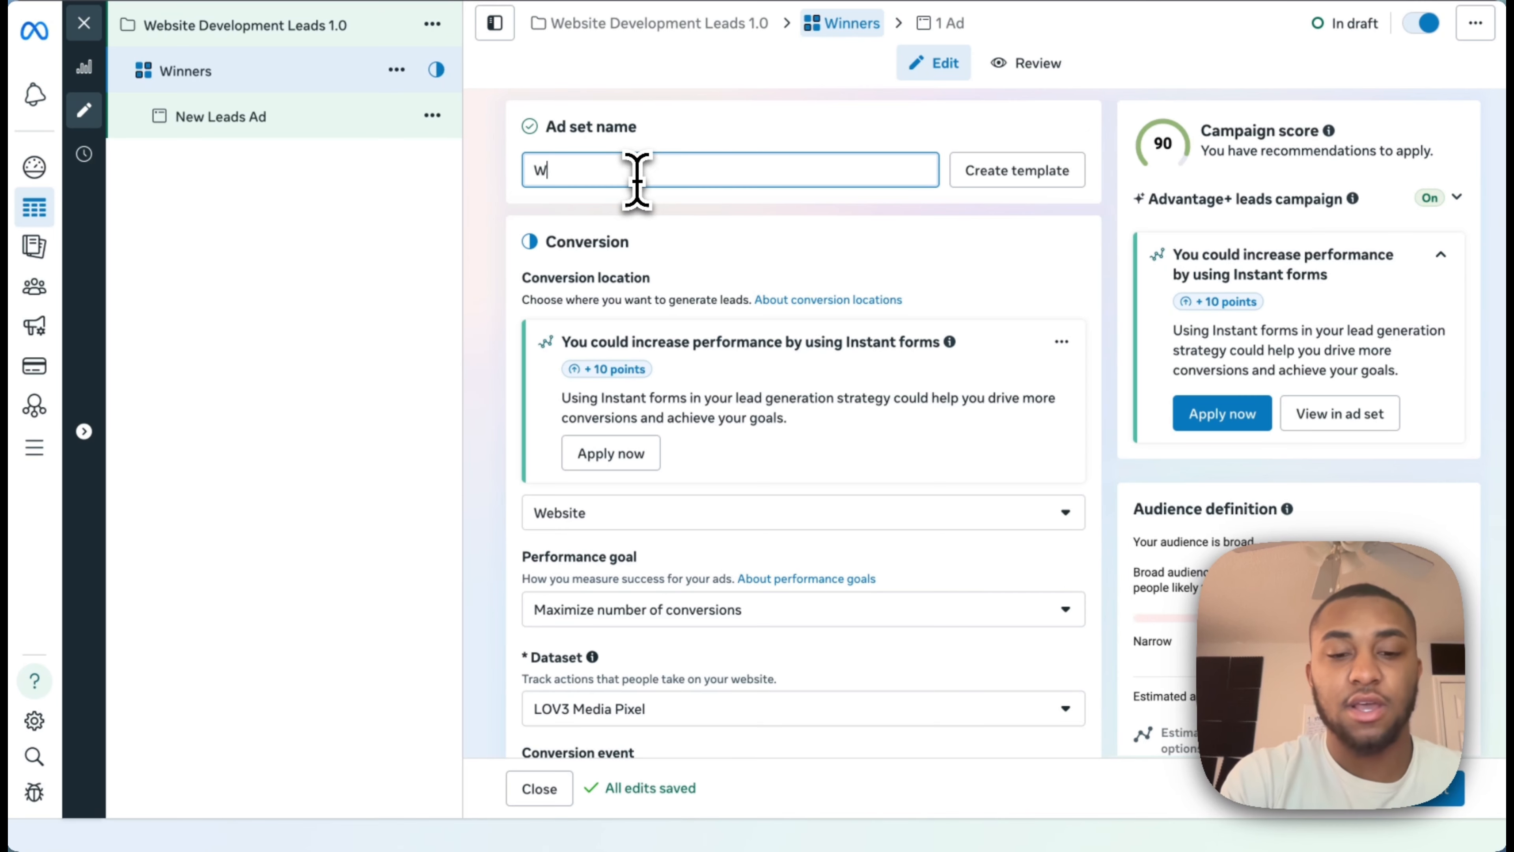
key(BackSpace)
text(Test)
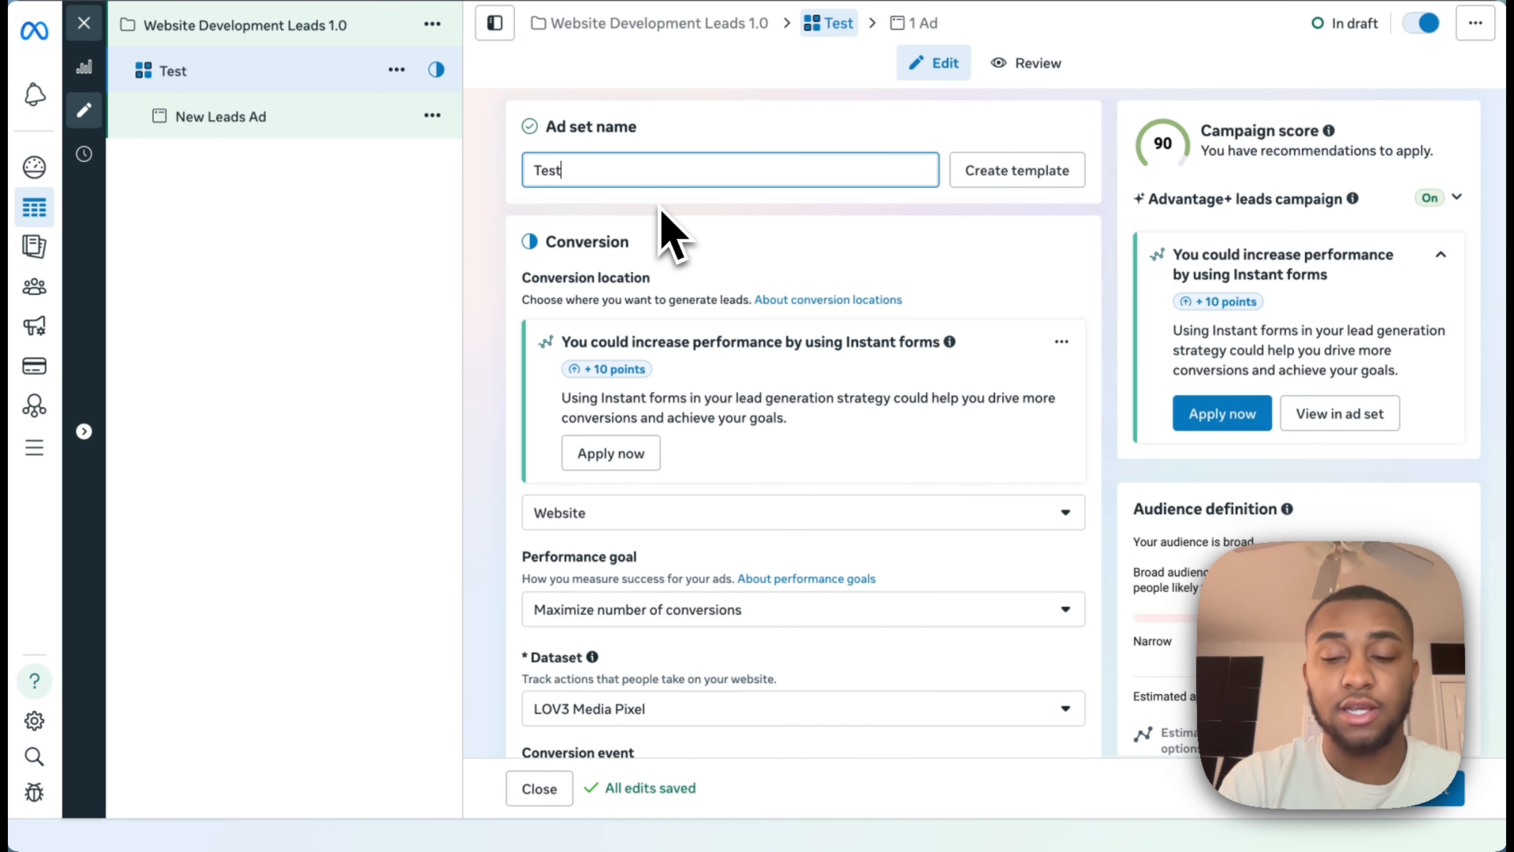
click(719, 264)
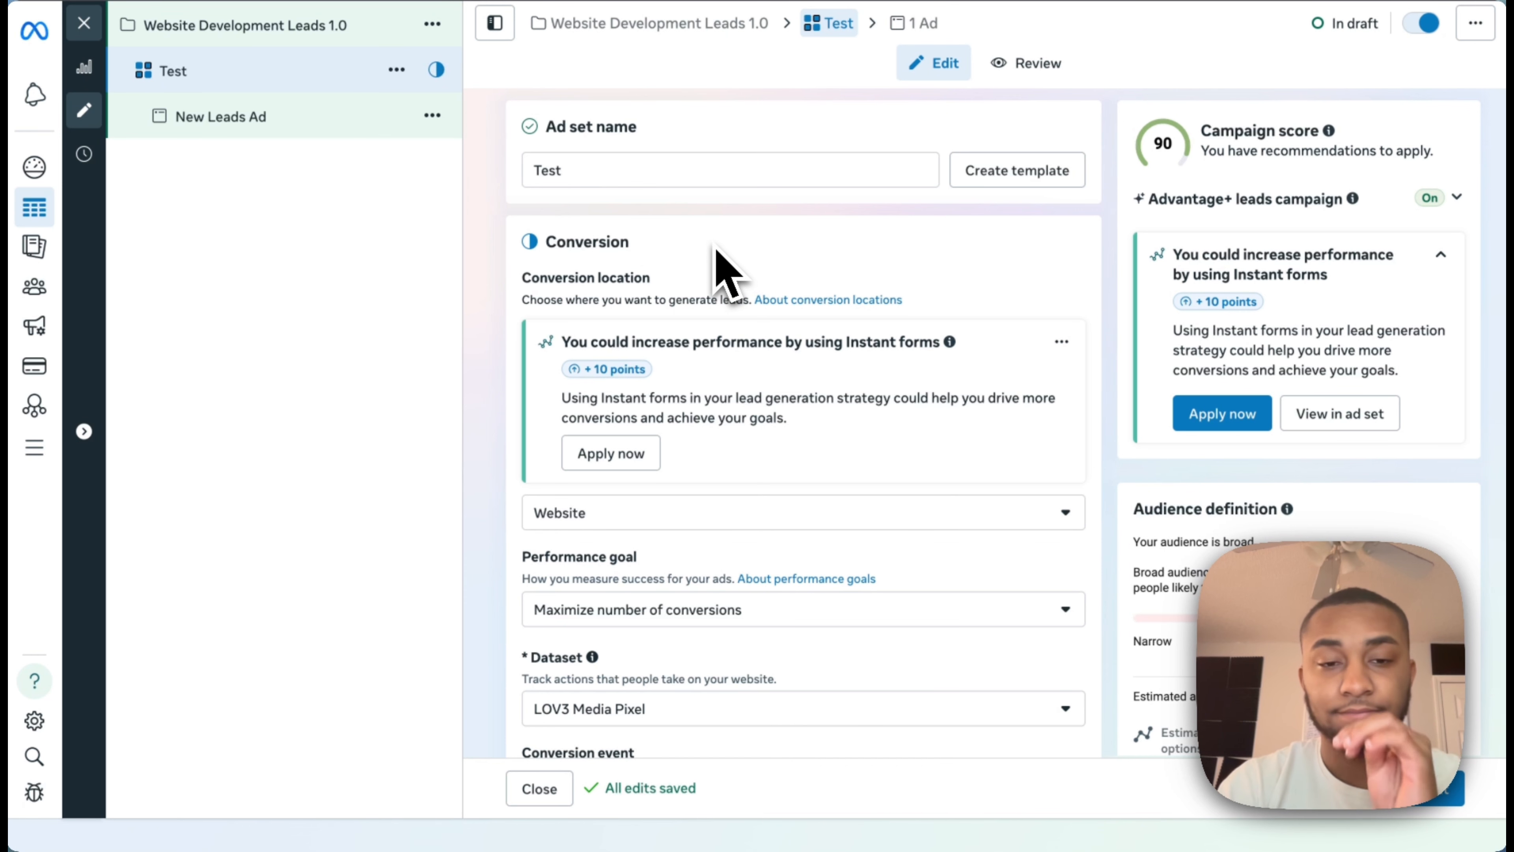
Look at the performance goal options offered for the website conversion location.
scroll(719, 256, down, 5)
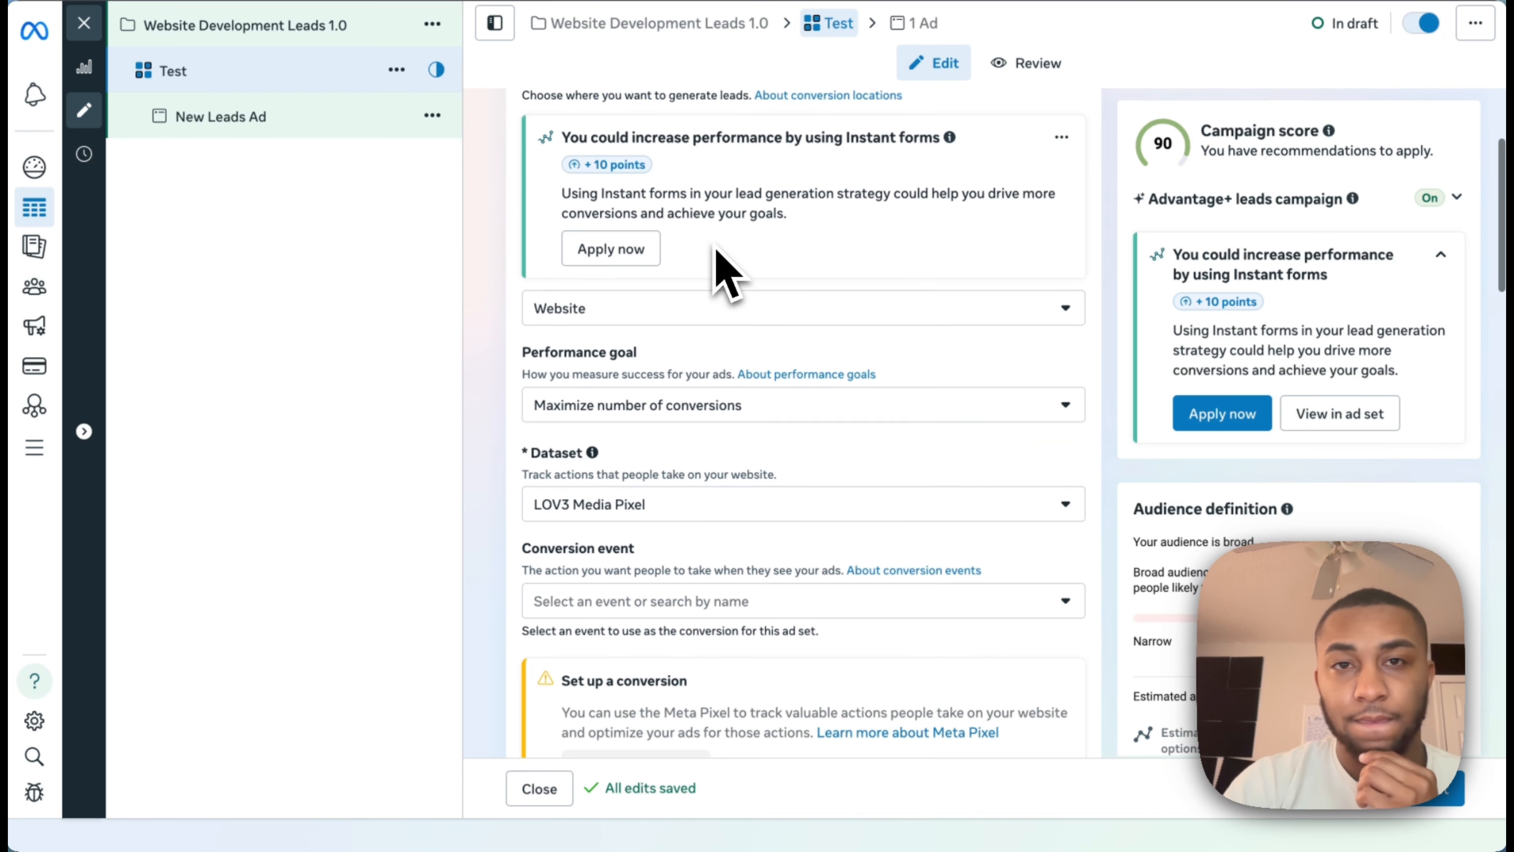
click(758, 304)
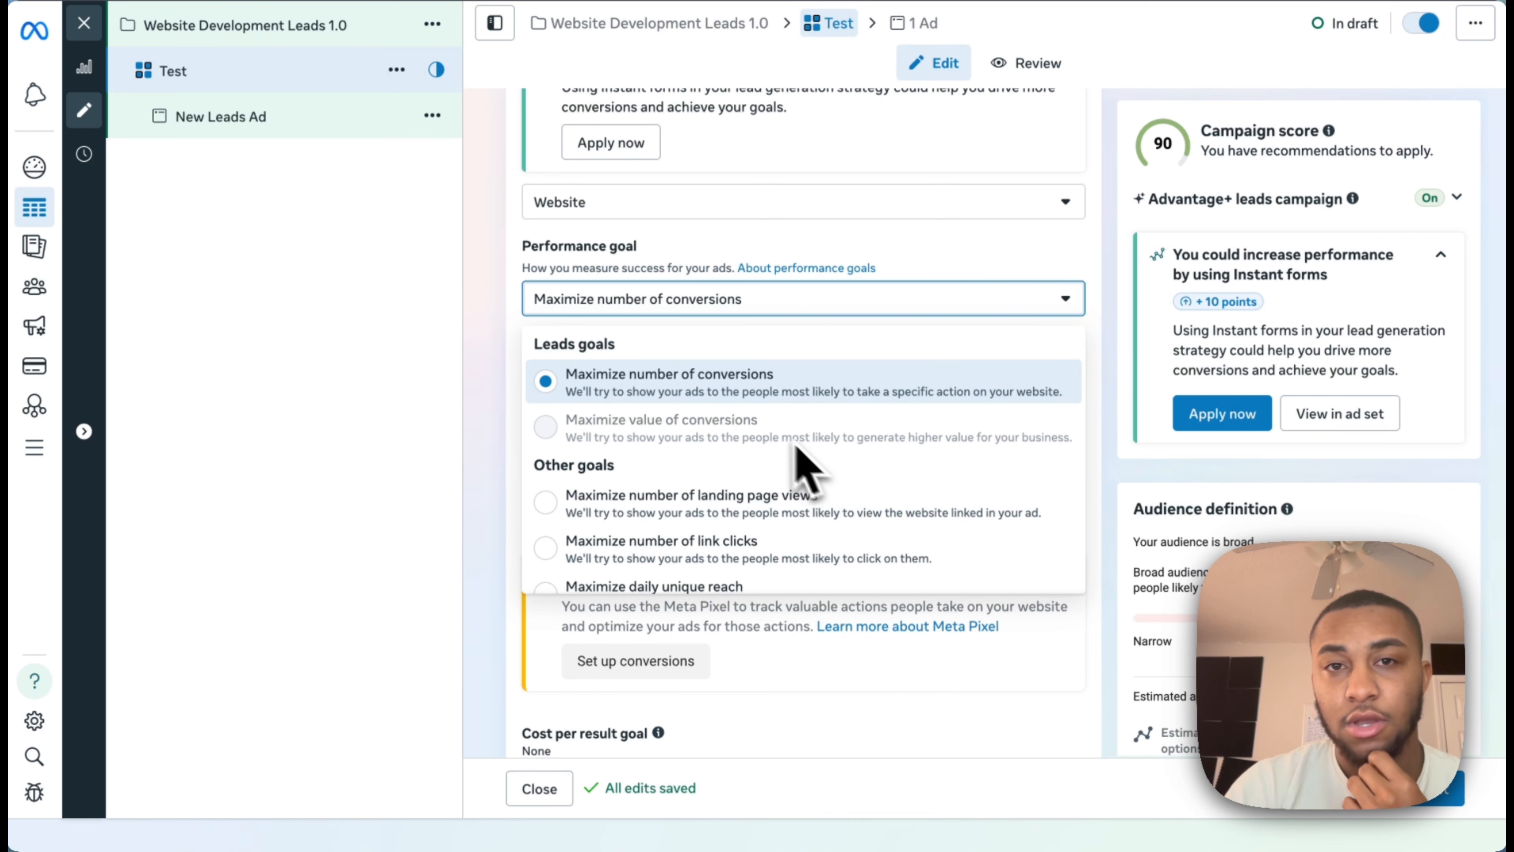
click(995, 262)
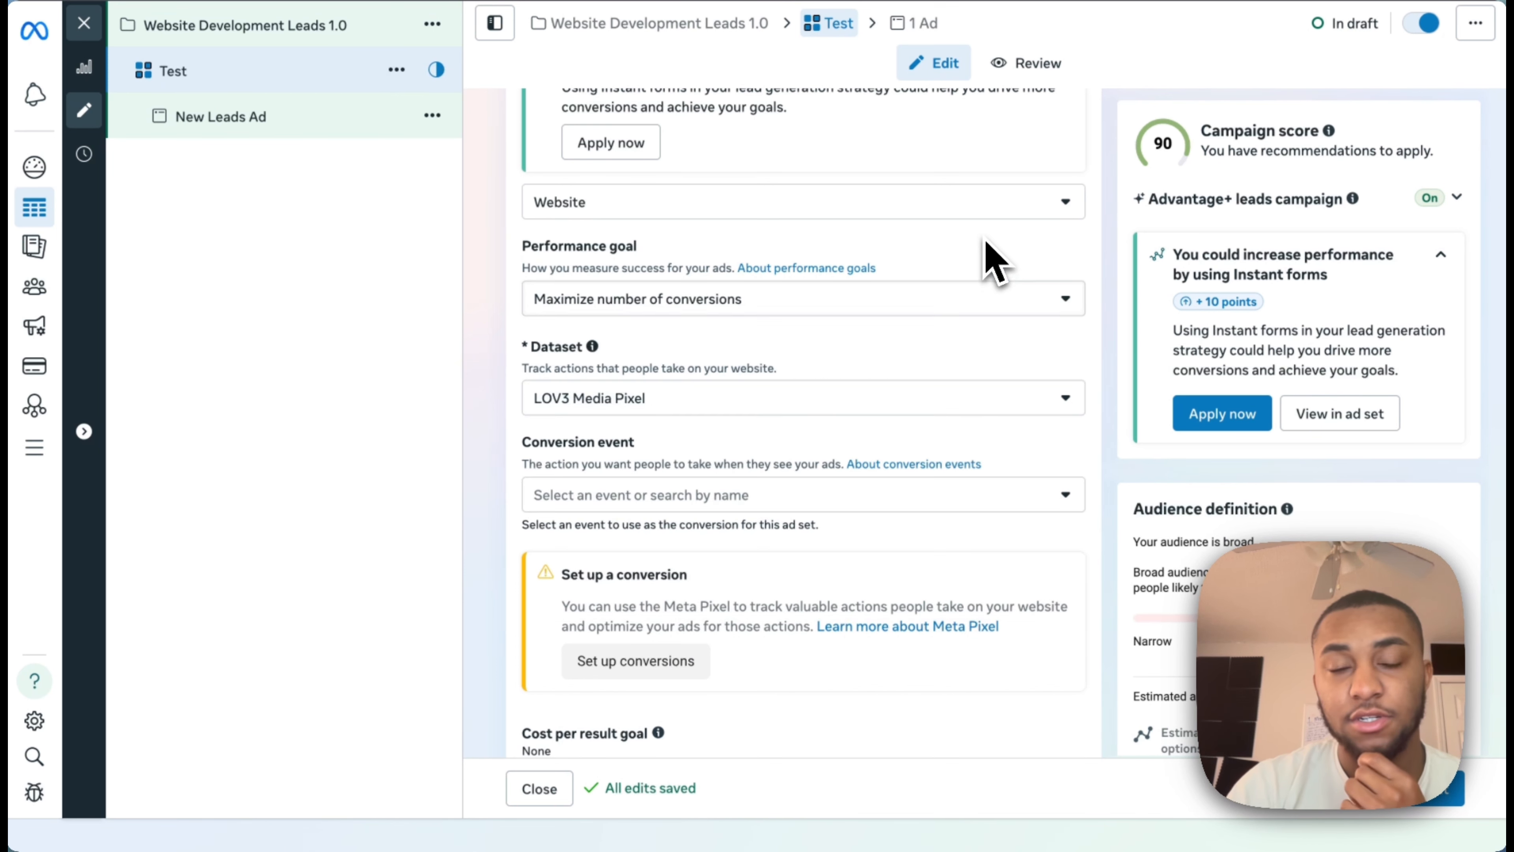
Set the ad set's conversion event to Complete registration for the LOV3 Media Pixel dataset.
scroll(996, 263, down, 3)
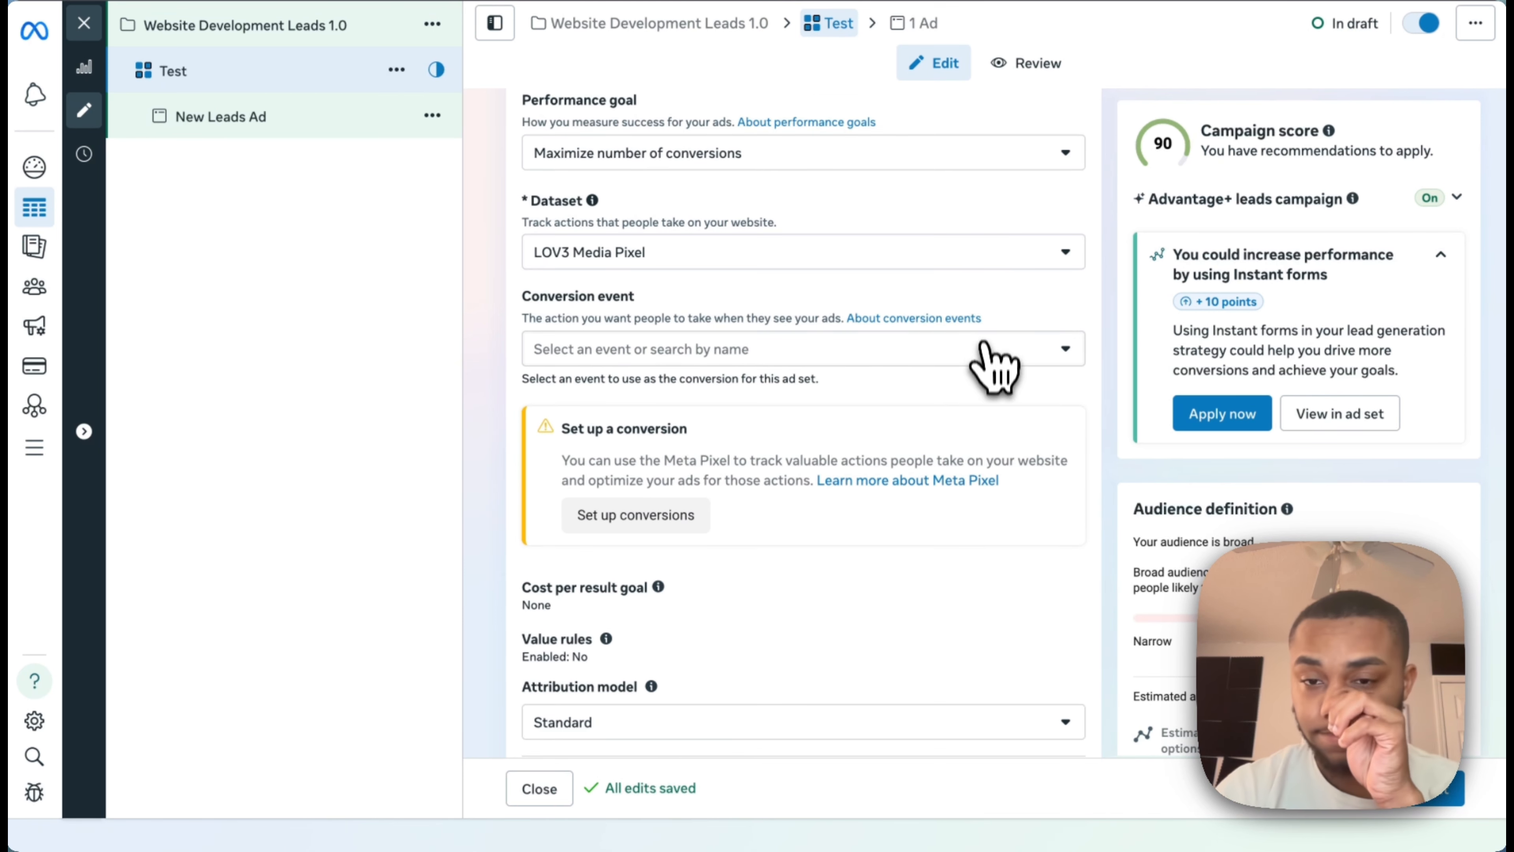
click(984, 349)
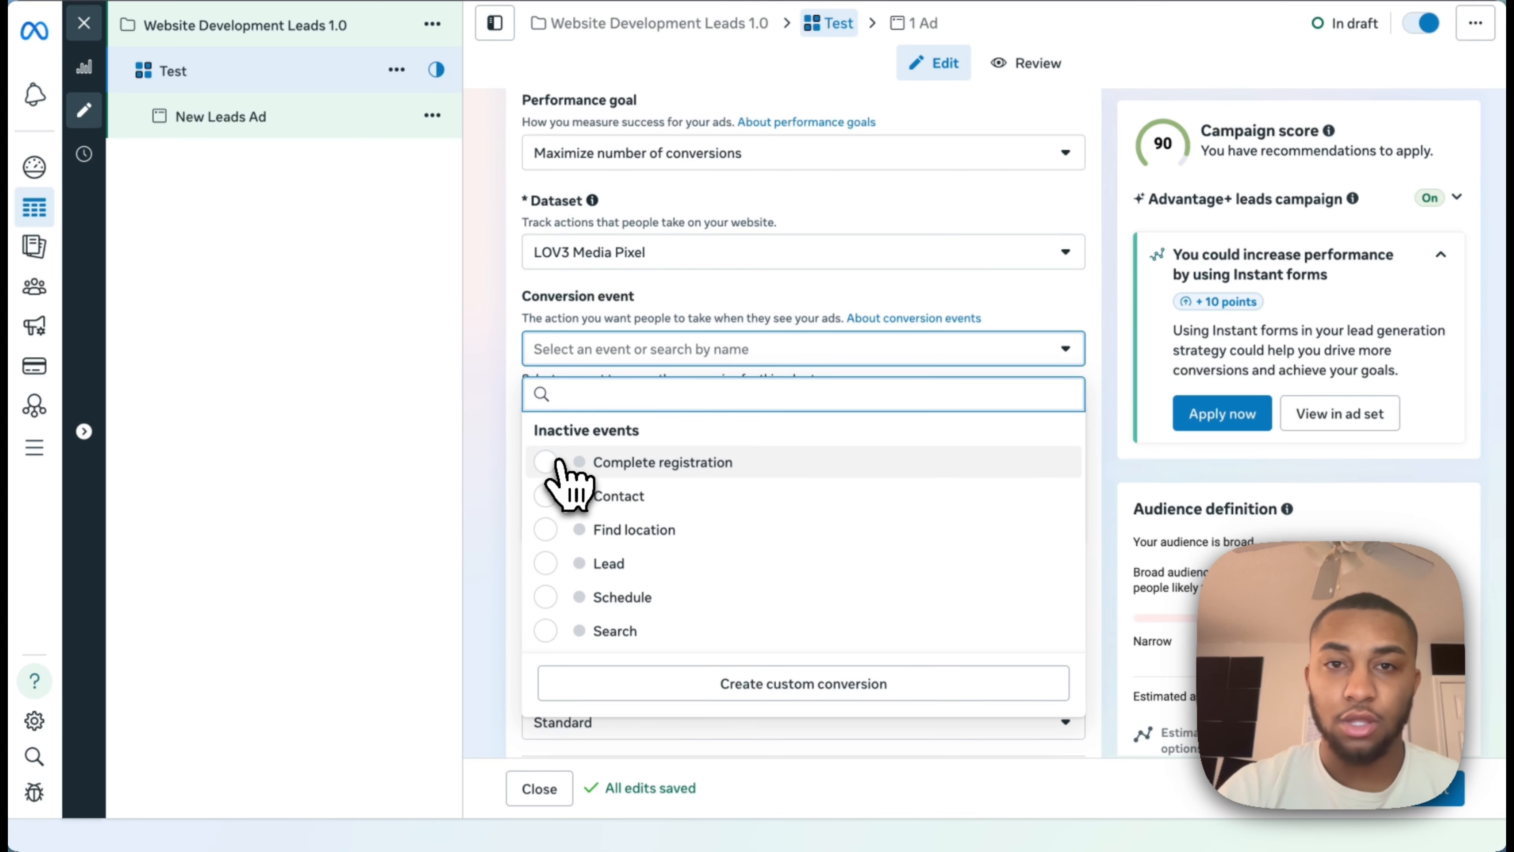
scroll(560, 489, down, 6)
scroll(560, 489, up, 5)
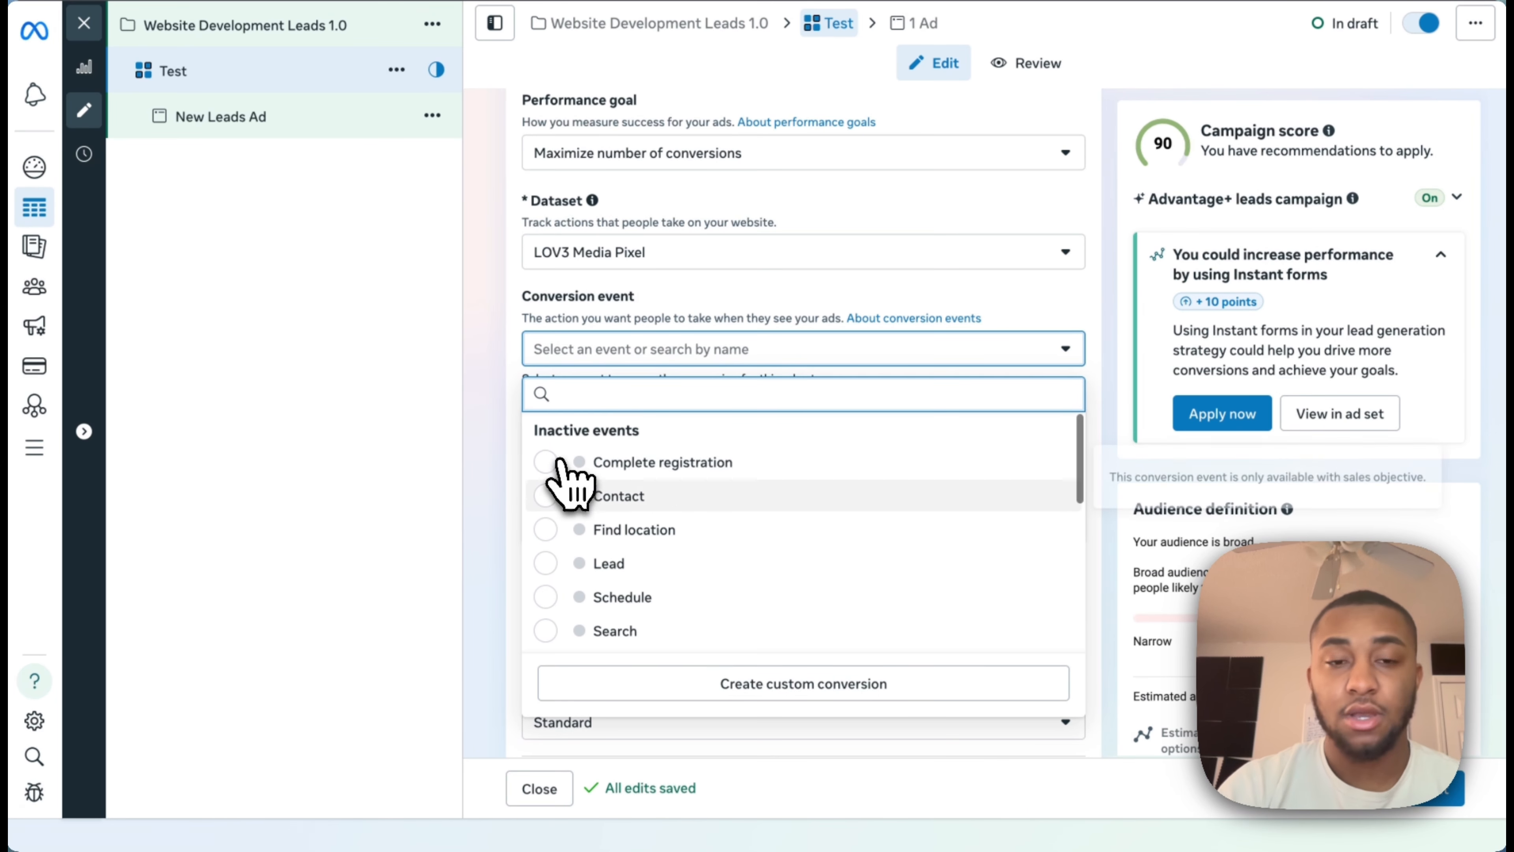
click(565, 464)
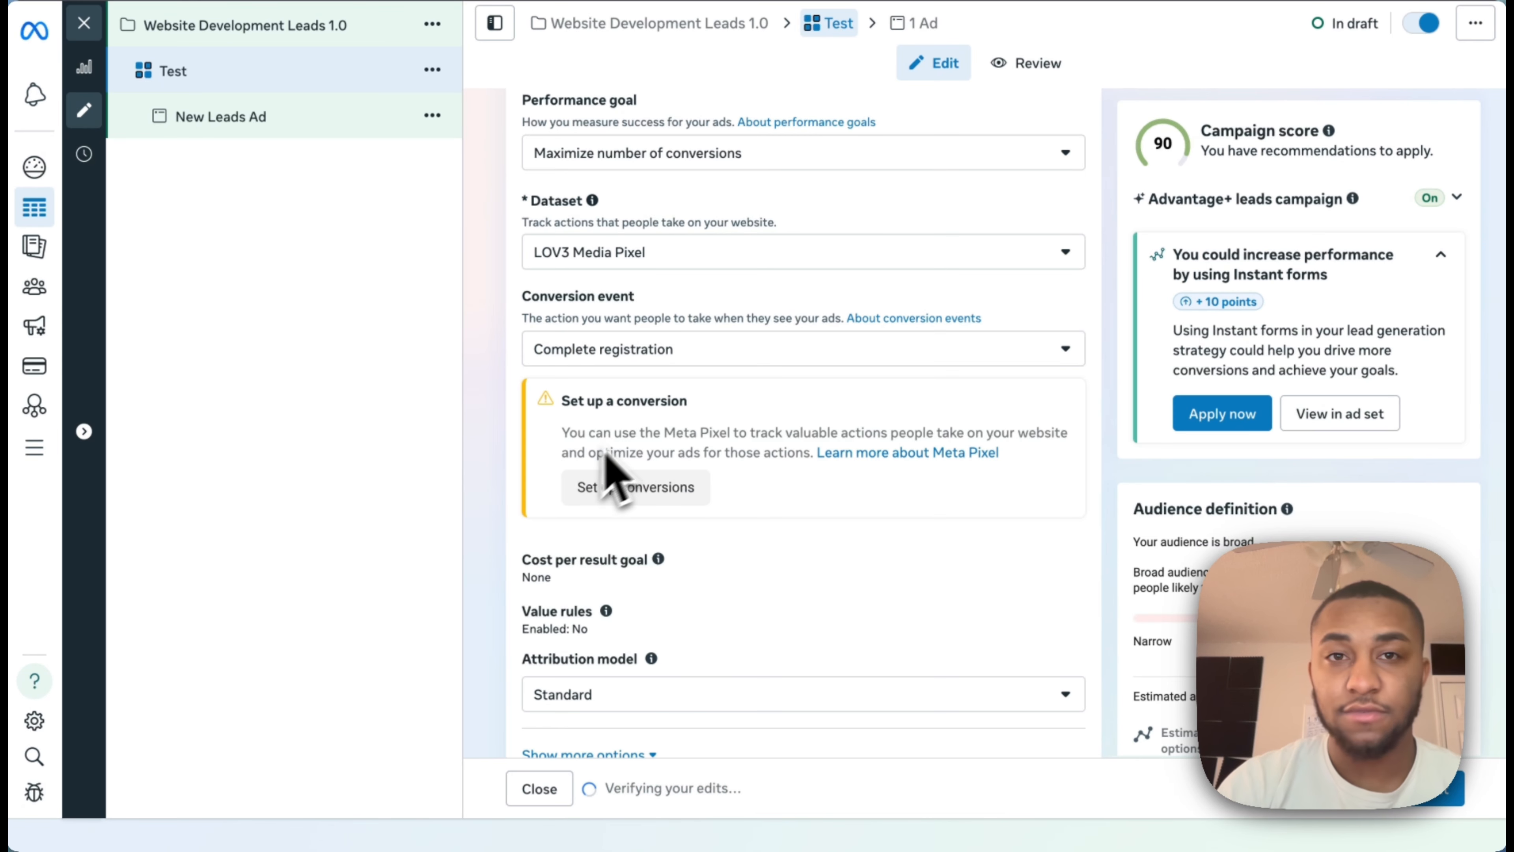
click(769, 354)
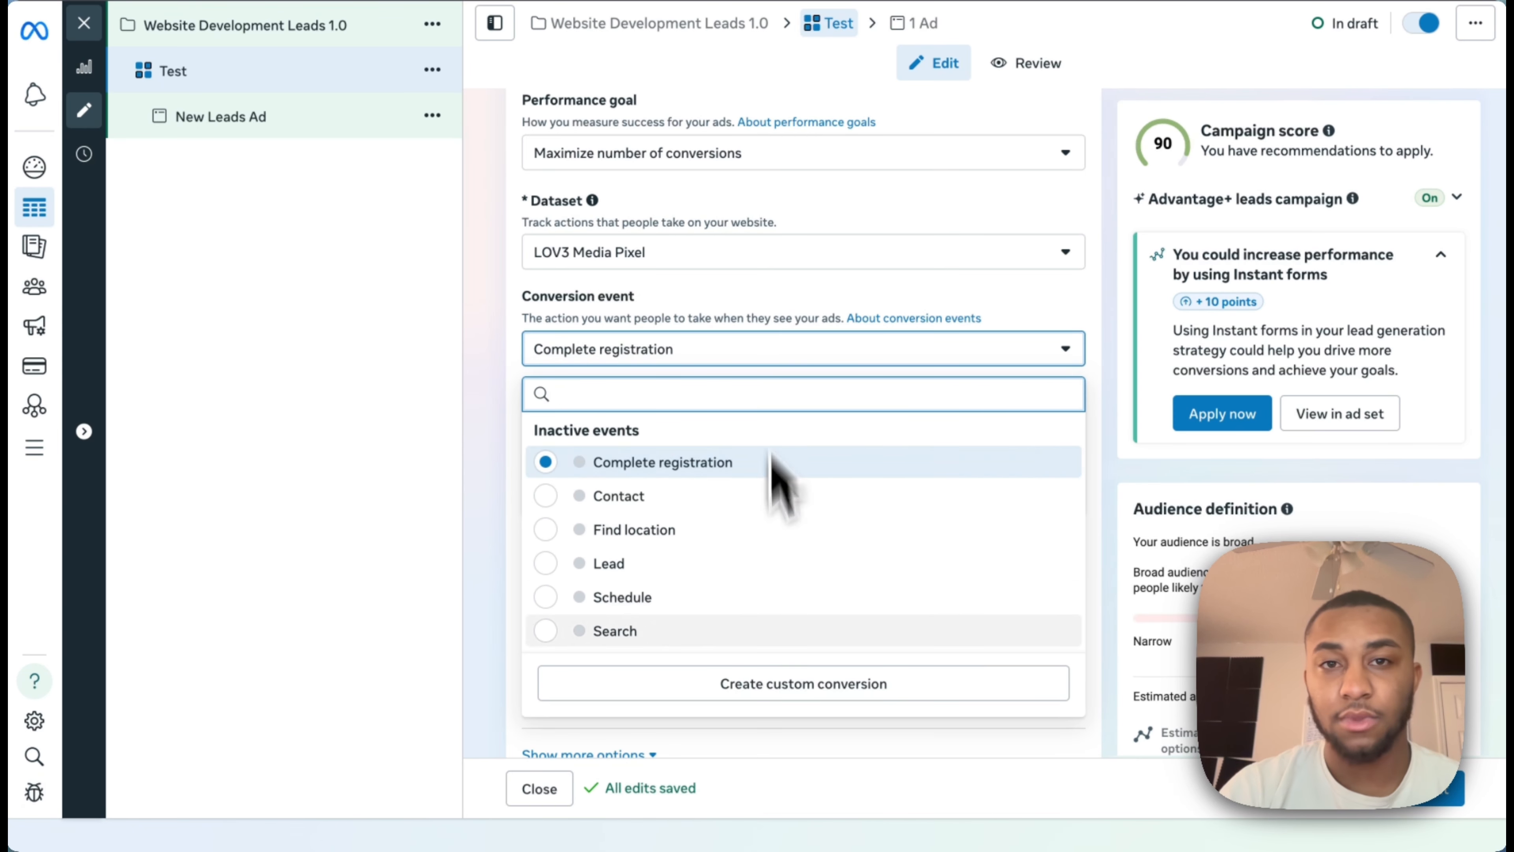
click(515, 381)
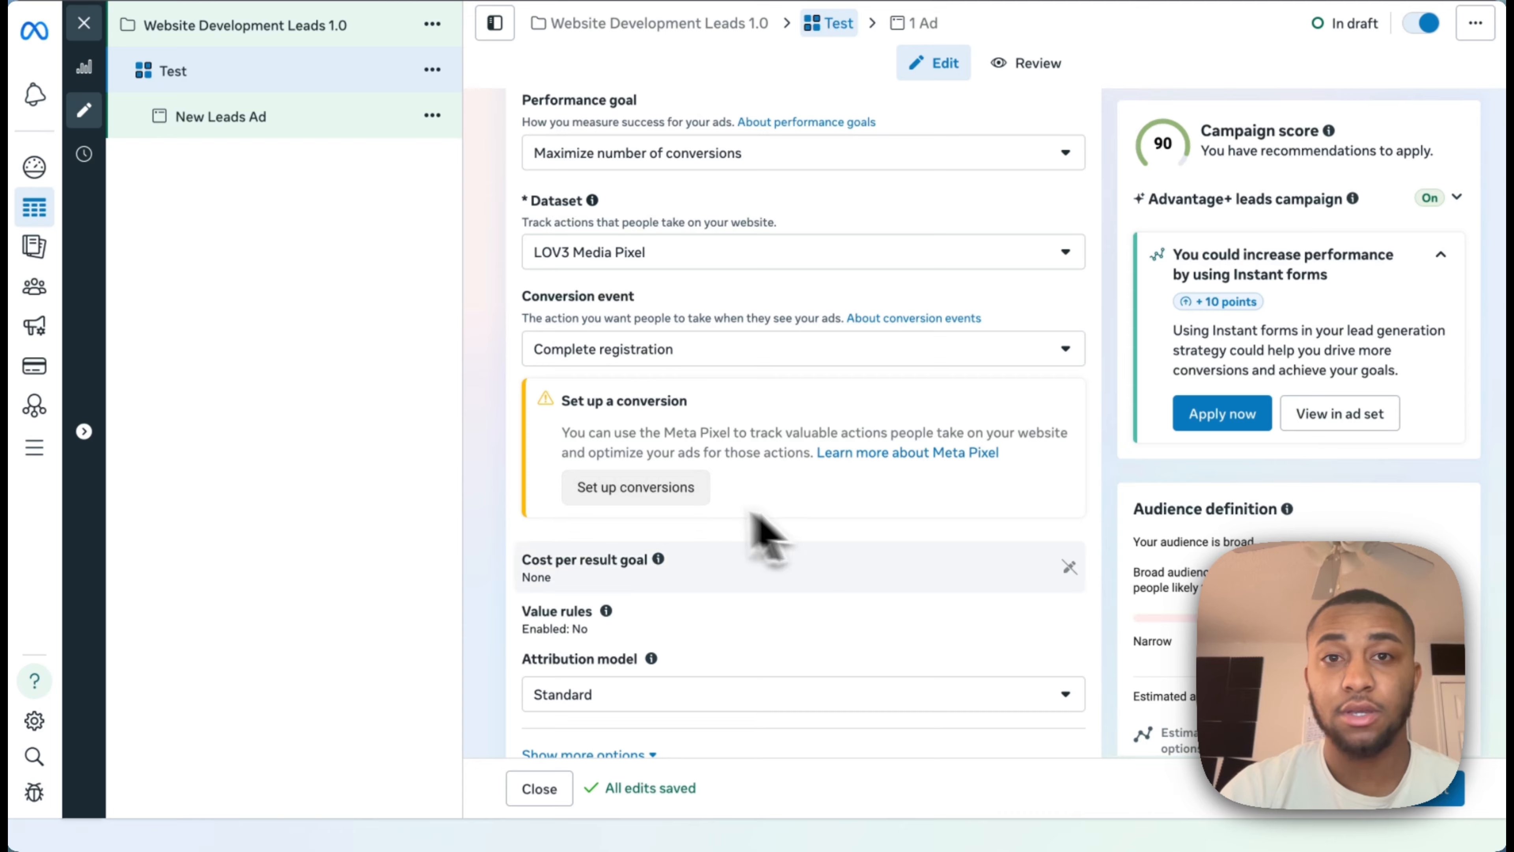
Review the remaining conversion settings and look at the attribution model options.
scroll(769, 429, down, 3)
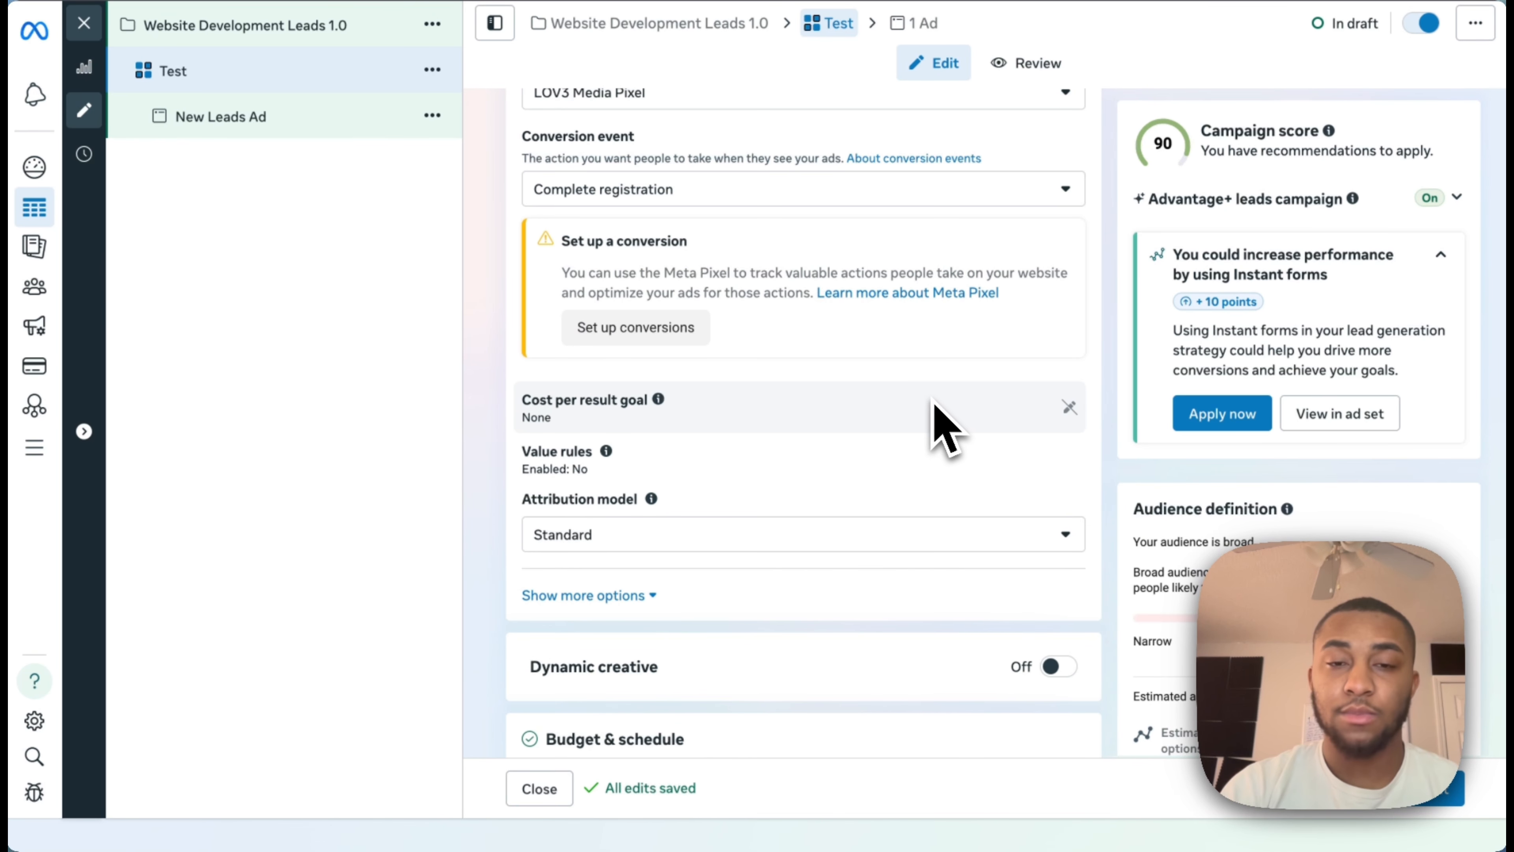
scroll(945, 427, down, 2)
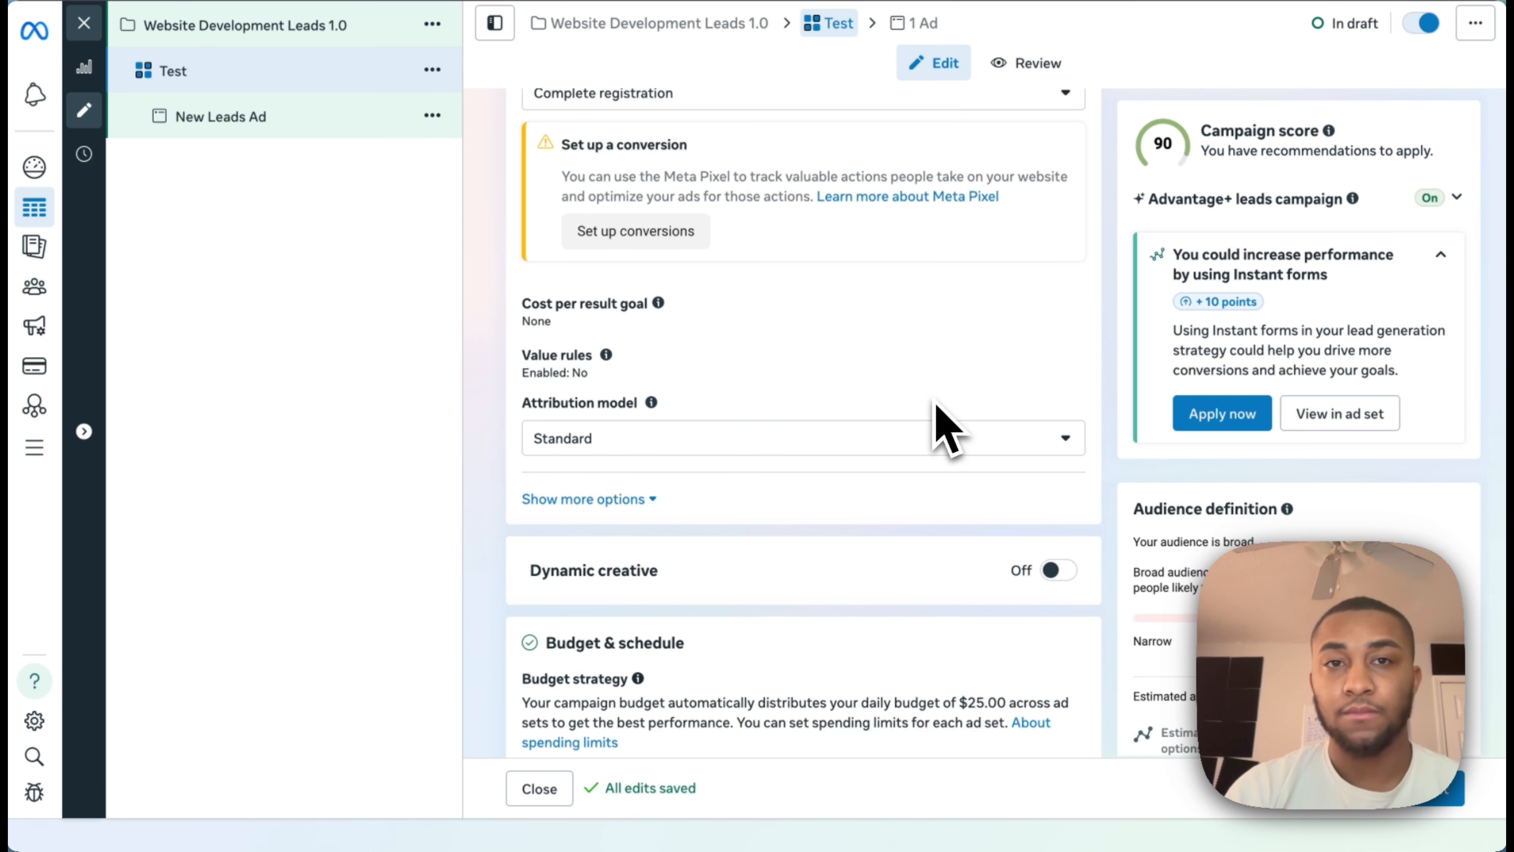
scroll(948, 427, up, 4)
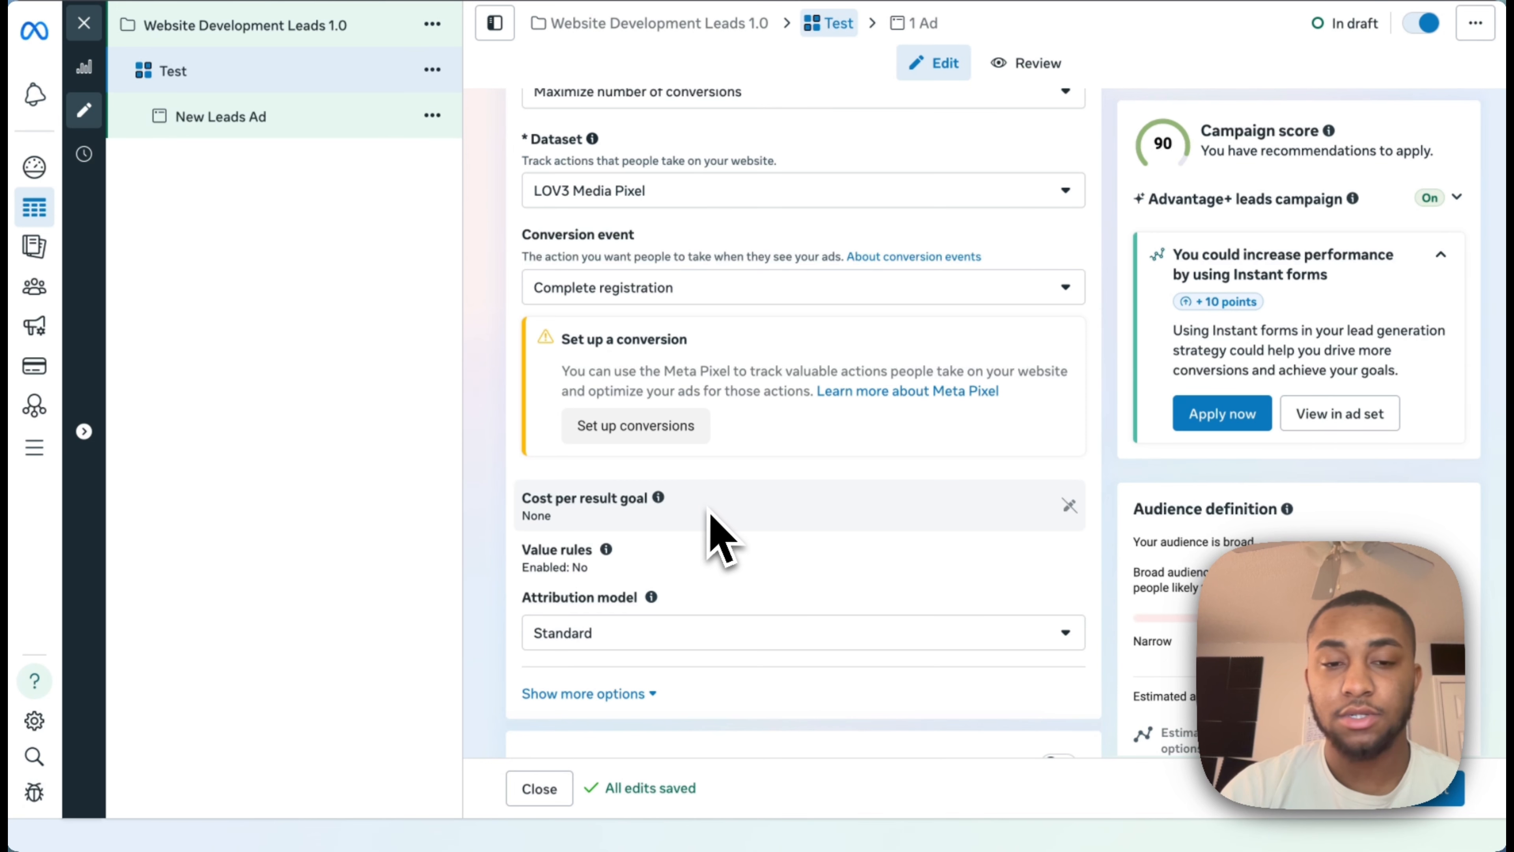
scroll(707, 559, down, 3)
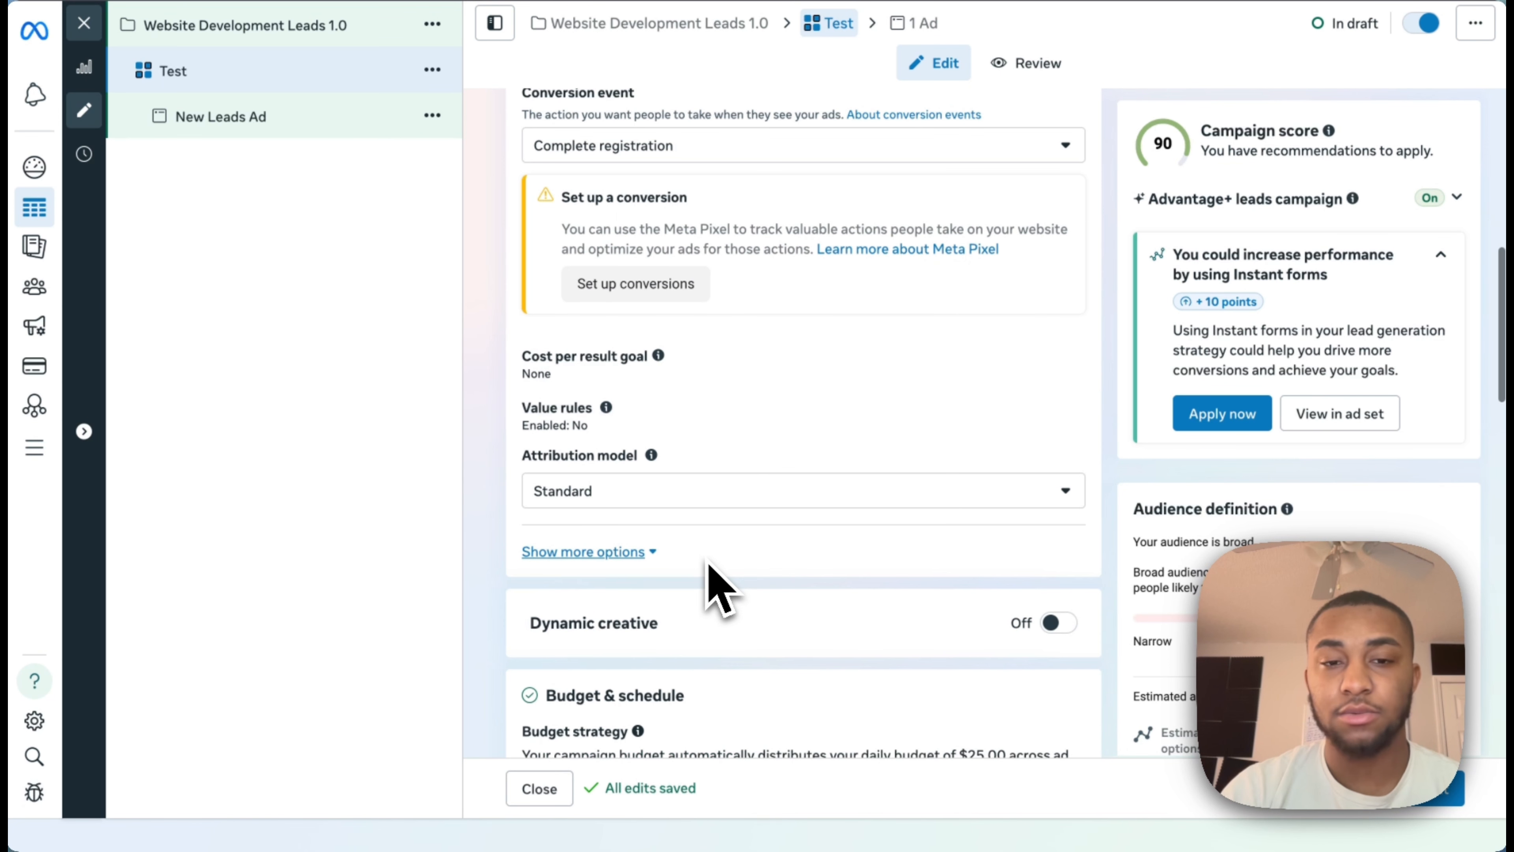
click(732, 495)
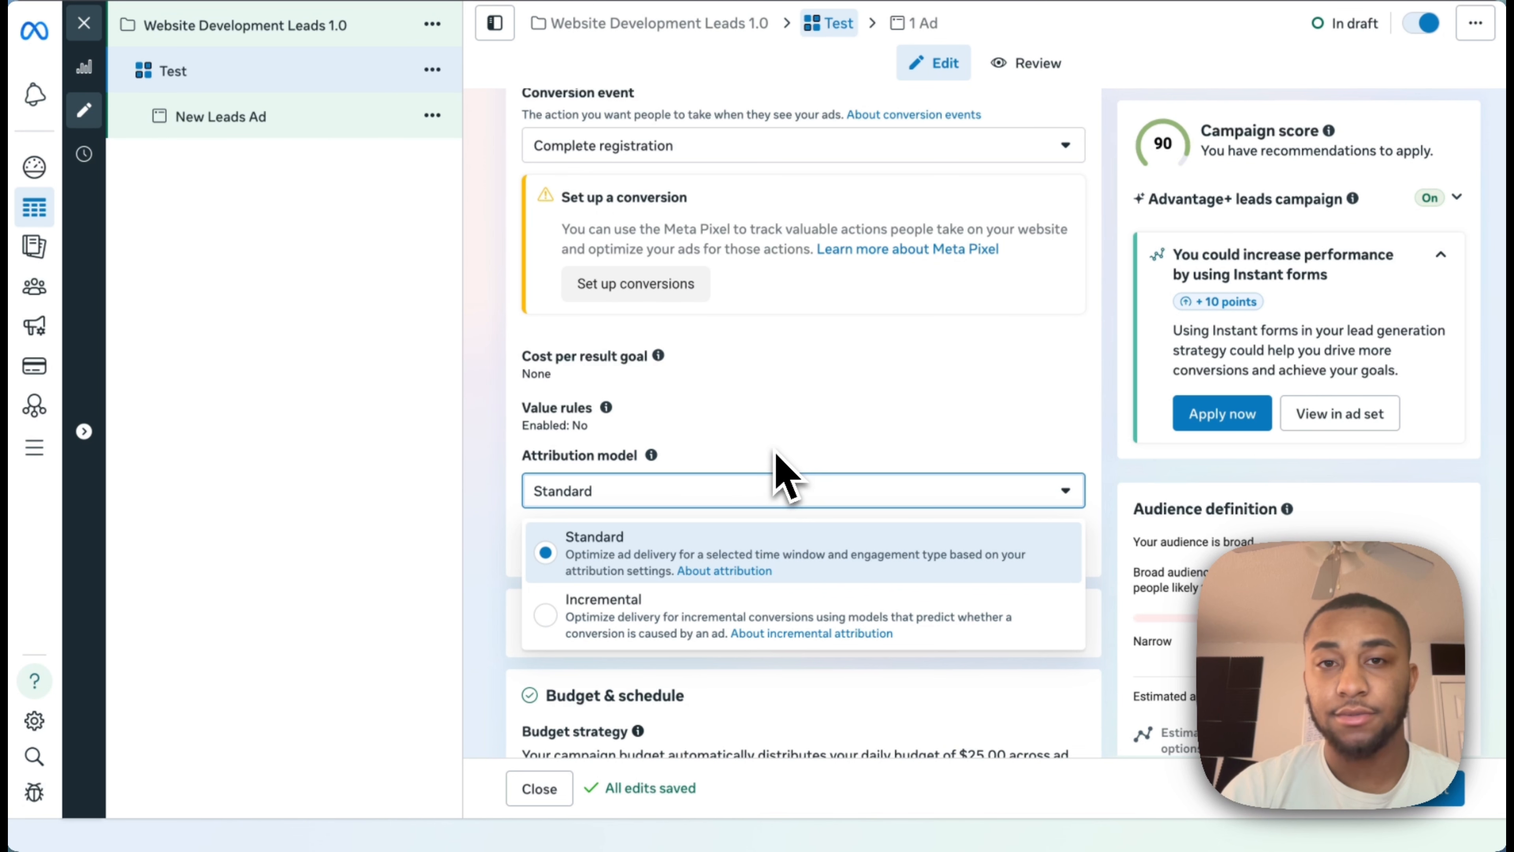
click(776, 477)
Turn on dynamic creative for the ad set and accept its explanation dialog.
scroll(776, 477, down, 10)
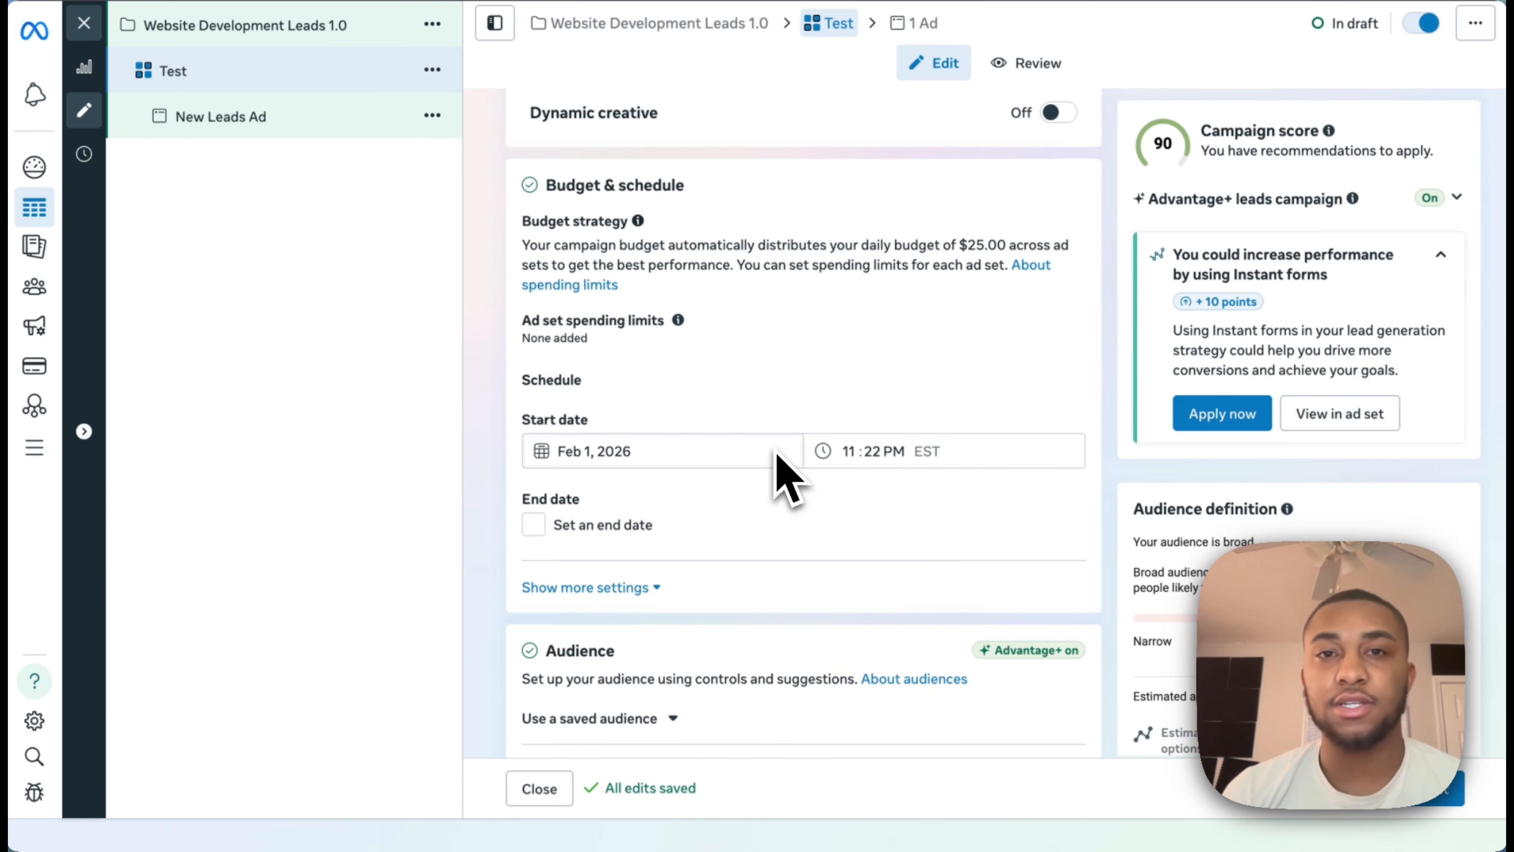
scroll(776, 459, down, 3)
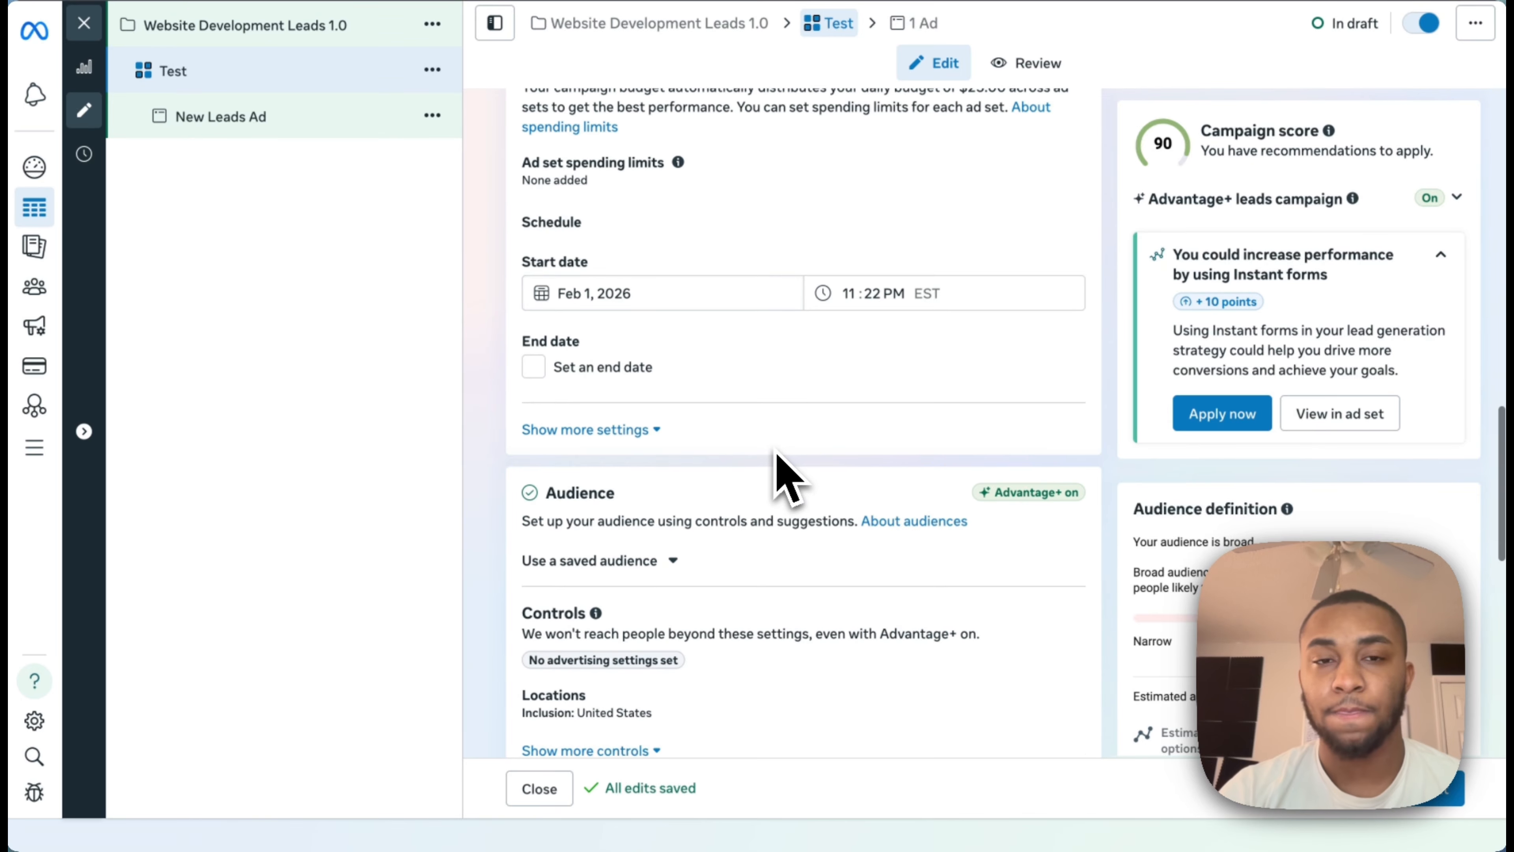
scroll(777, 471, up, 6)
click(650, 302)
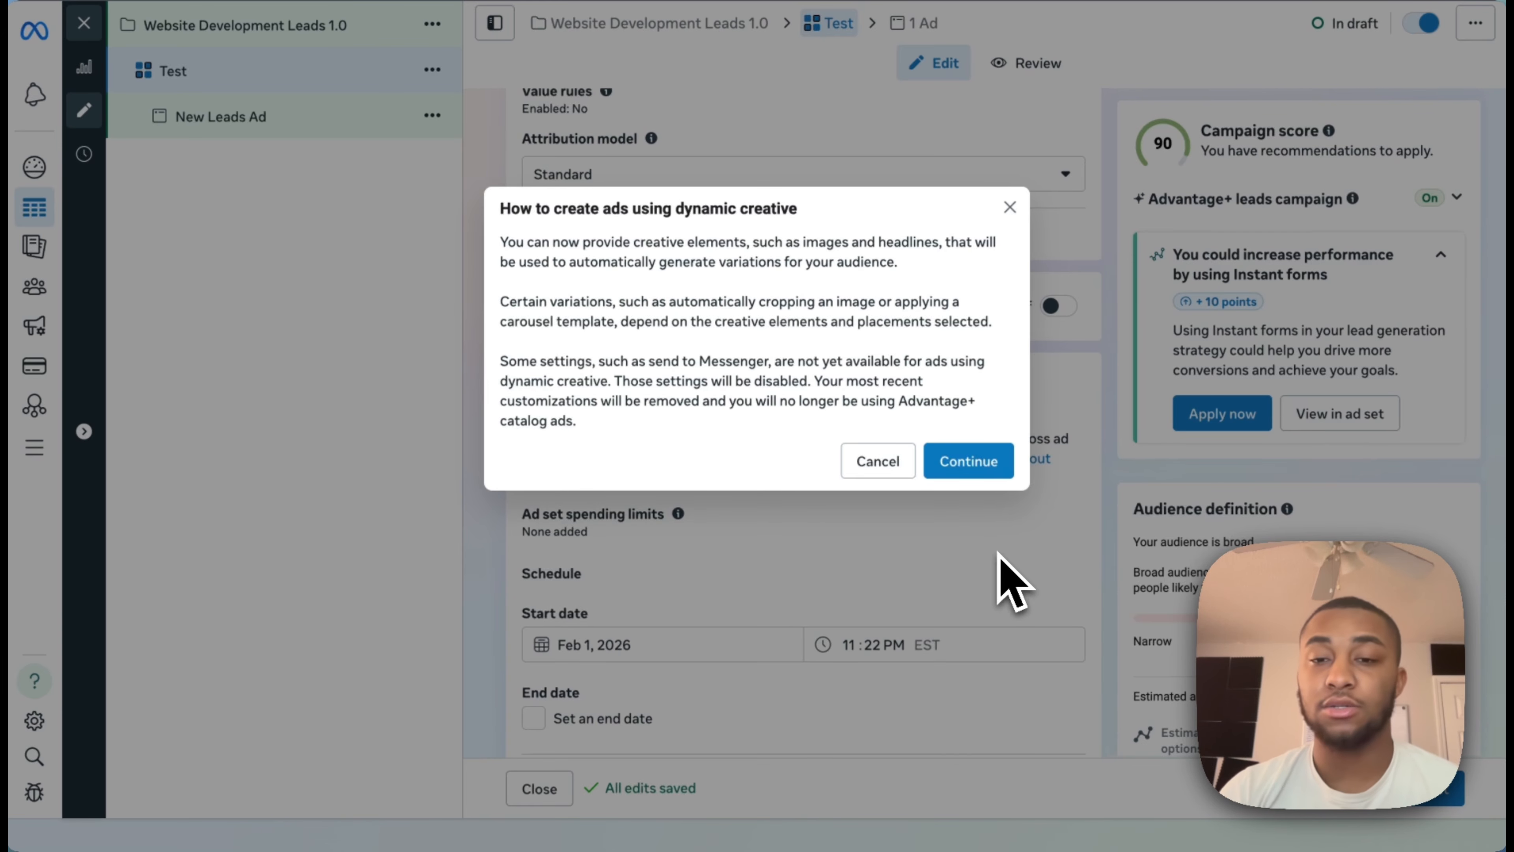
click(978, 487)
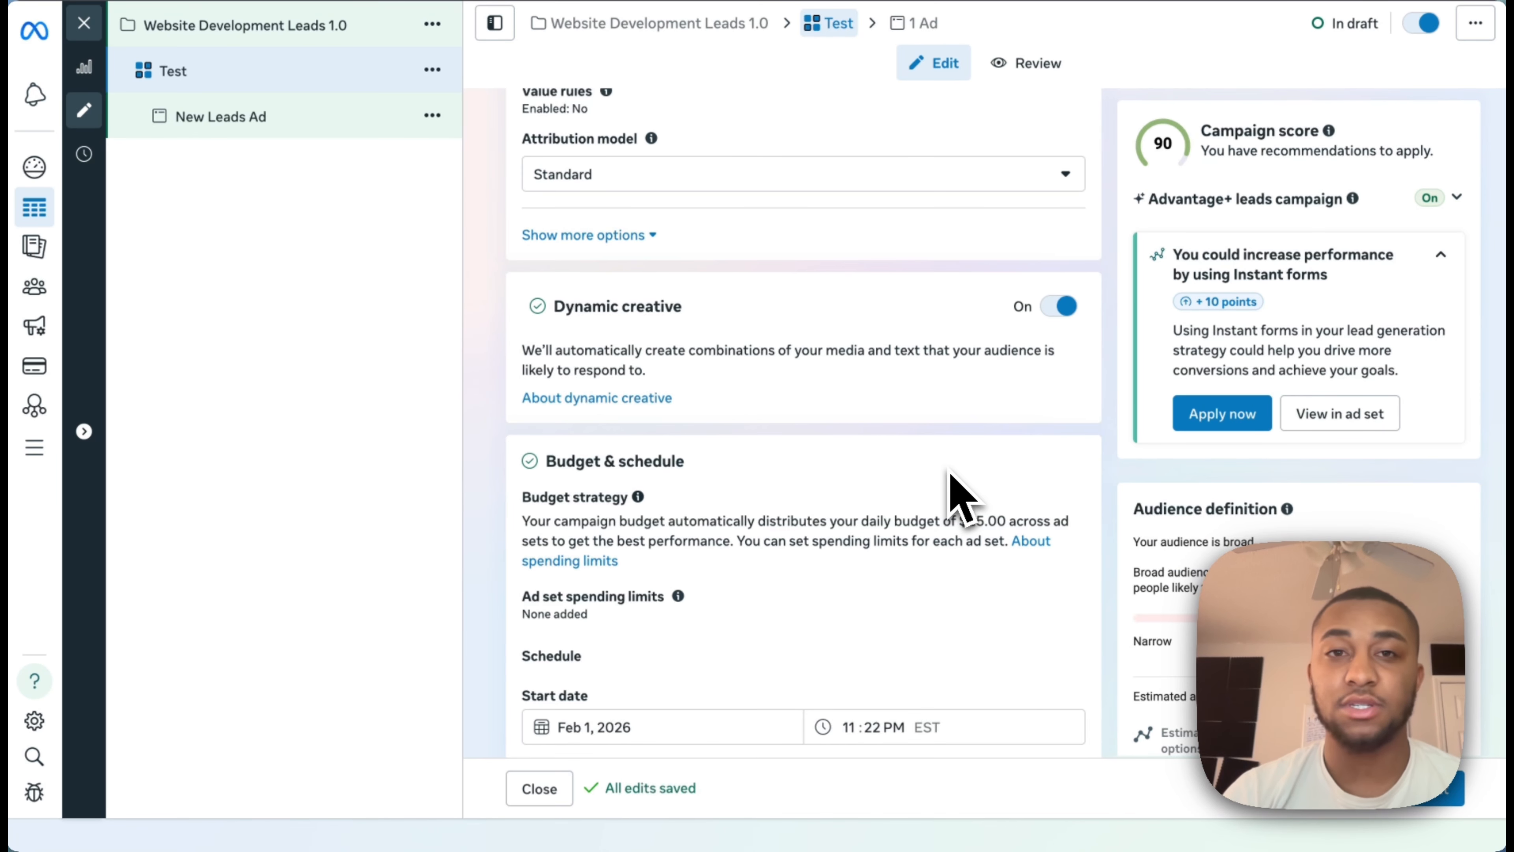
Search the existing custom audiences for "unit" in the ad set's audience suggestions and clear the search.
scroll(951, 475, down, 1)
scroll(951, 475, down, 2)
scroll(957, 498, down, 5)
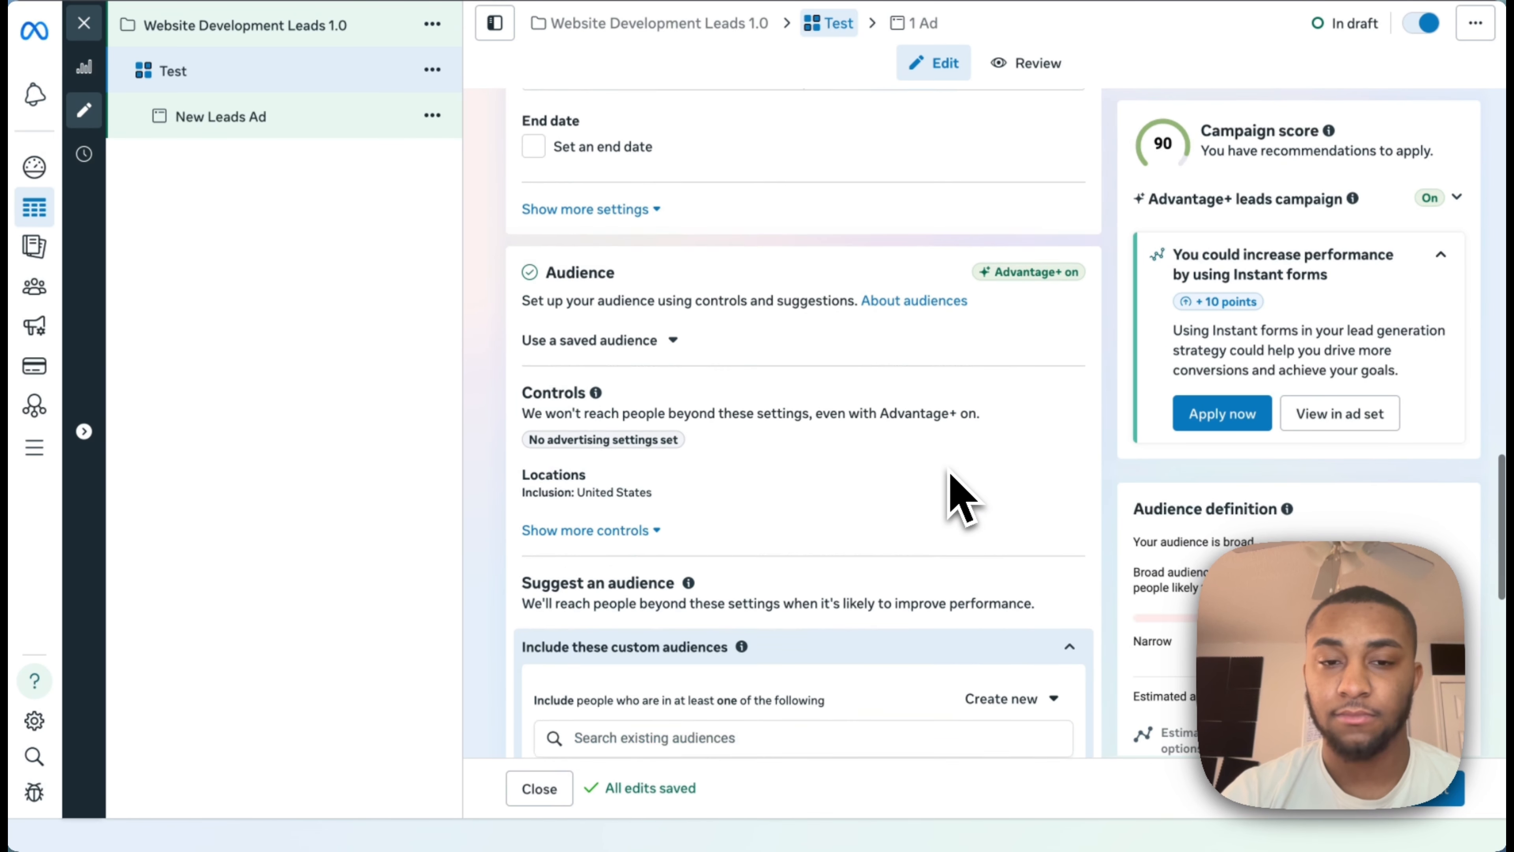
scroll(957, 498, down, 1)
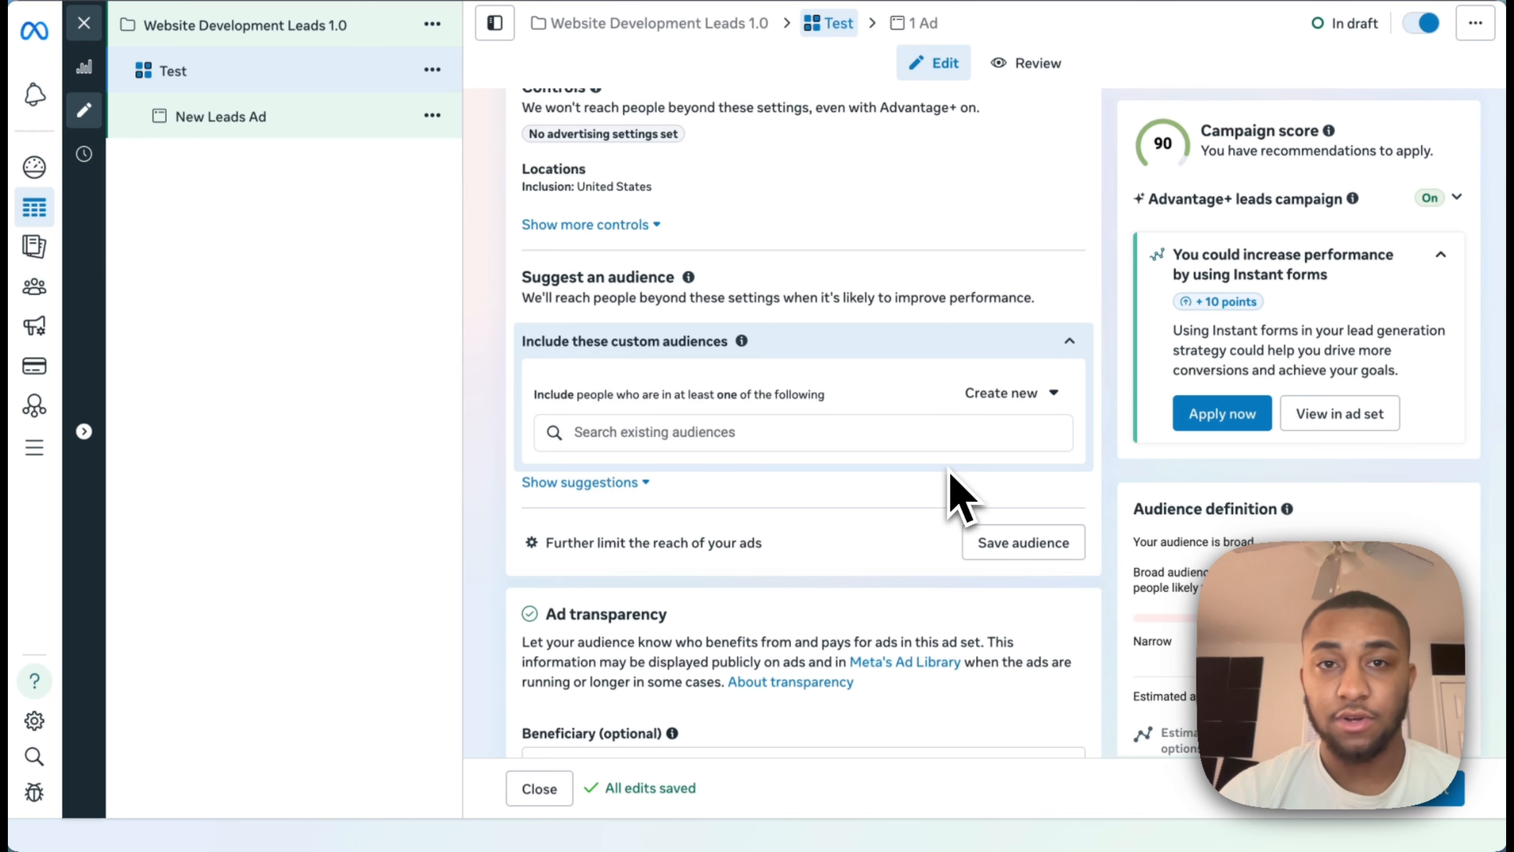
click(868, 433)
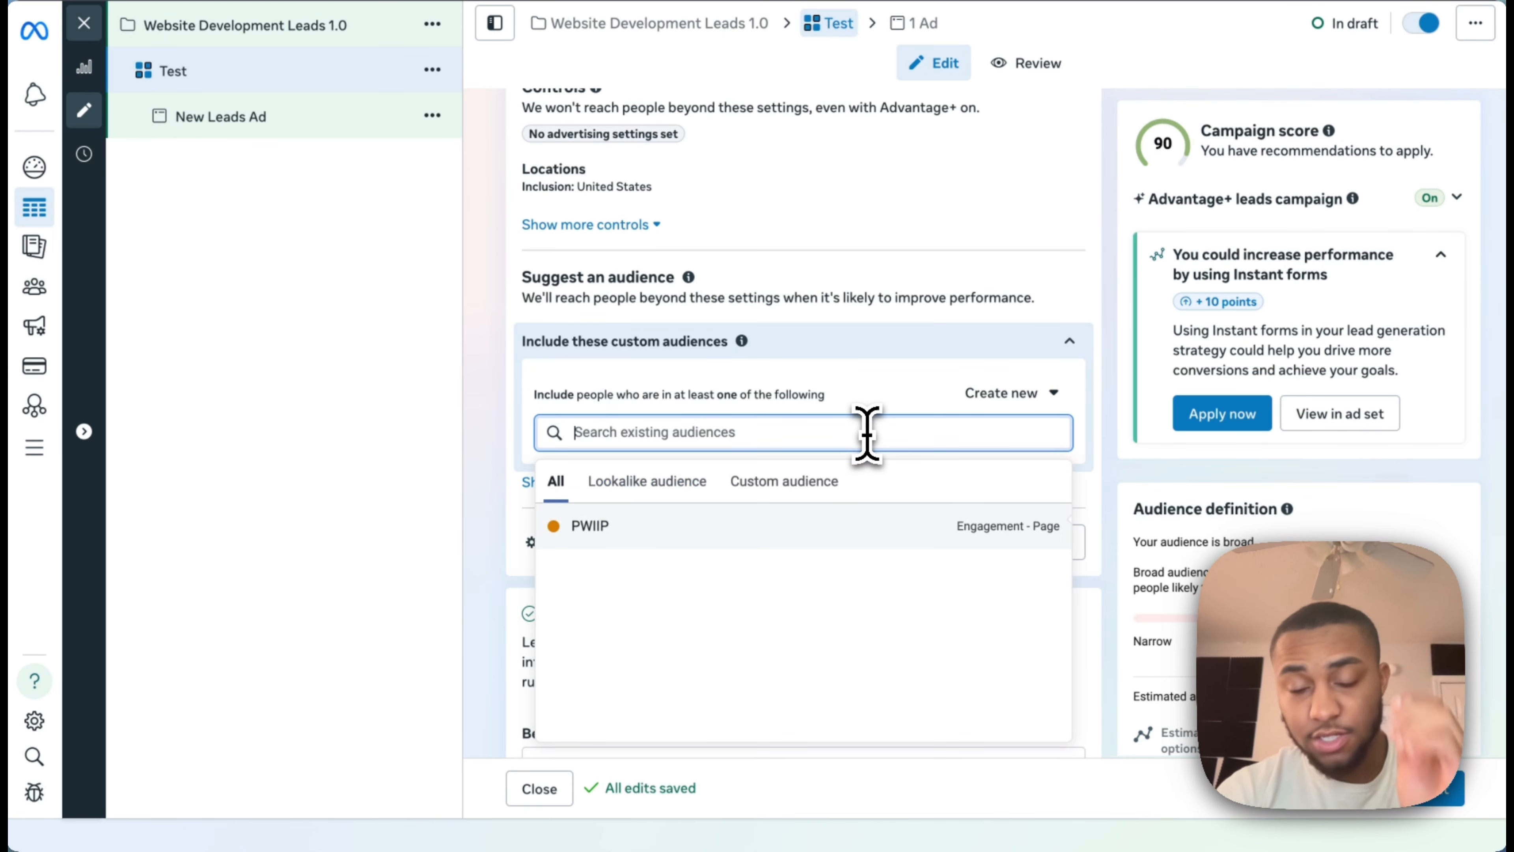
text(uni)
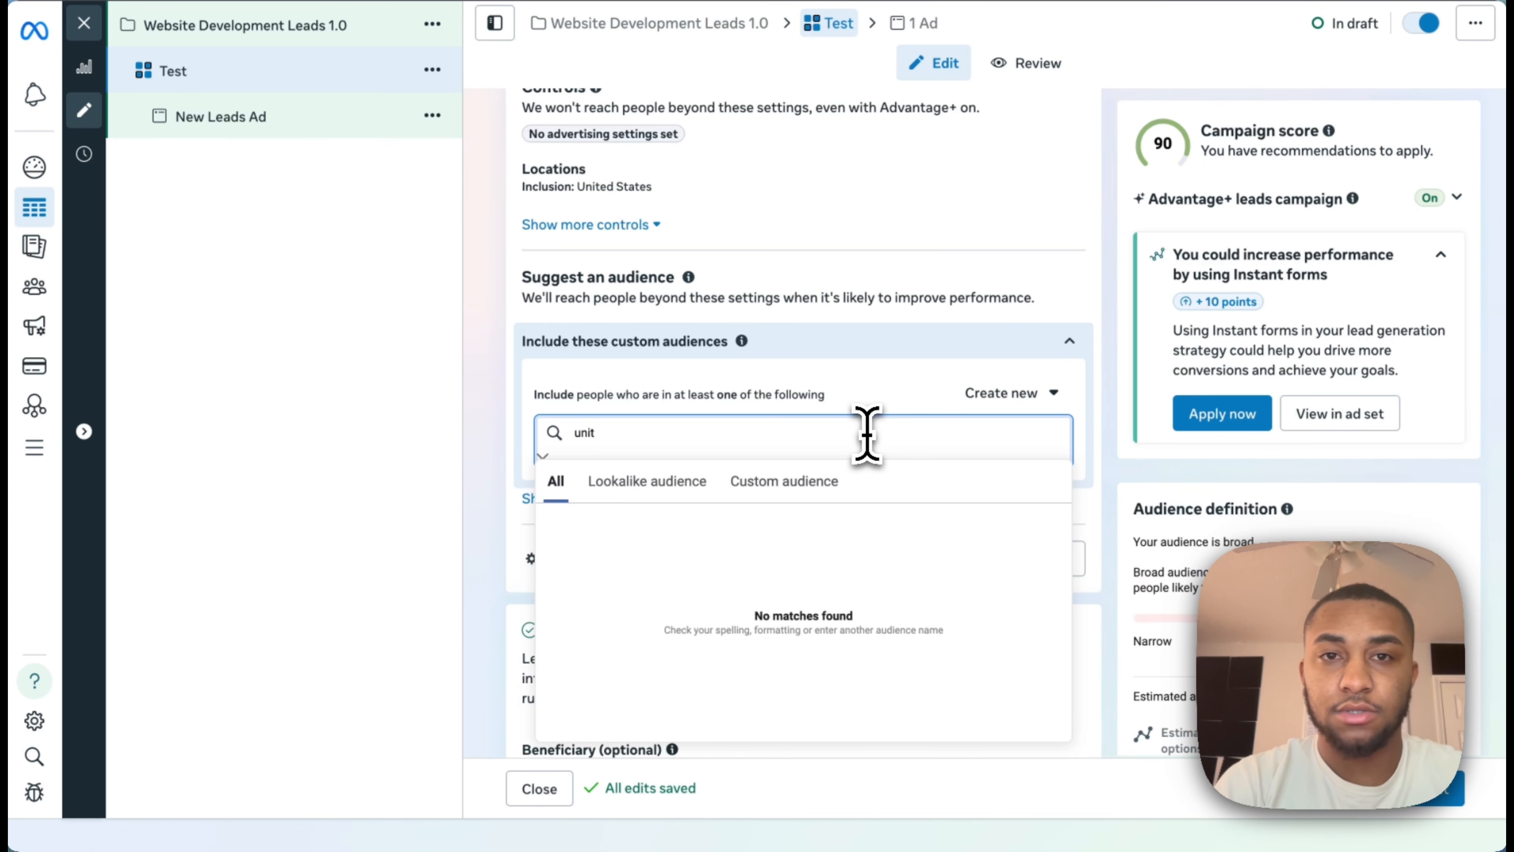
text(t)
key(BackSpace)
key(BackSpace)
key(BackSpace)
key(BackSpace)
click(871, 375)
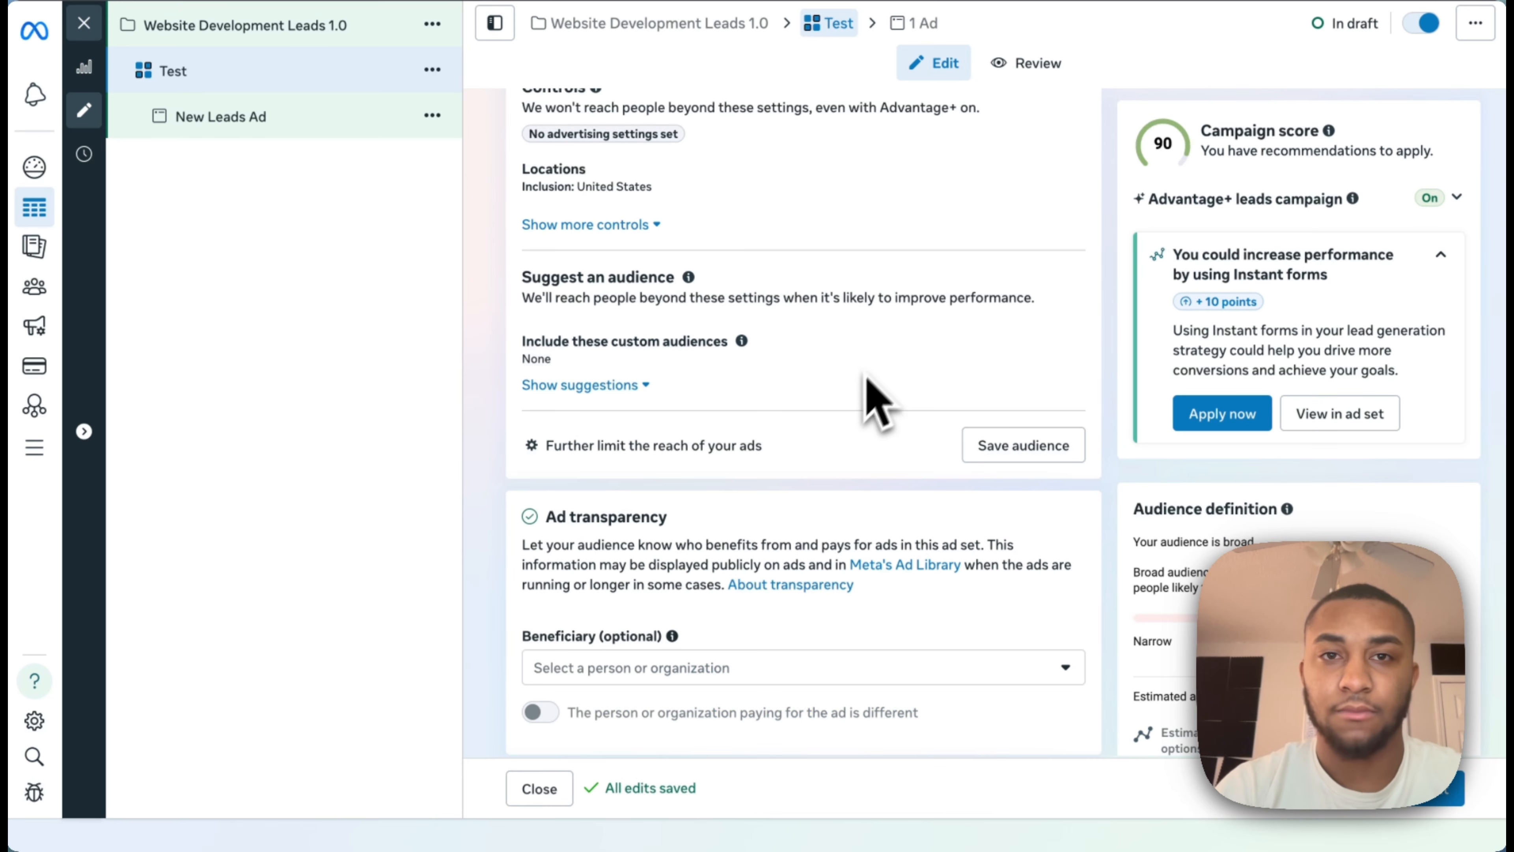
Expand the audience suggestions and look at the detailed targeting categories on offer.
click(614, 386)
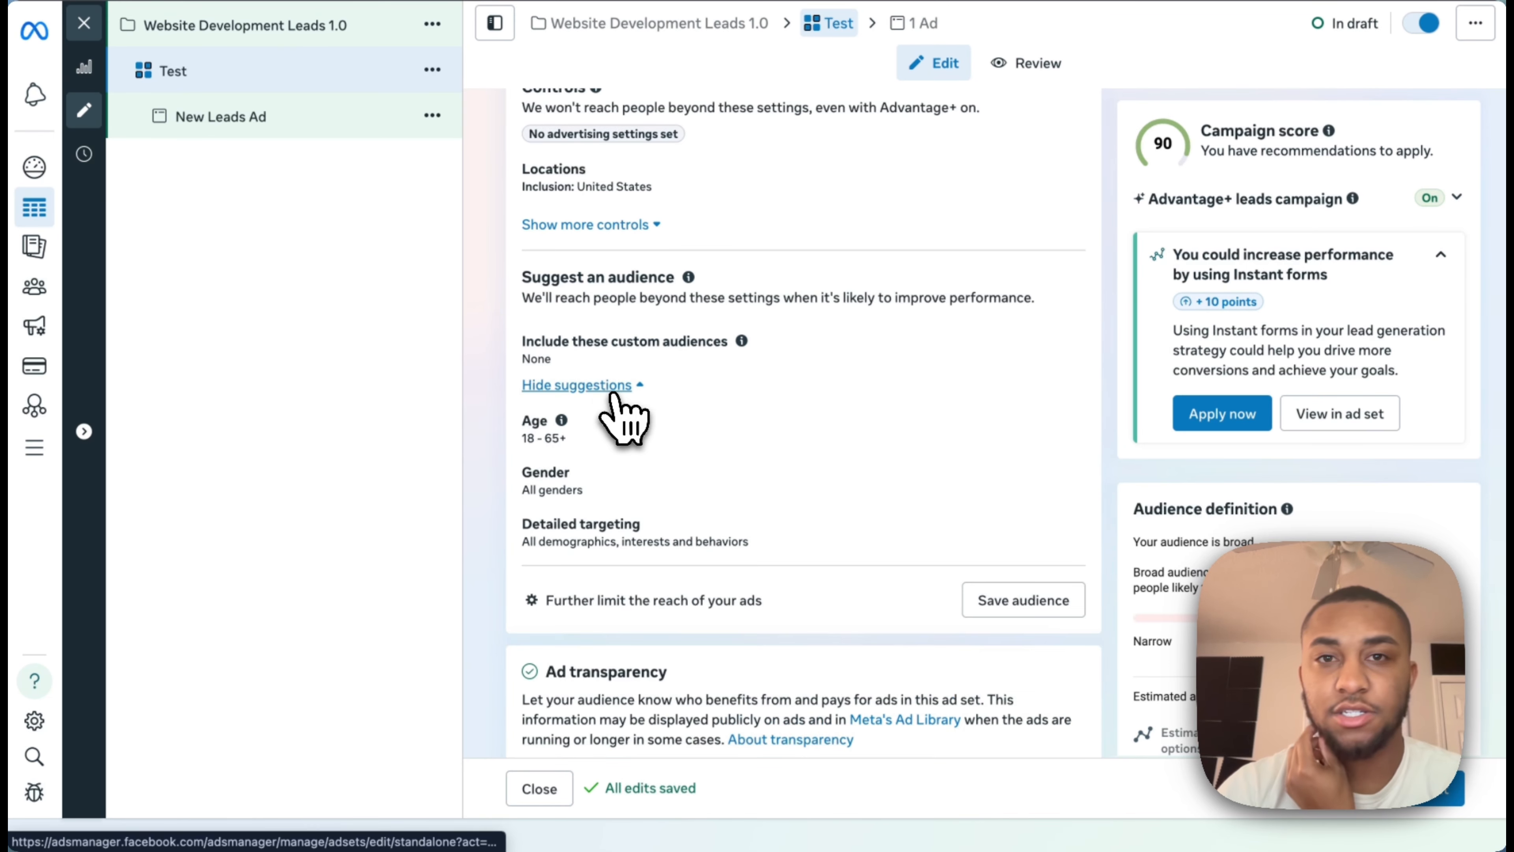
click(736, 546)
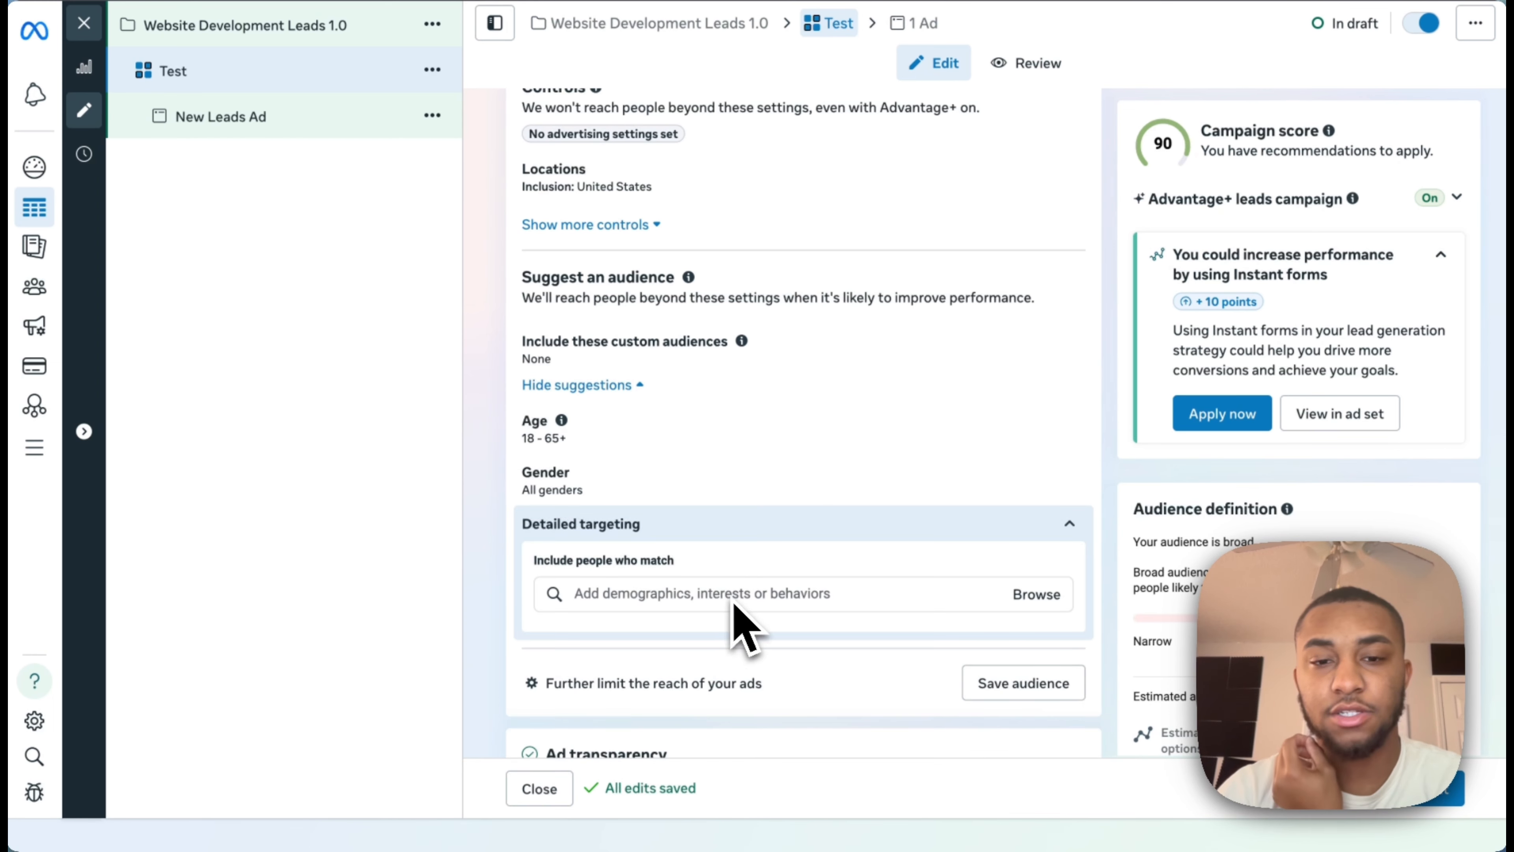
scroll(954, 584, down, 2)
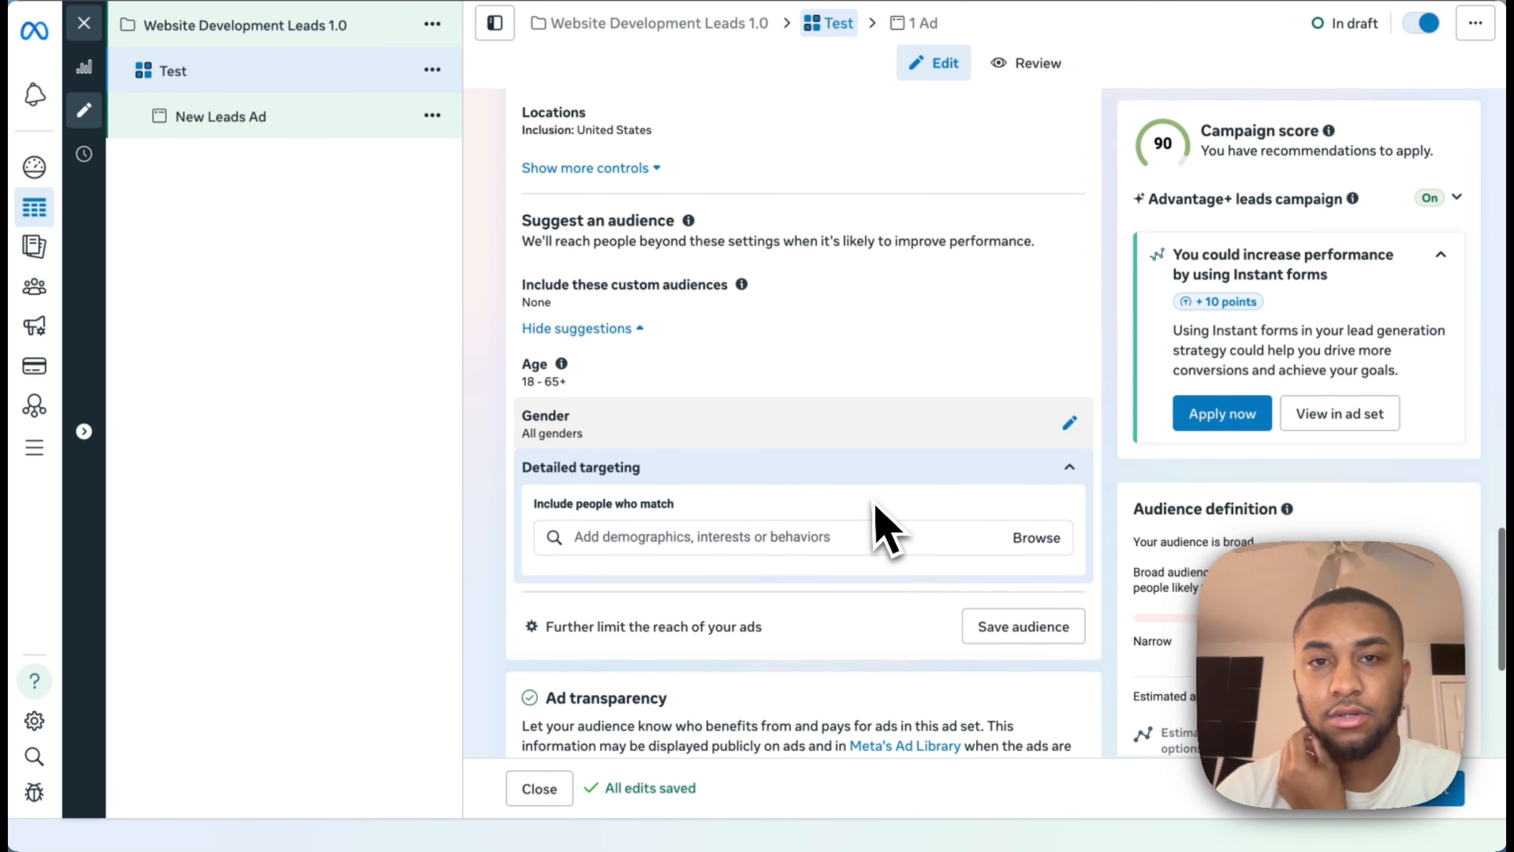
click(864, 518)
click(1035, 509)
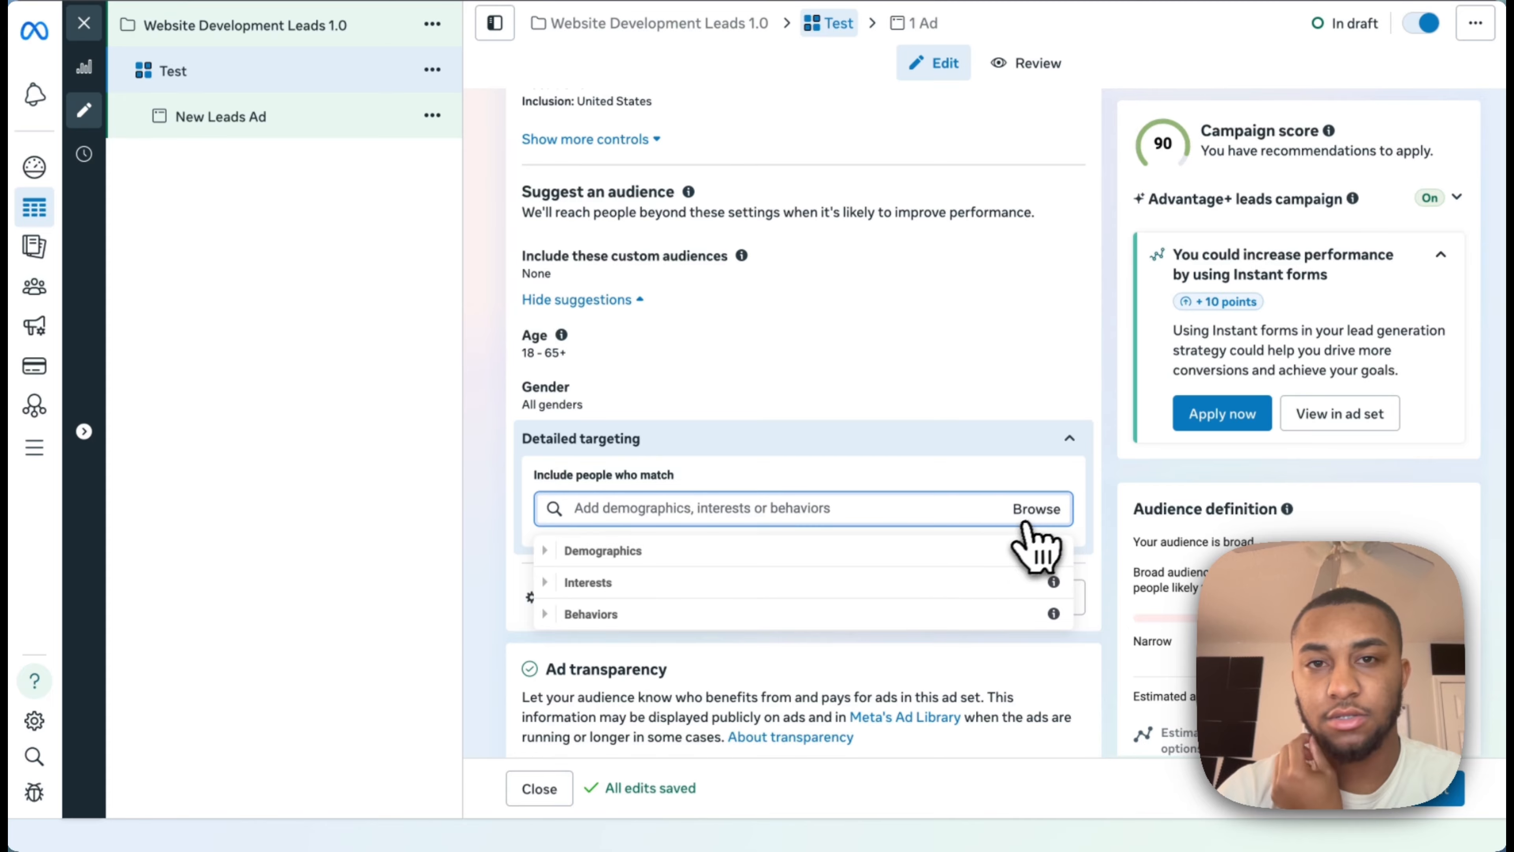
click(952, 552)
click(949, 550)
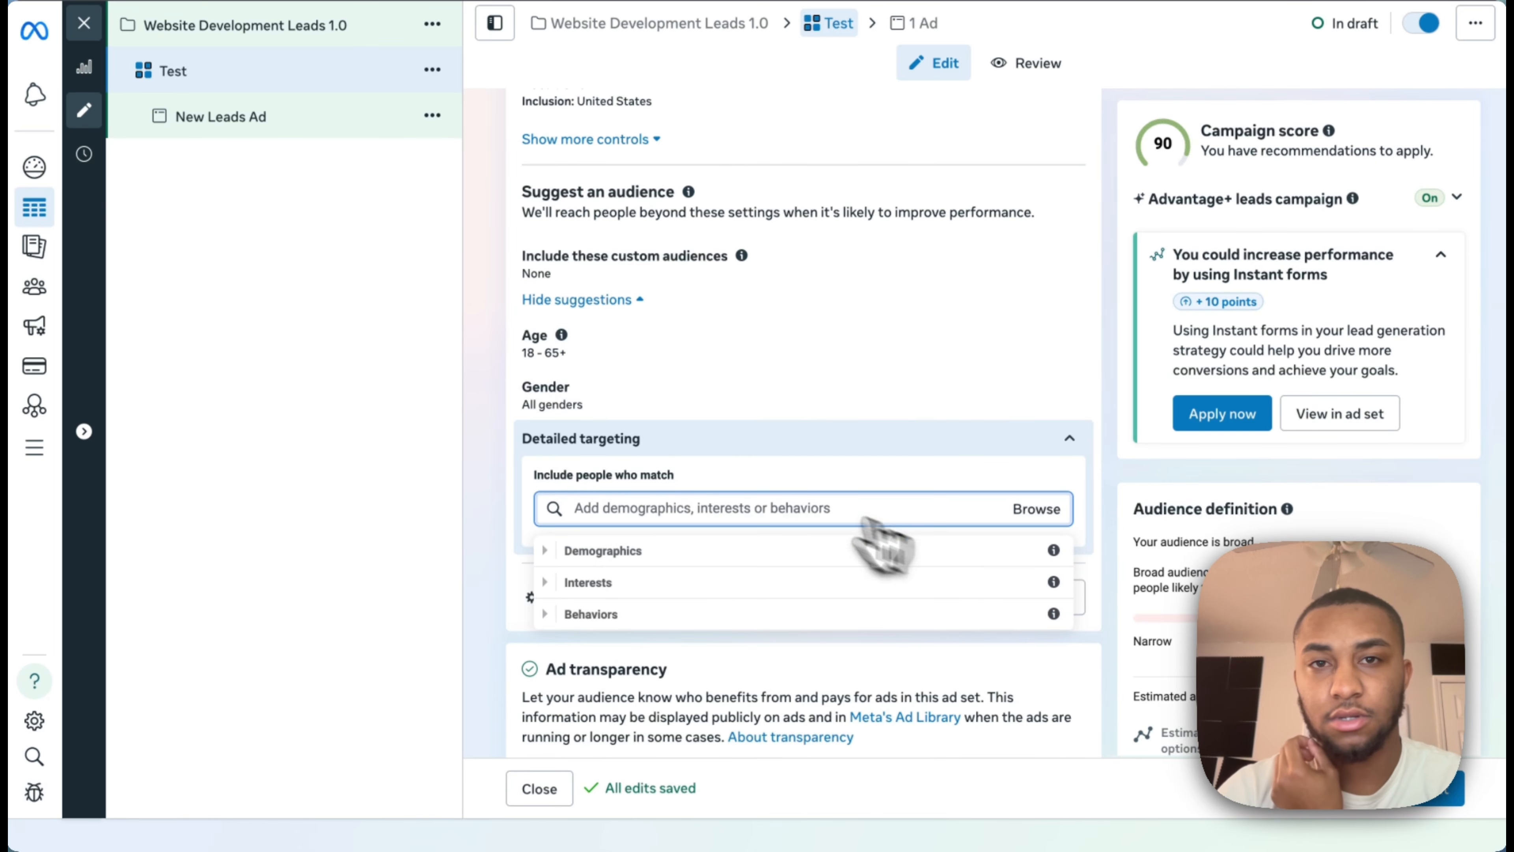
Set the suggested audience's minimum age to 21.
click(724, 358)
click(613, 385)
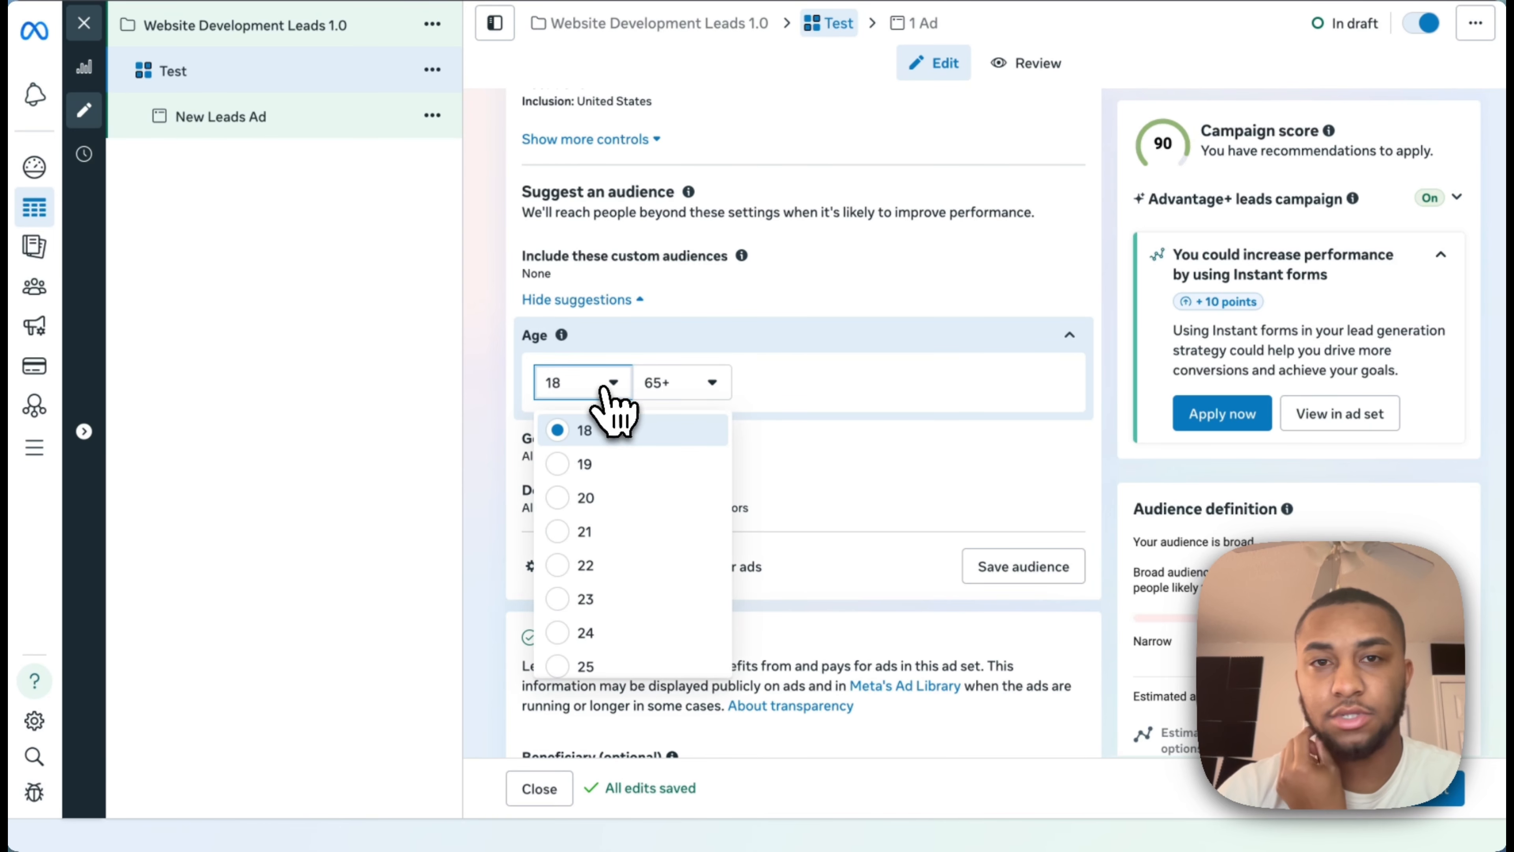
click(632, 532)
scroll(948, 307, down, 1)
scroll(948, 307, down, 3)
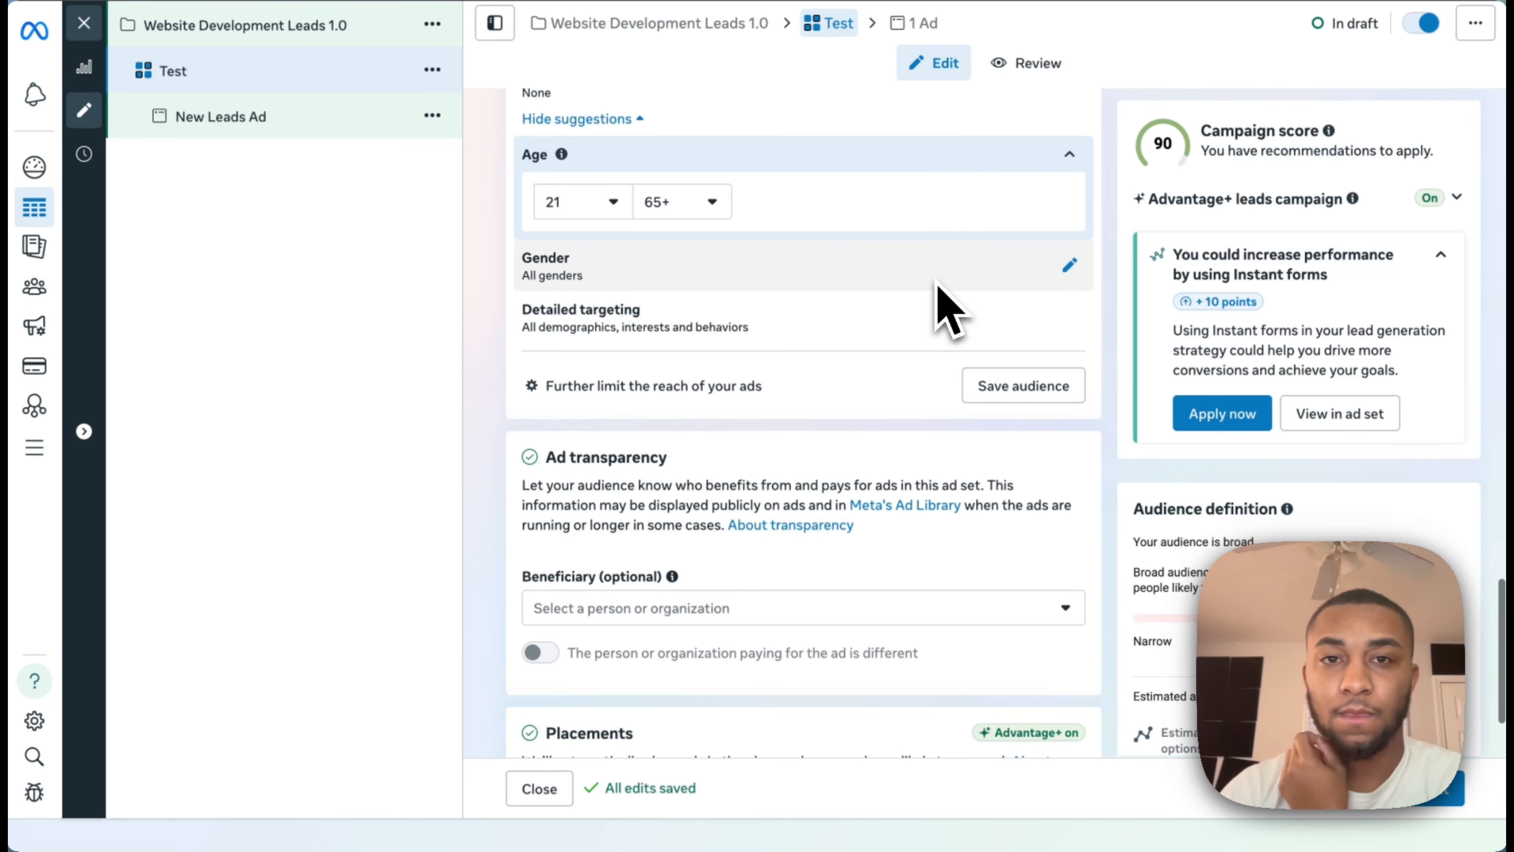
Look at the gender options and browse the Demographics categories under detailed targeting.
scroll(948, 307, up, 3)
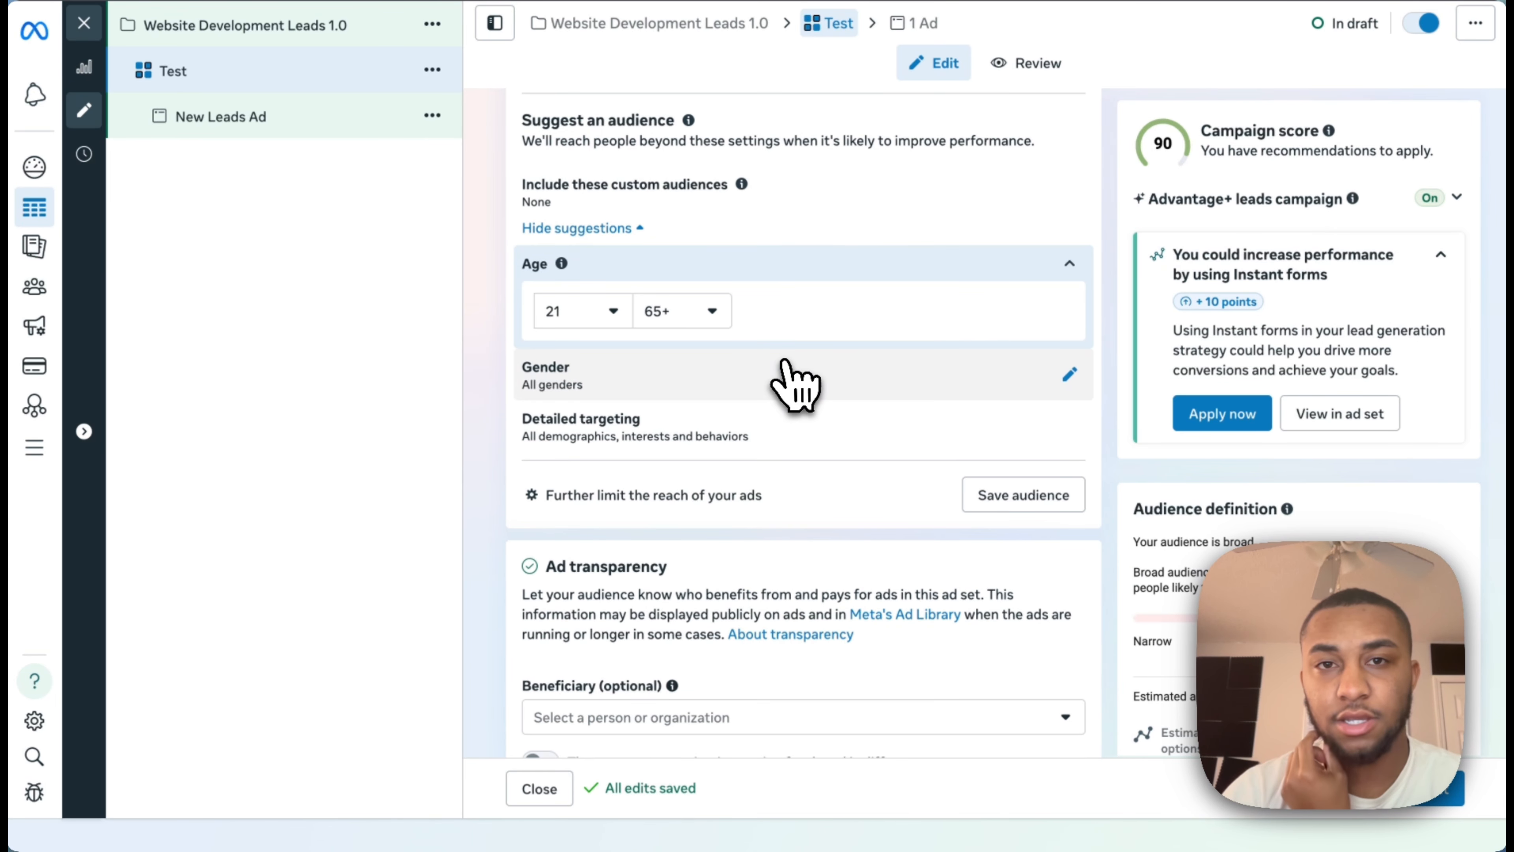
click(796, 381)
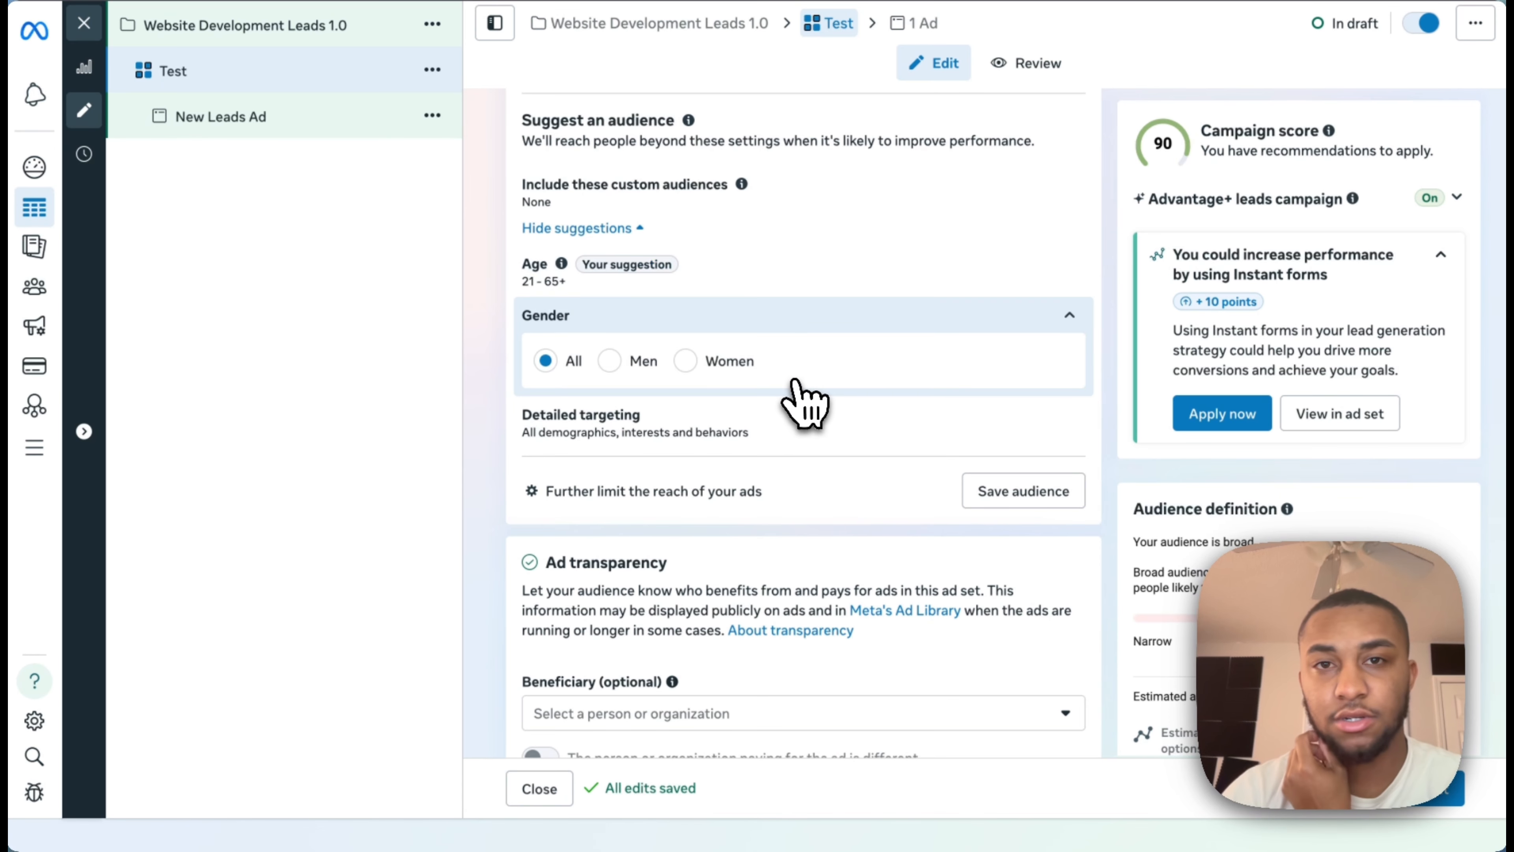
click(871, 428)
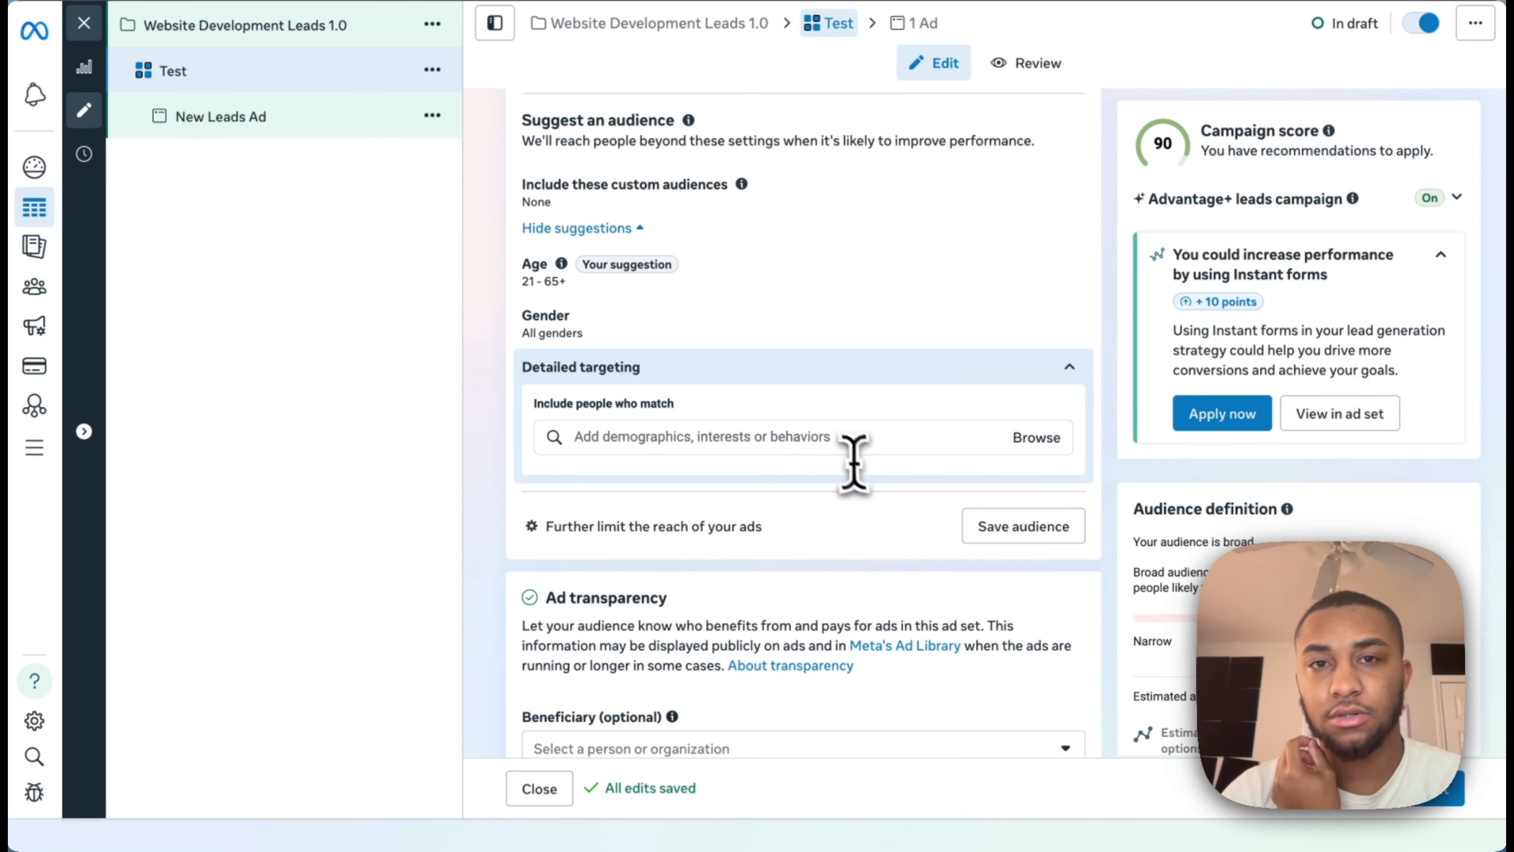
click(1049, 439)
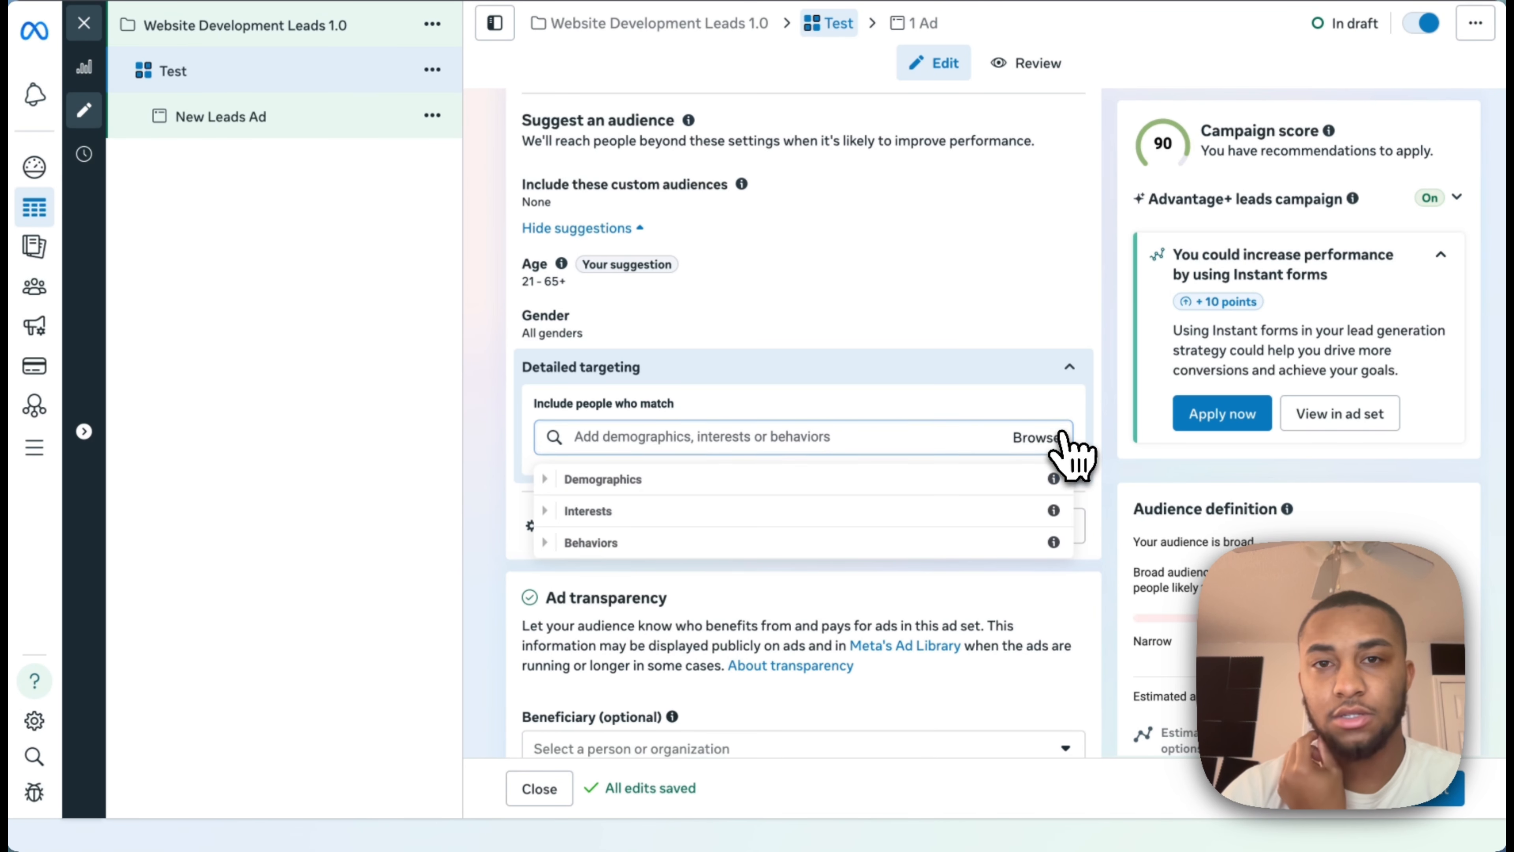
click(558, 481)
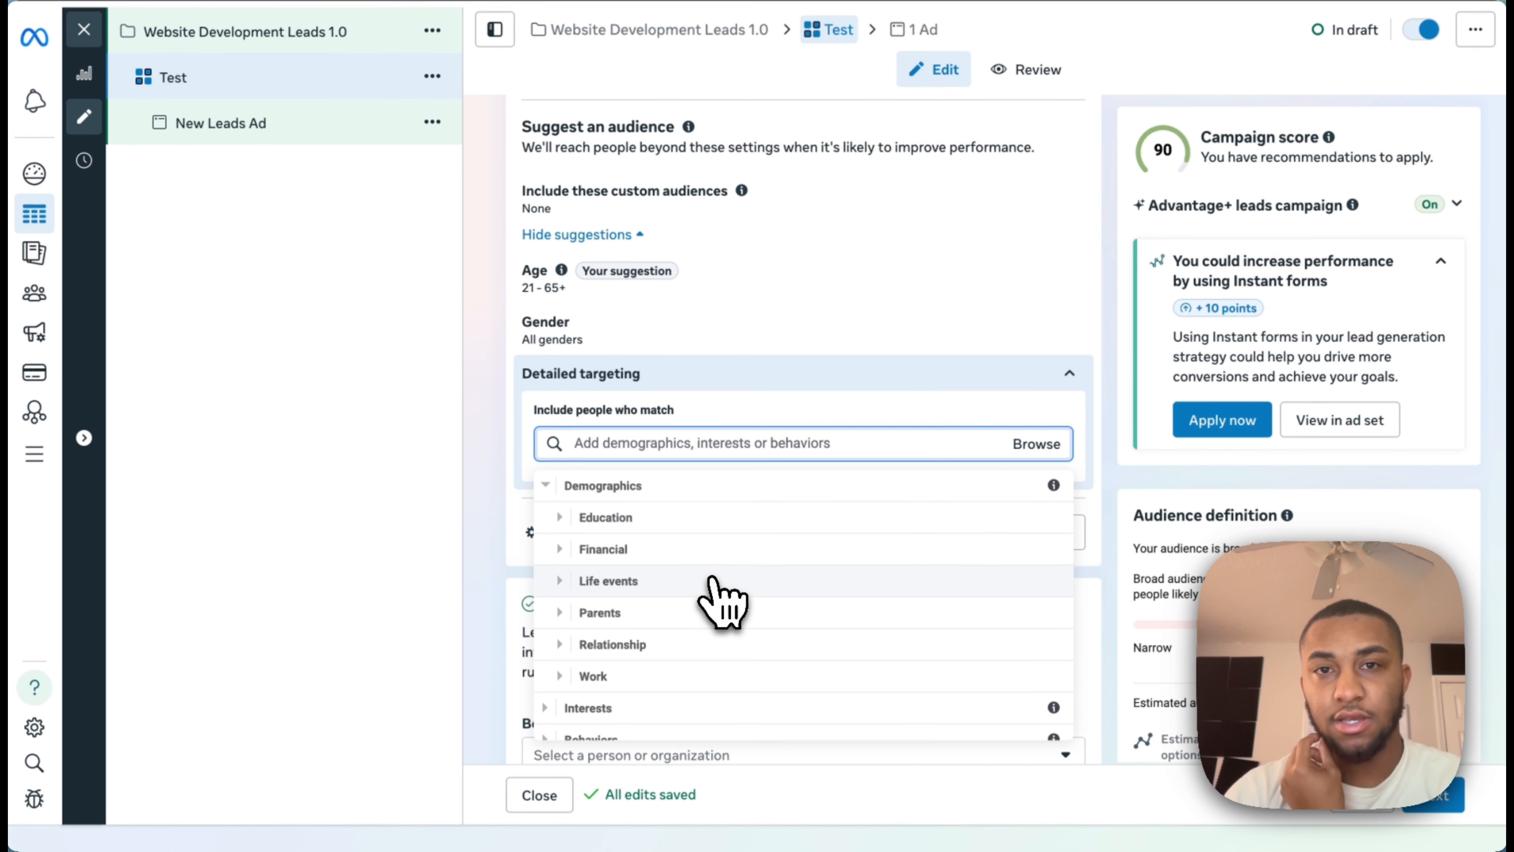
click(799, 271)
scroll(868, 268, up, 10)
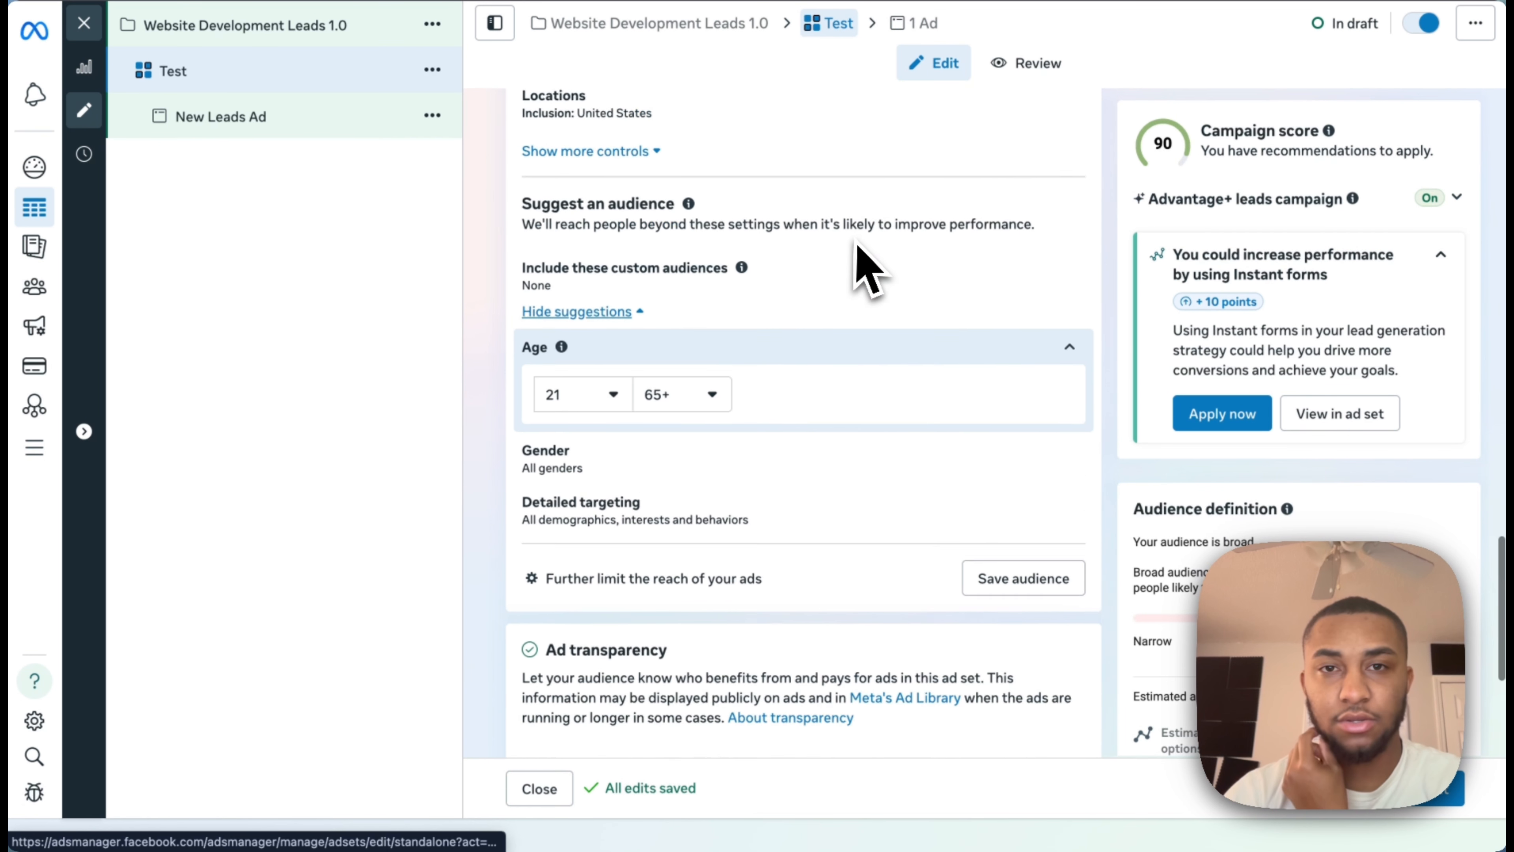
Check the audience's location controls and close them without changes.
scroll(868, 269, down, 2)
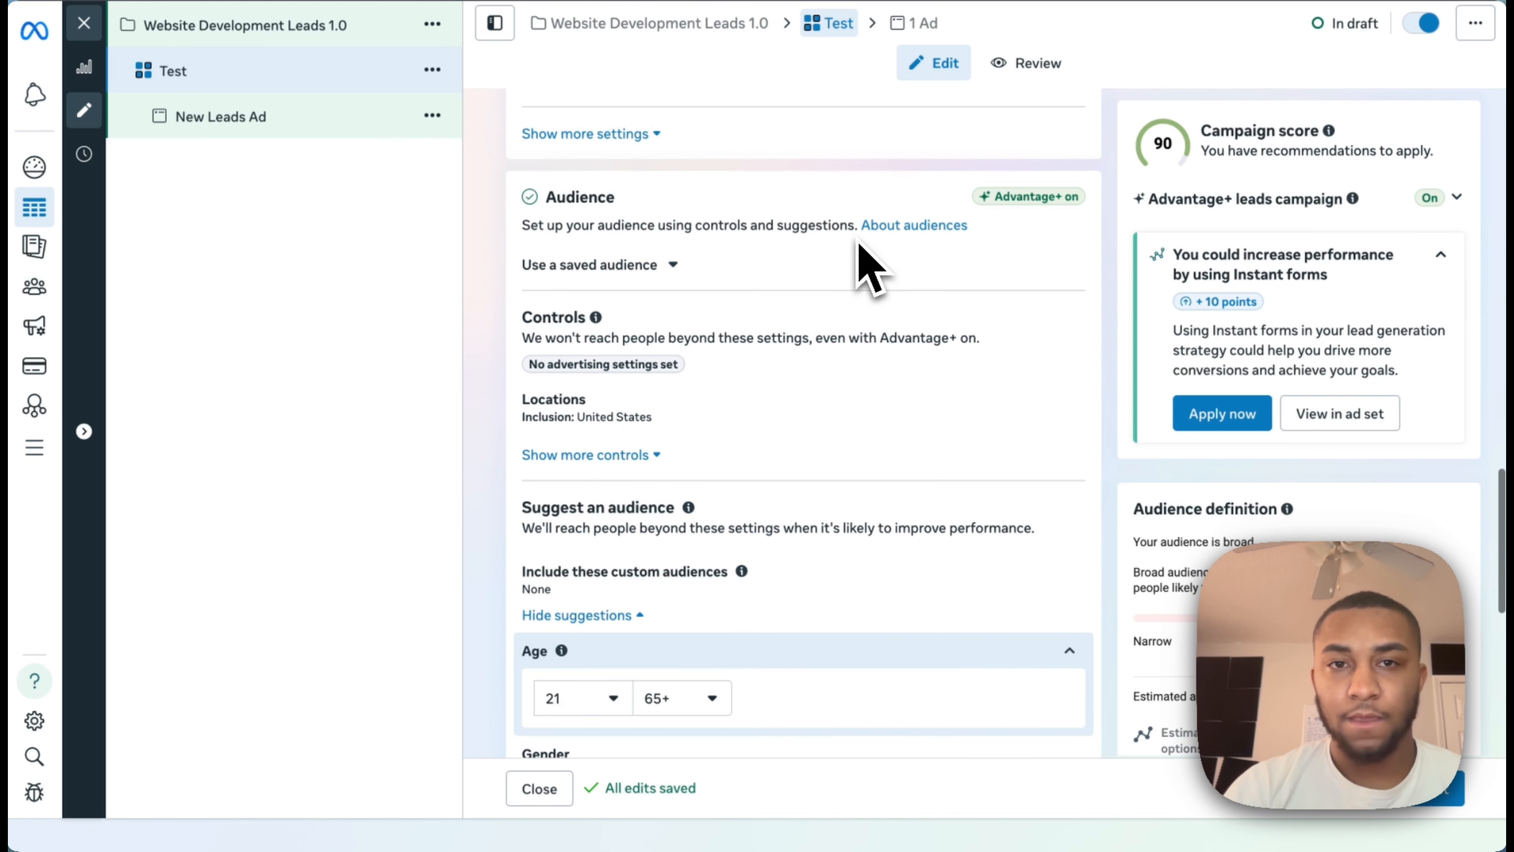
click(820, 419)
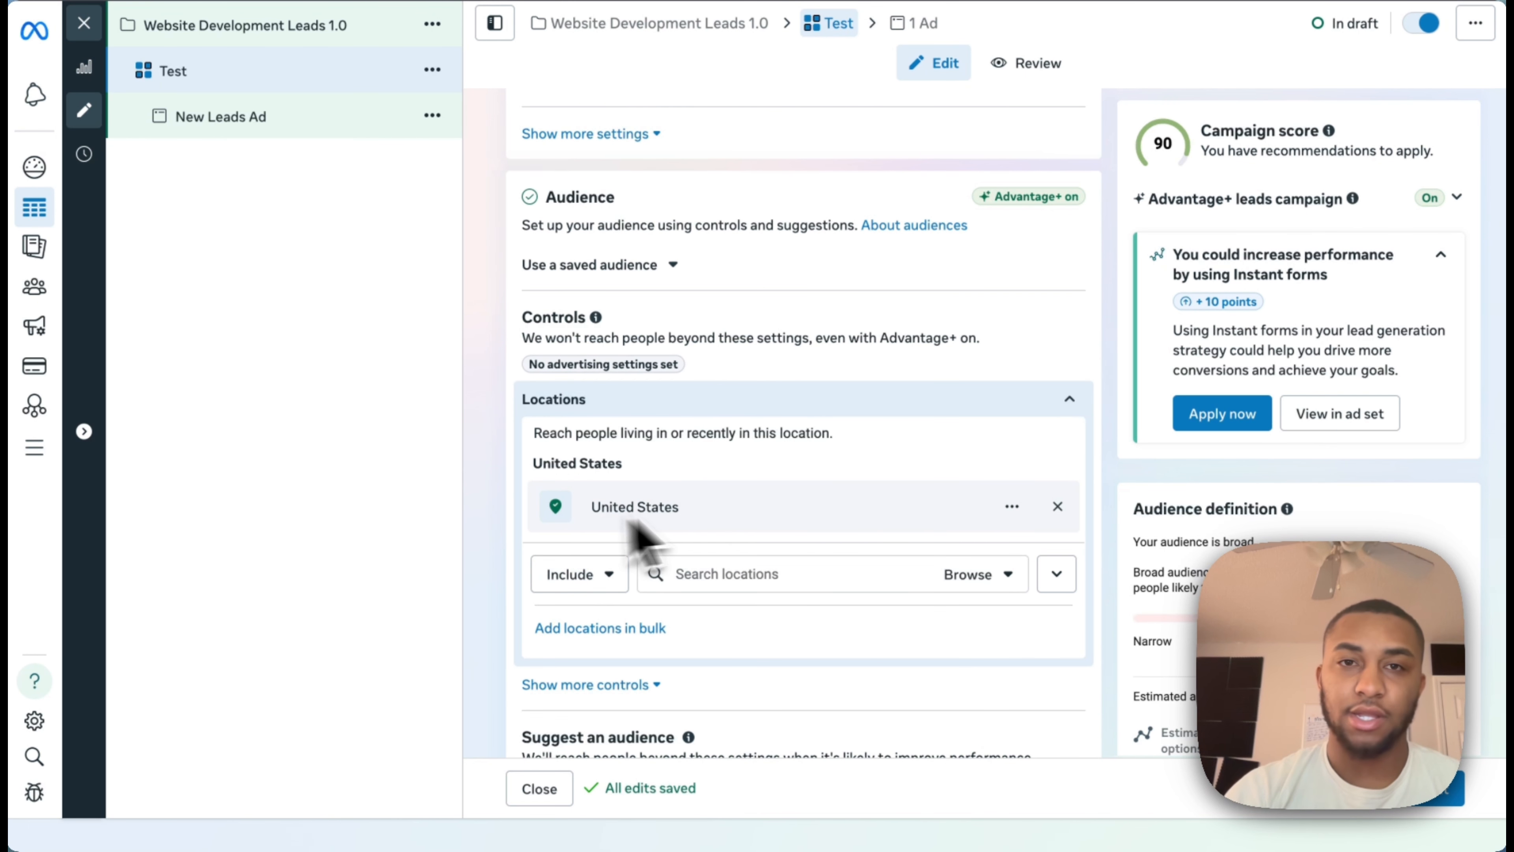
click(1067, 401)
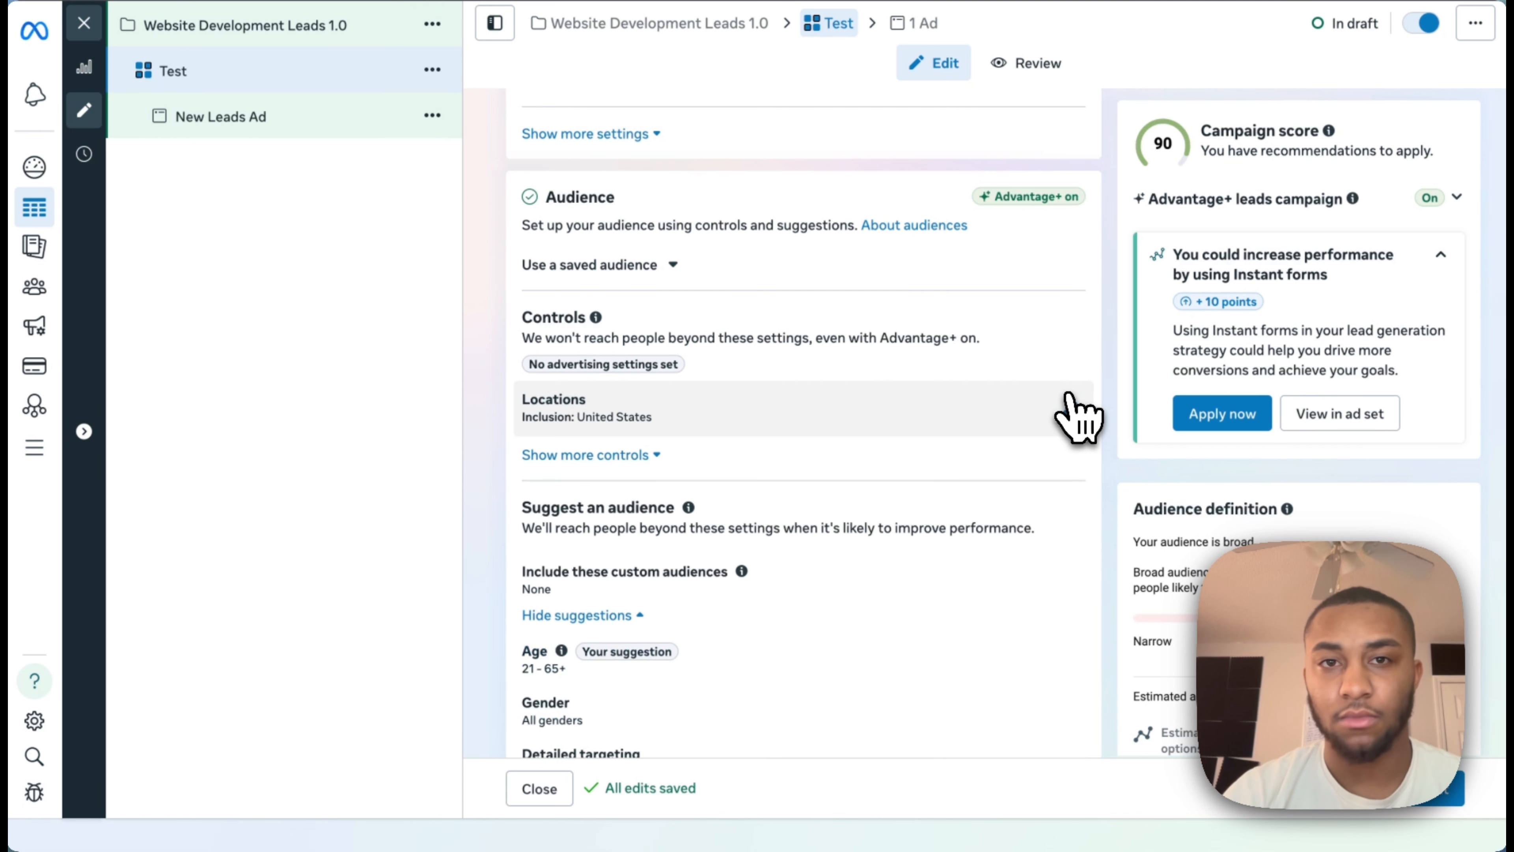
Look at the beneficiary choices in the ad transparency section without selecting one.
scroll(1073, 418, down, 10)
scroll(1078, 421, down, 1)
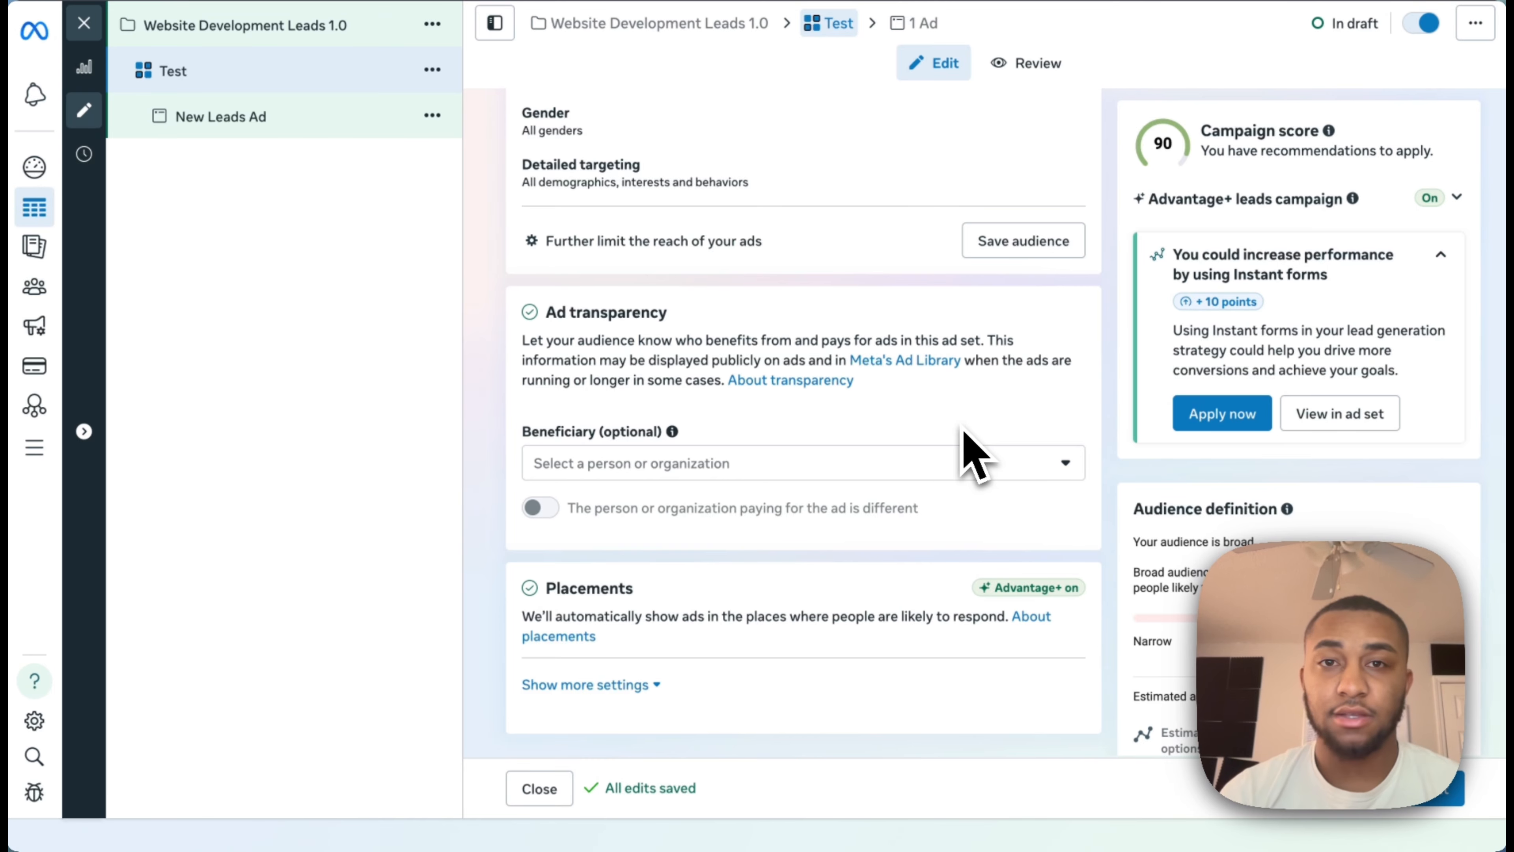
click(994, 470)
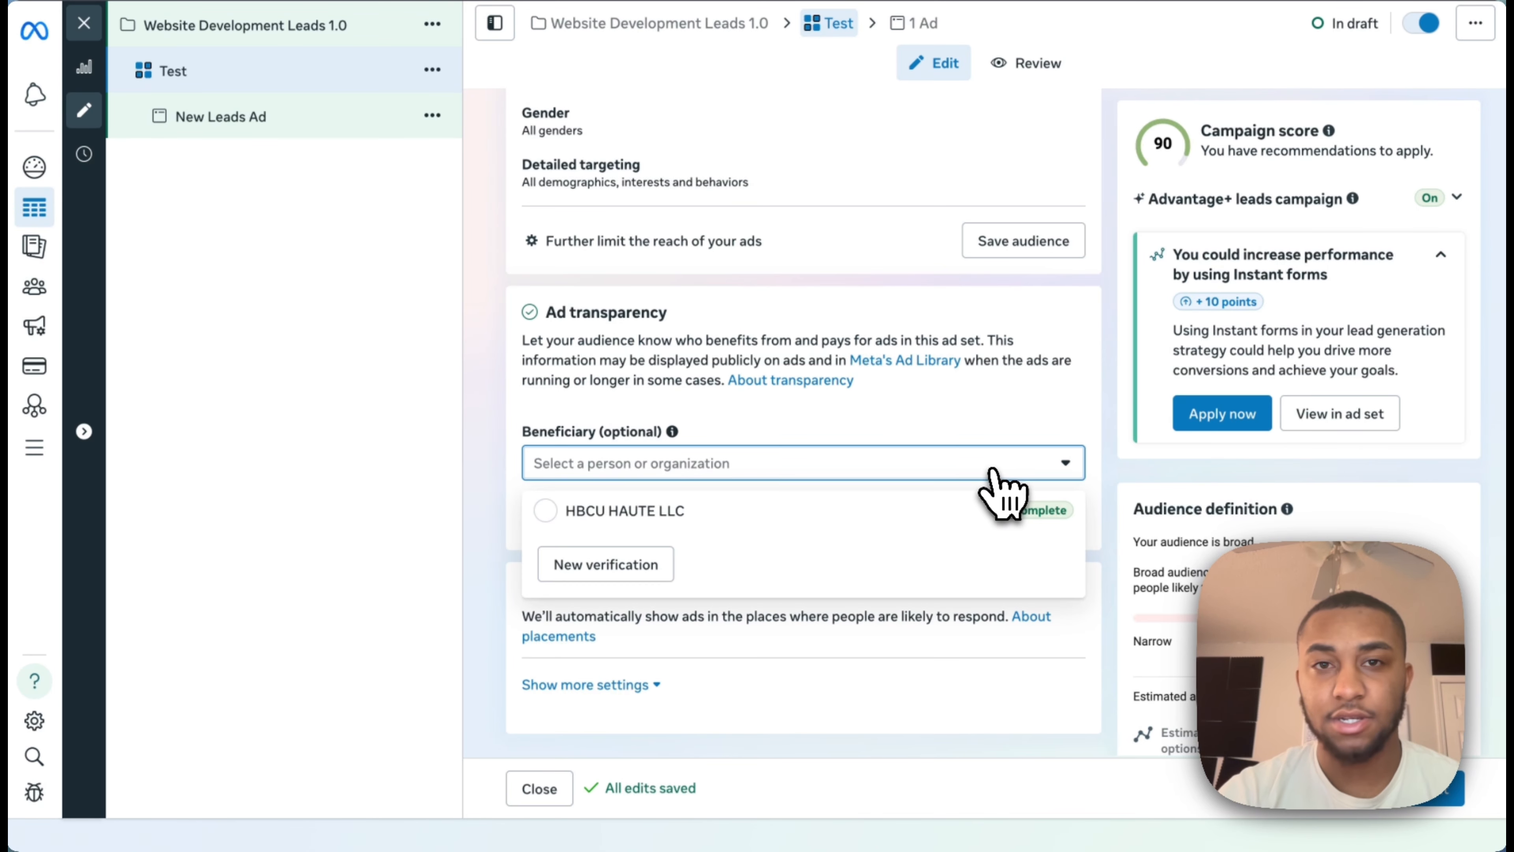
click(1002, 467)
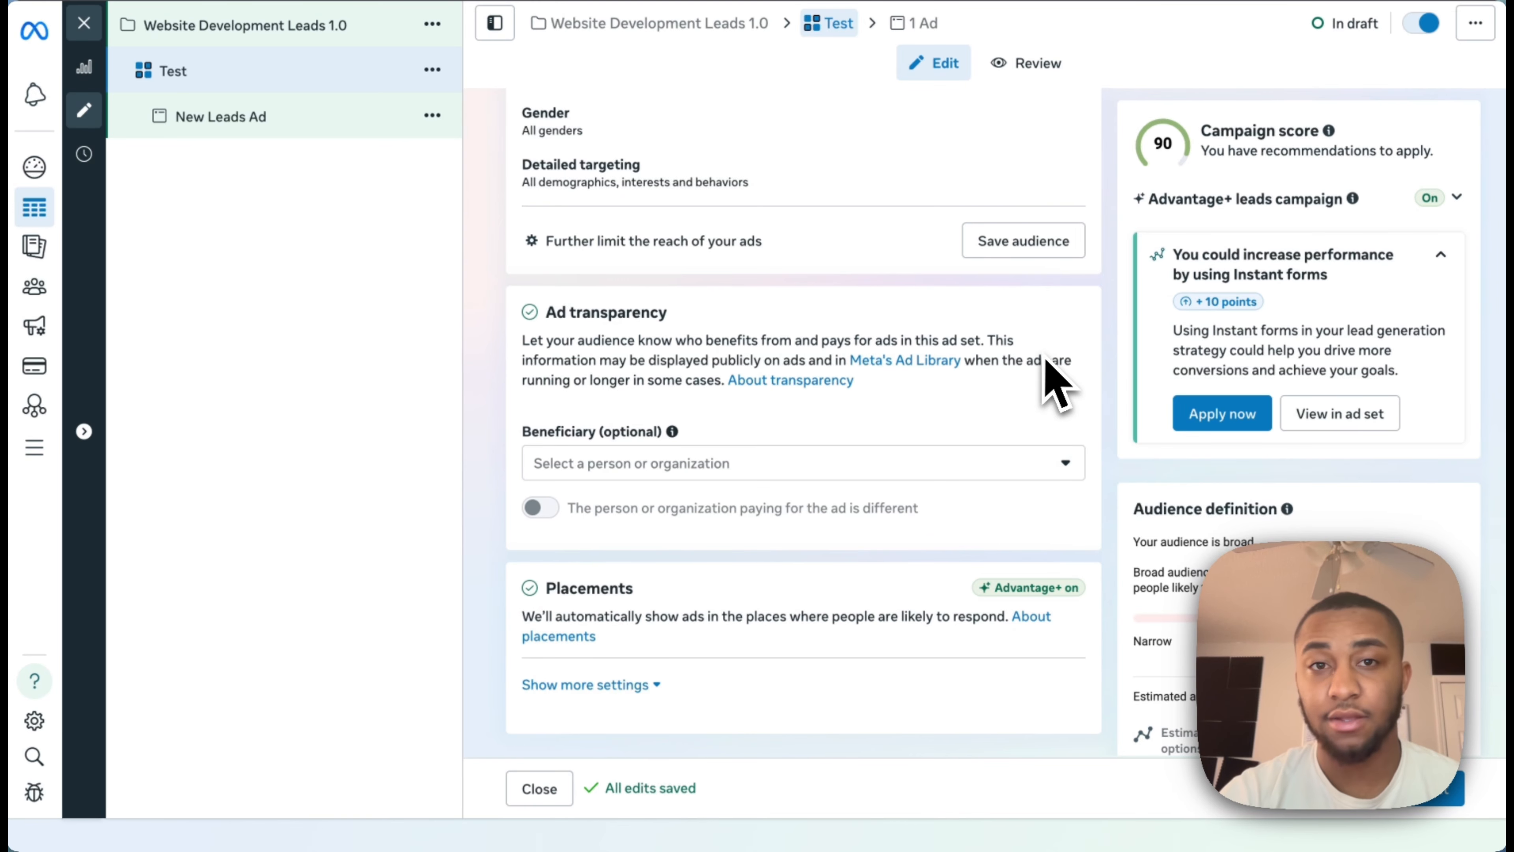
Try excluding Audience Network from the ad set's placement platforms, and include it again.
click(614, 686)
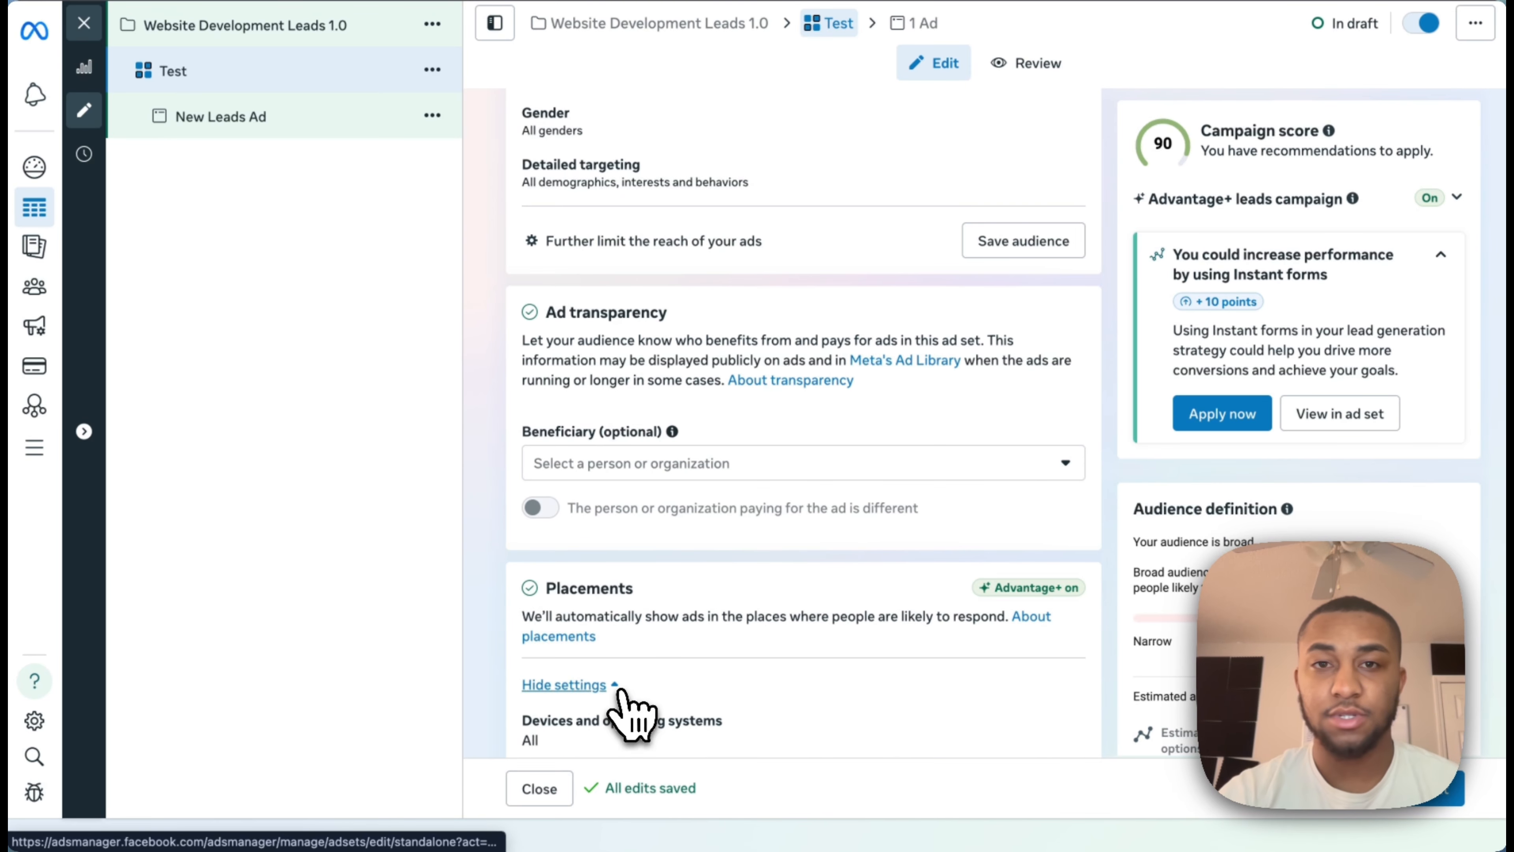
scroll(715, 642, down, 4)
scroll(709, 641, down, 2)
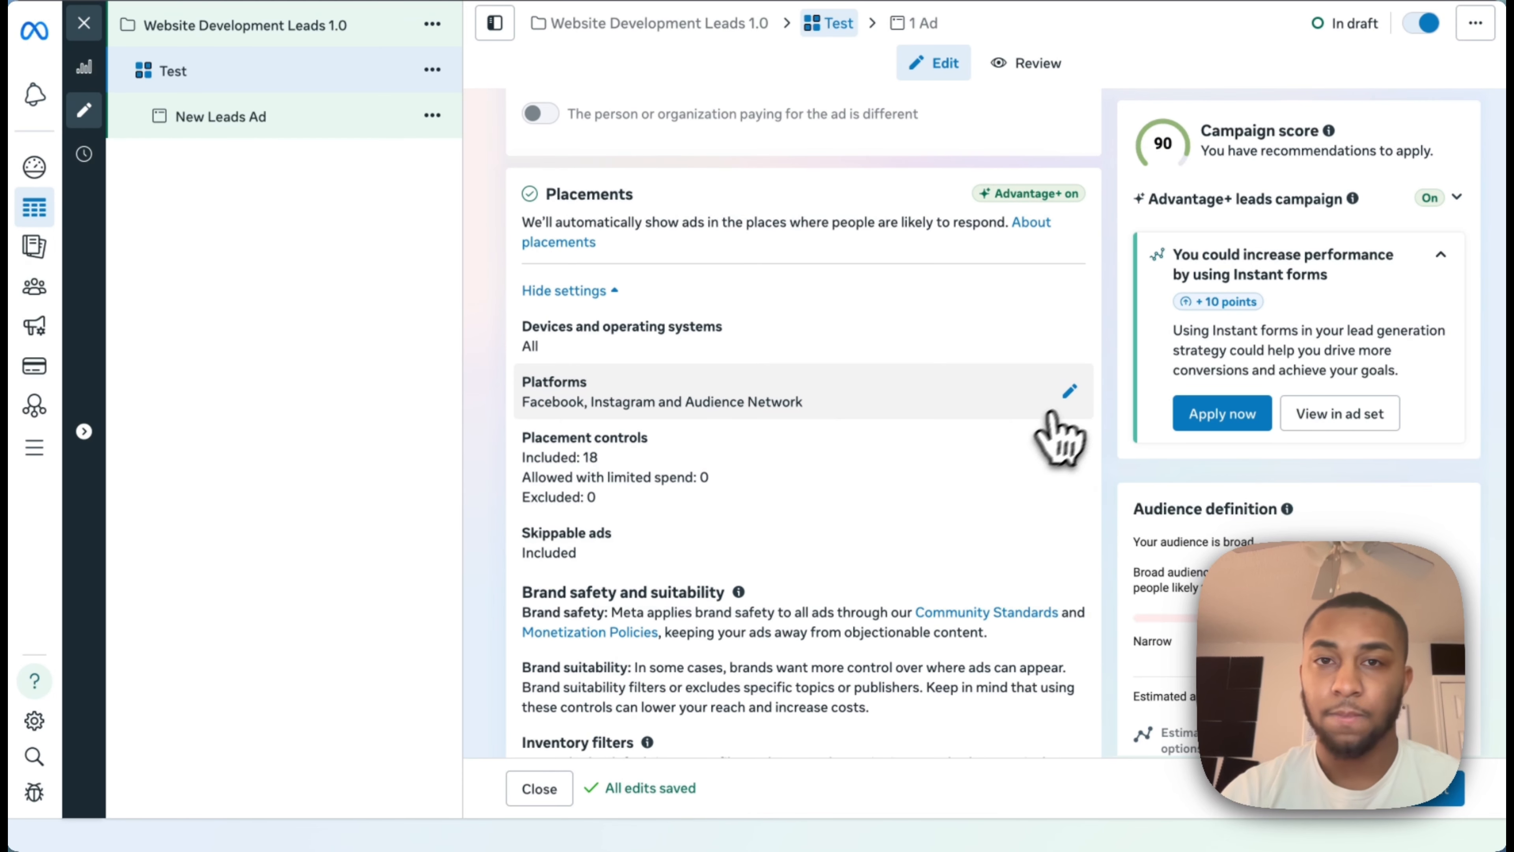
click(1073, 393)
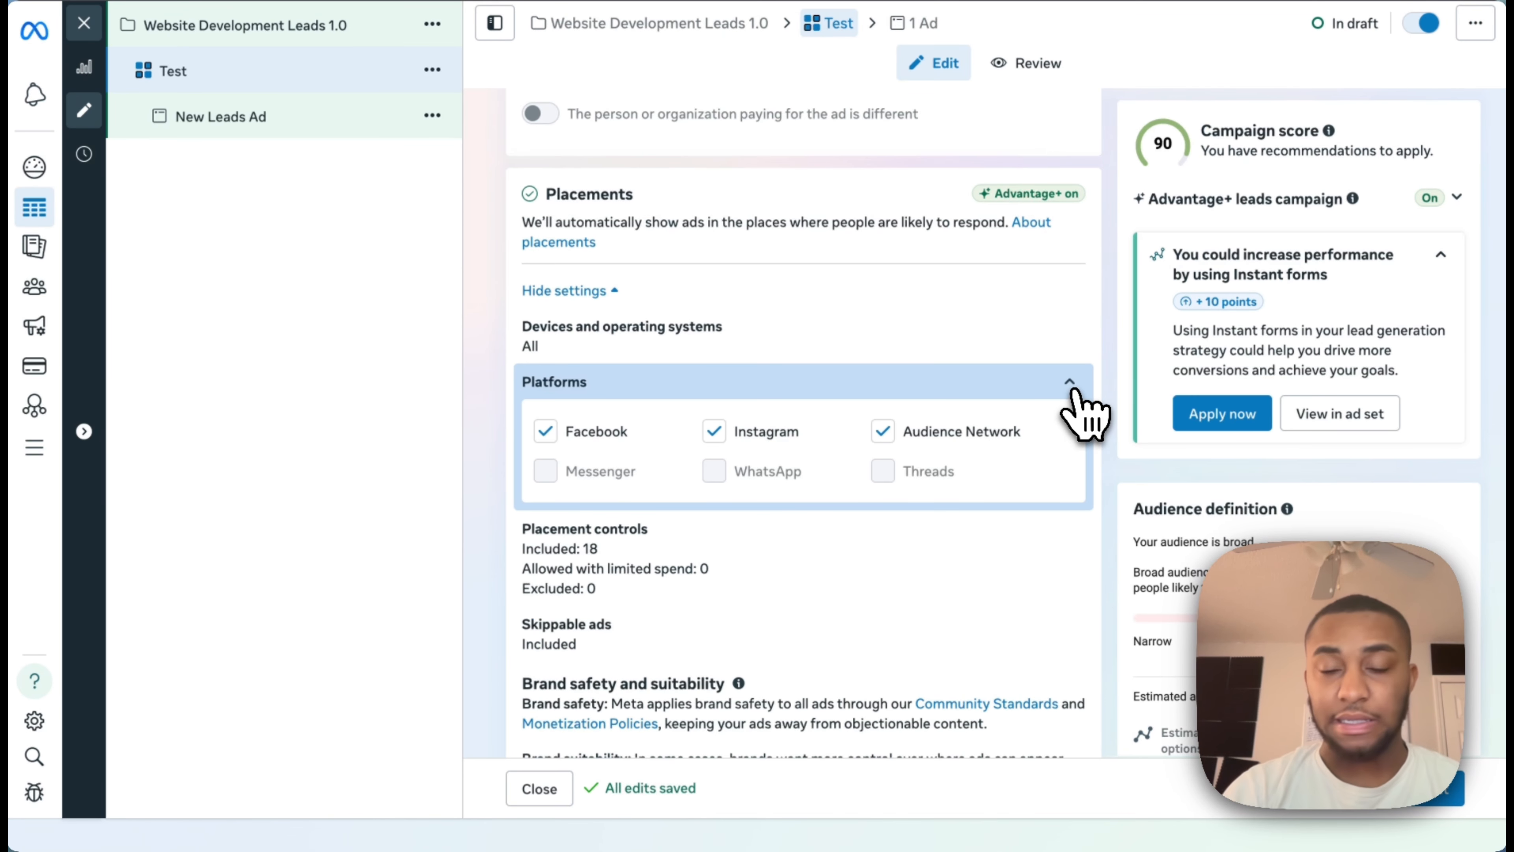
click(883, 431)
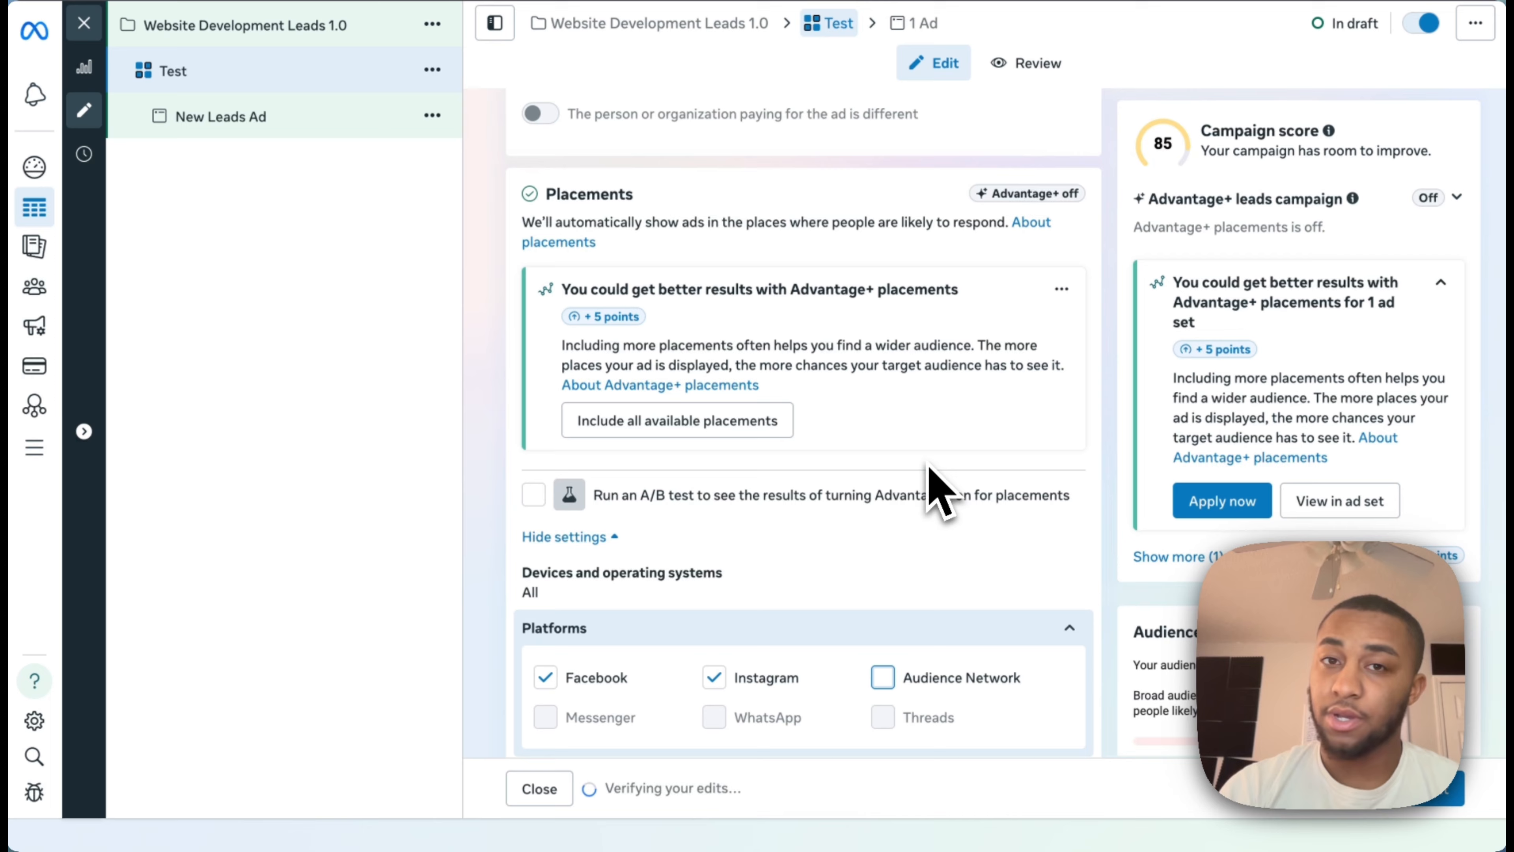
click(882, 677)
Review the placement controls, brand safety and inventory filter settings, and collapse the platform selection.
scroll(983, 627, down, 2)
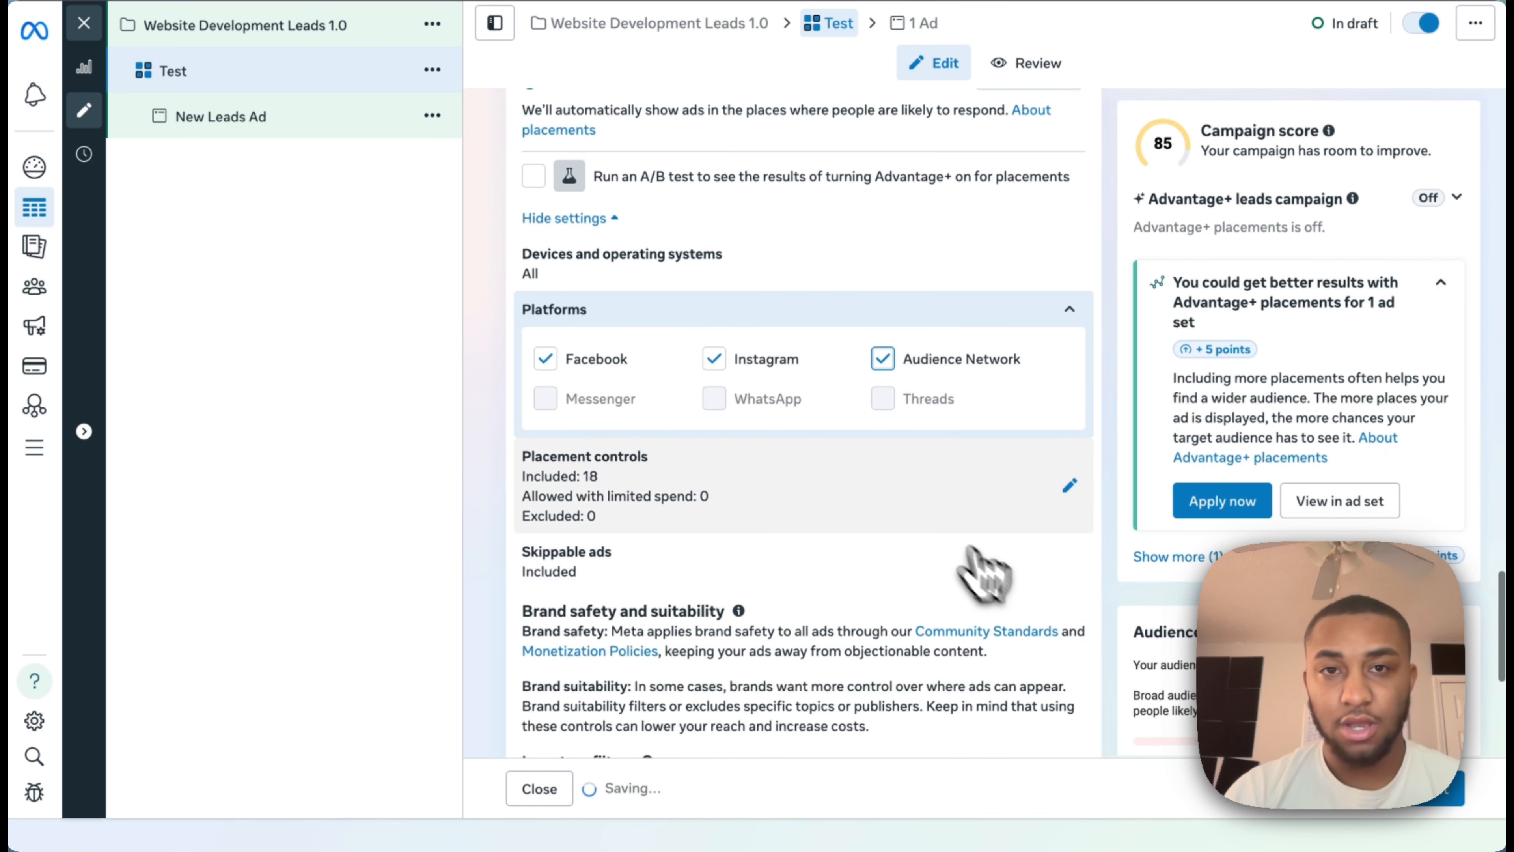
scroll(1008, 433, down, 7)
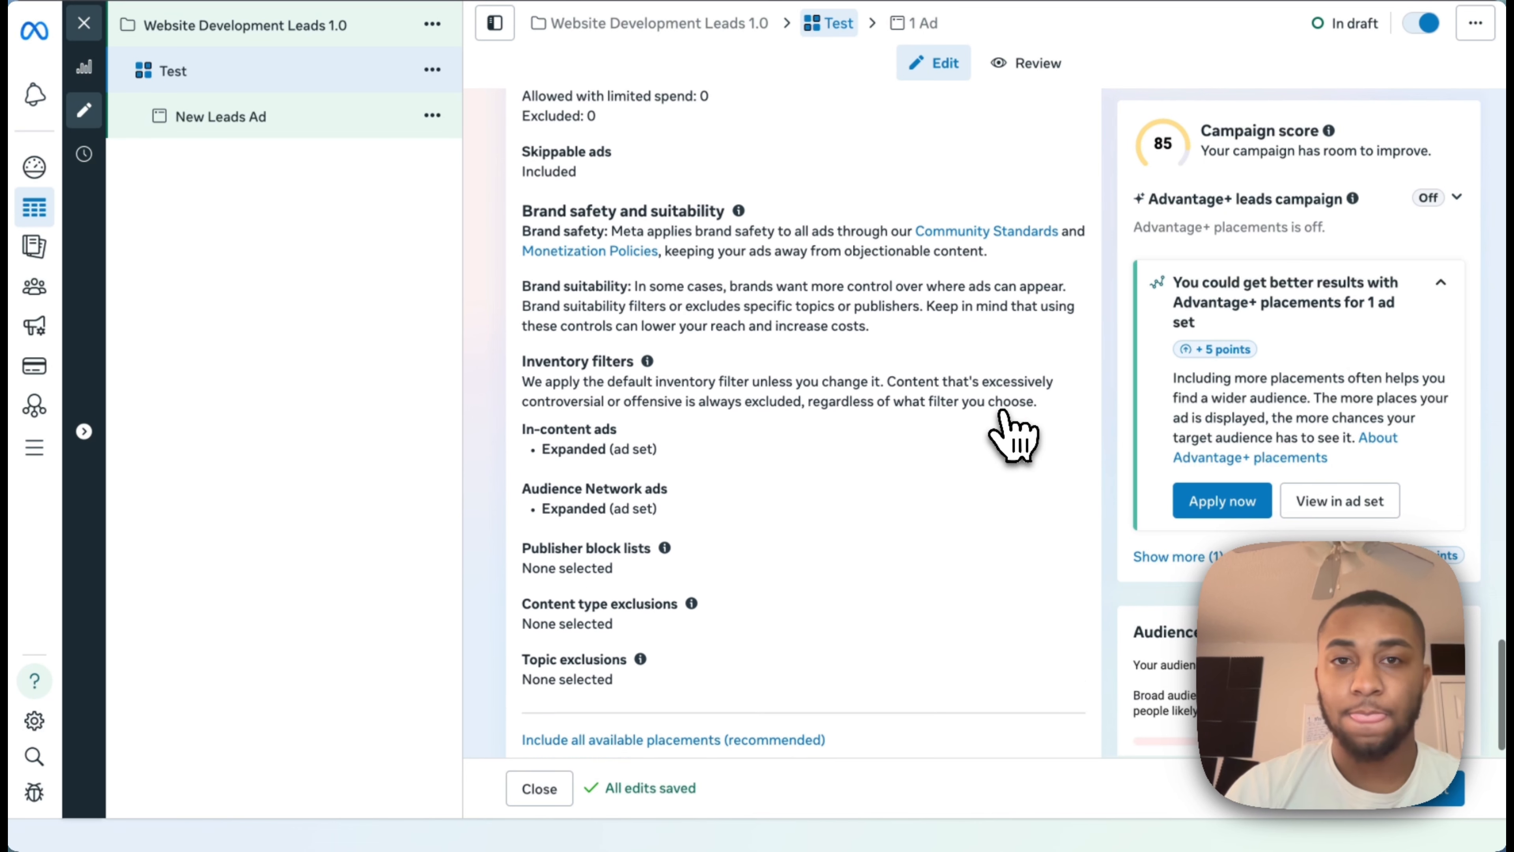
scroll(1004, 412, up, 8)
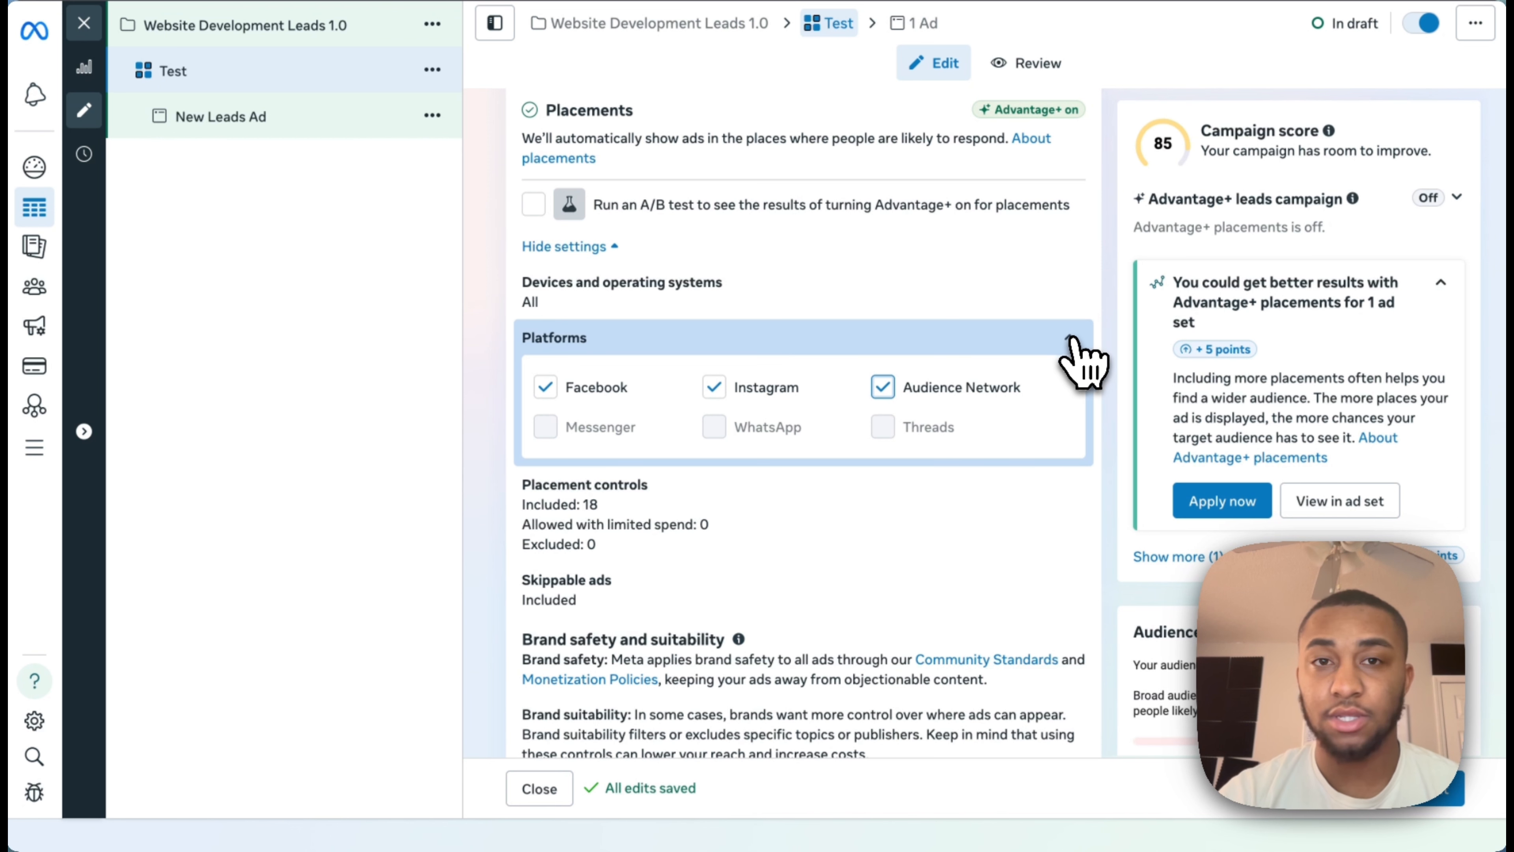
click(1072, 339)
Apply the Advantage+ placements recommendation to the ad set and review the placement settings down to topic exclusions.
scroll(1031, 321, up, 10)
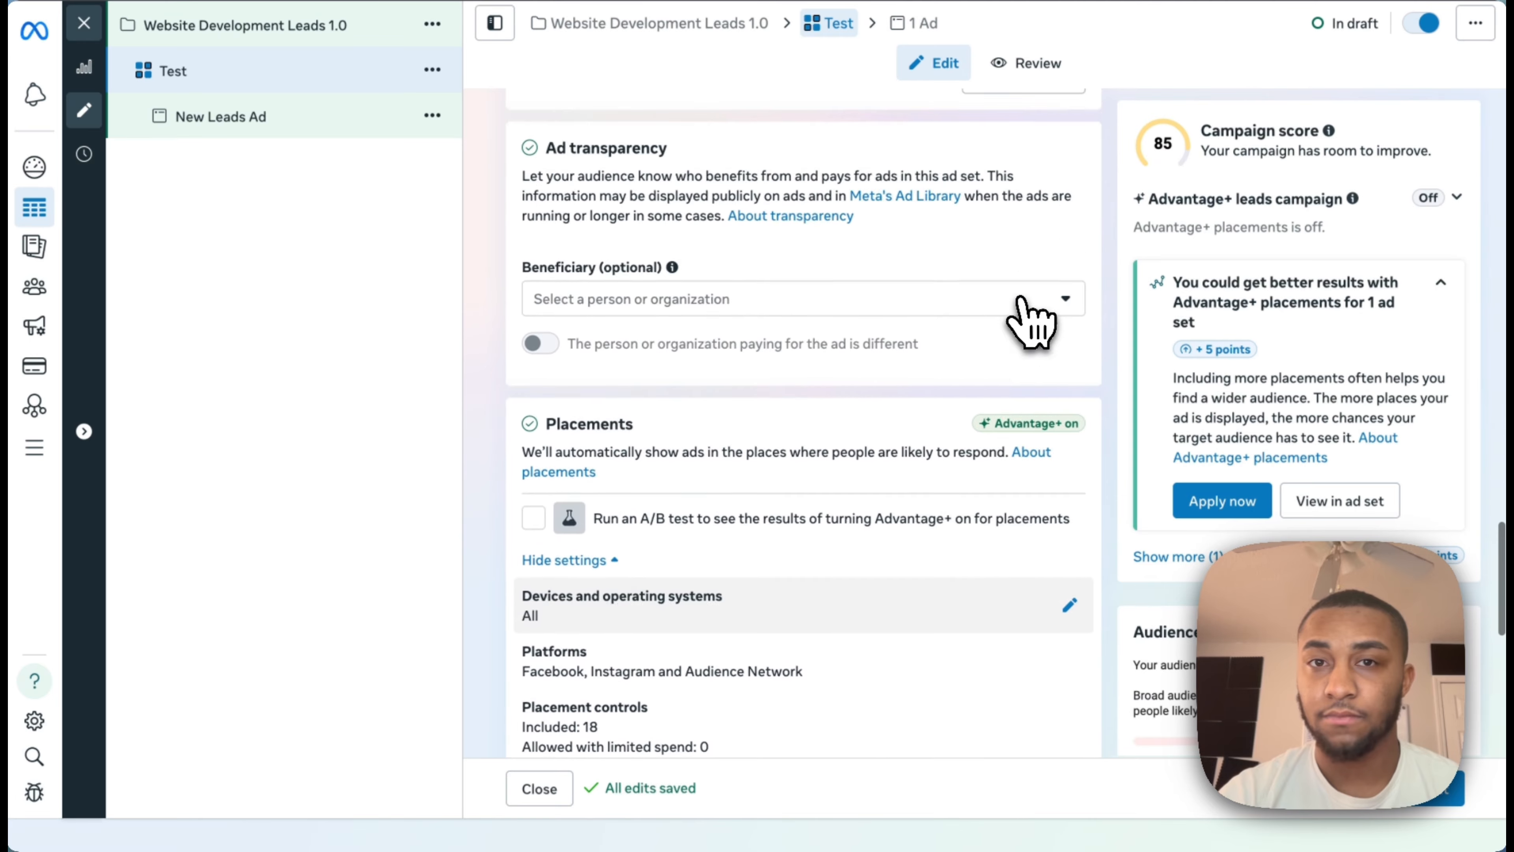
scroll(1031, 328, up, 6)
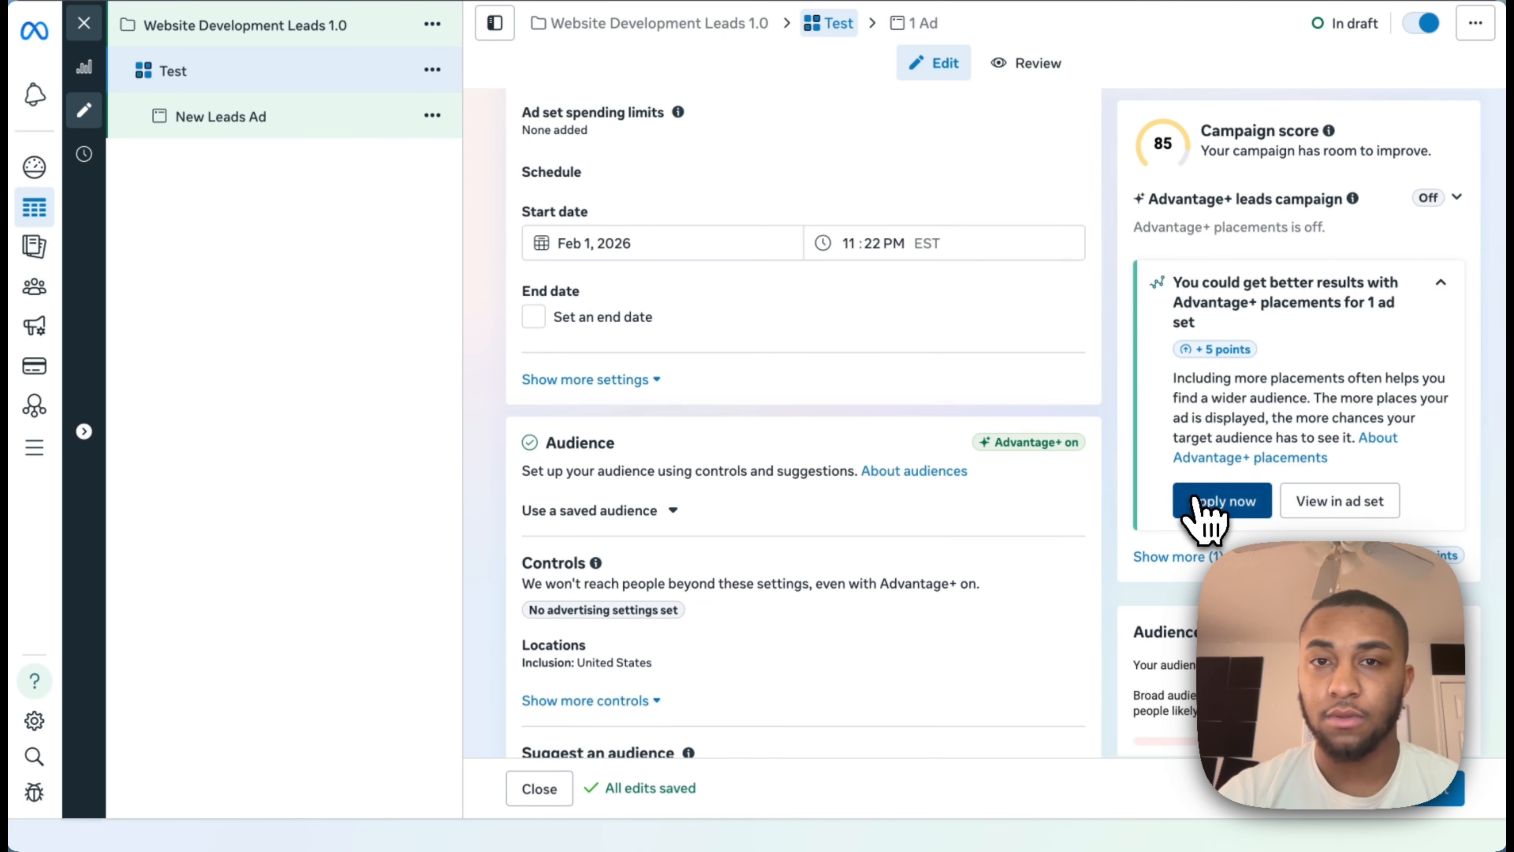
click(1210, 507)
scroll(948, 501, down, 5)
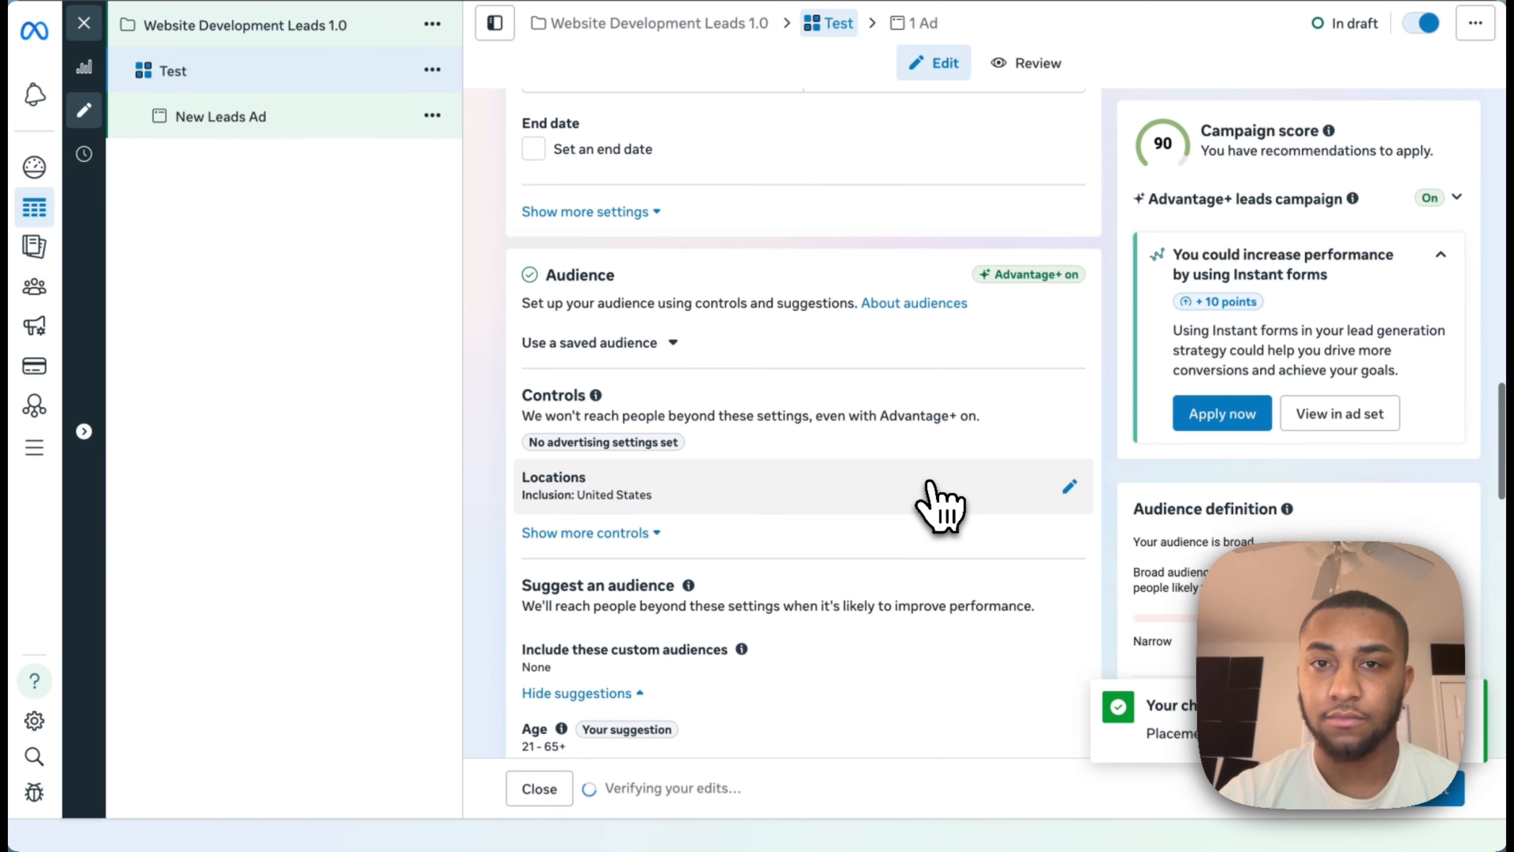
scroll(931, 484, down, 12)
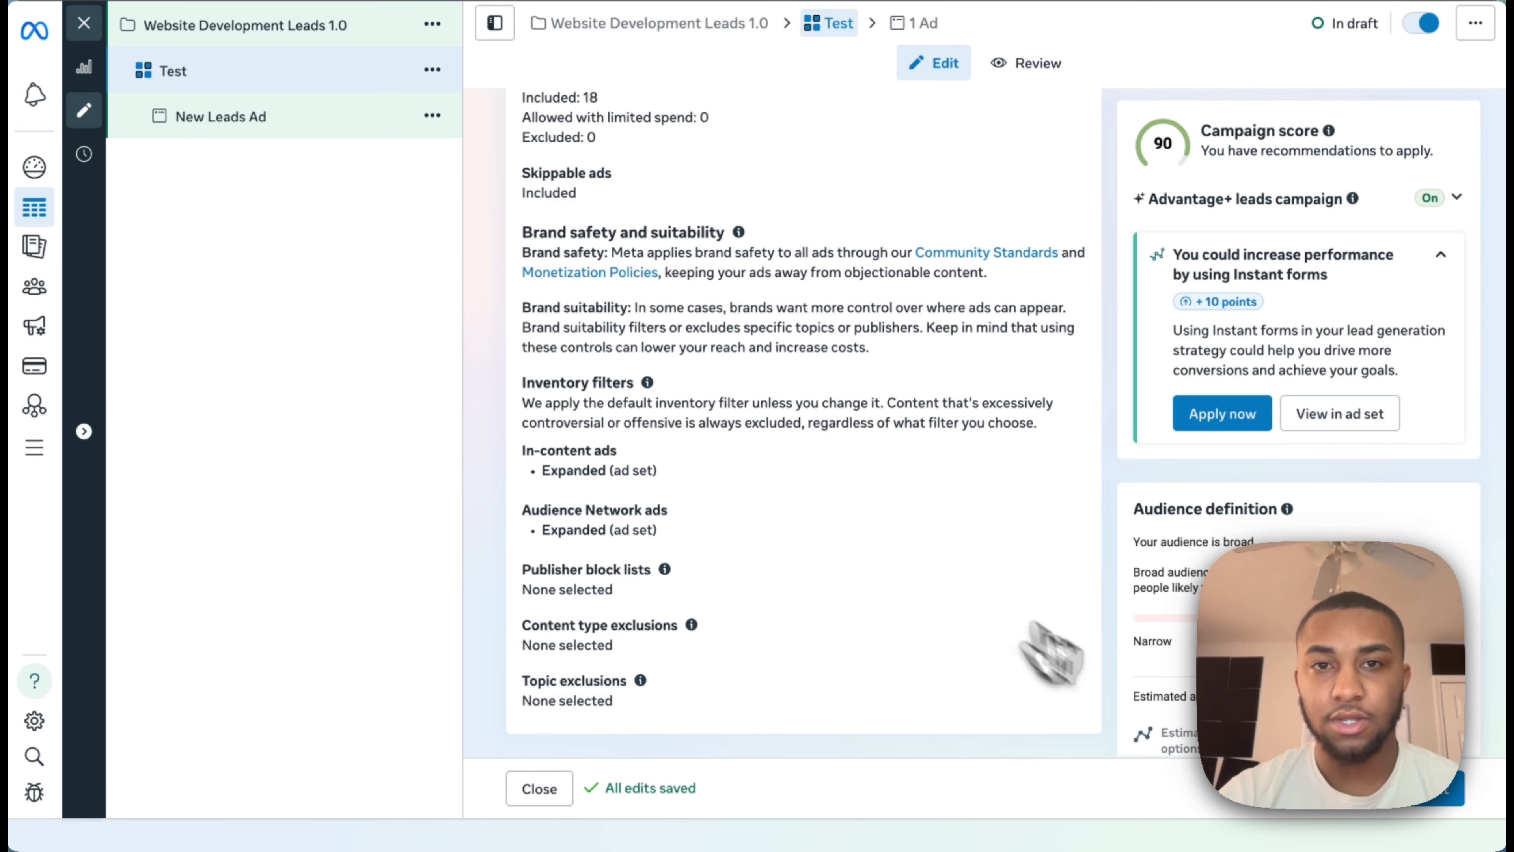
Finish reviewing the ad set's placement settings and proceed to the New Leads Ad level.
scroll(871, 367, up, 4)
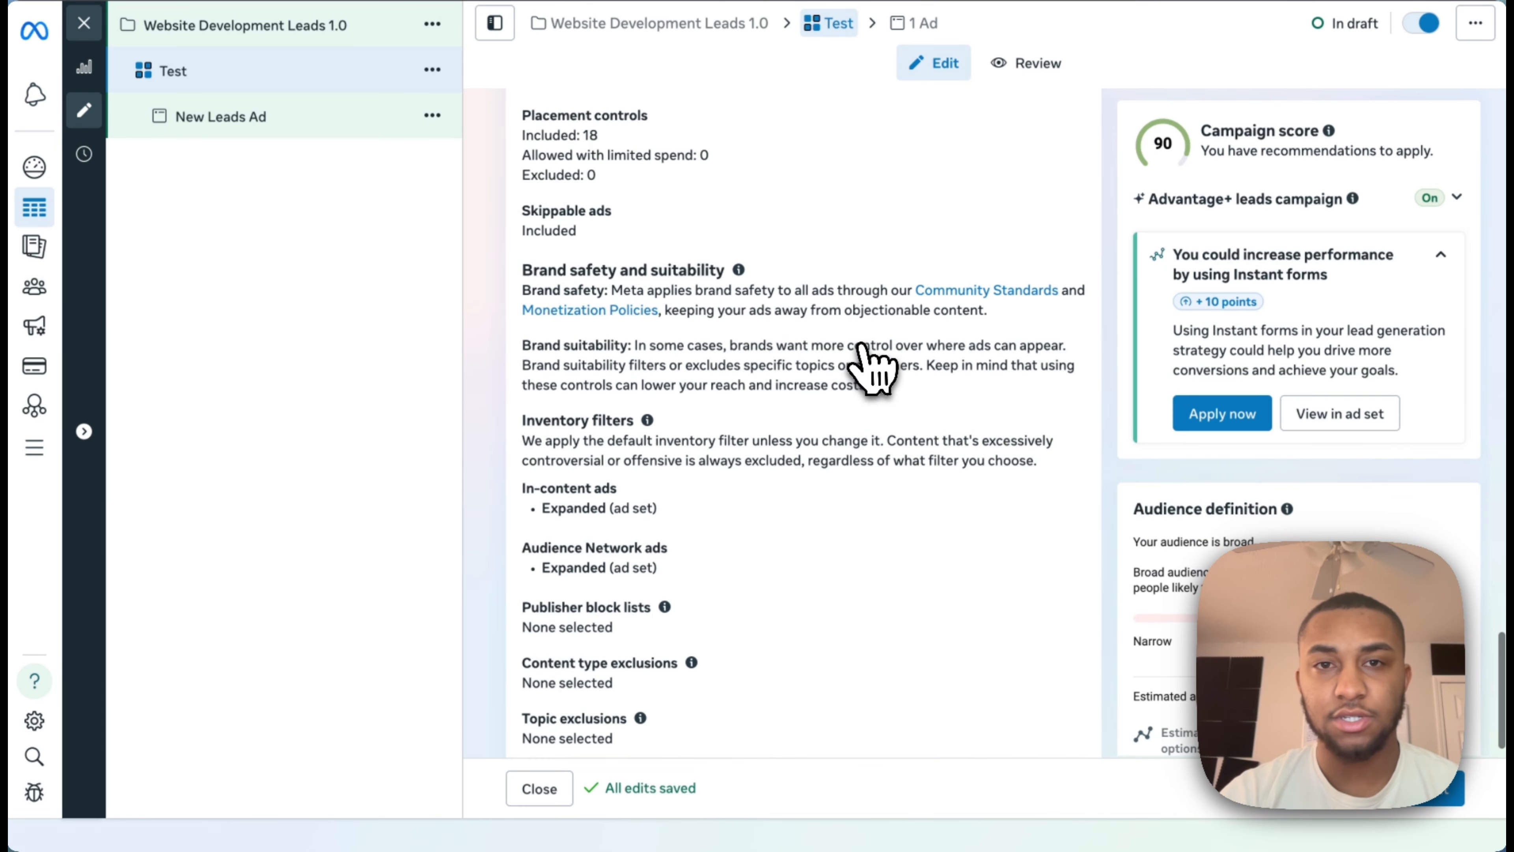
scroll(871, 367, up, 2)
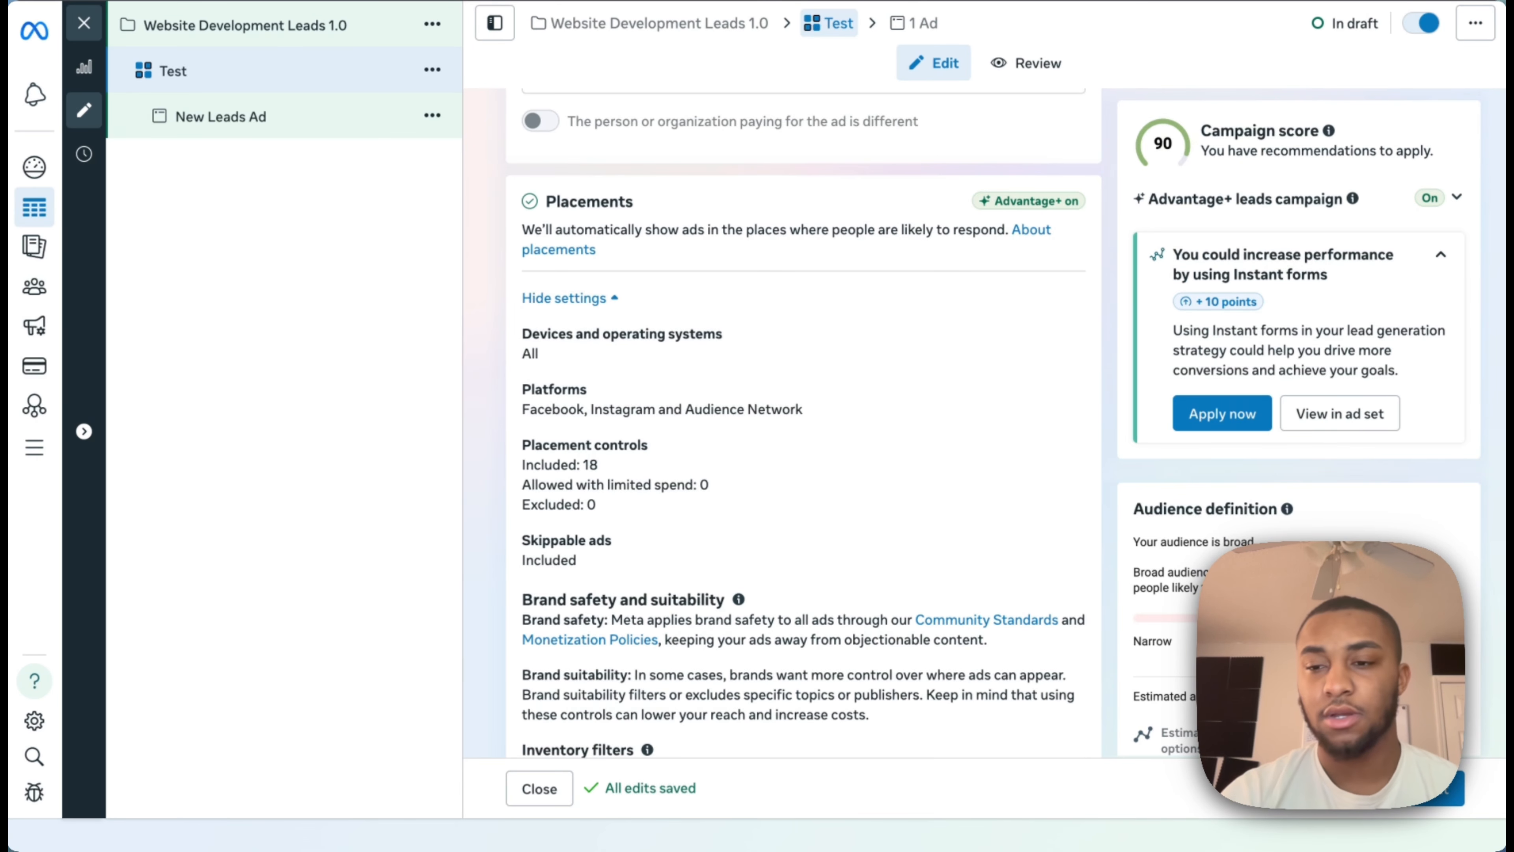
click(1440, 800)
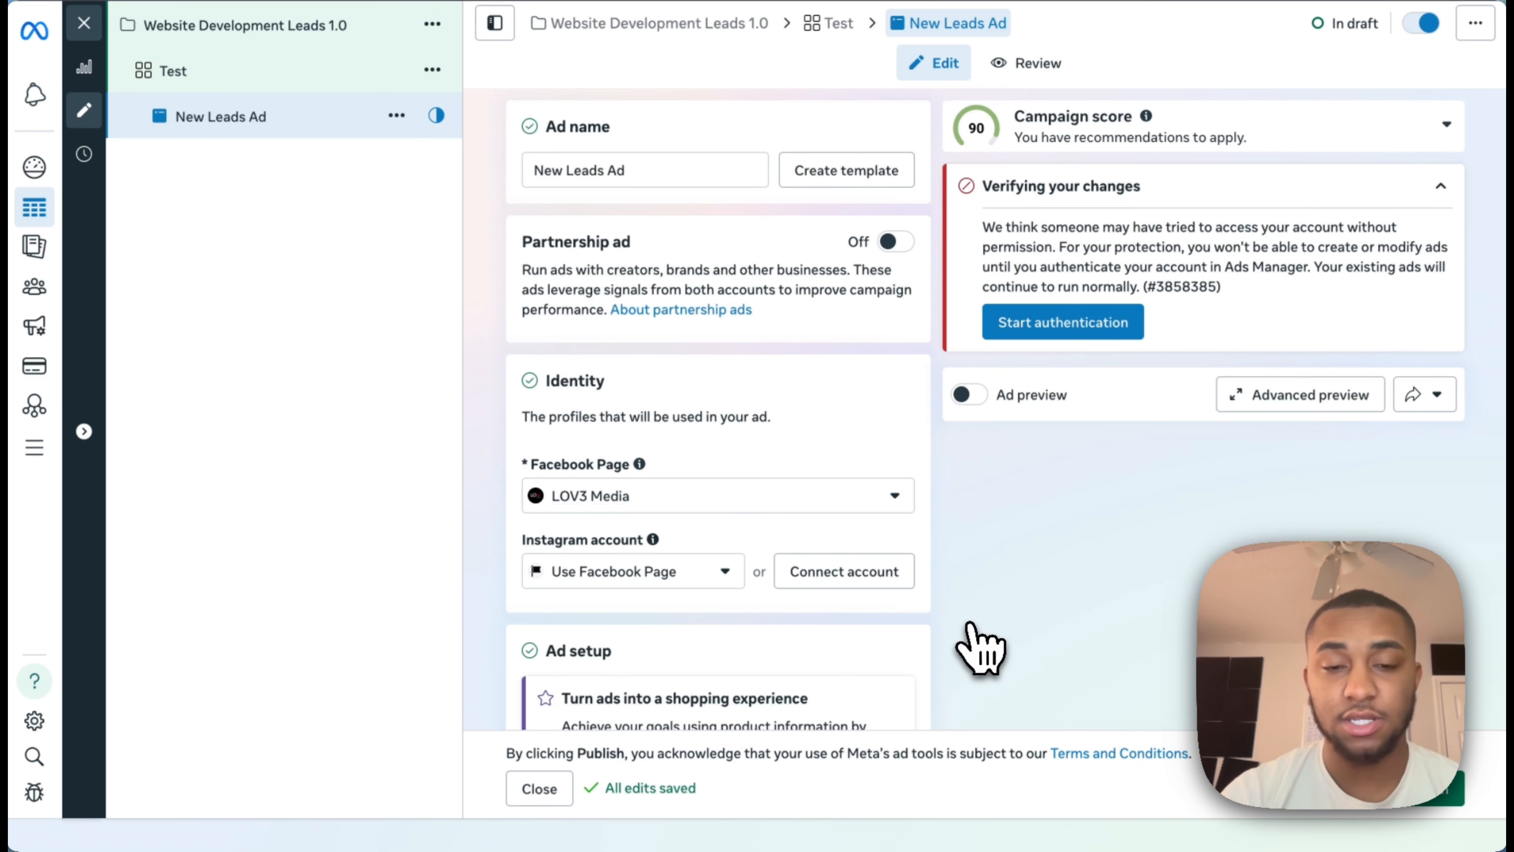
Turn off multi-advertiser ads in the New Leads Ad's setup.
scroll(906, 597, down, 7)
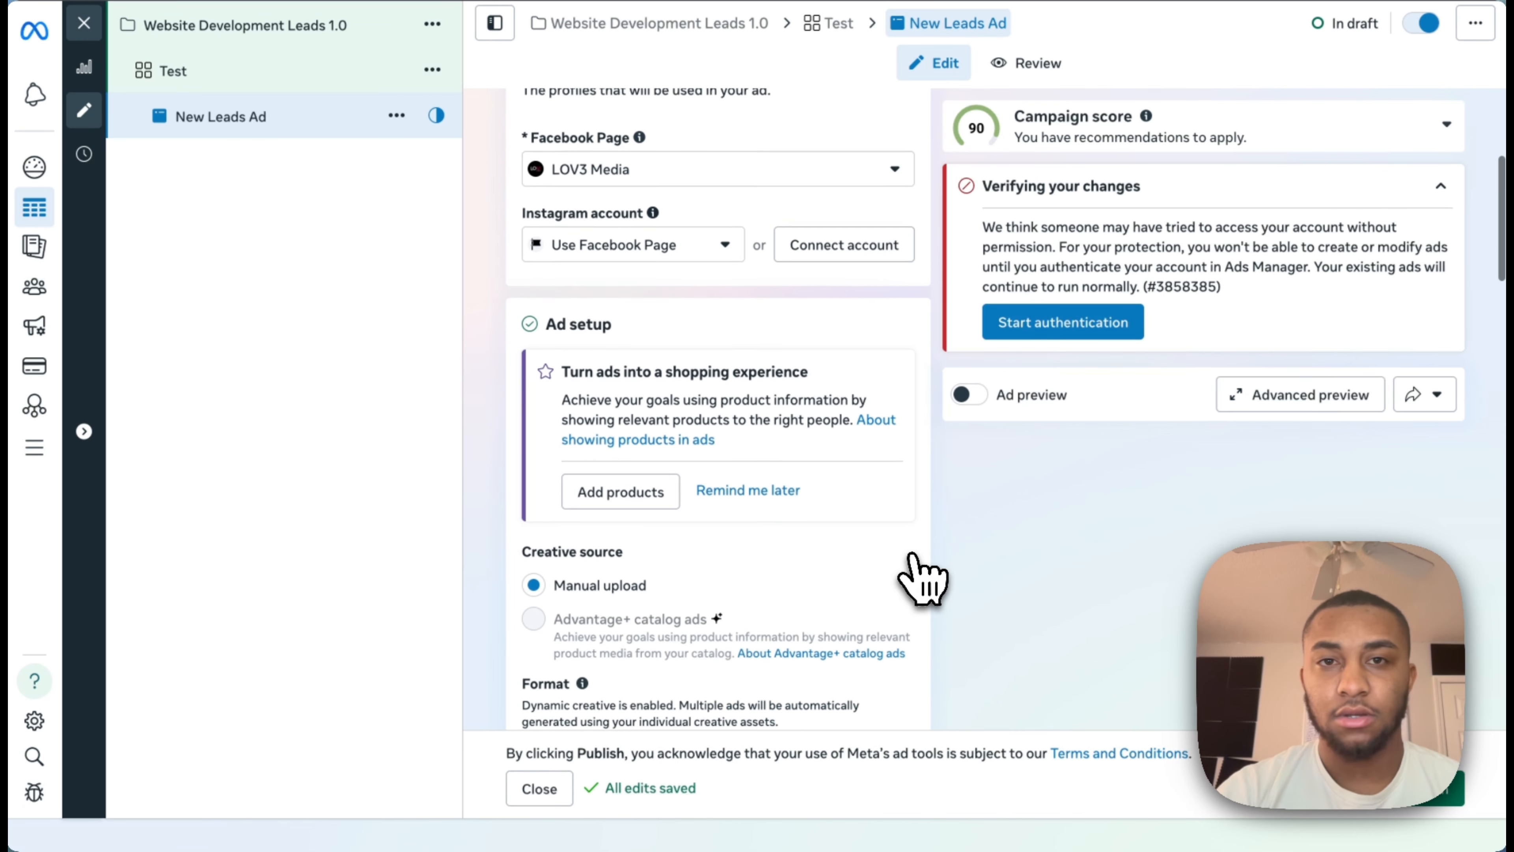
mouse_move(913, 557)
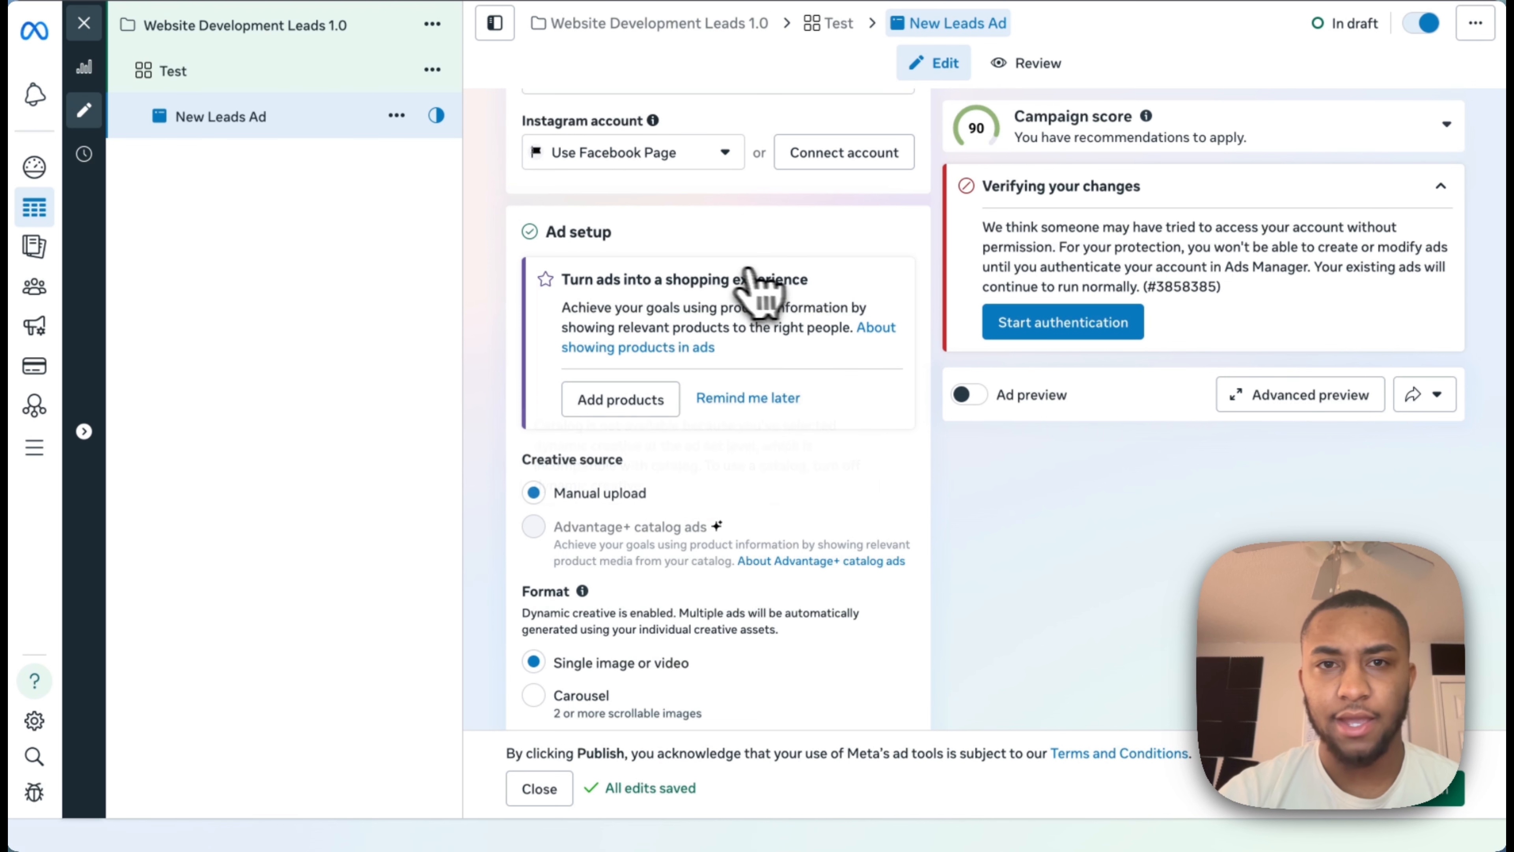
scroll(903, 510, up, 1)
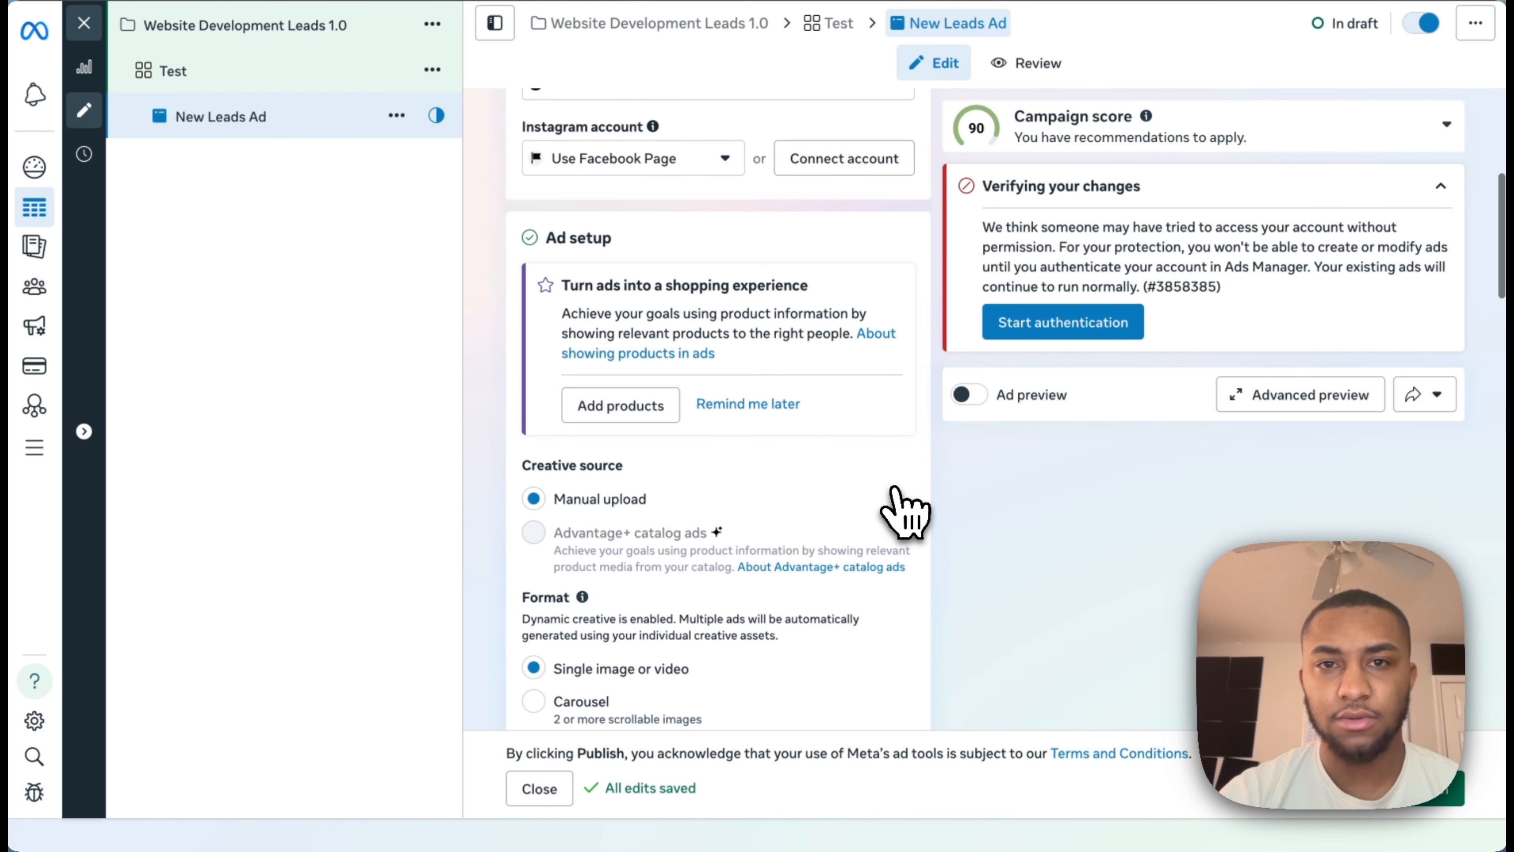
scroll(905, 512, down, 5)
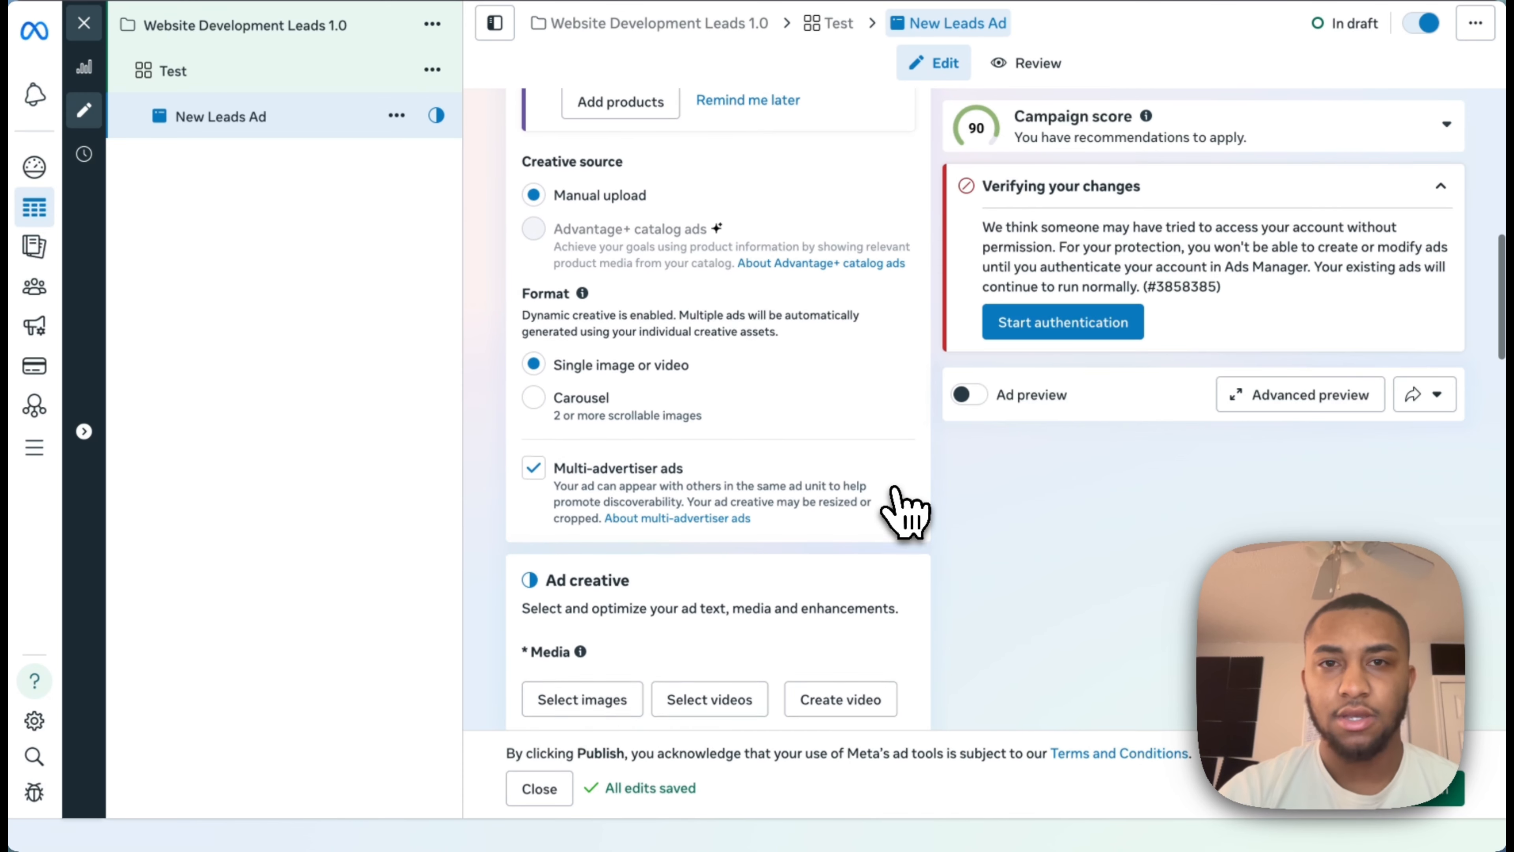
scroll(905, 512, down, 1)
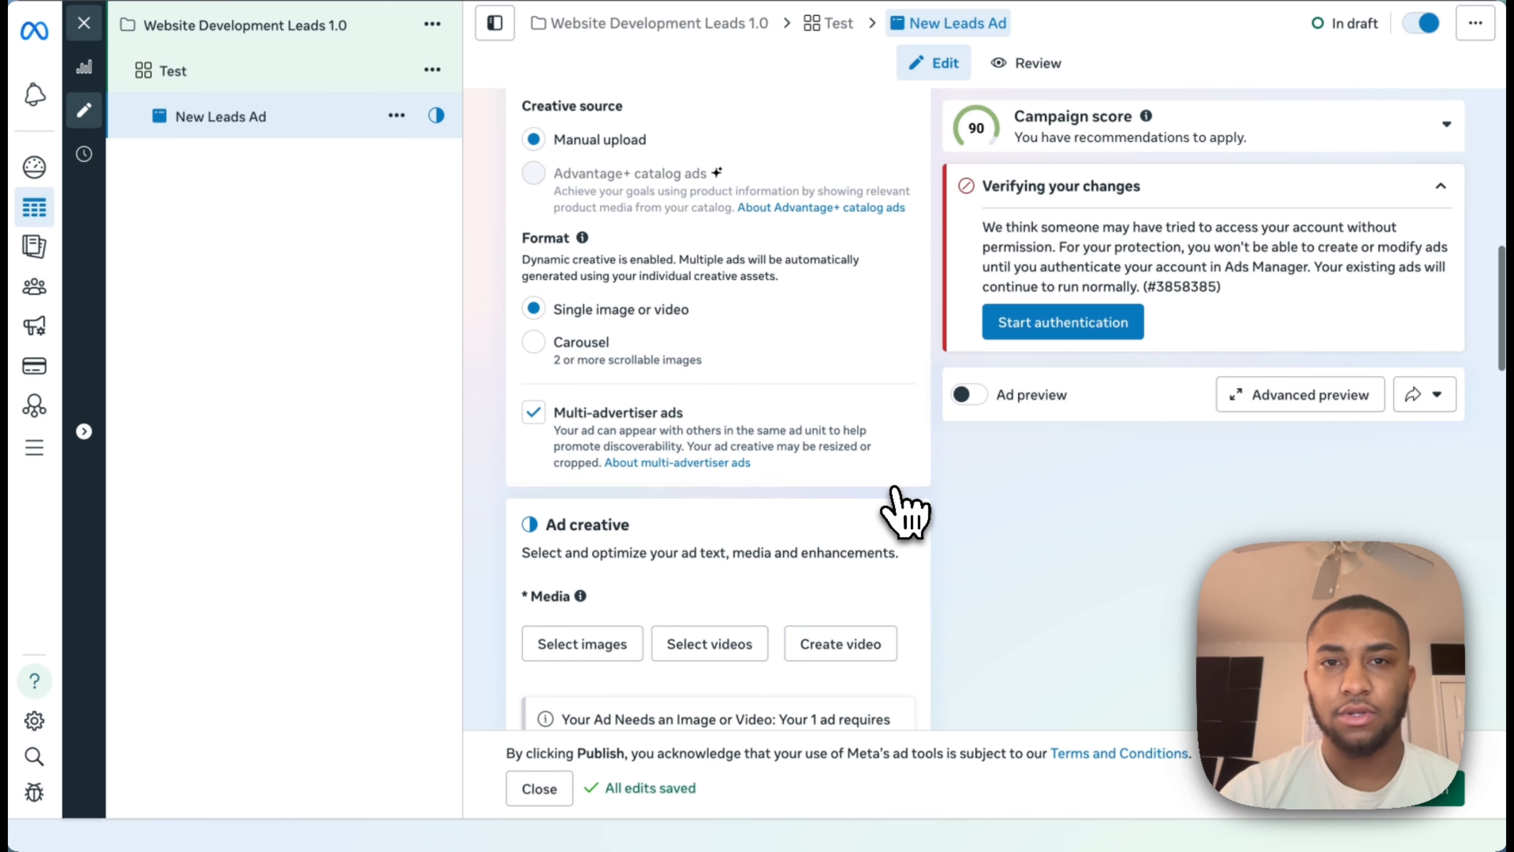
click(533, 413)
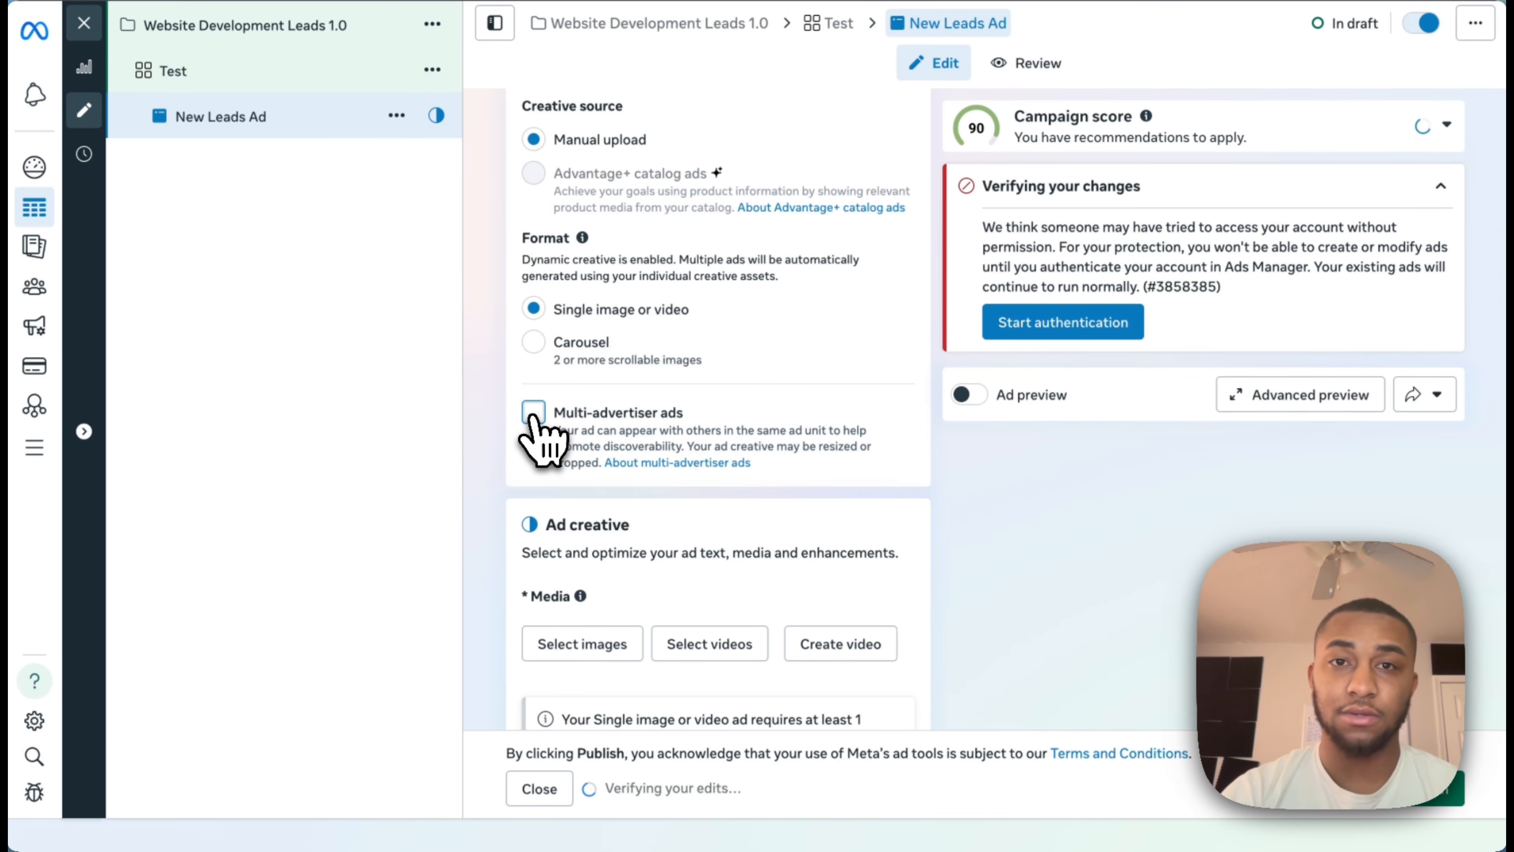
Add the five 1400 × 1800 website promotion designs from the account images as the ad's media.
scroll(716, 439, down, 5)
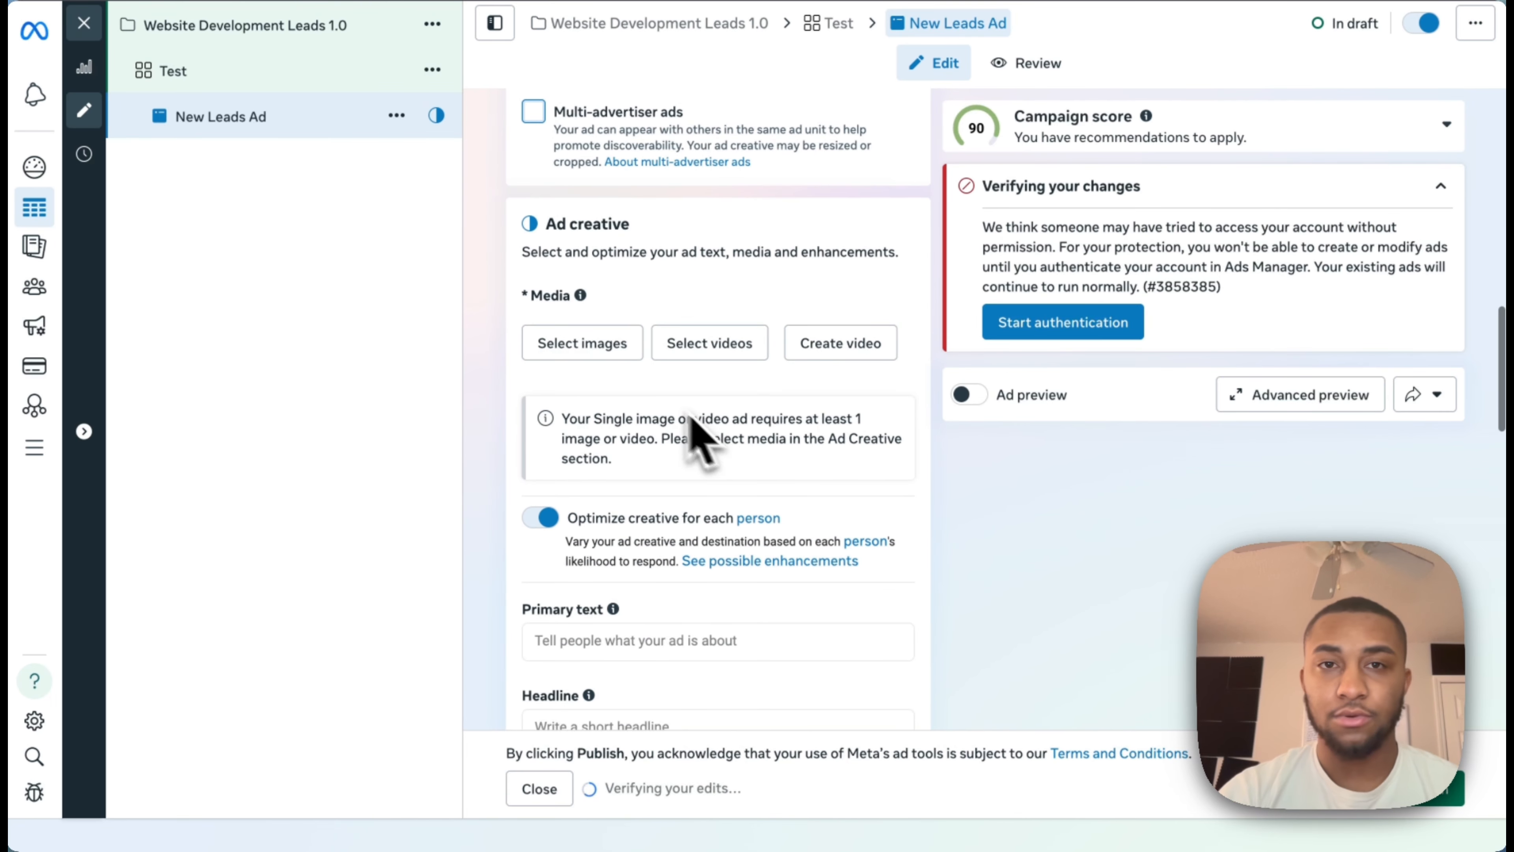
scroll(672, 406, down, 2)
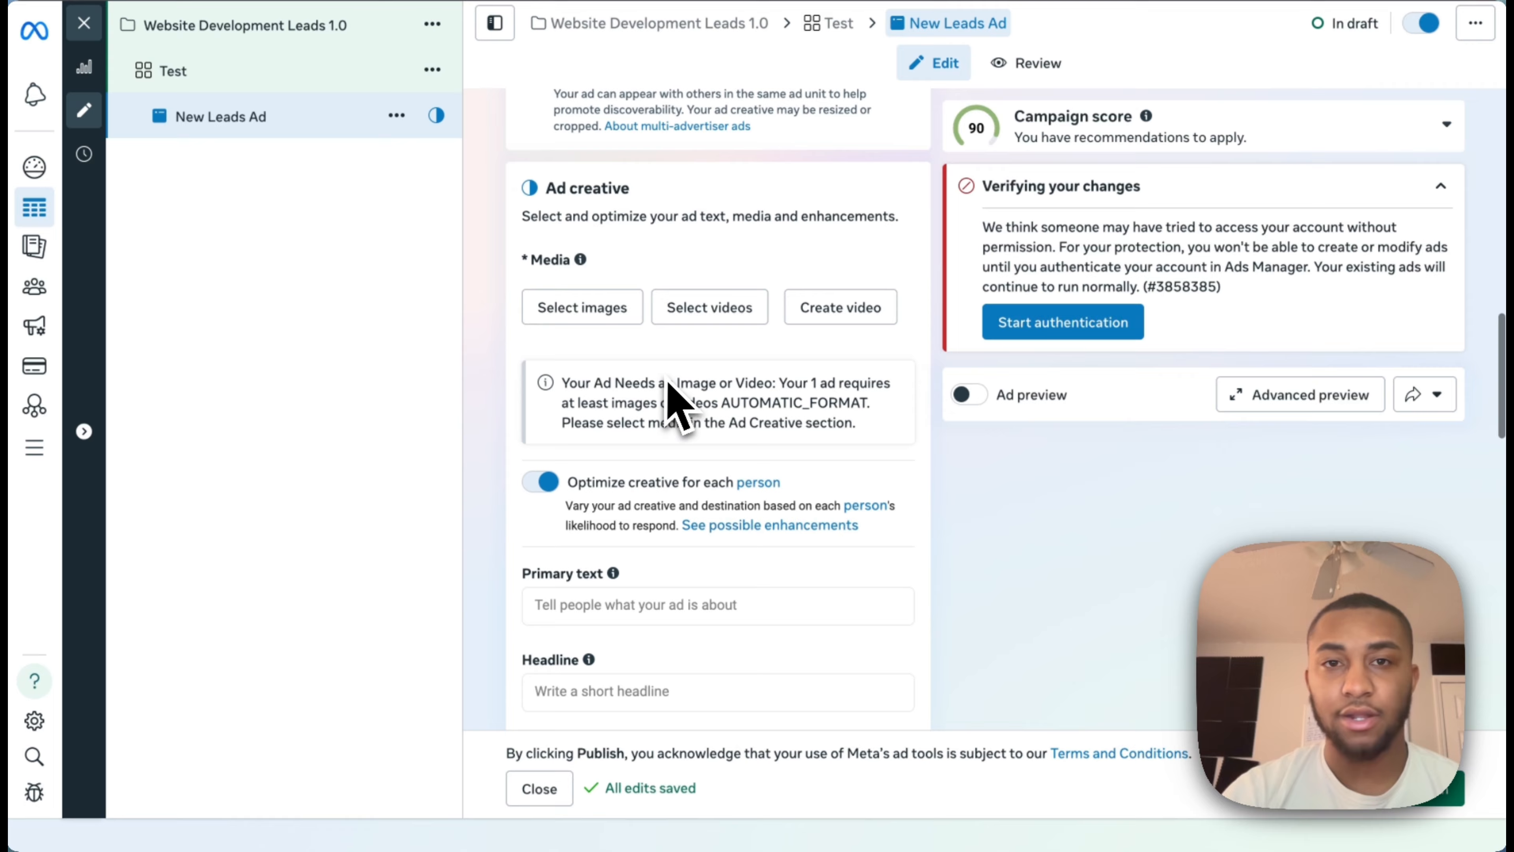
click(605, 266)
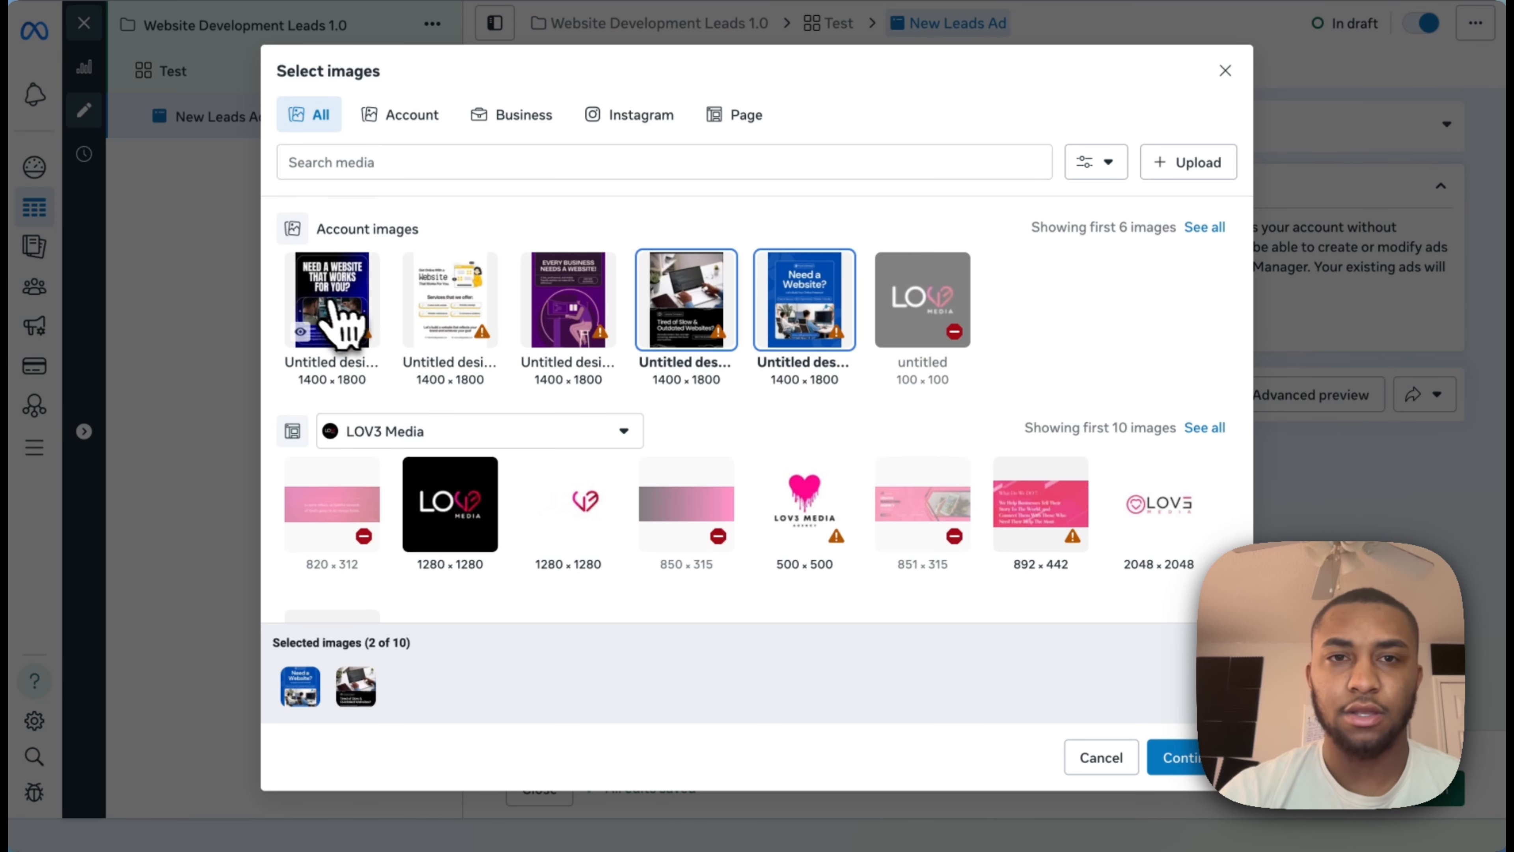
click(328, 311)
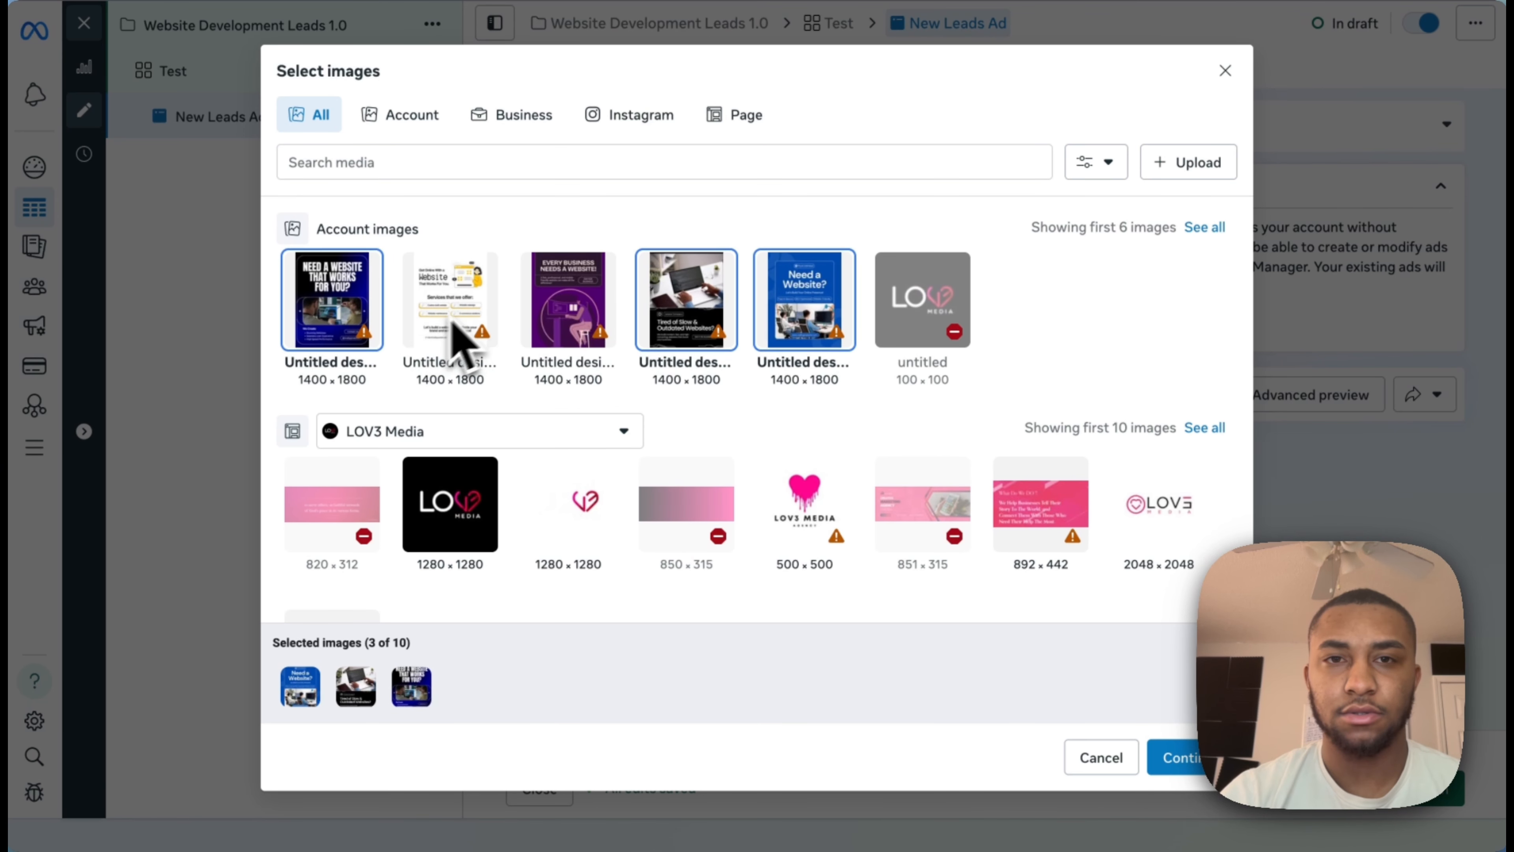
click(572, 313)
click(434, 292)
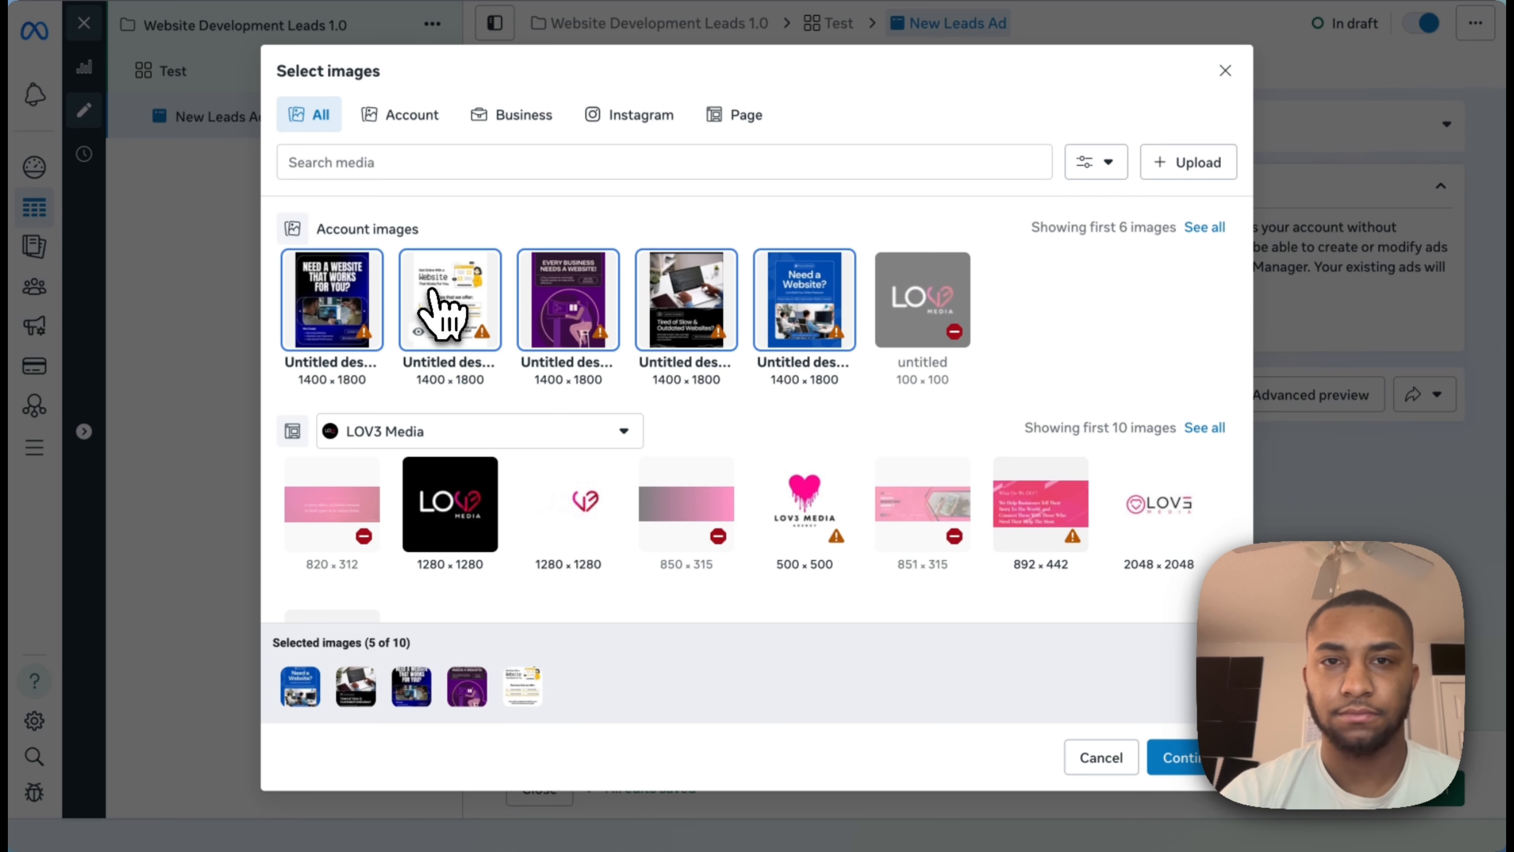
click(1180, 757)
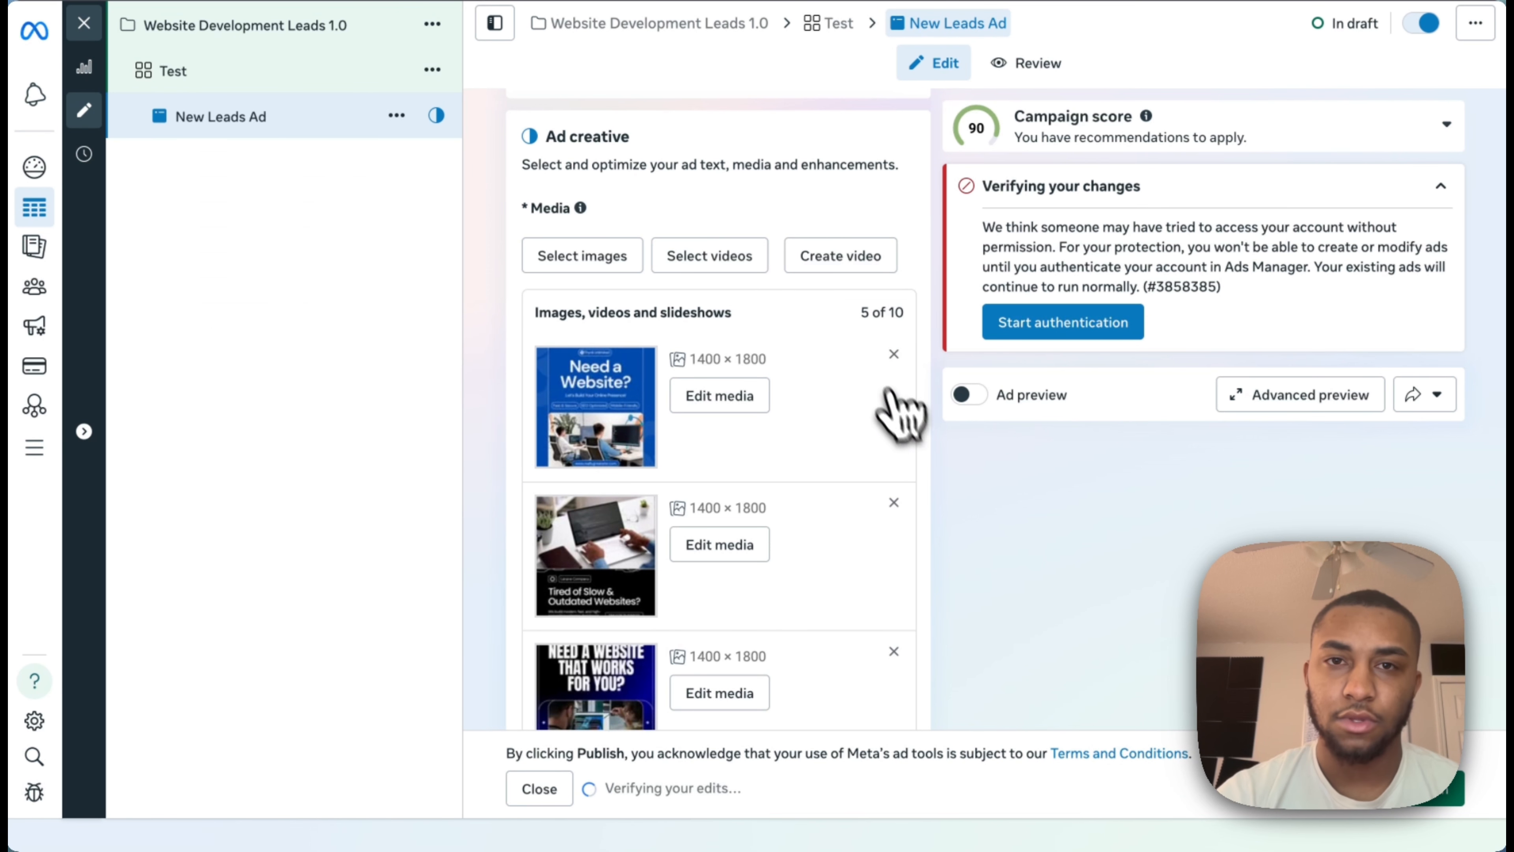
Review the ad creative's media list and its primary text, headline, description and website URL fields.
scroll(894, 406, down, 4)
scroll(885, 390, up, 4)
scroll(884, 389, up, 1)
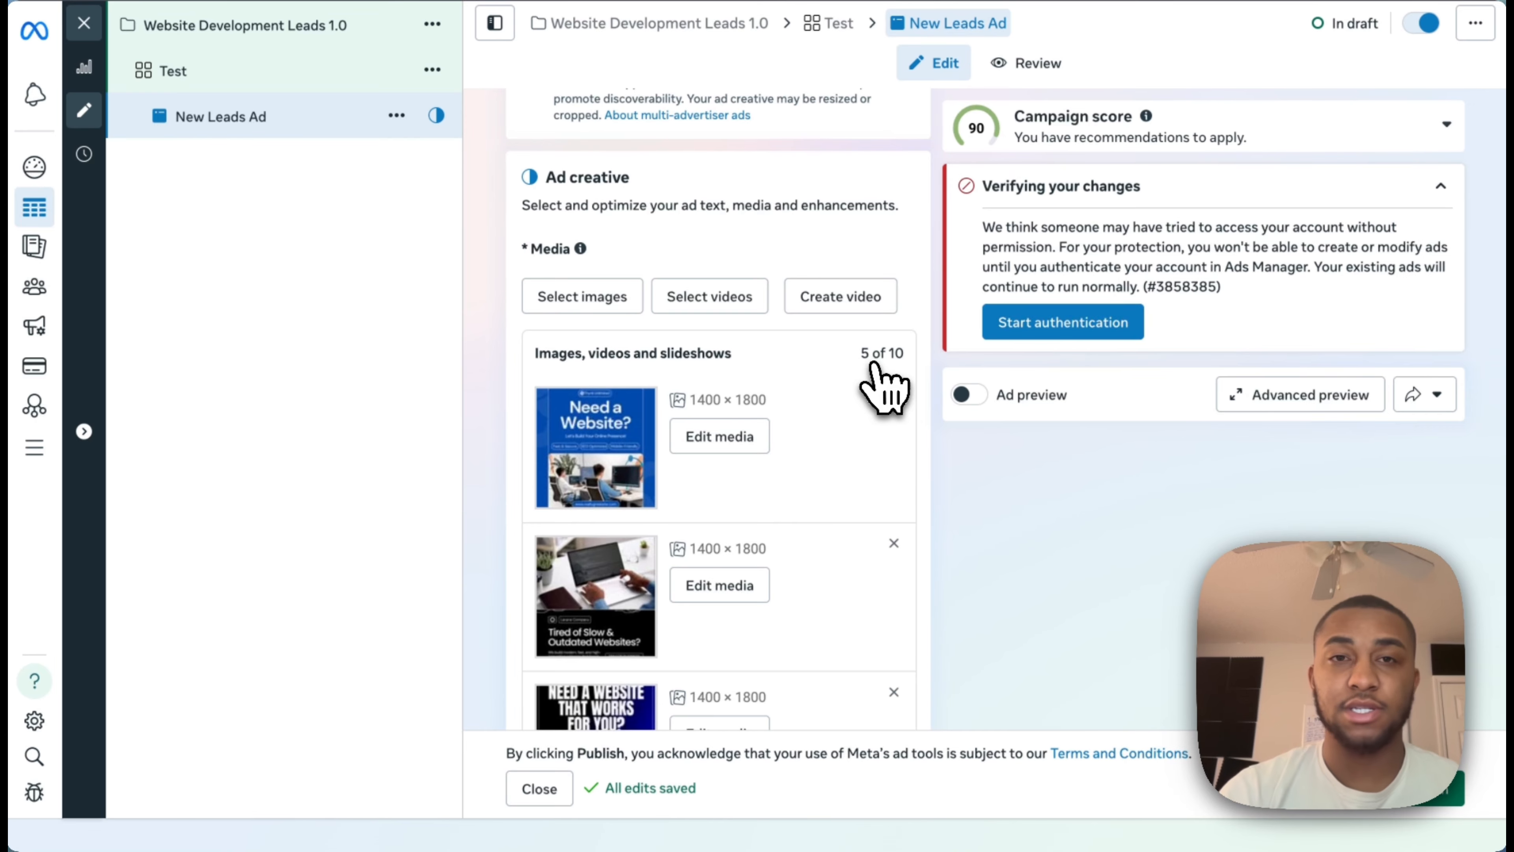
scroll(886, 322, down, 6)
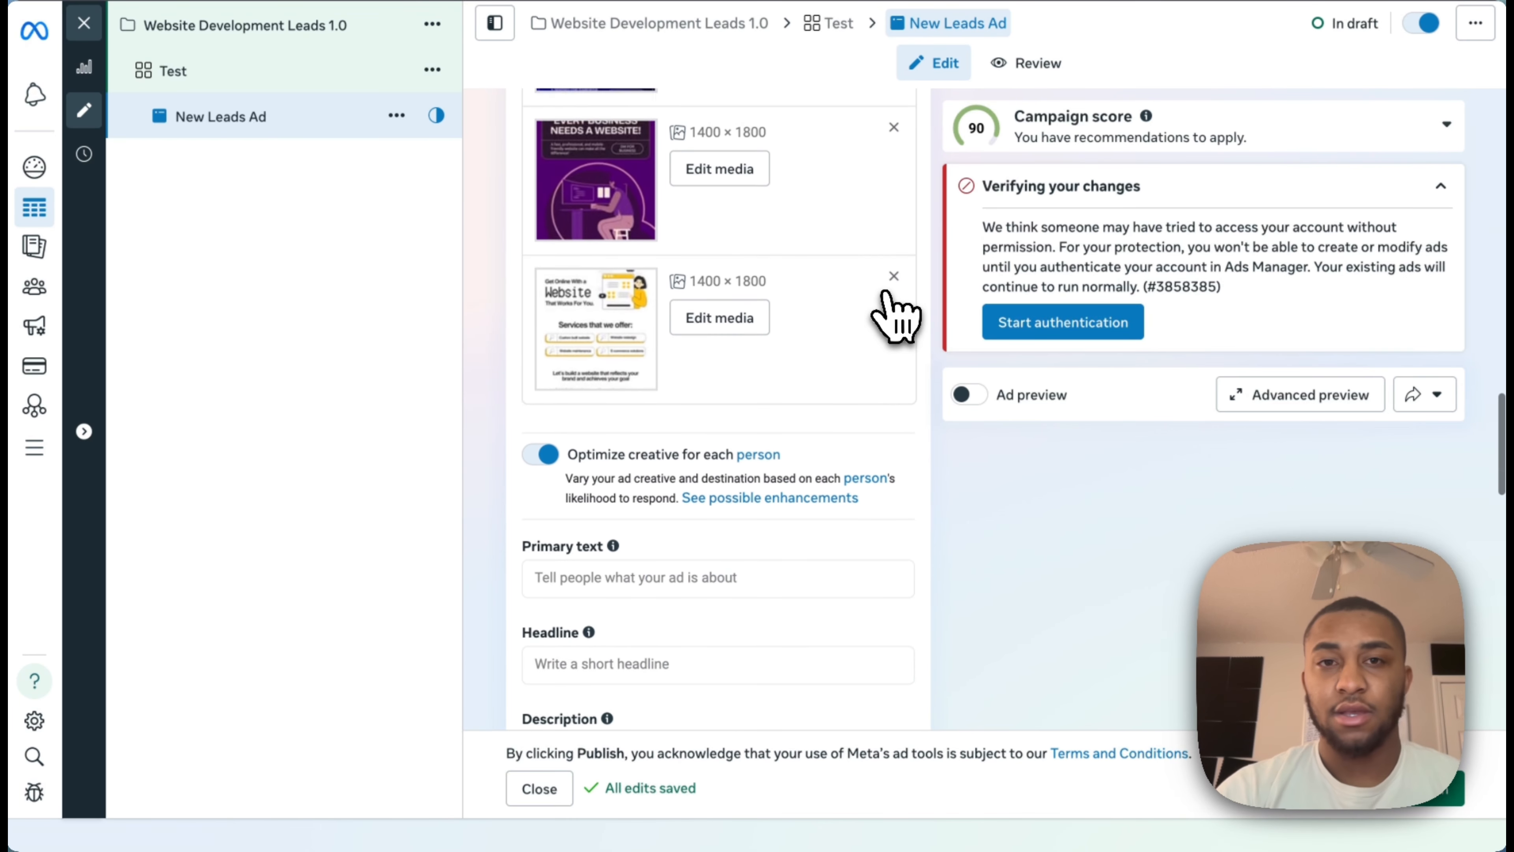
scroll(894, 316, down, 5)
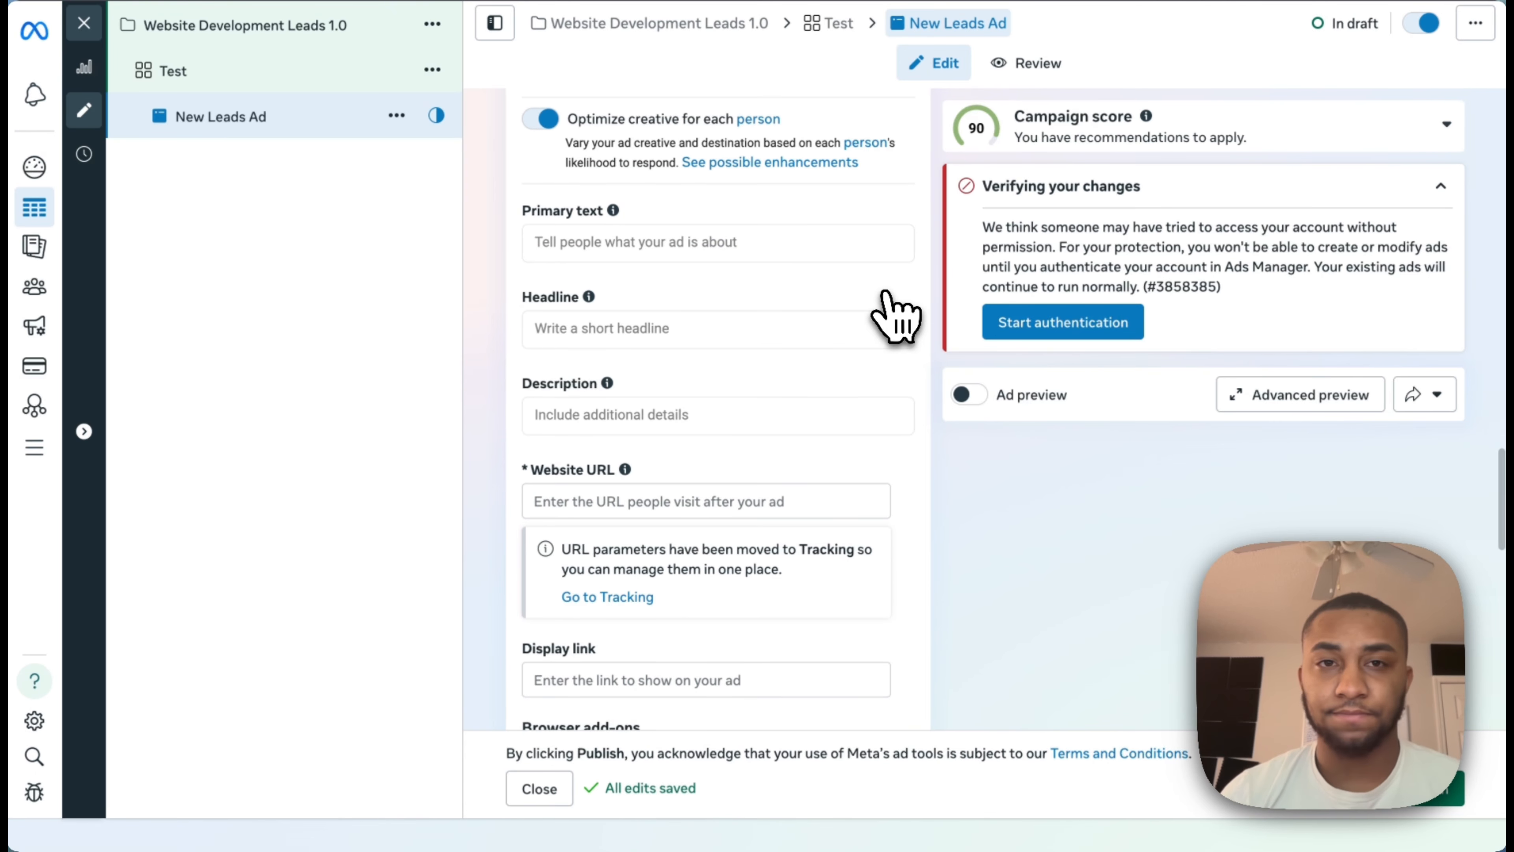
scroll(893, 316, up, 10)
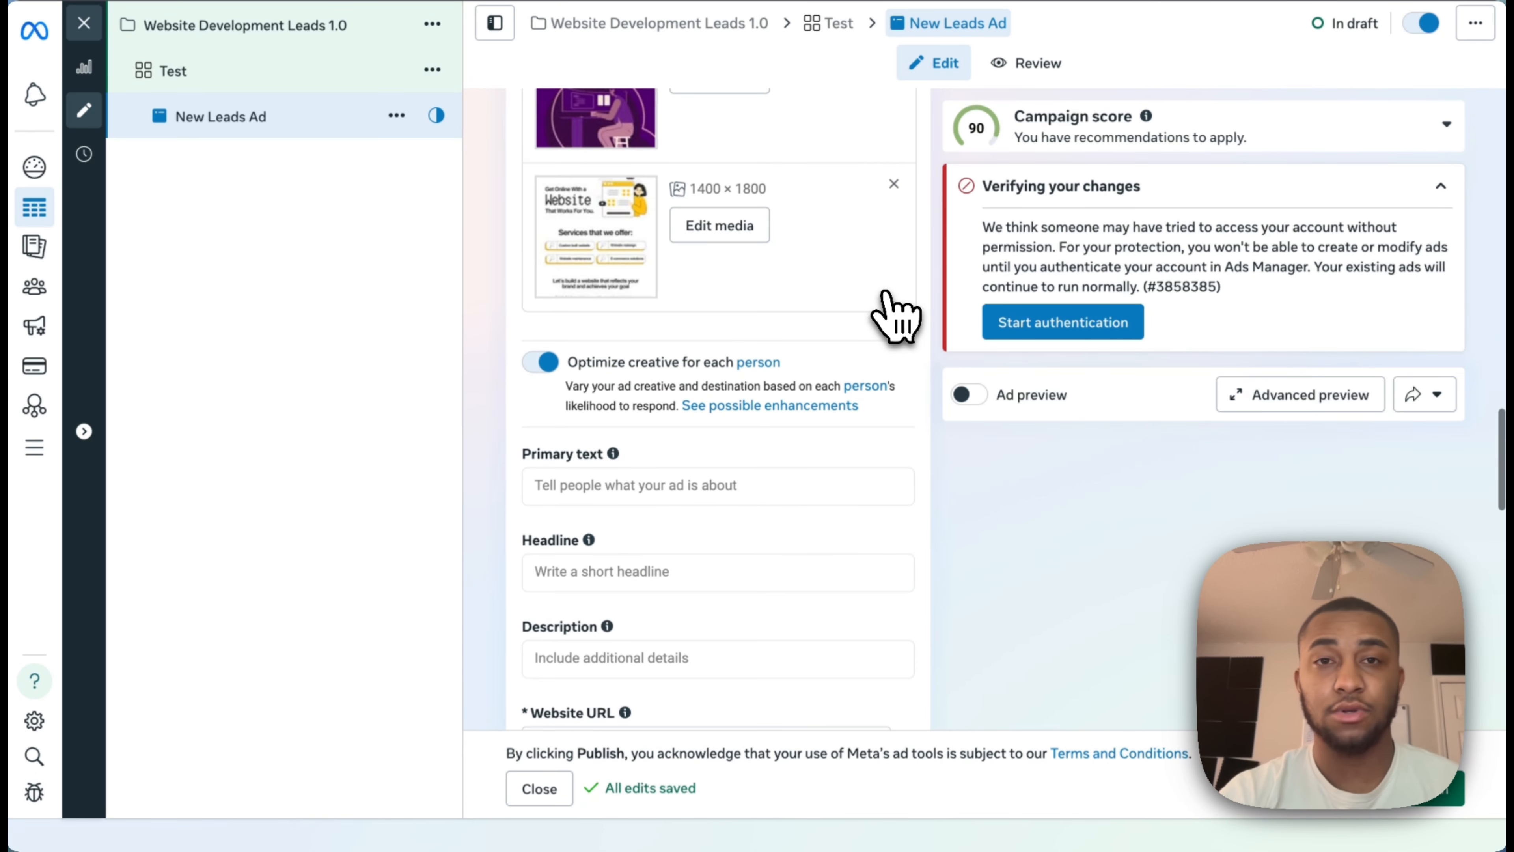
scroll(893, 317, up, 4)
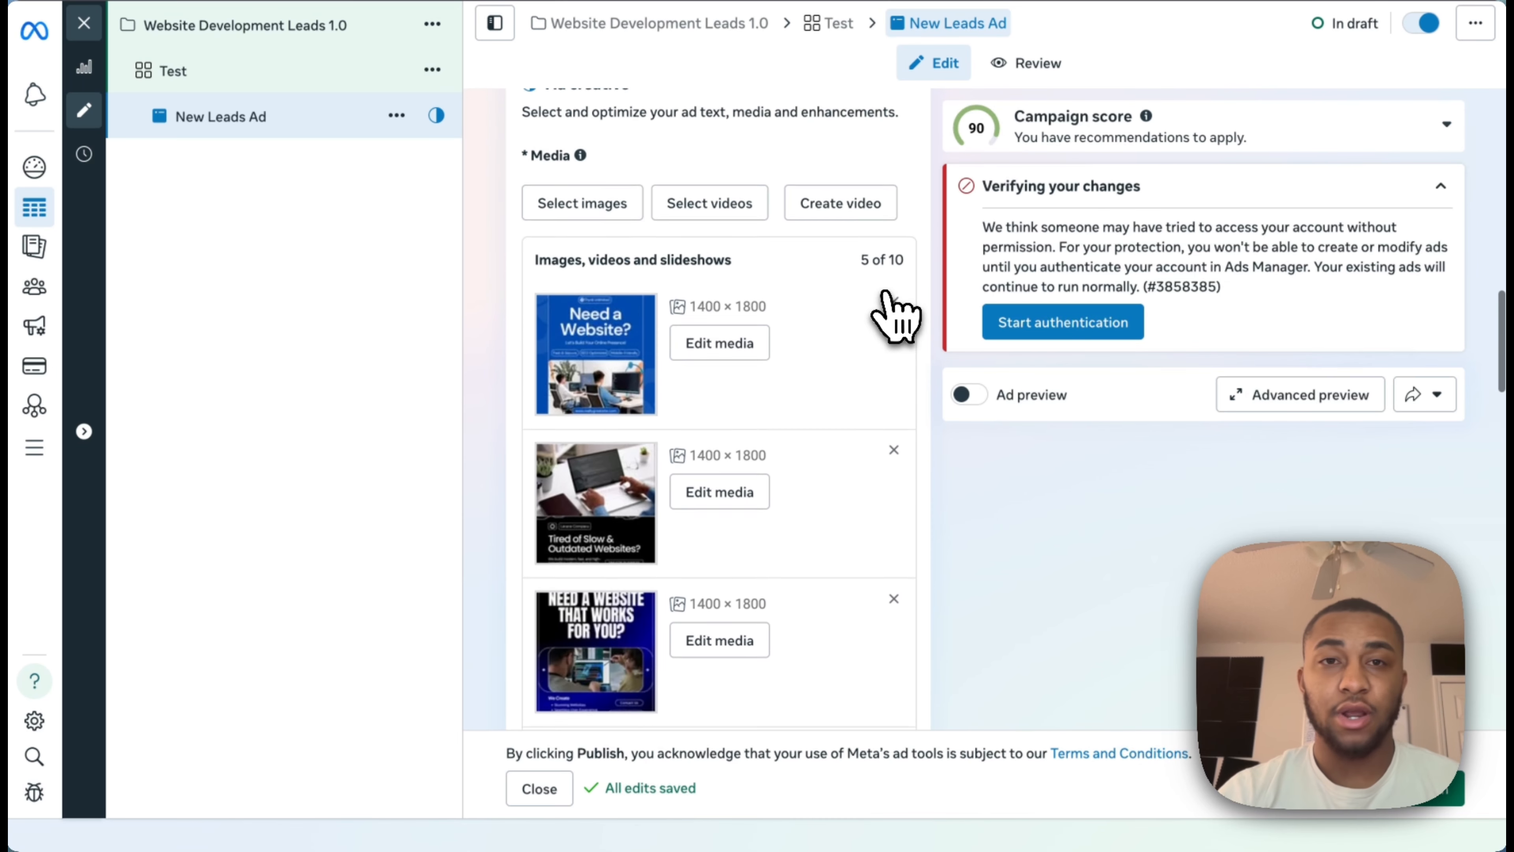
scroll(892, 316, down, 5)
scroll(893, 317, down, 4)
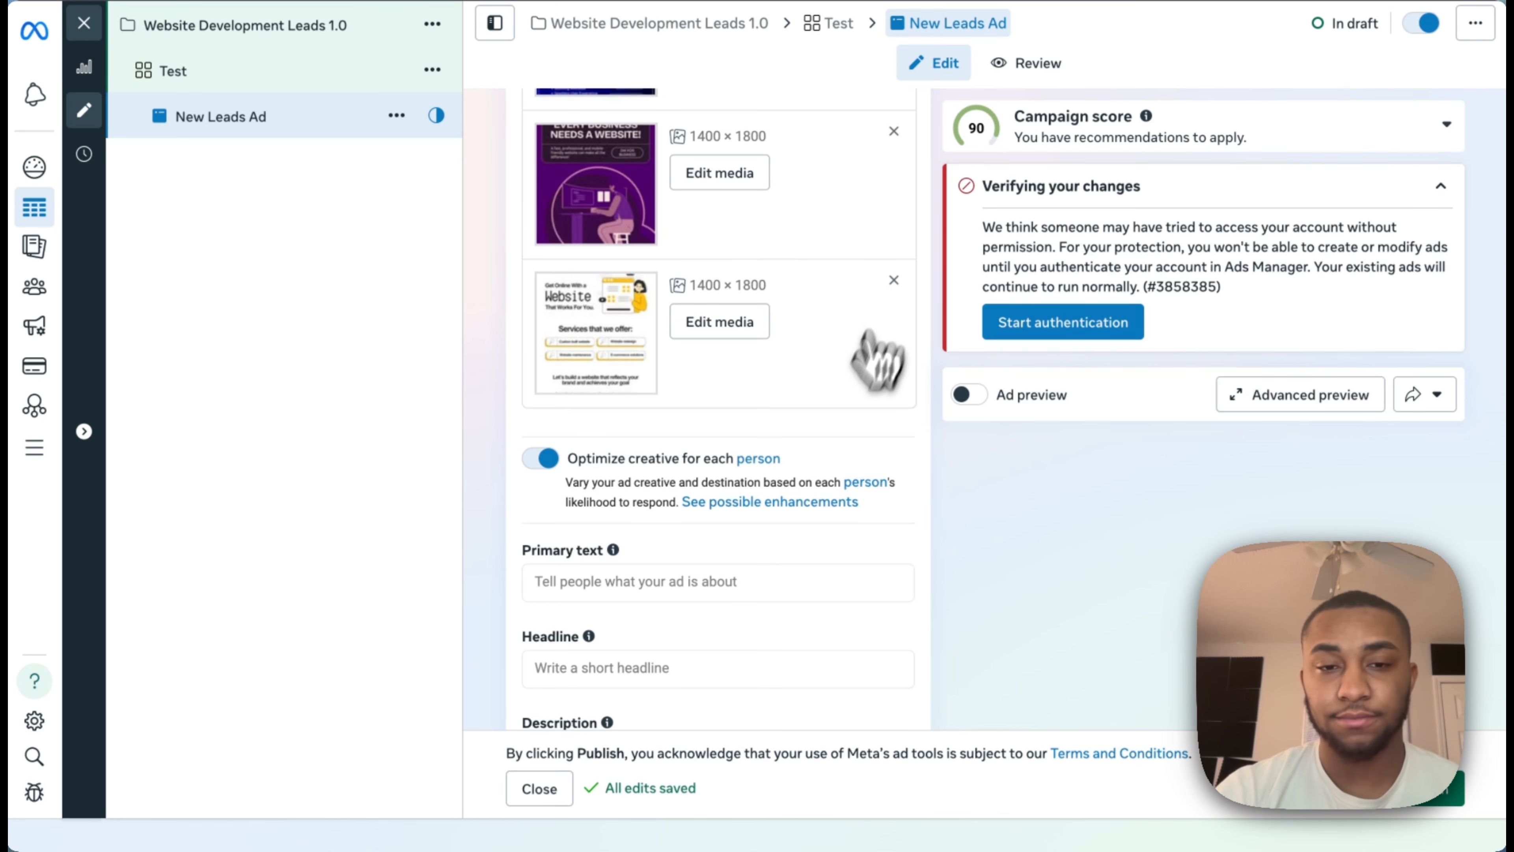
scroll(879, 362, down, 2)
scroll(760, 493, down, 3)
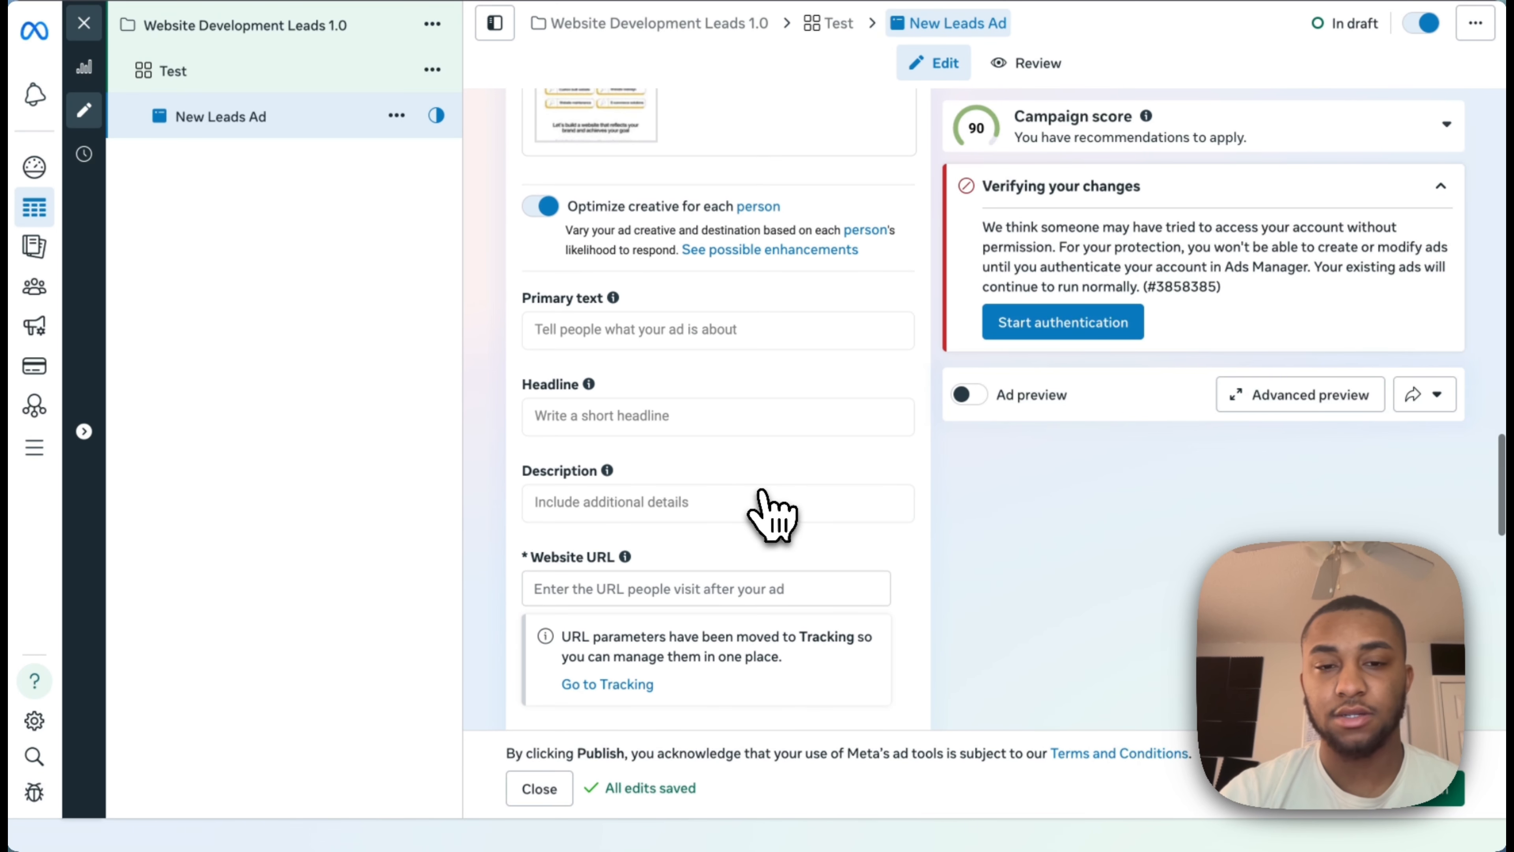
mouse_move(612, 298)
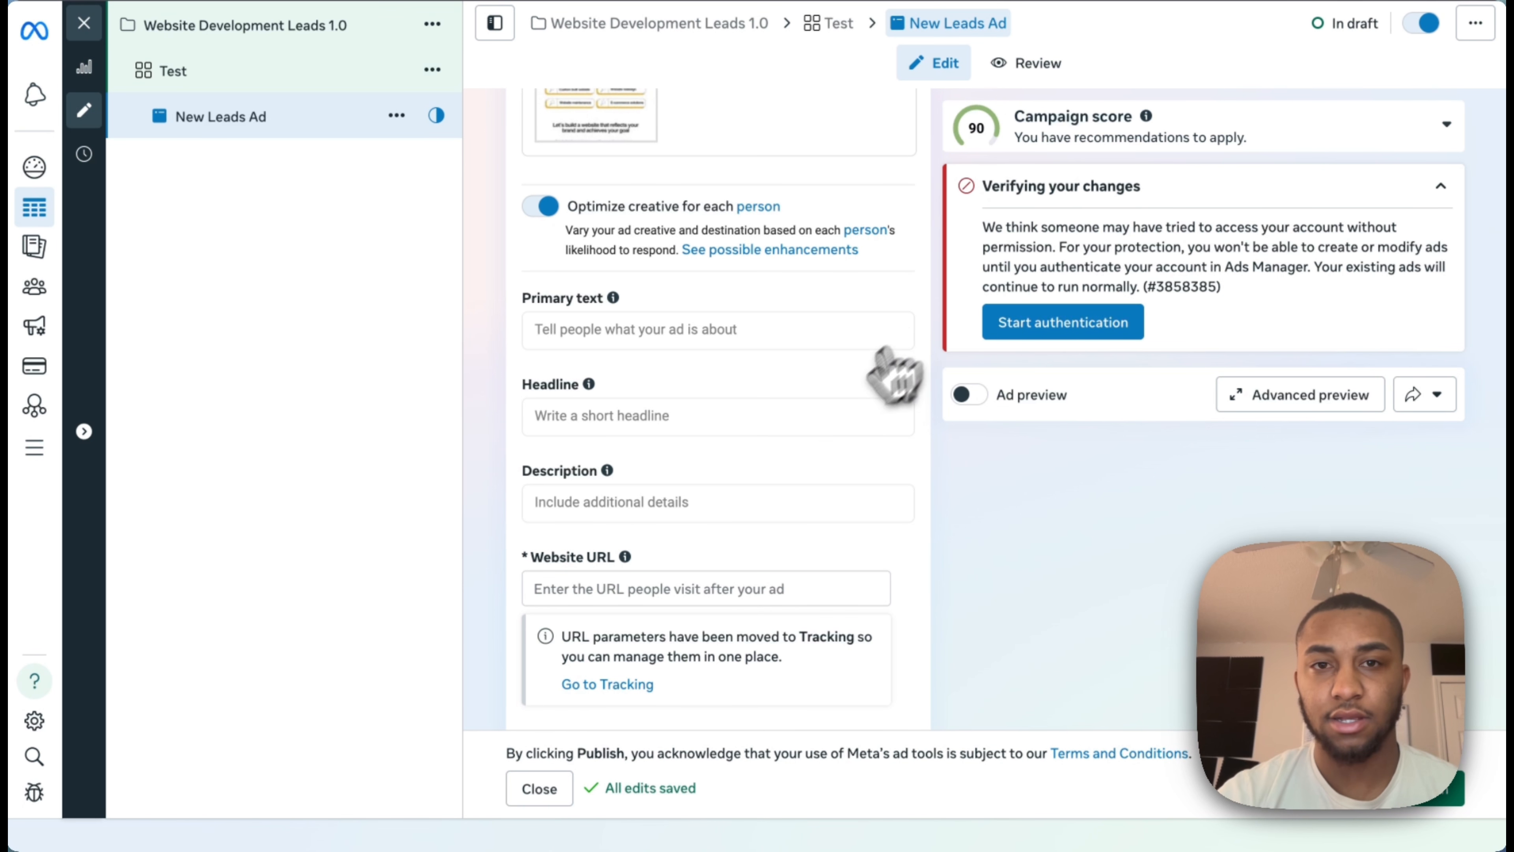
Fill the primary text with the "We design and build websites" copy block from the Google Docs document "headline and copy for tutorial ads".
click(703, 506)
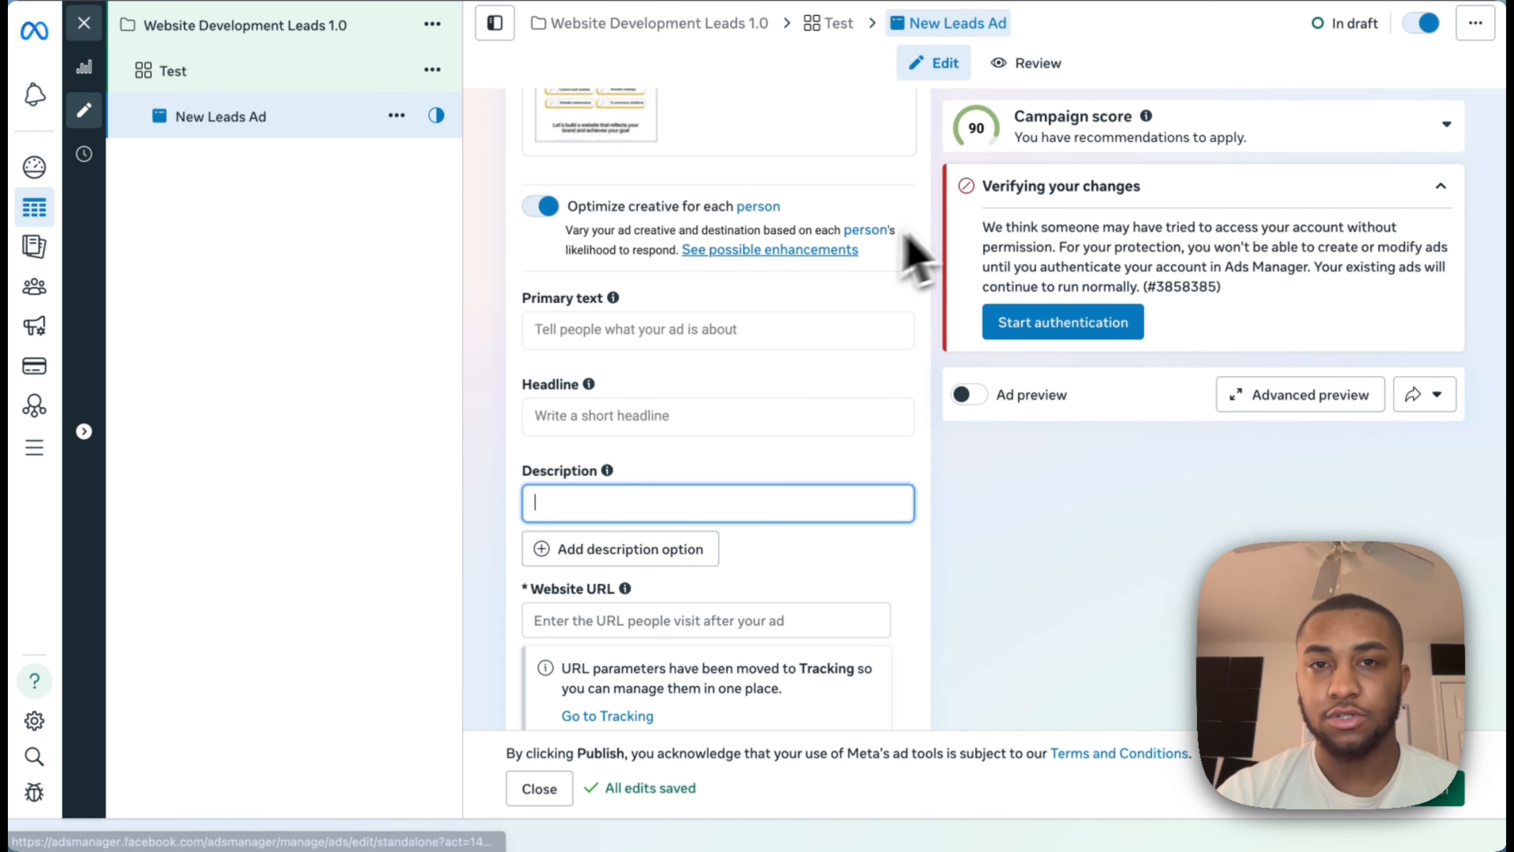
click(707, 330)
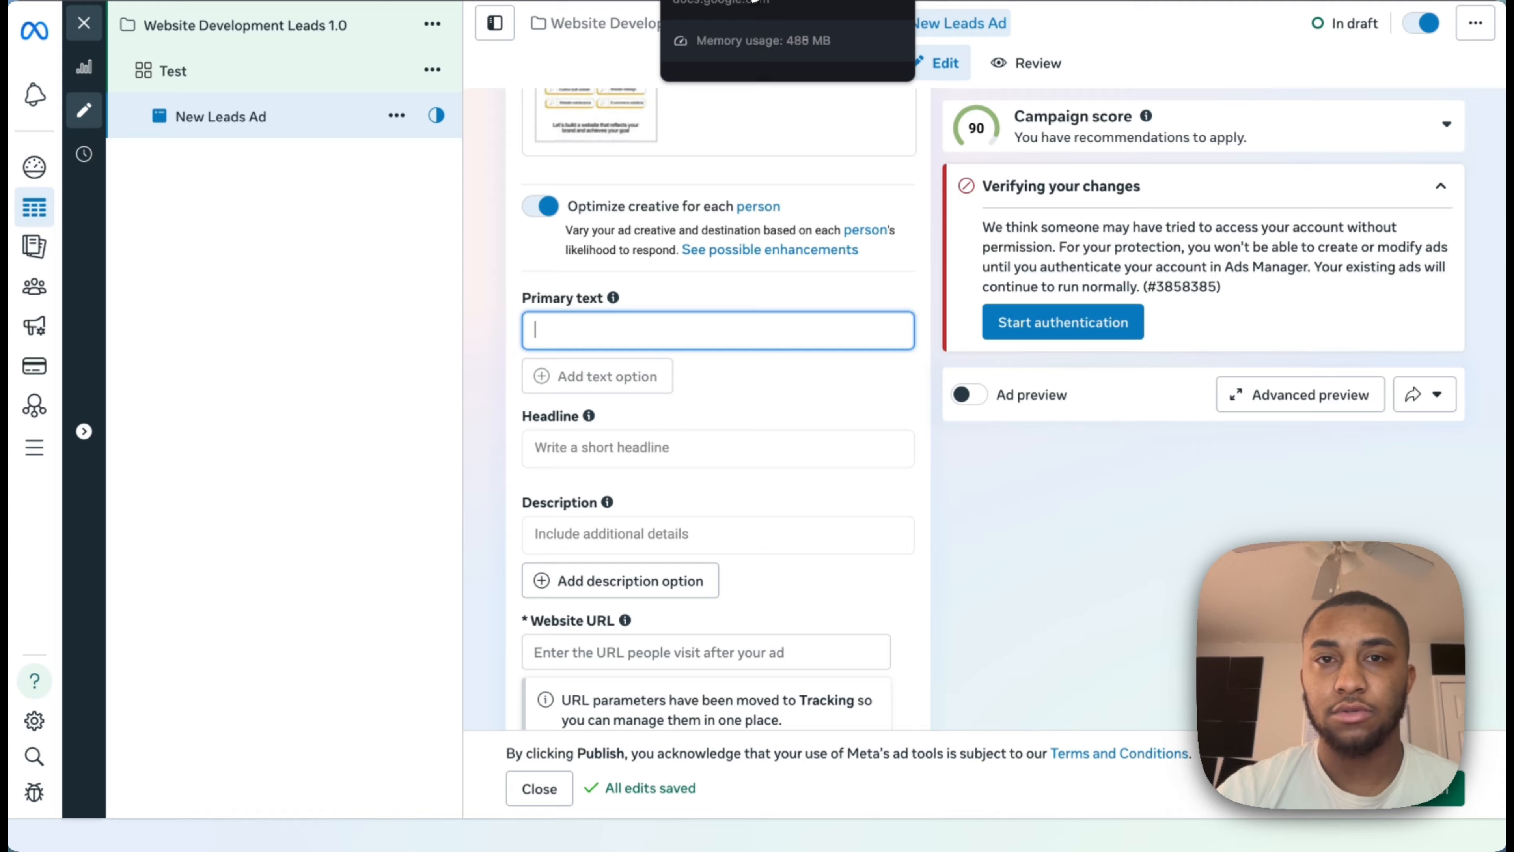
click(724, 2)
scroll(892, 515, down, 5)
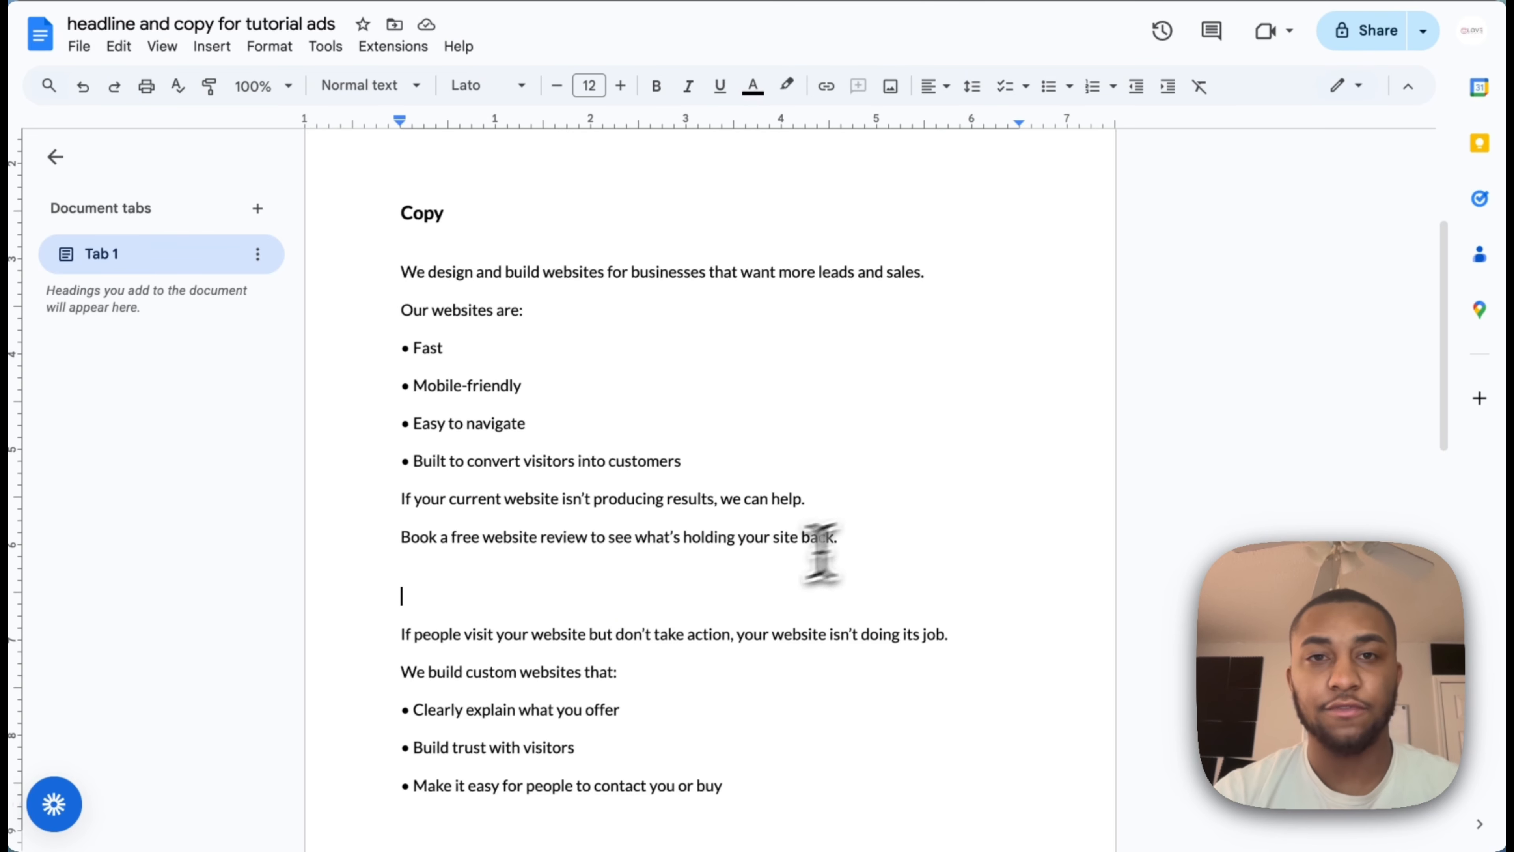
drag(473, 567, 375, 279)
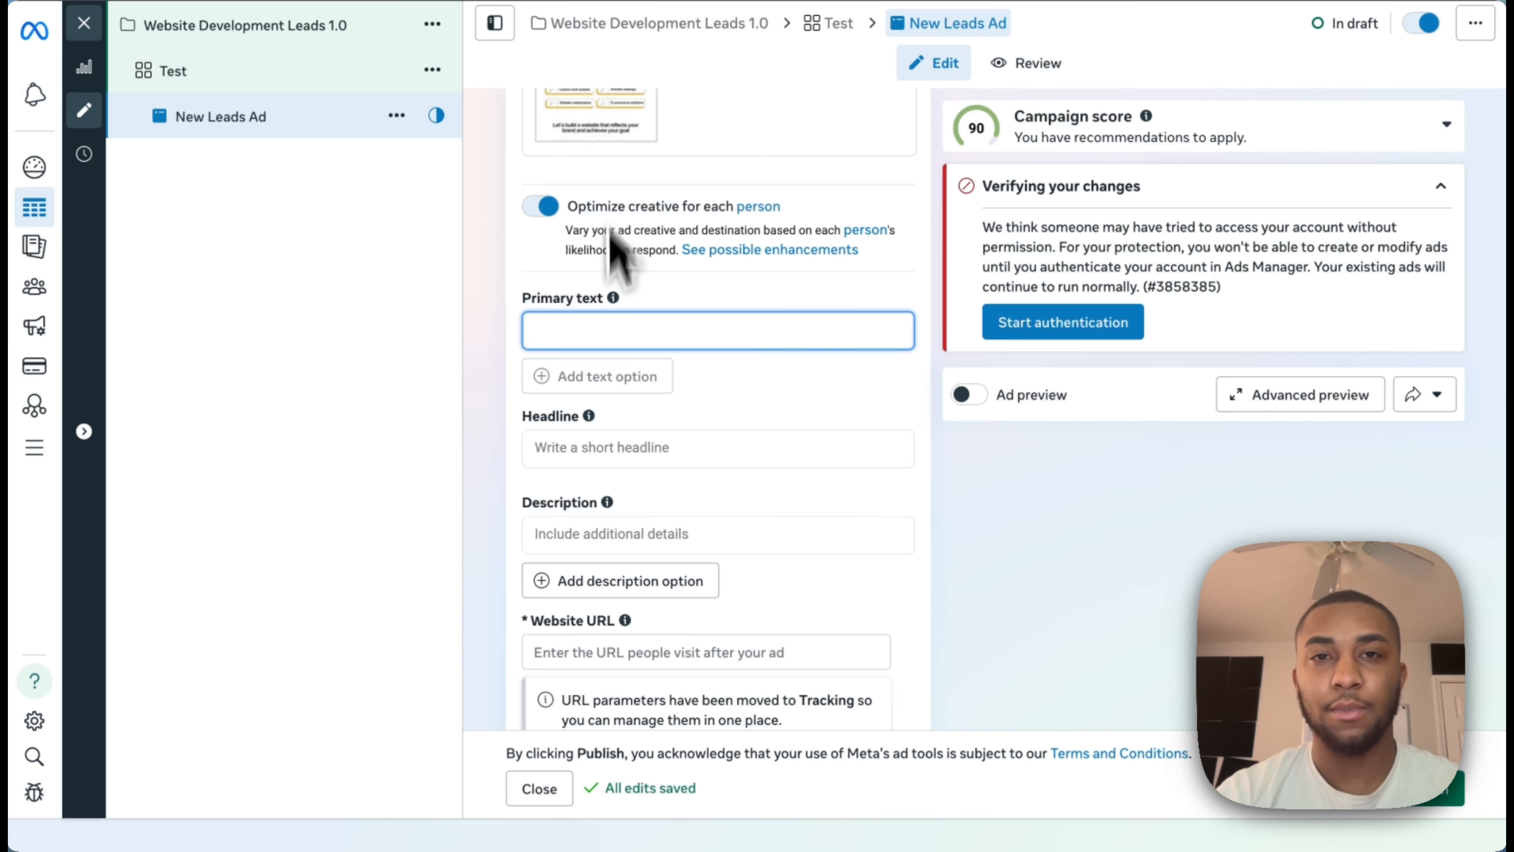
key(ctrl+v)
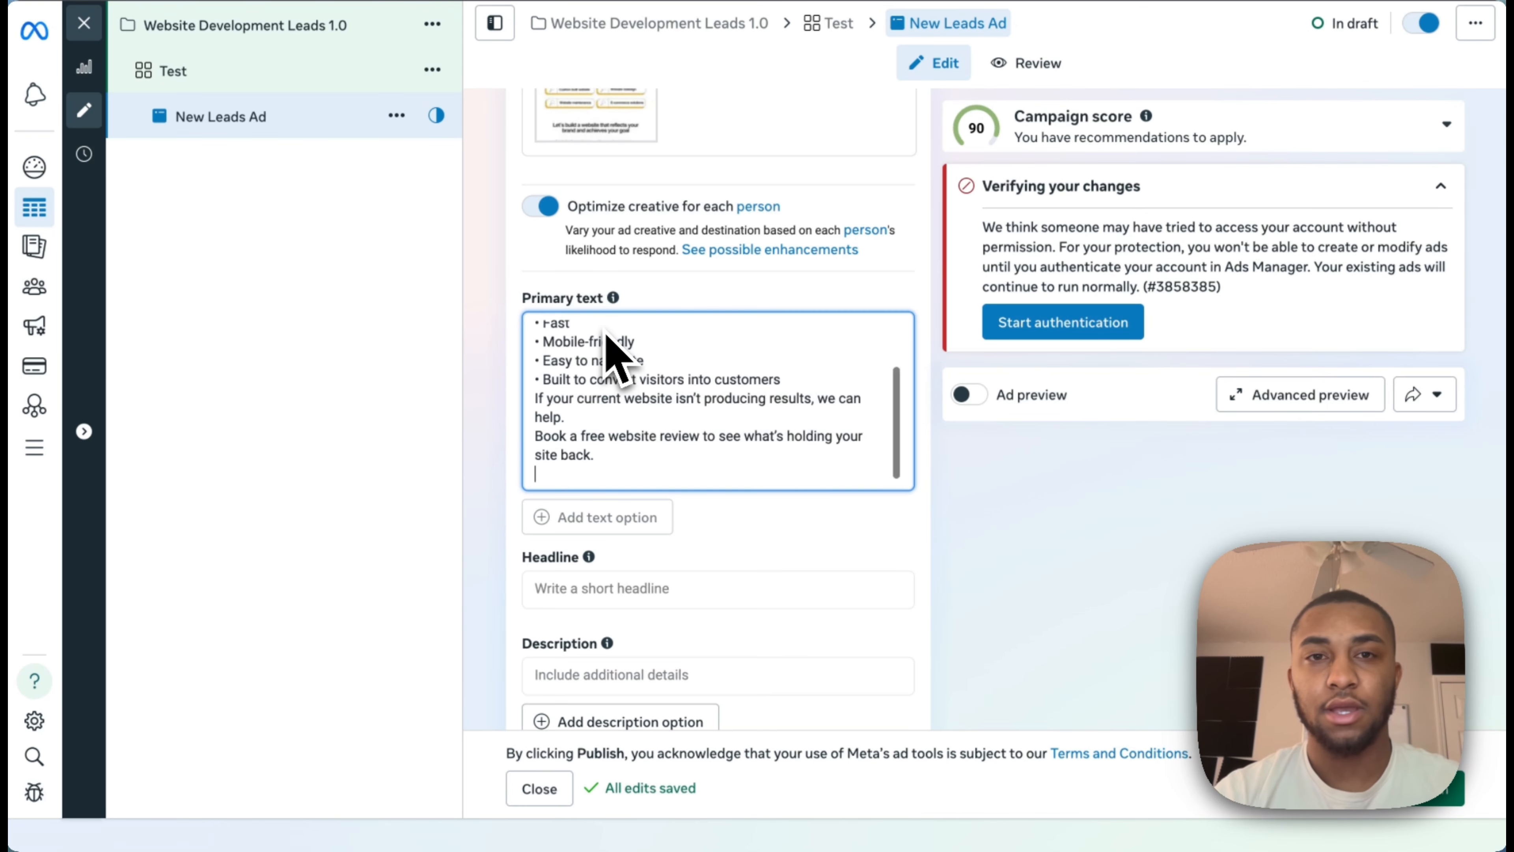
Add a second primary text option containing the document's "If people visit your website but don't take action" copy block.
click(643, 519)
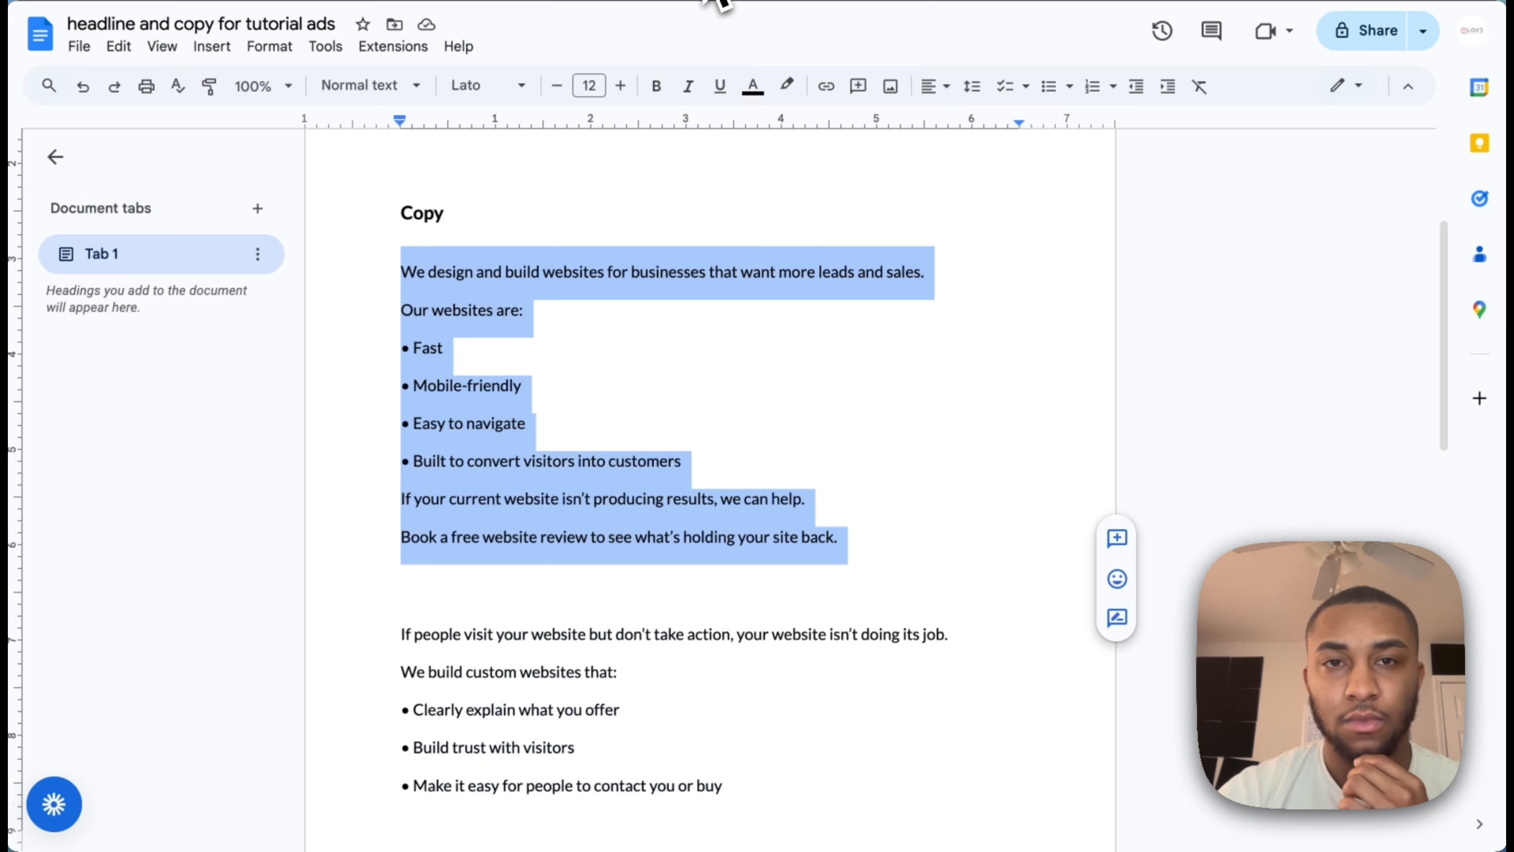
scroll(625, 471, down, 7)
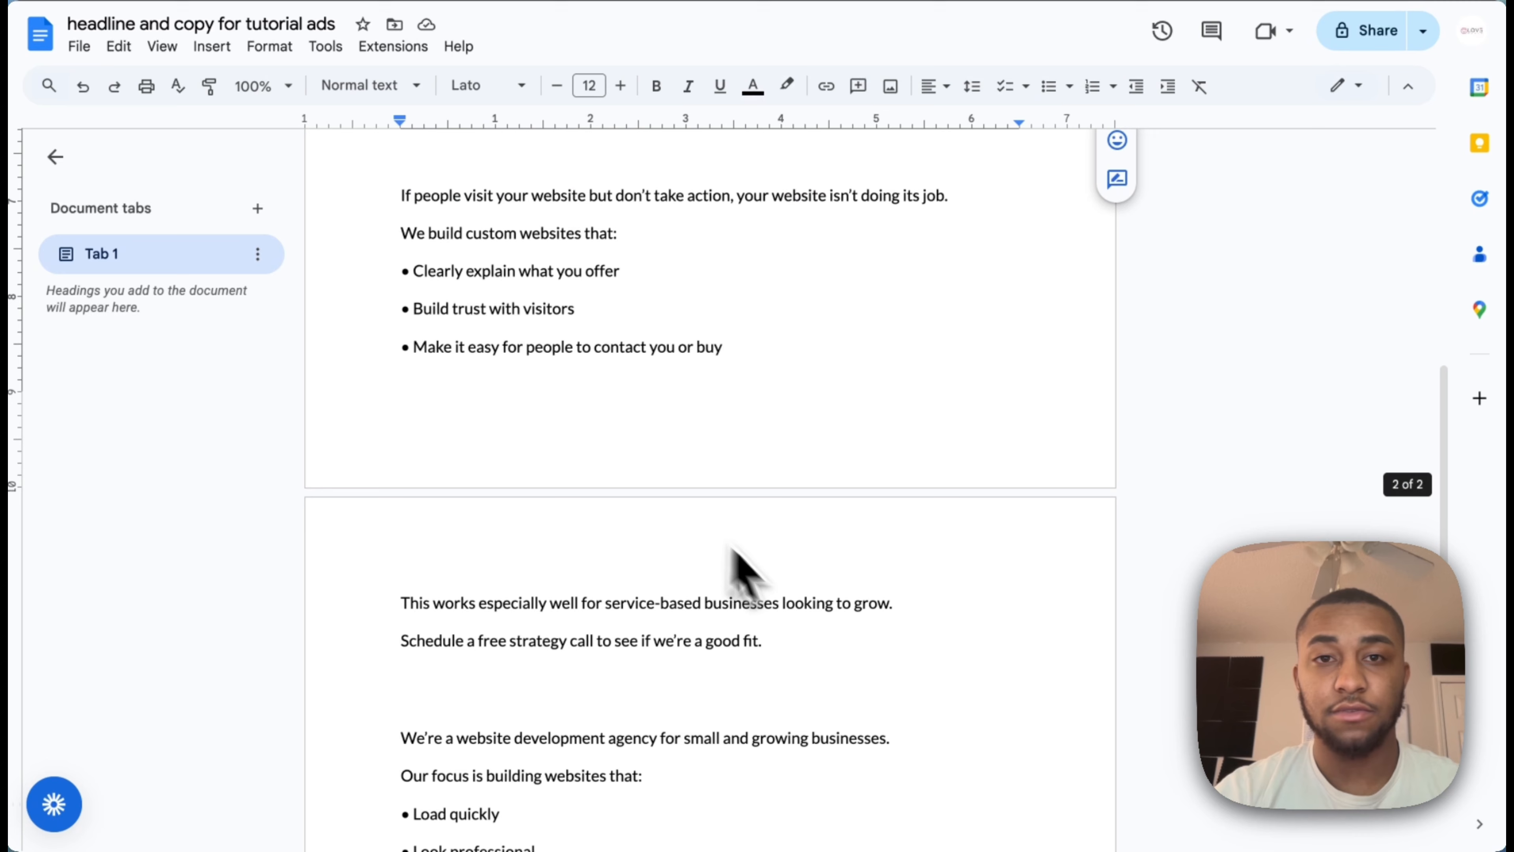
drag(788, 636, 399, 316)
scroll(500, 322, up, 2)
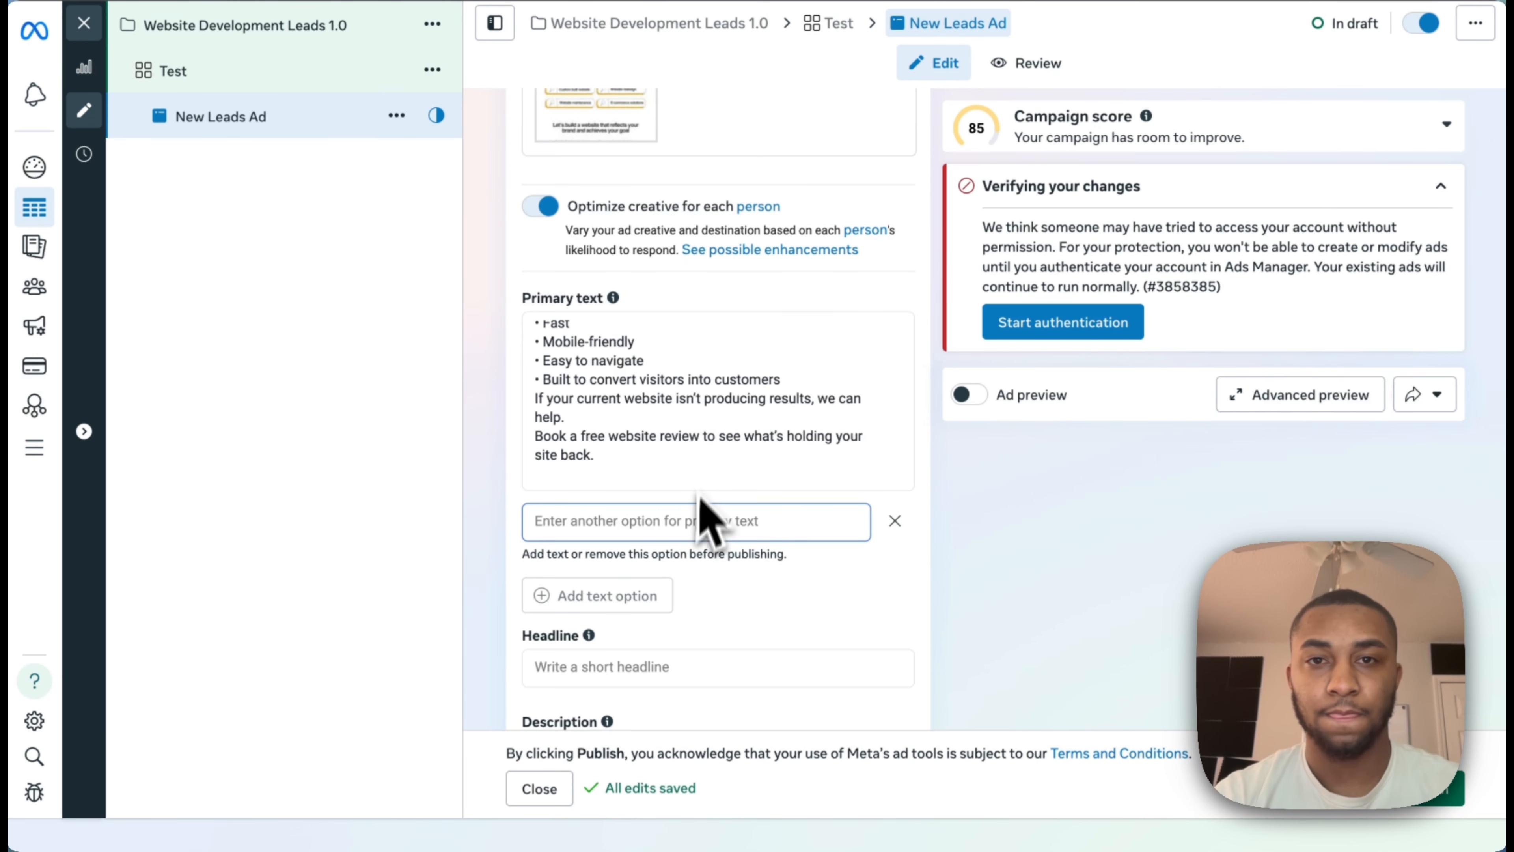
click(694, 520)
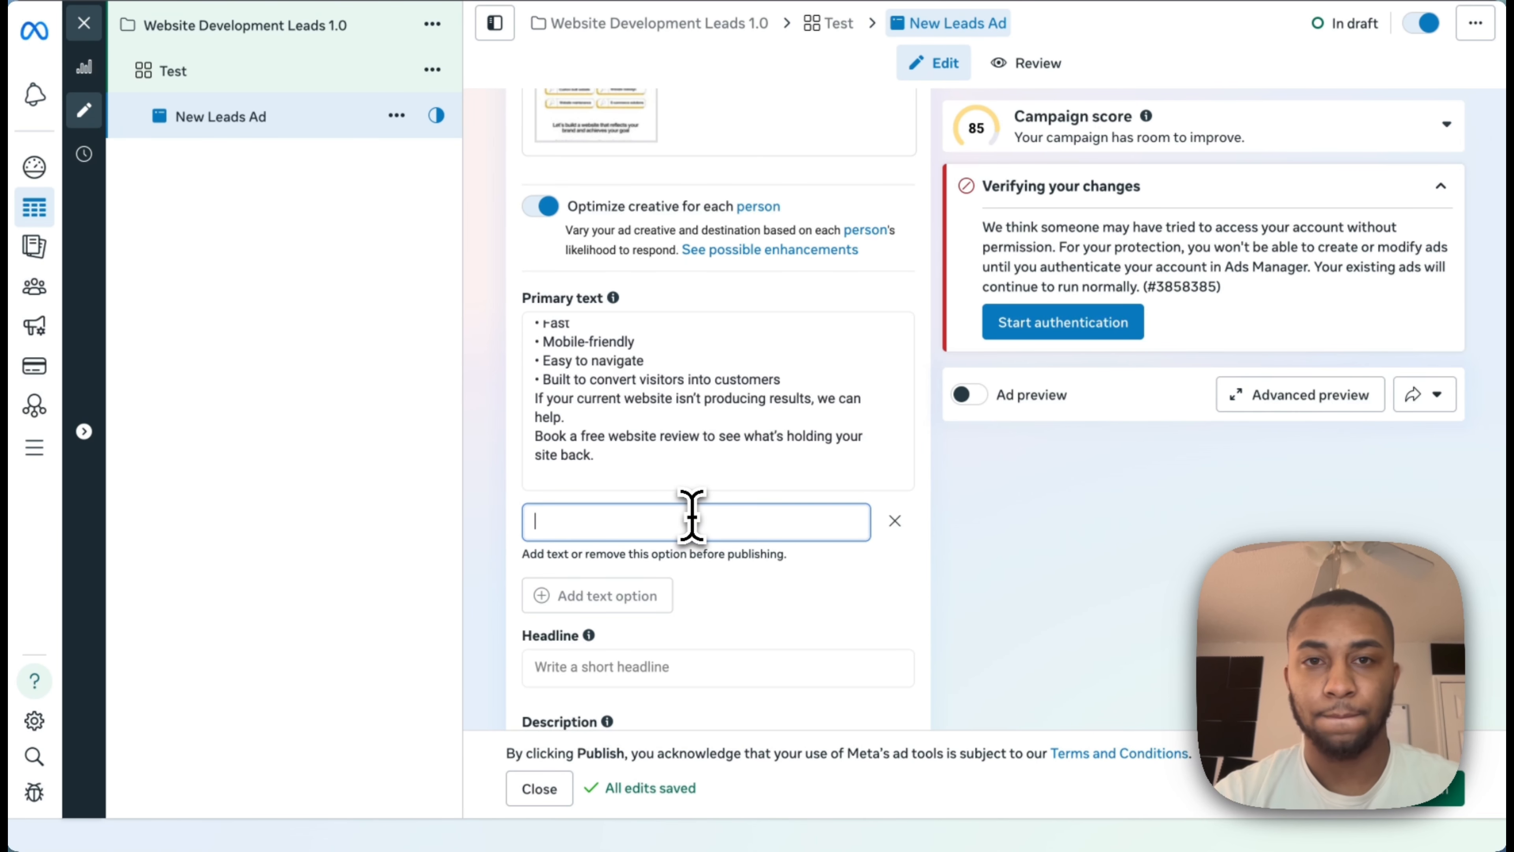
key(ctrl+v)
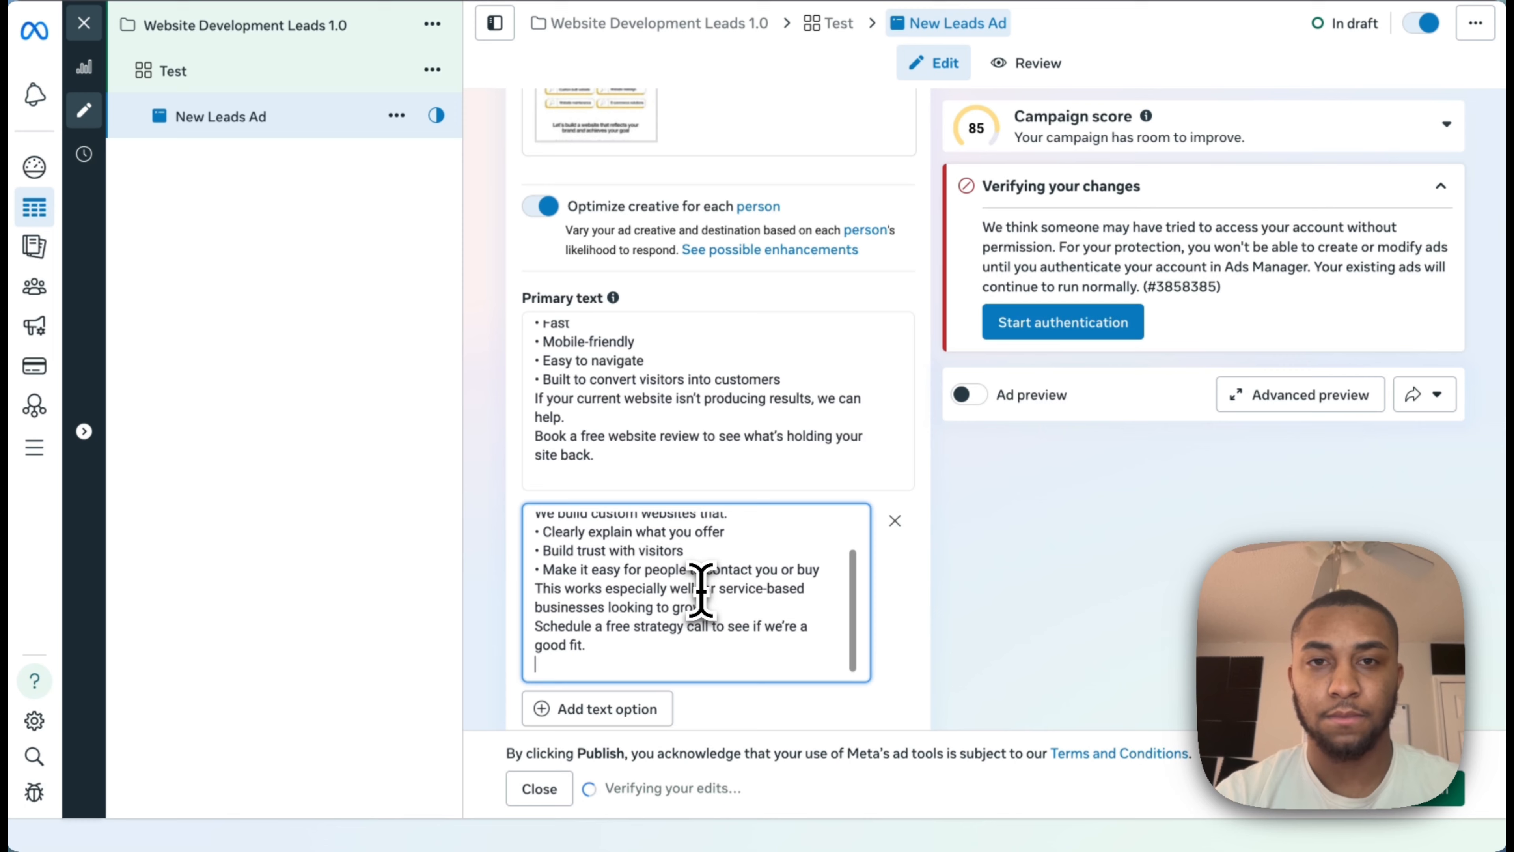
Add a third primary text option containing the Google Docs document's "We're a website development agency for small and growing businesses" copy block.
click(637, 720)
scroll(673, 656, down, 3)
scroll(701, 570, down, 1)
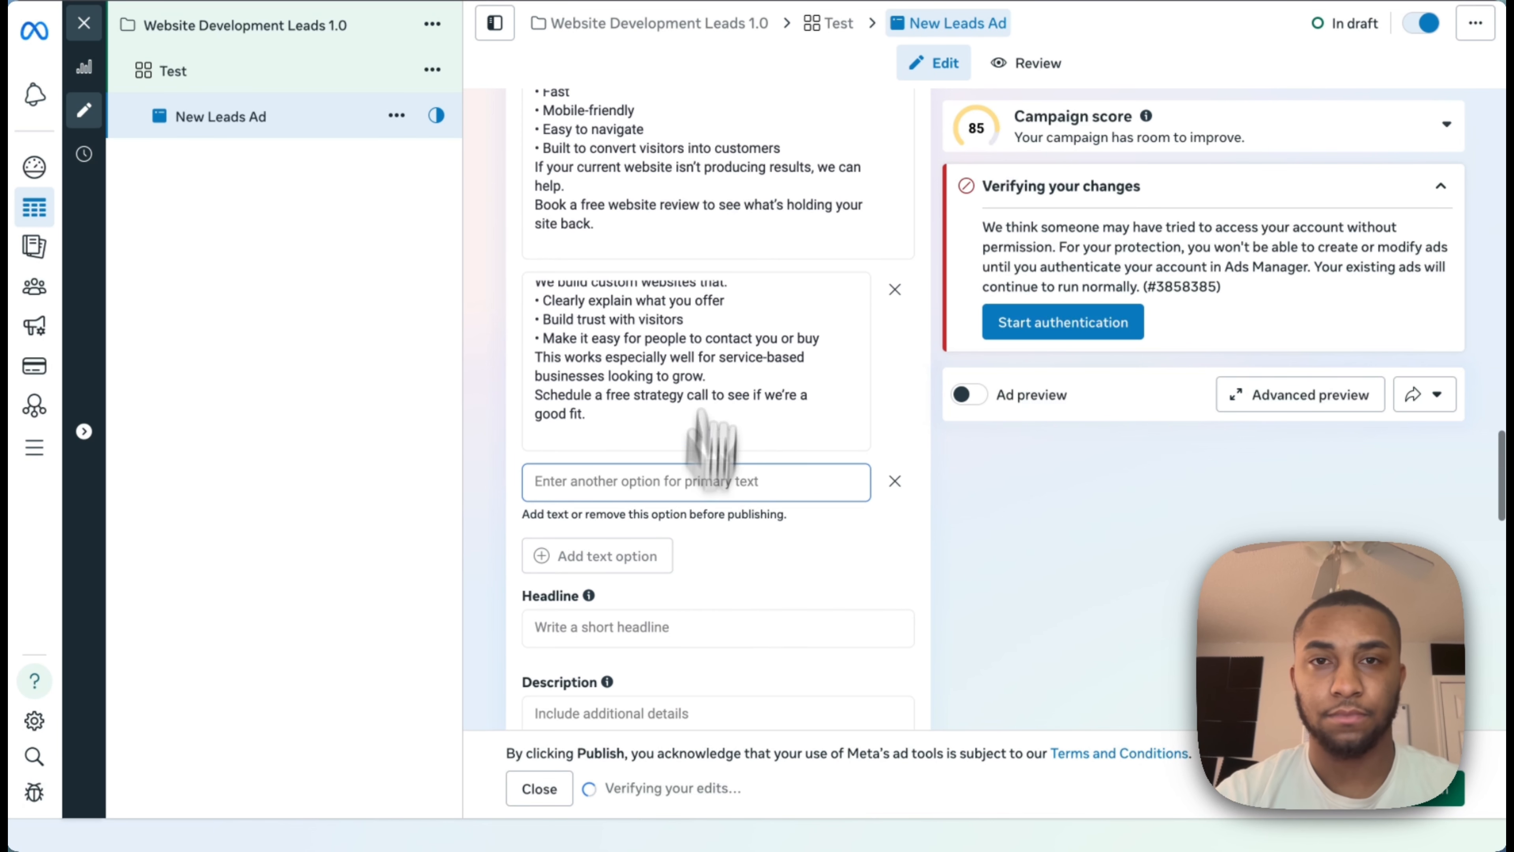
click(729, 1)
scroll(757, 303, down, 4)
scroll(761, 316, down, 7)
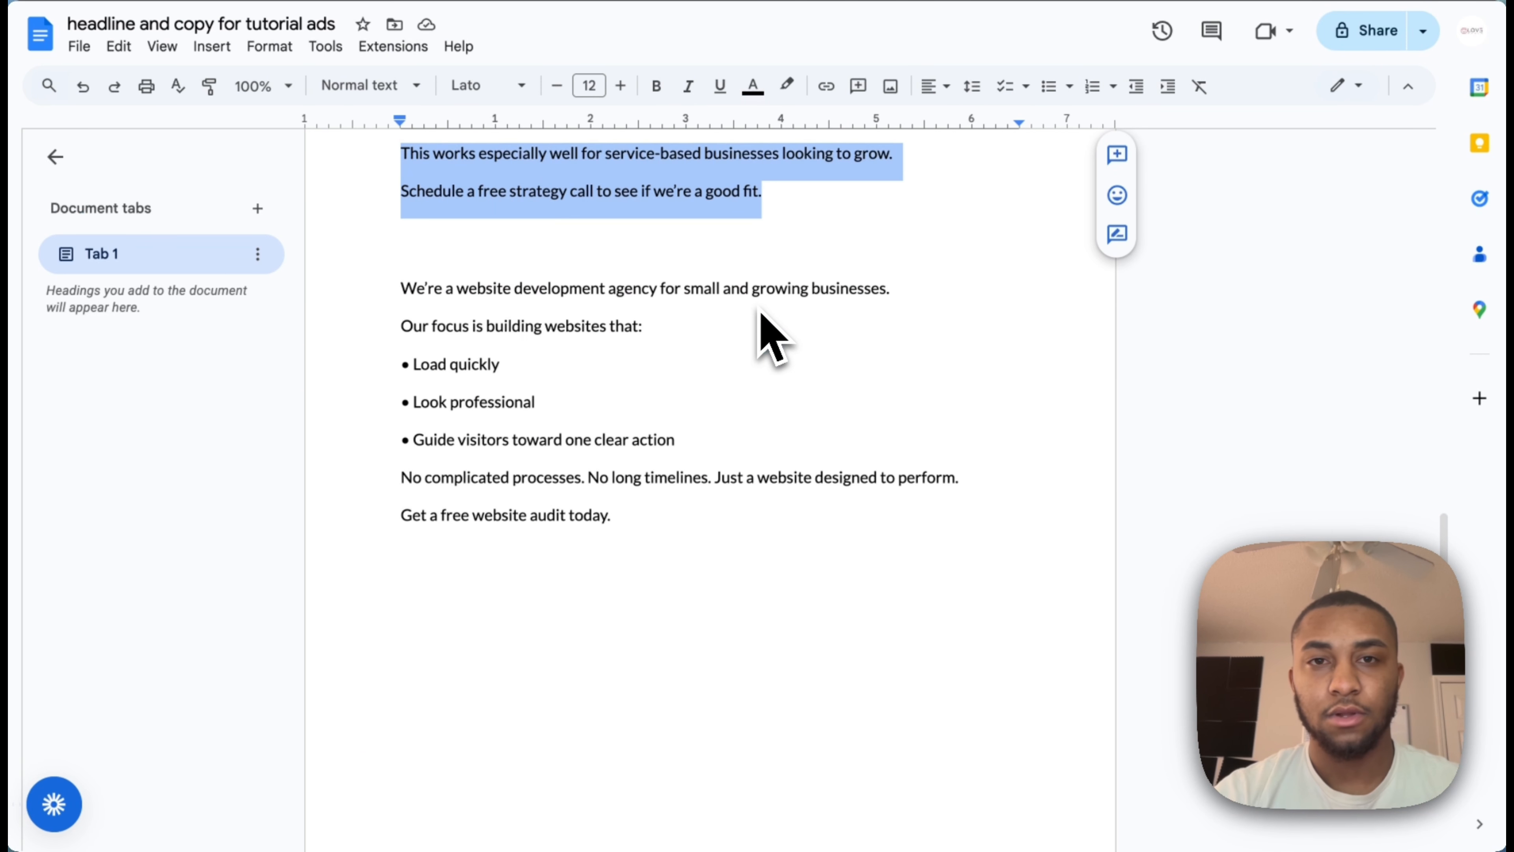
drag(676, 463, 397, 176)
key(ctrl+c)
scroll(395, 173, up, 3)
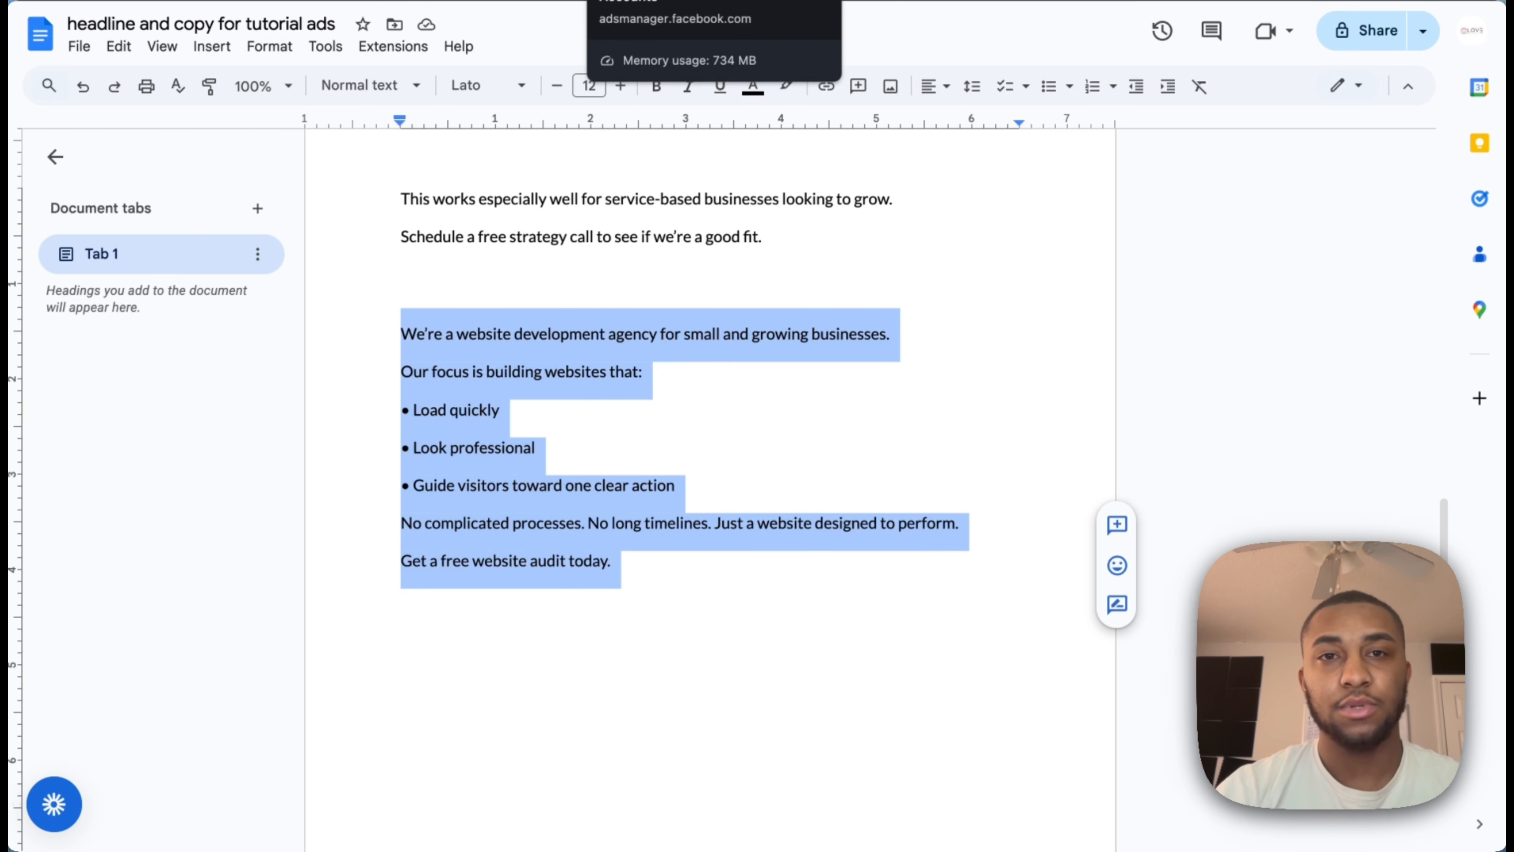
scroll(693, 440, up, 2)
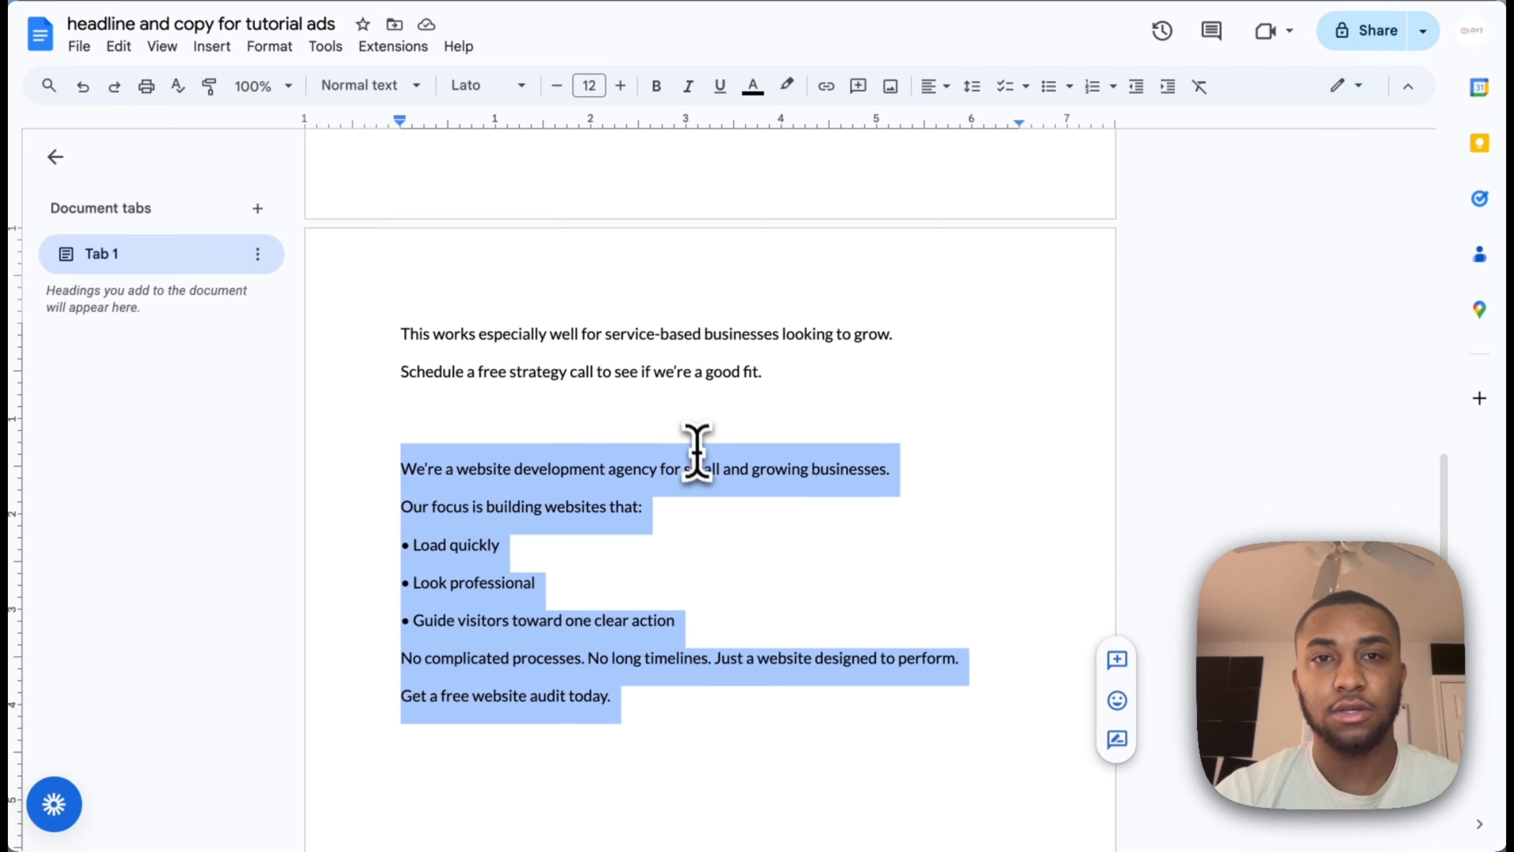
click(647, 3)
click(595, 484)
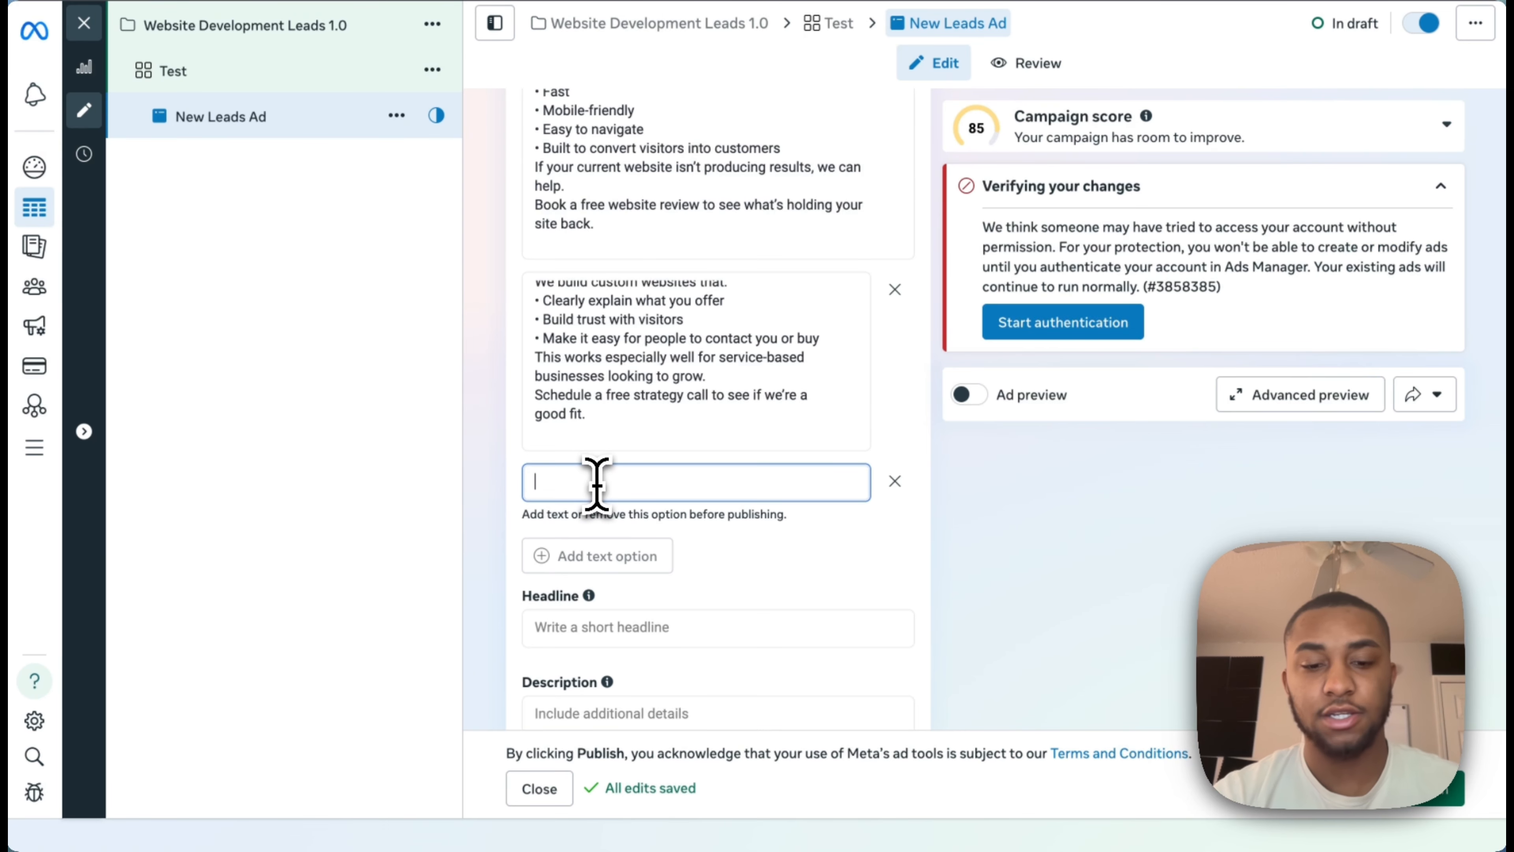
key(ctrl+v)
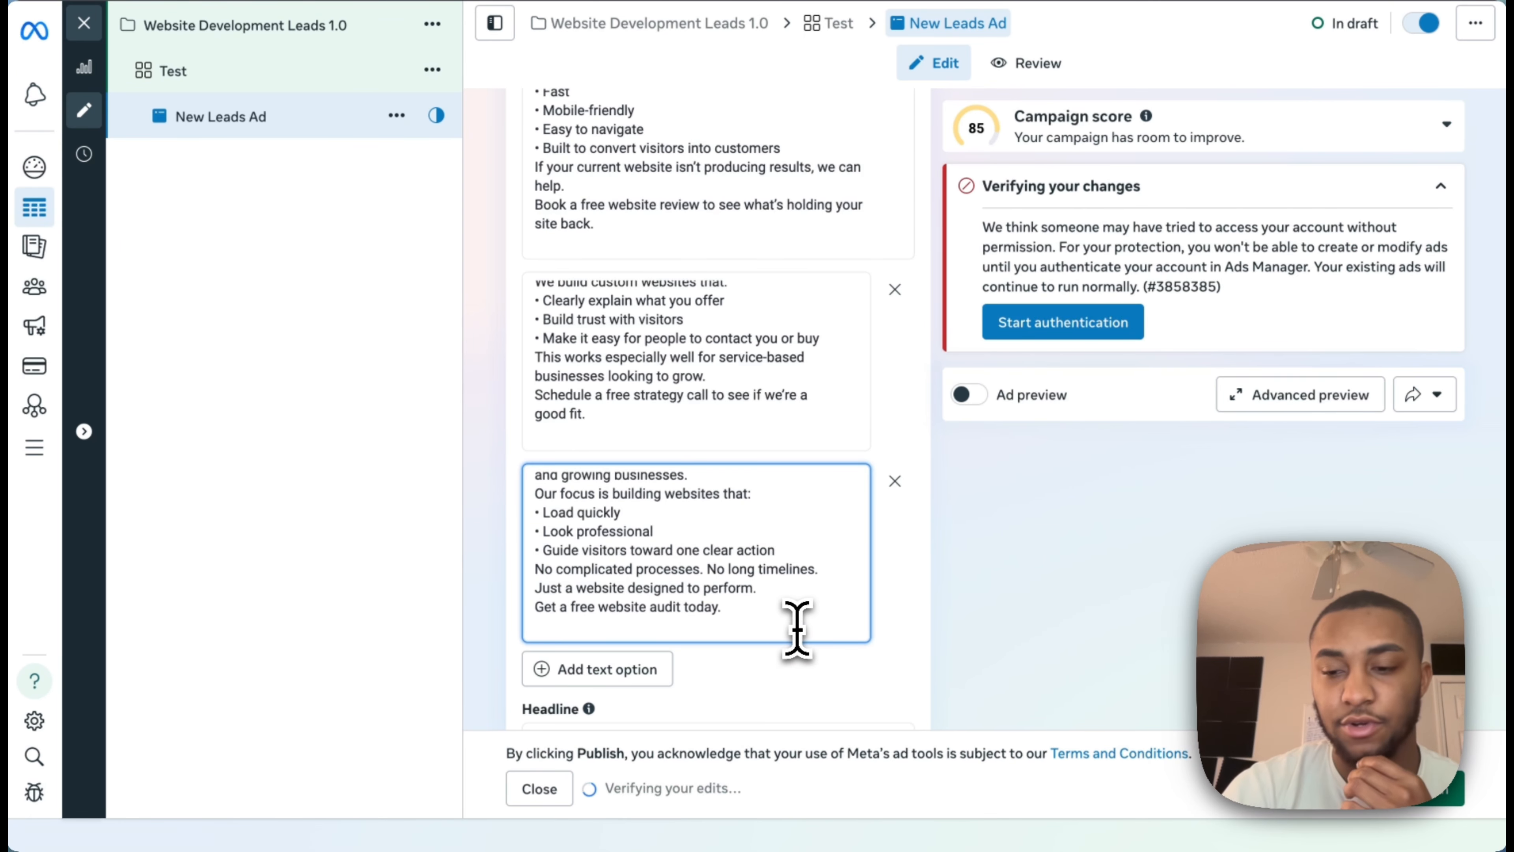
Remove the trailing blank line from the second primary text option.
click(632, 432)
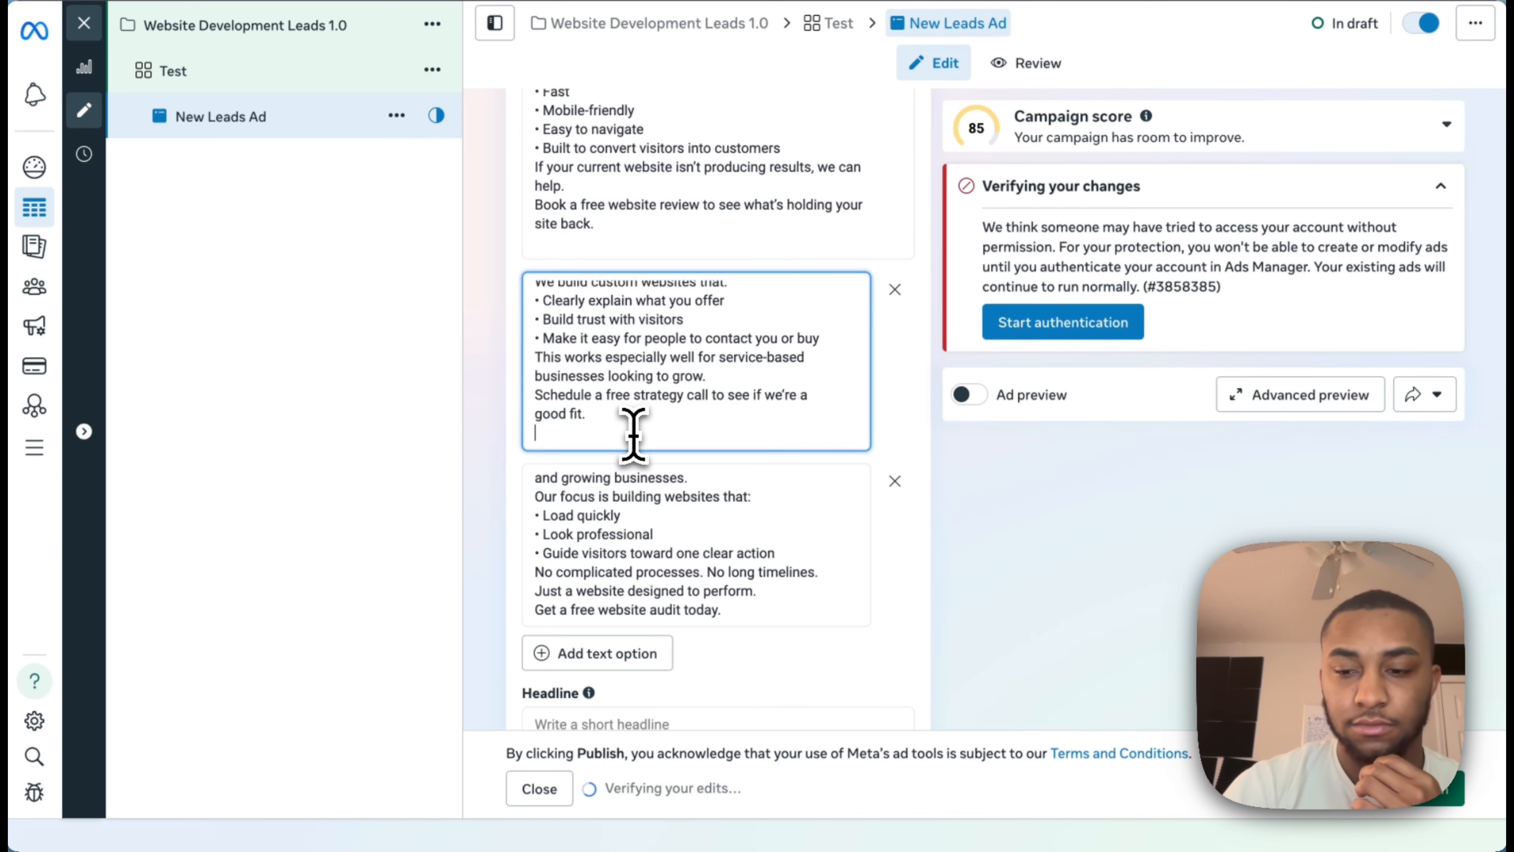
click(838, 656)
scroll(845, 659, down, 3)
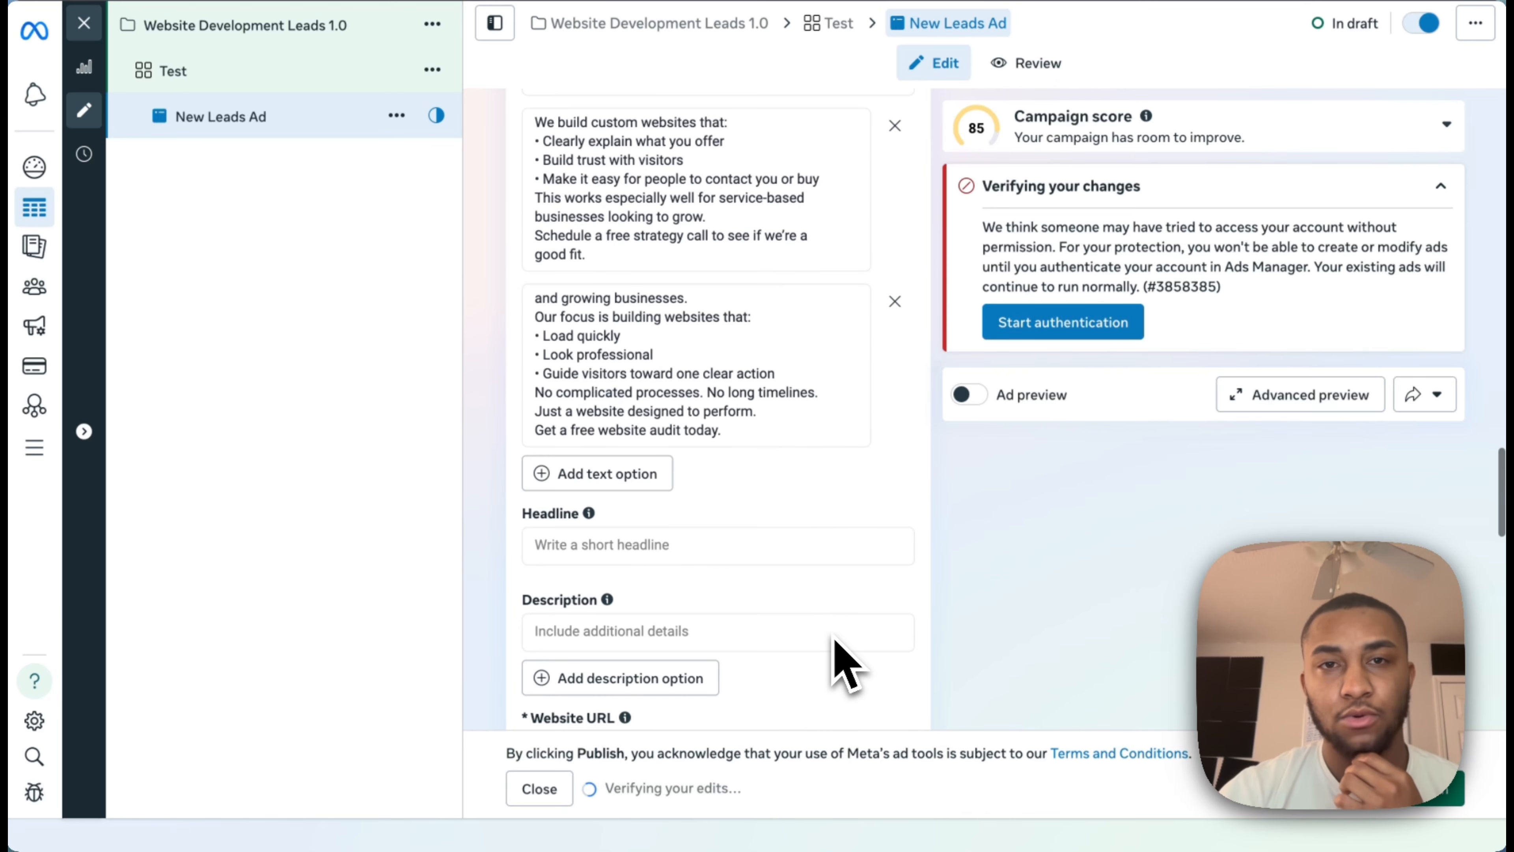
Fill the headline with "Websites That Turn Visitors Into Customers — Not Just 'Look Nice" copied from the Google Docs document's headline list.
click(725, 1)
scroll(726, 294, down, 8)
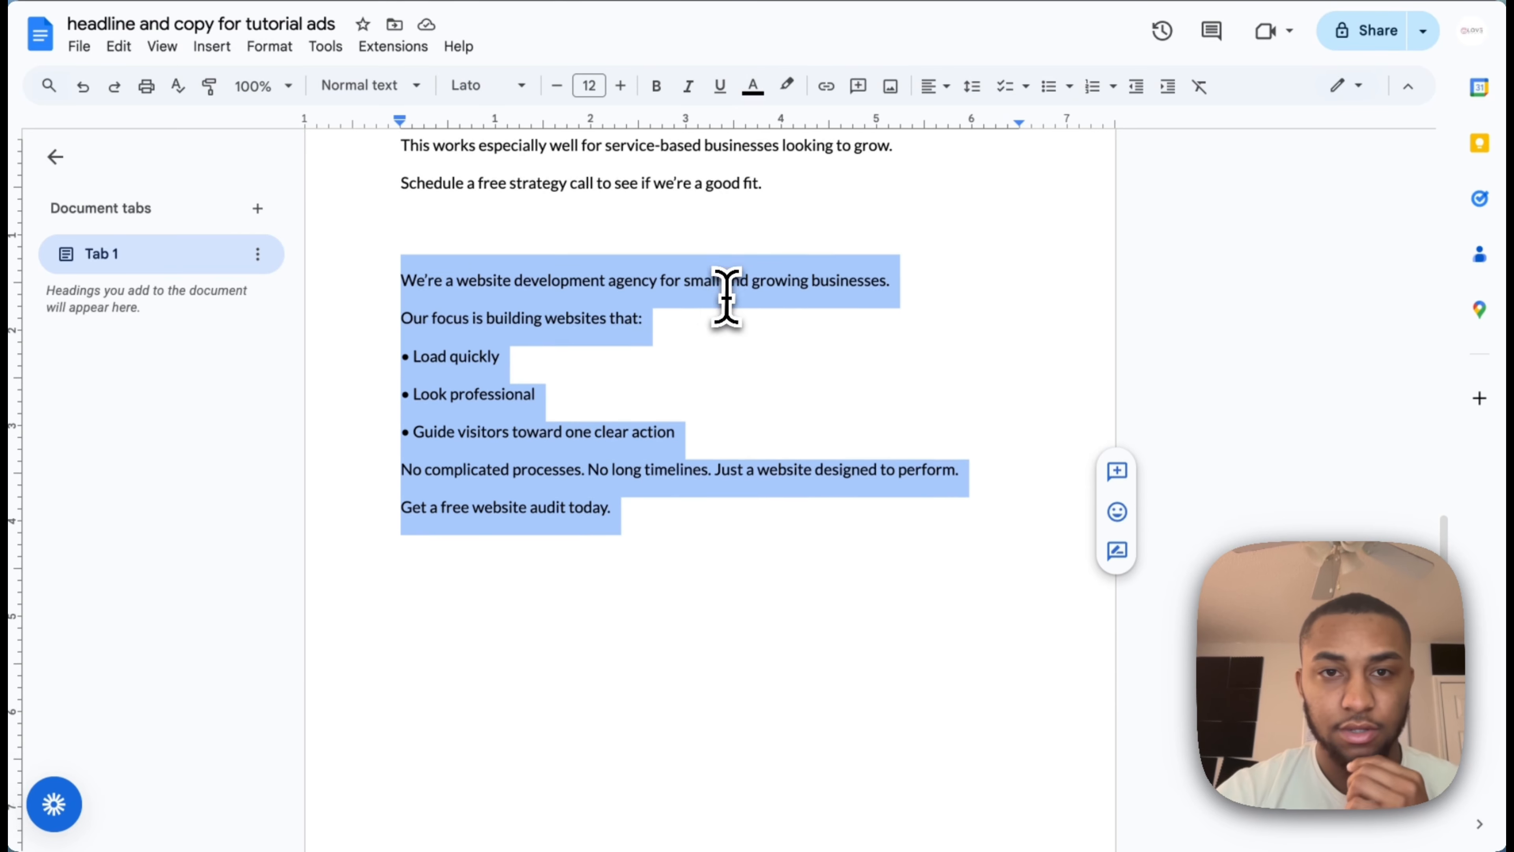
scroll(724, 298, up, 10)
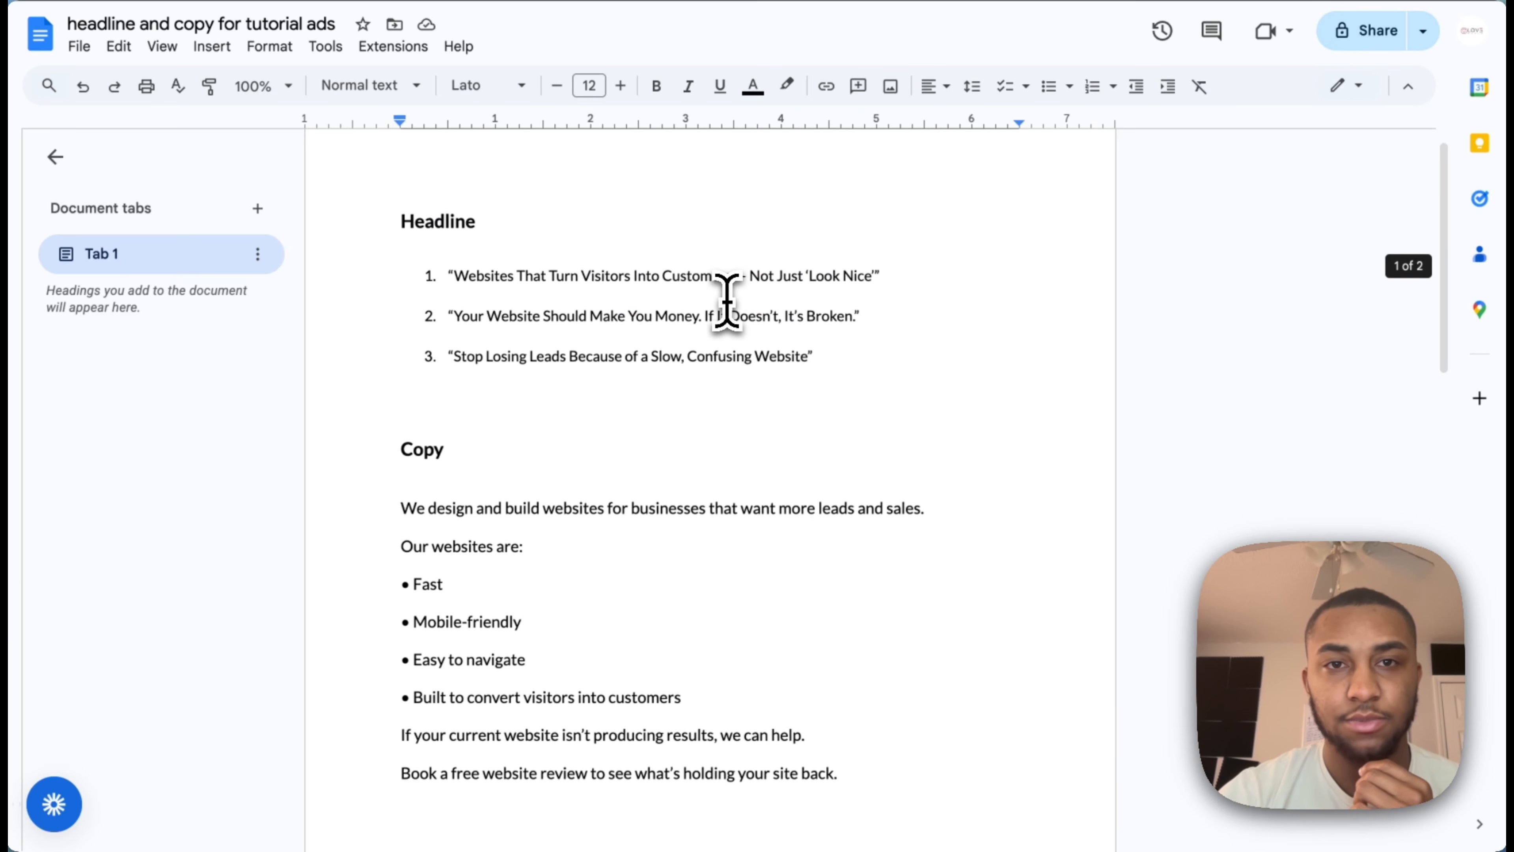
drag(872, 308, 455, 296)
key(ctrl+c)
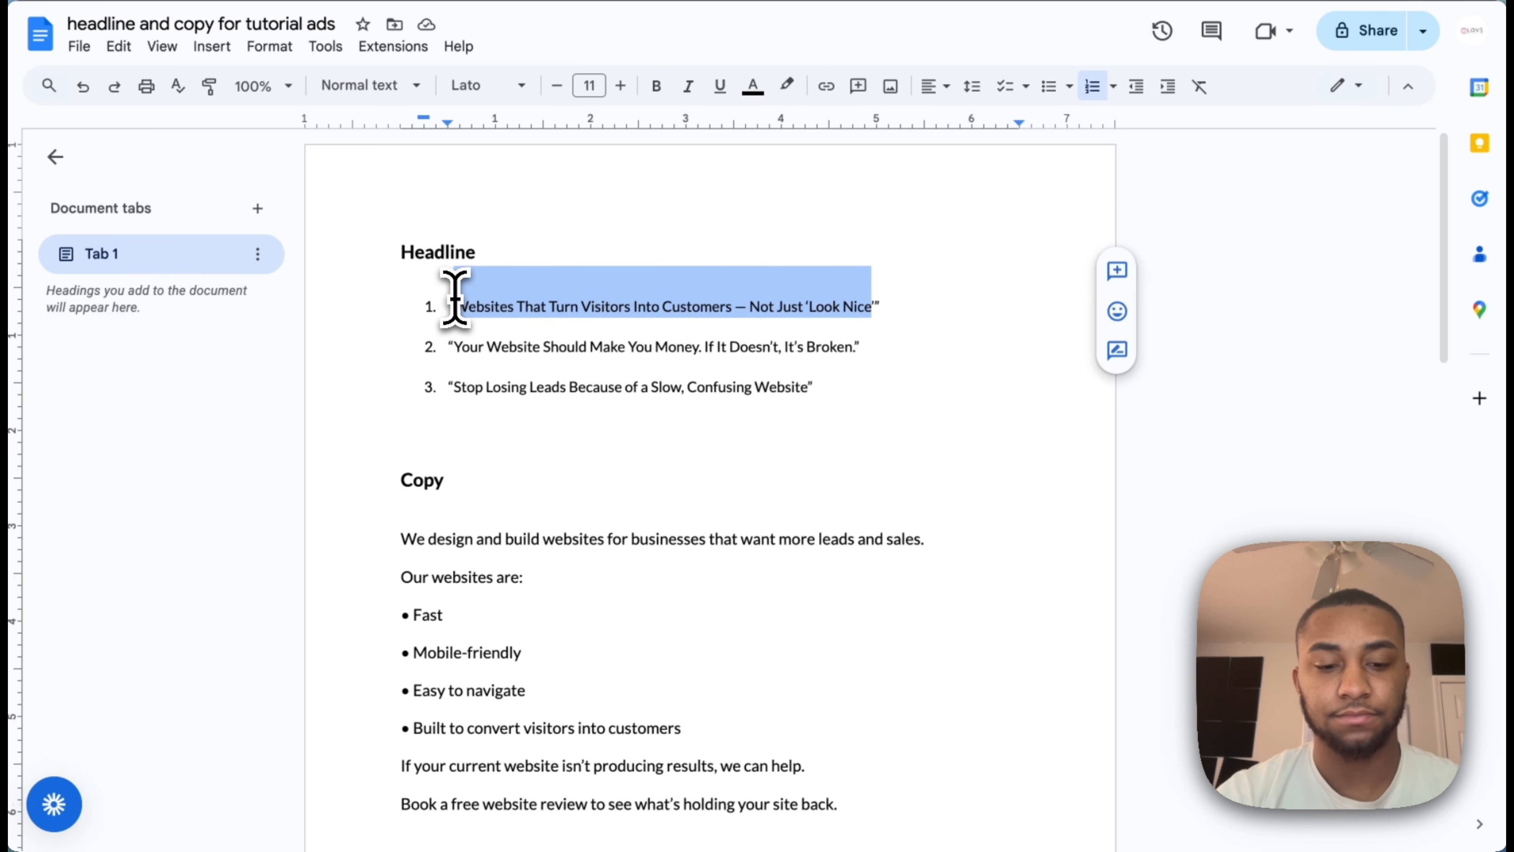
click(644, 1)
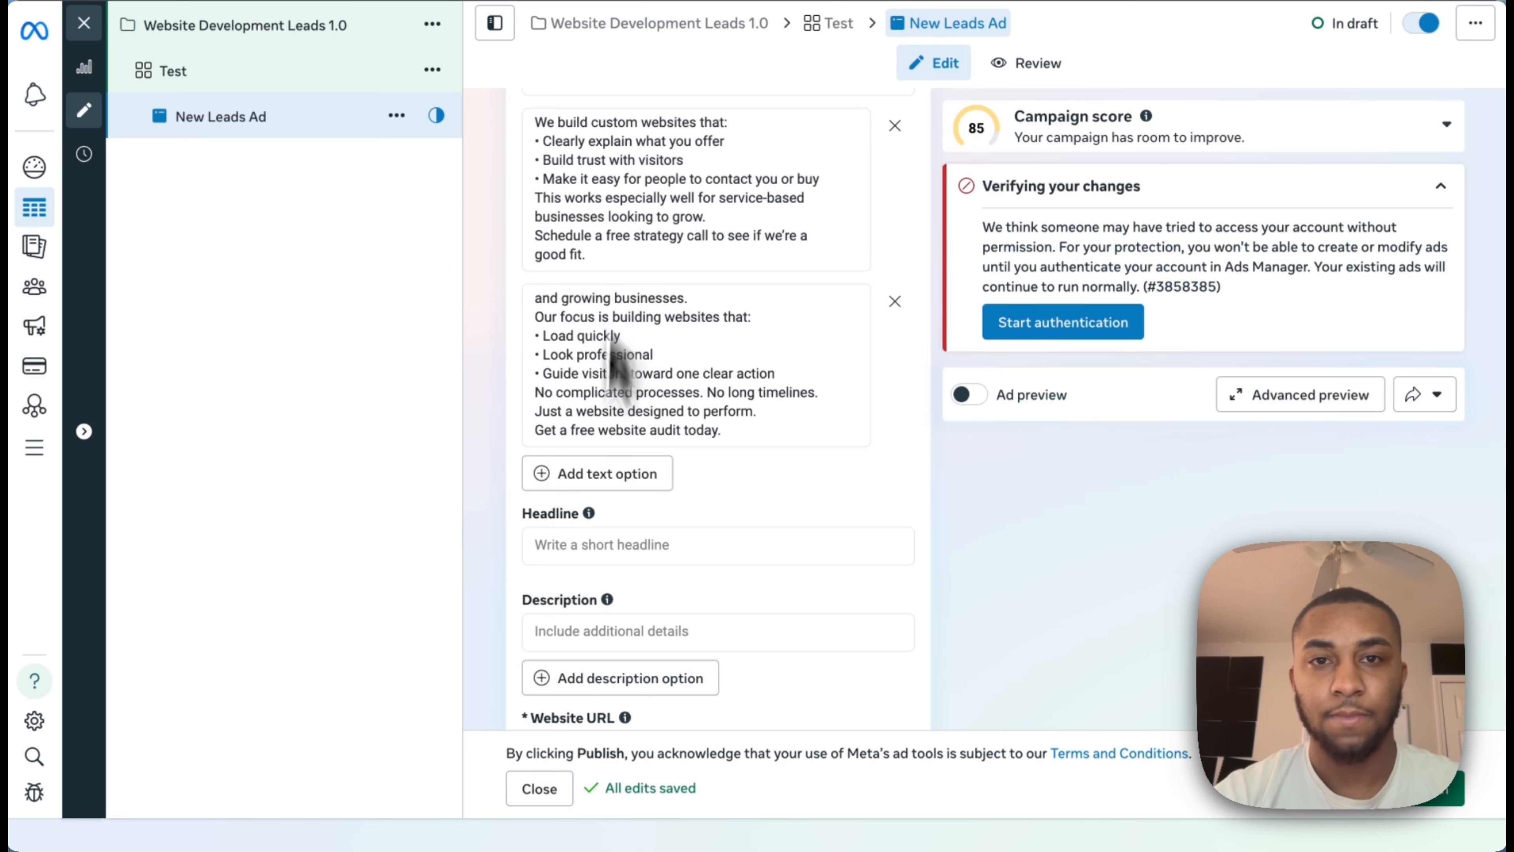
click(590, 554)
key(ctrl+v)
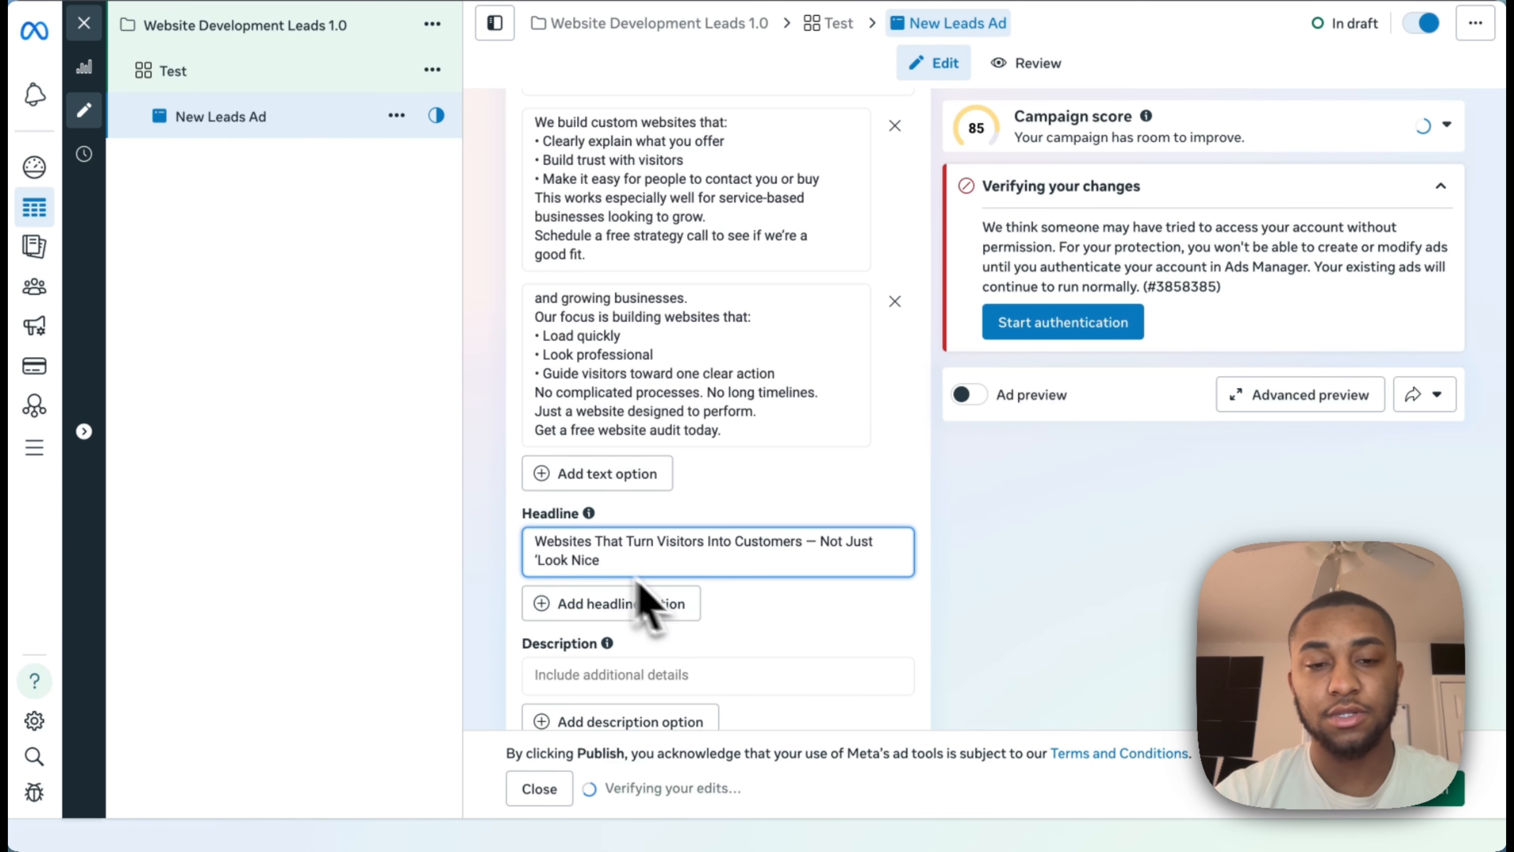
Add a second headline option with the Google Docs document's "Your Website Should Make You Money. If It Doesn't, It's Broken.".
scroll(715, 620, down, 1)
click(704, 594)
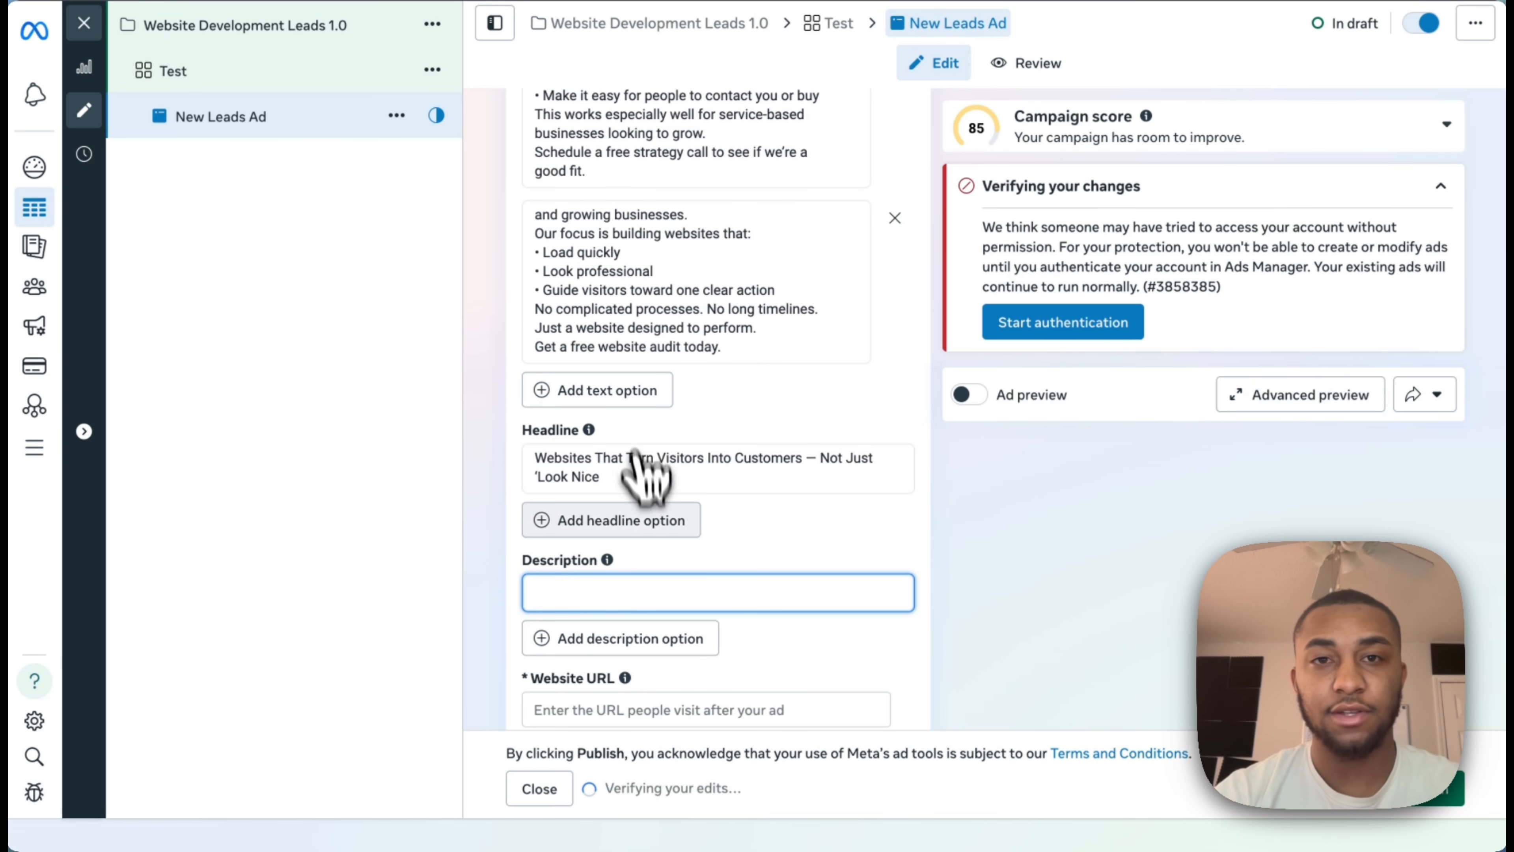
click(646, 522)
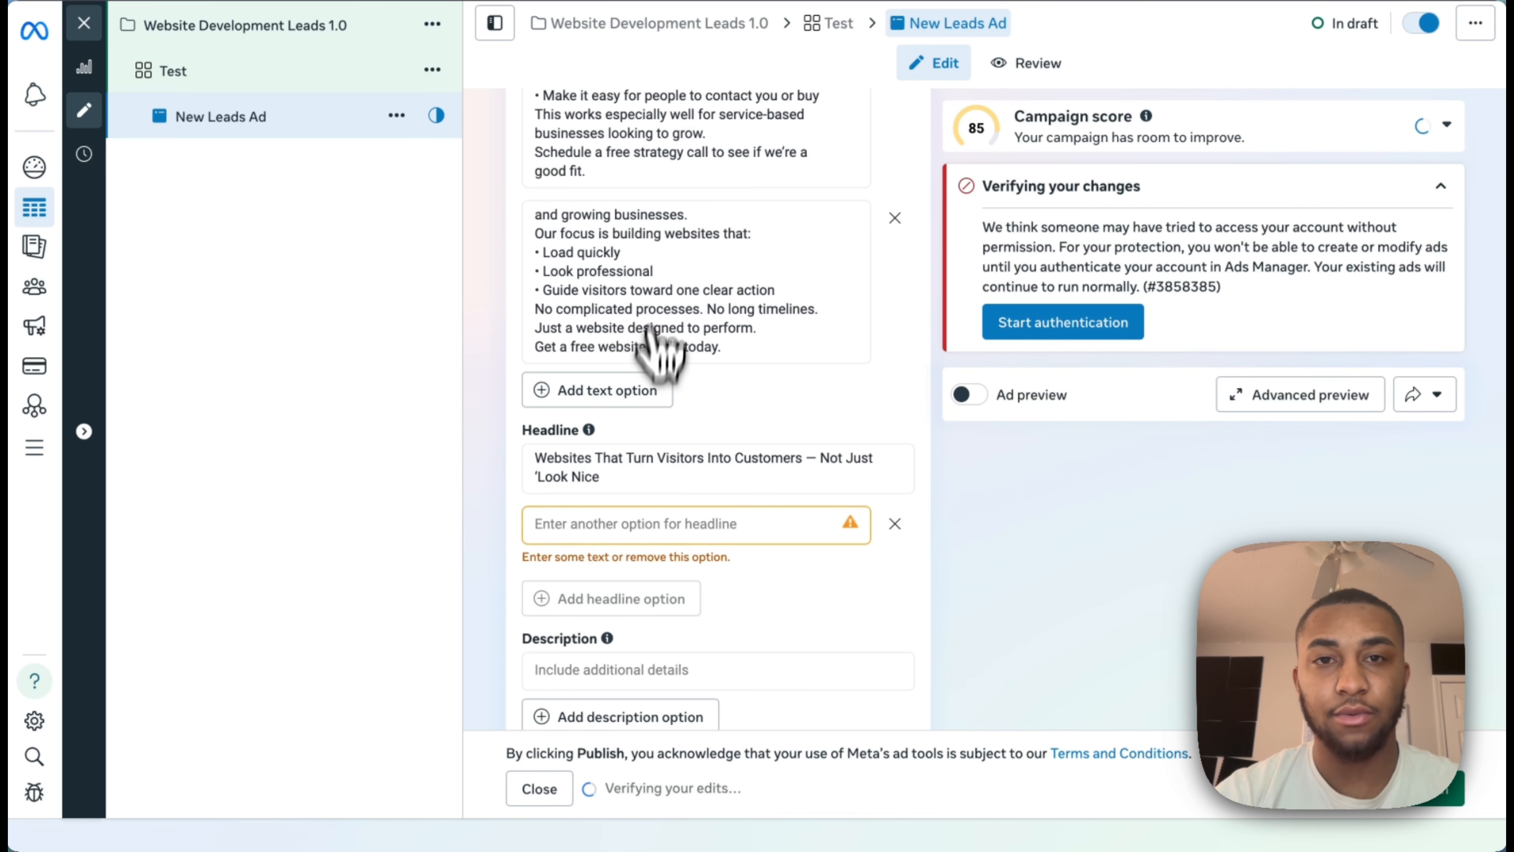
click(686, 7)
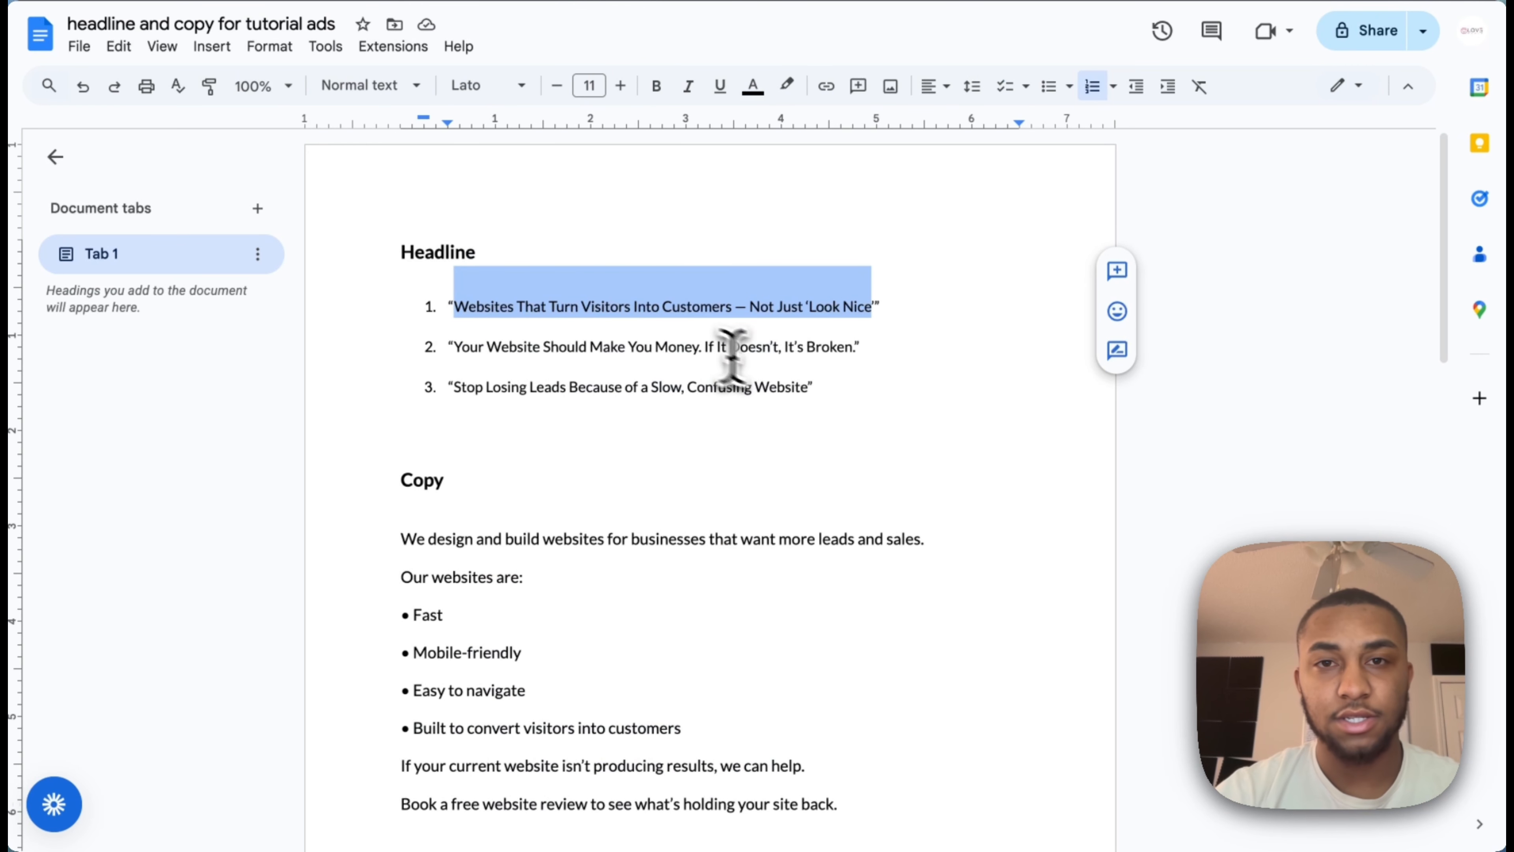
drag(855, 347, 452, 348)
key(ctrl+c)
click(623, 12)
click(568, 525)
key(ctrl+v)
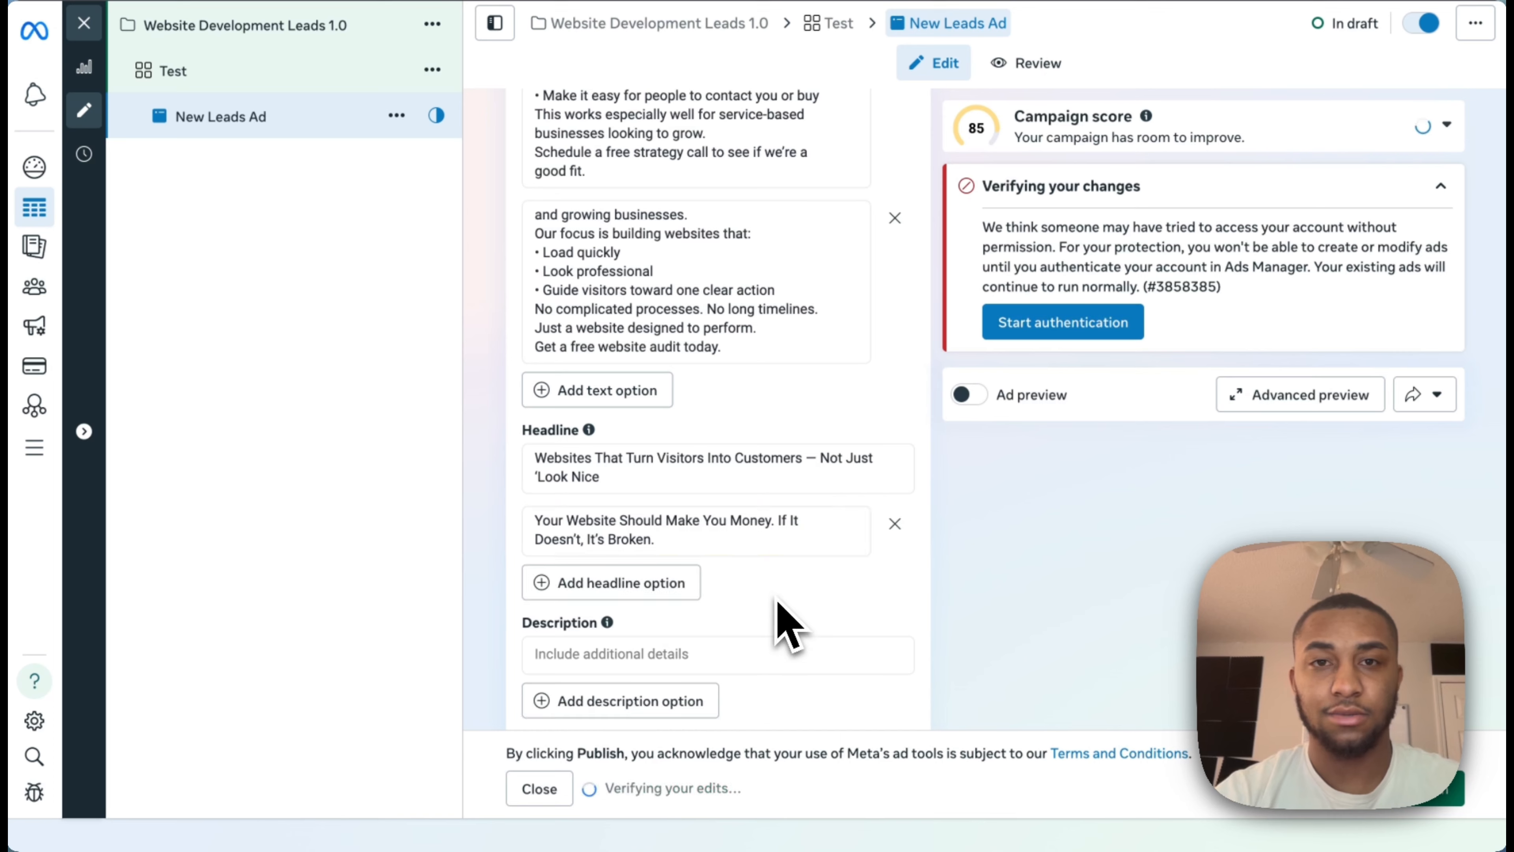
Add a third headline option with the Google Docs document's "Stop Losing Leads Because of a Slow, Confusing Website".
scroll(787, 626, down, 2)
click(655, 471)
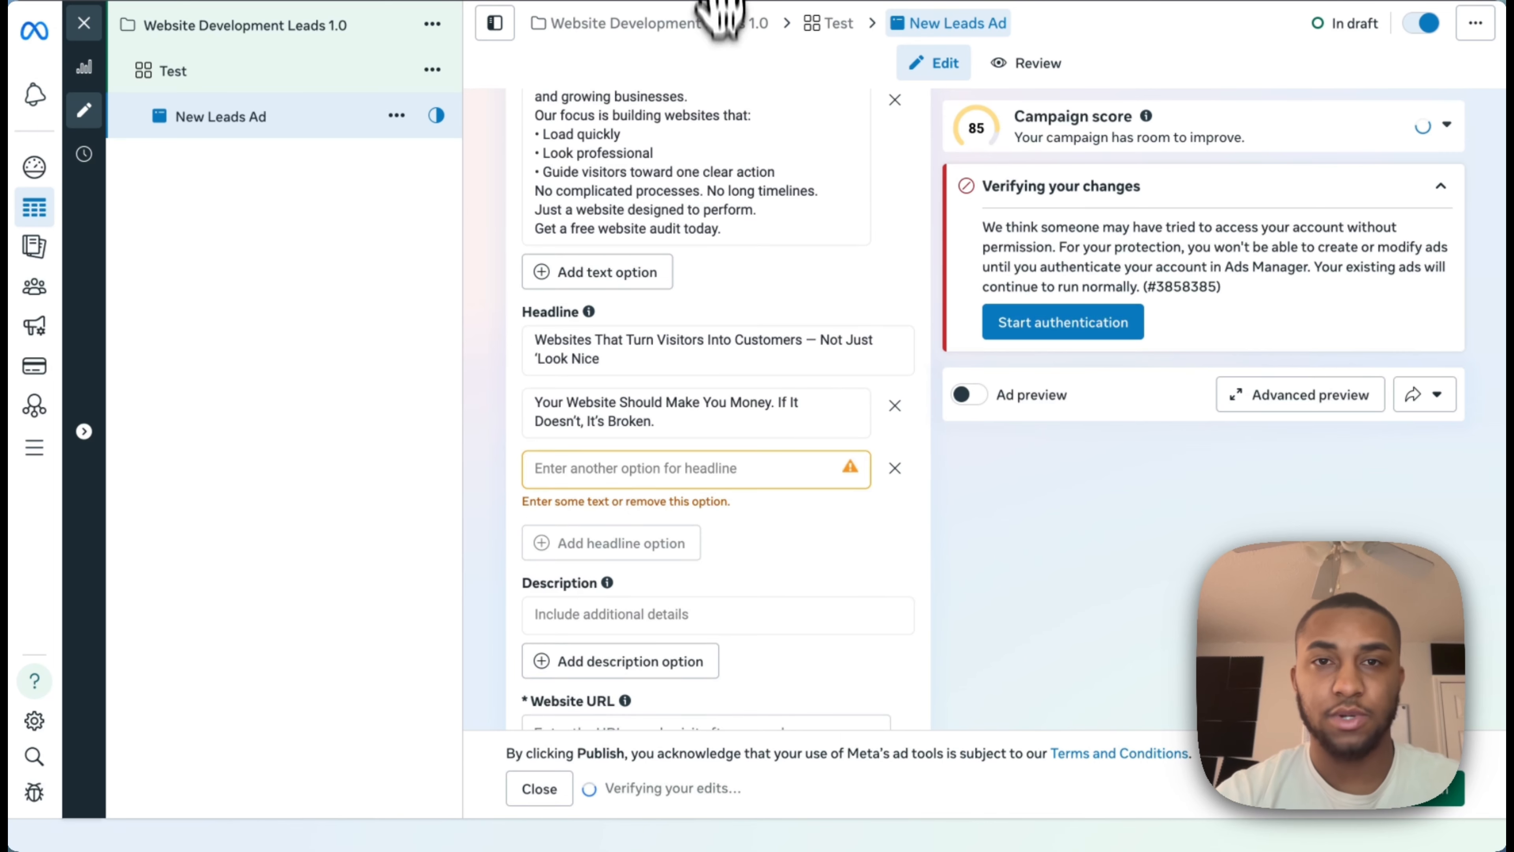
click(718, 2)
drag(809, 394, 457, 394)
click(642, 5)
click(563, 468)
text(Website)
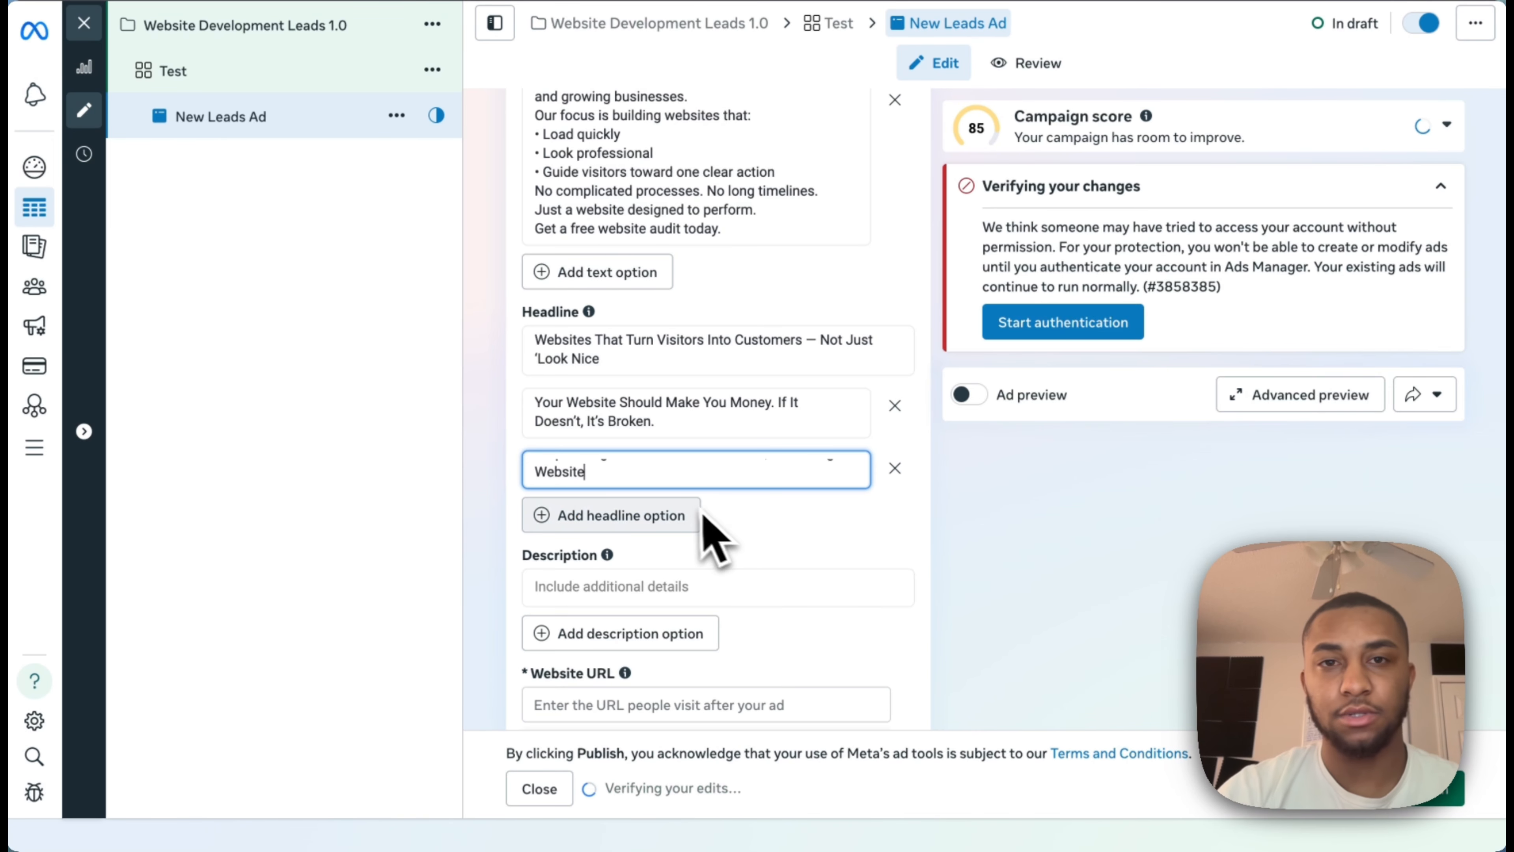
click(852, 534)
Start the ad description with "We are a Website Development Agency, looking to provide people".
scroll(855, 536, down, 3)
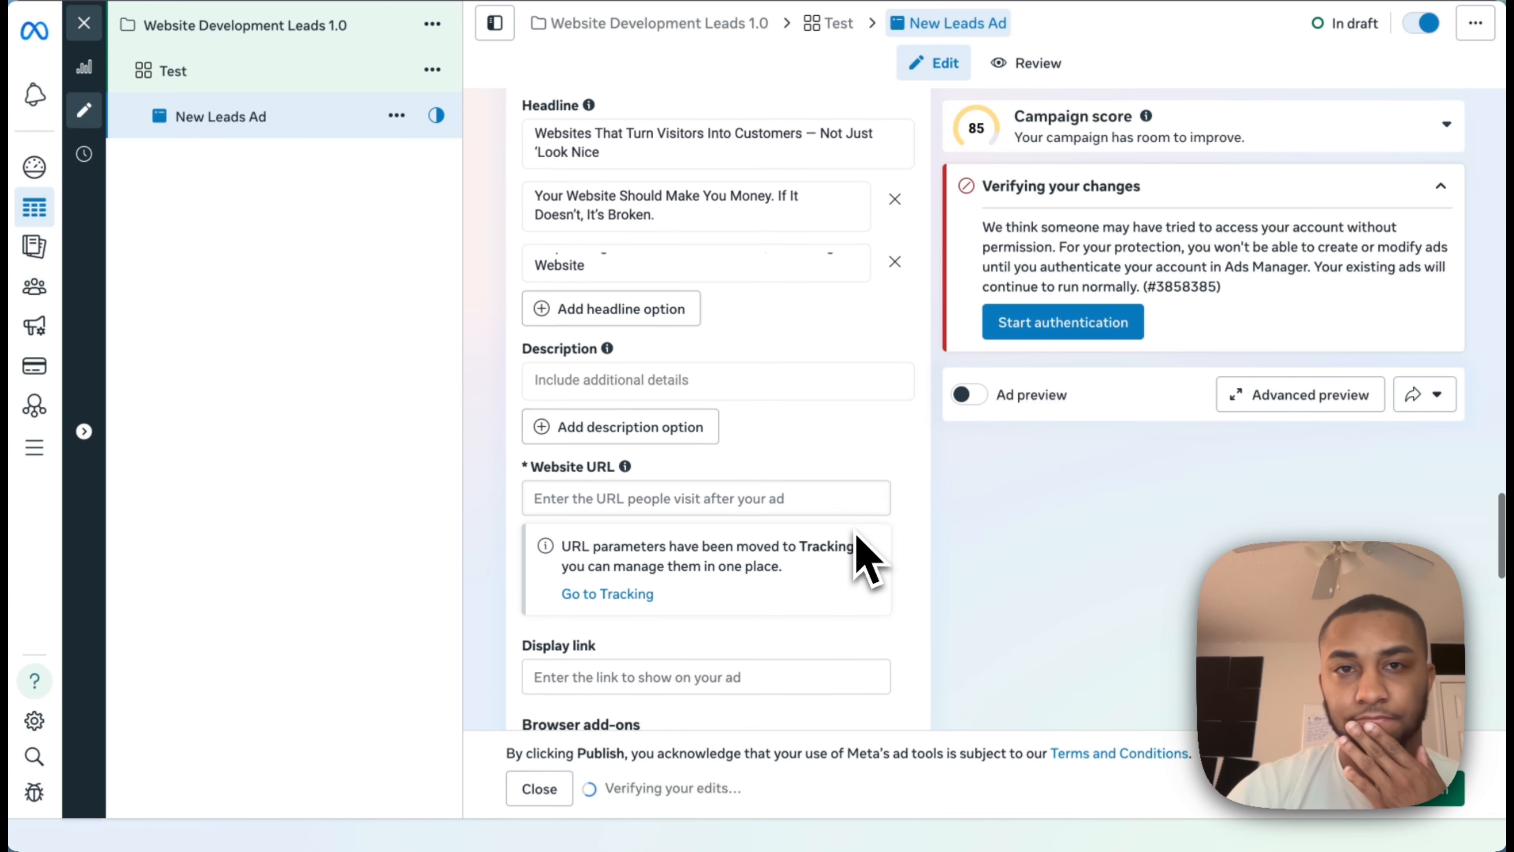
mouse_move(619, 338)
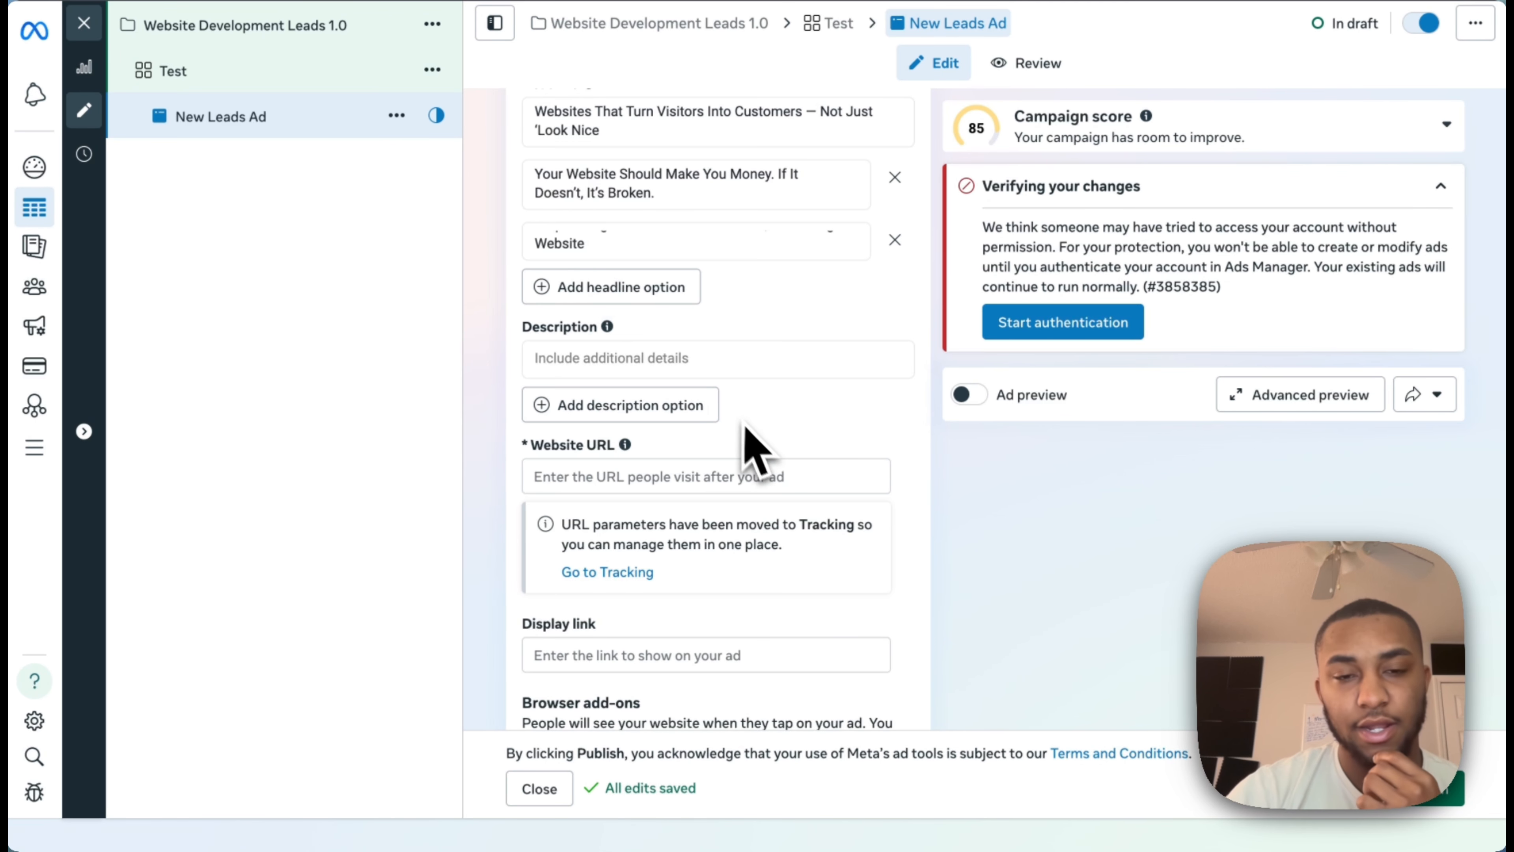
click(665, 369)
text(We ar)
text(e a Website Development Agency, )
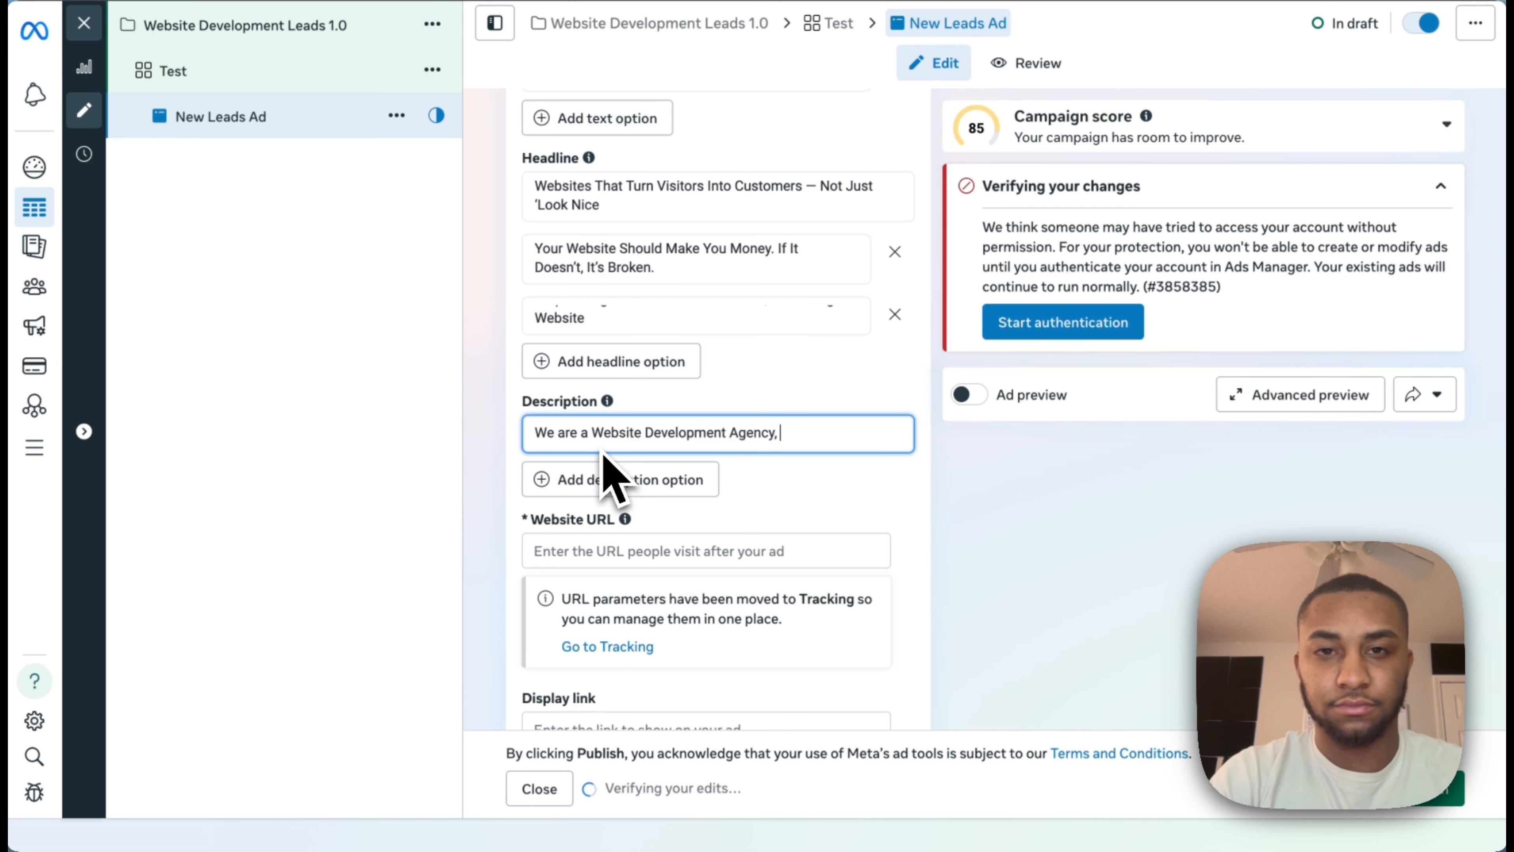
text(ook)
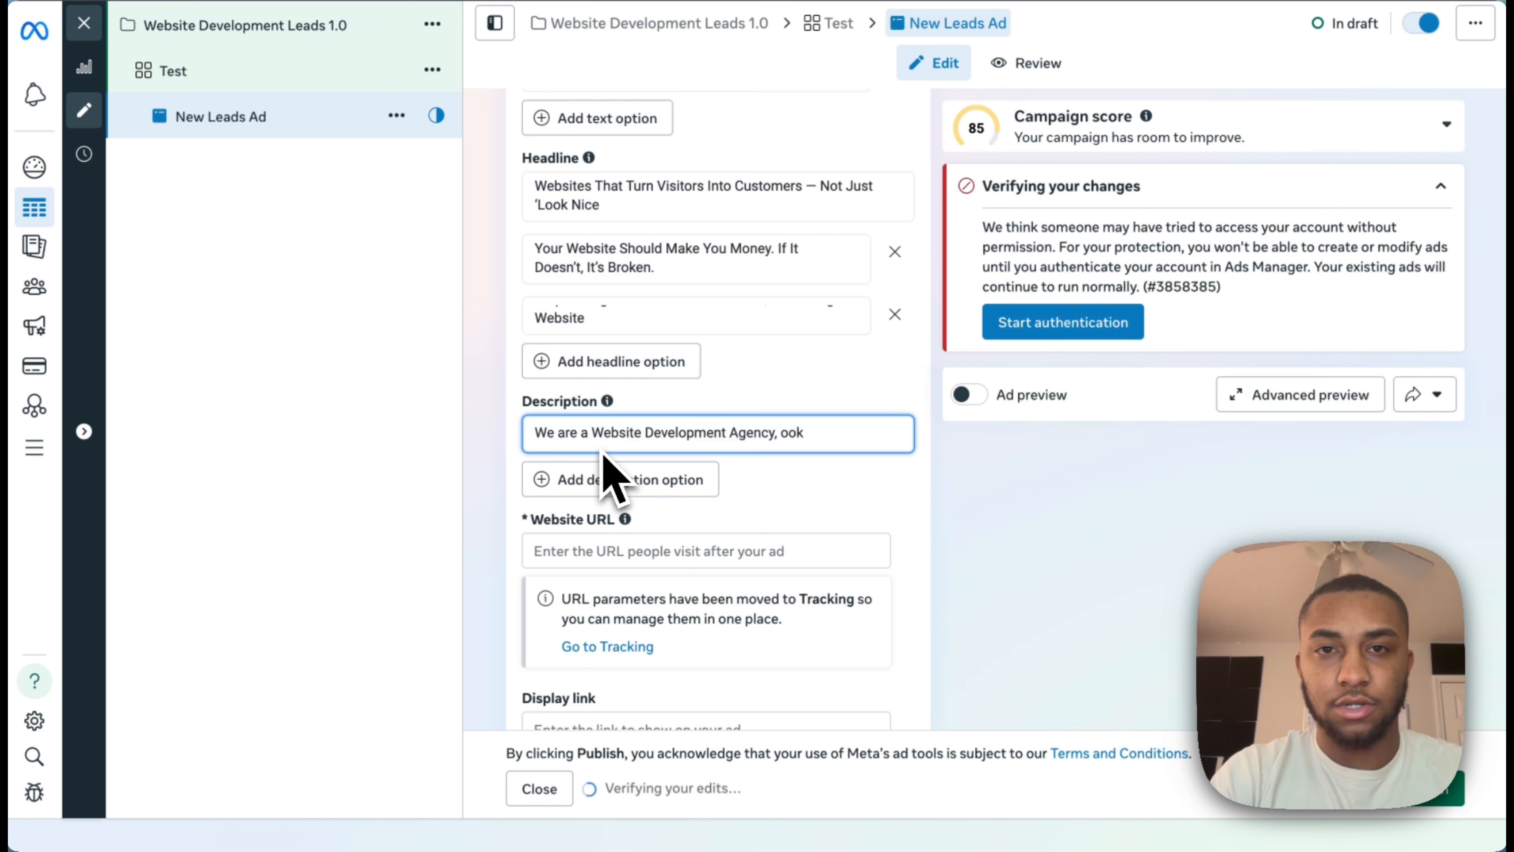
key(BackSpace)
key(BackSpace)
key(BackSpace)
text(looking to)
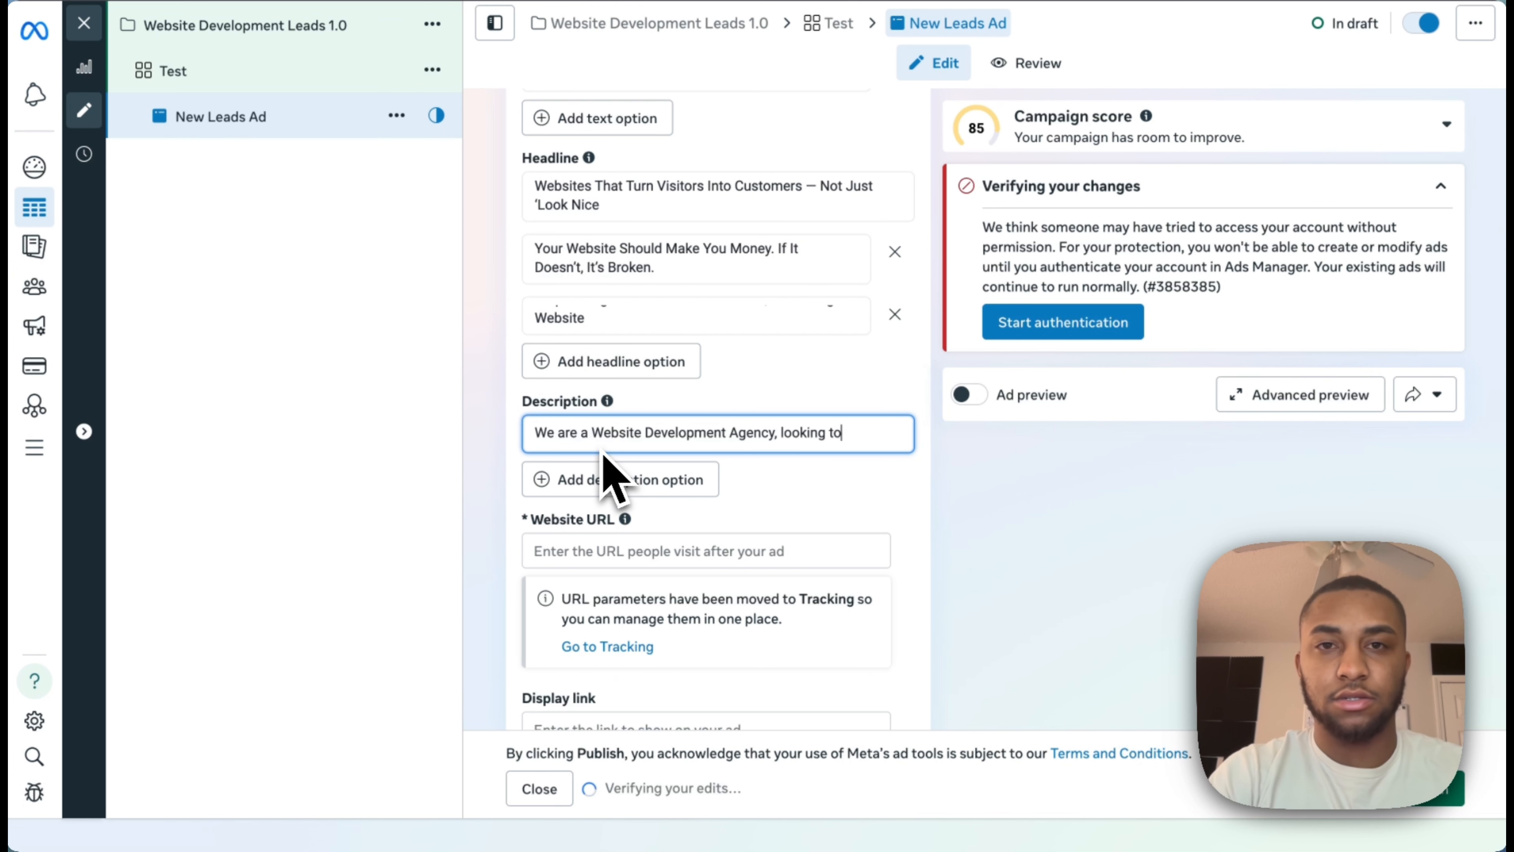
text( provide people )
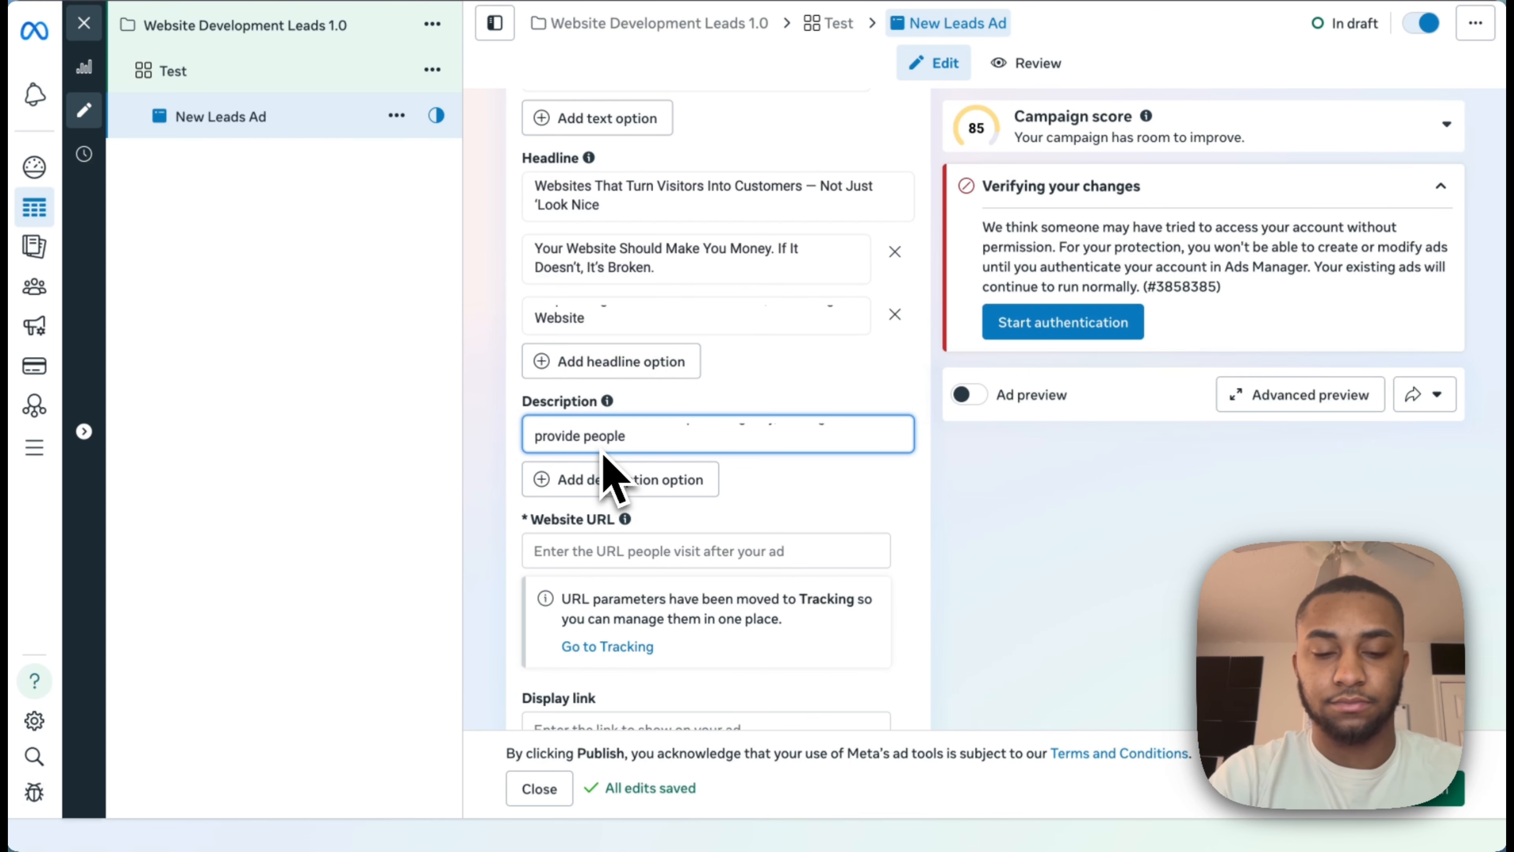
text(with the best qual)
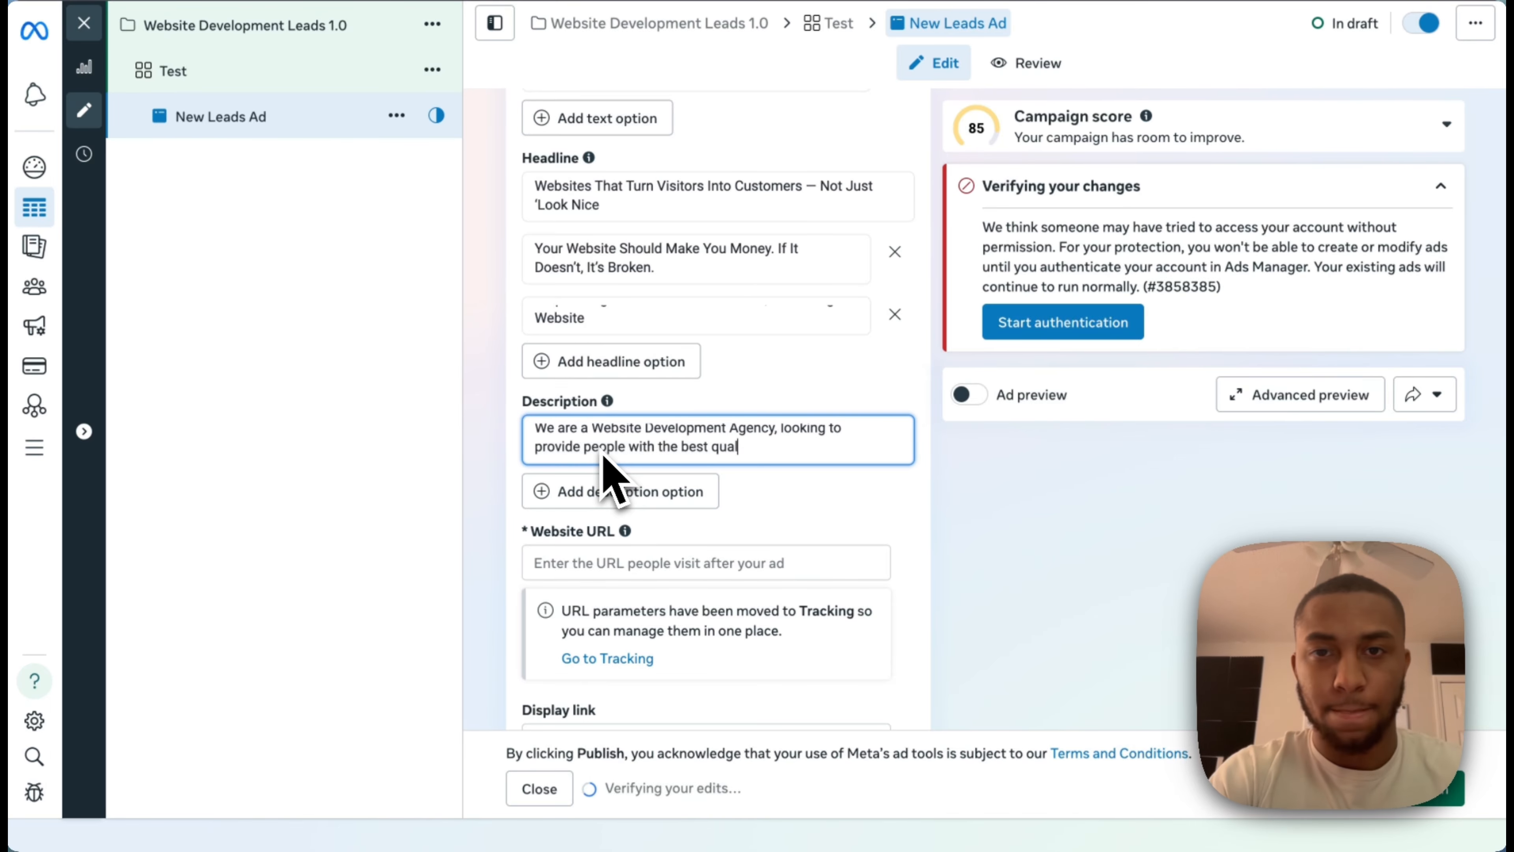
text(ity we)
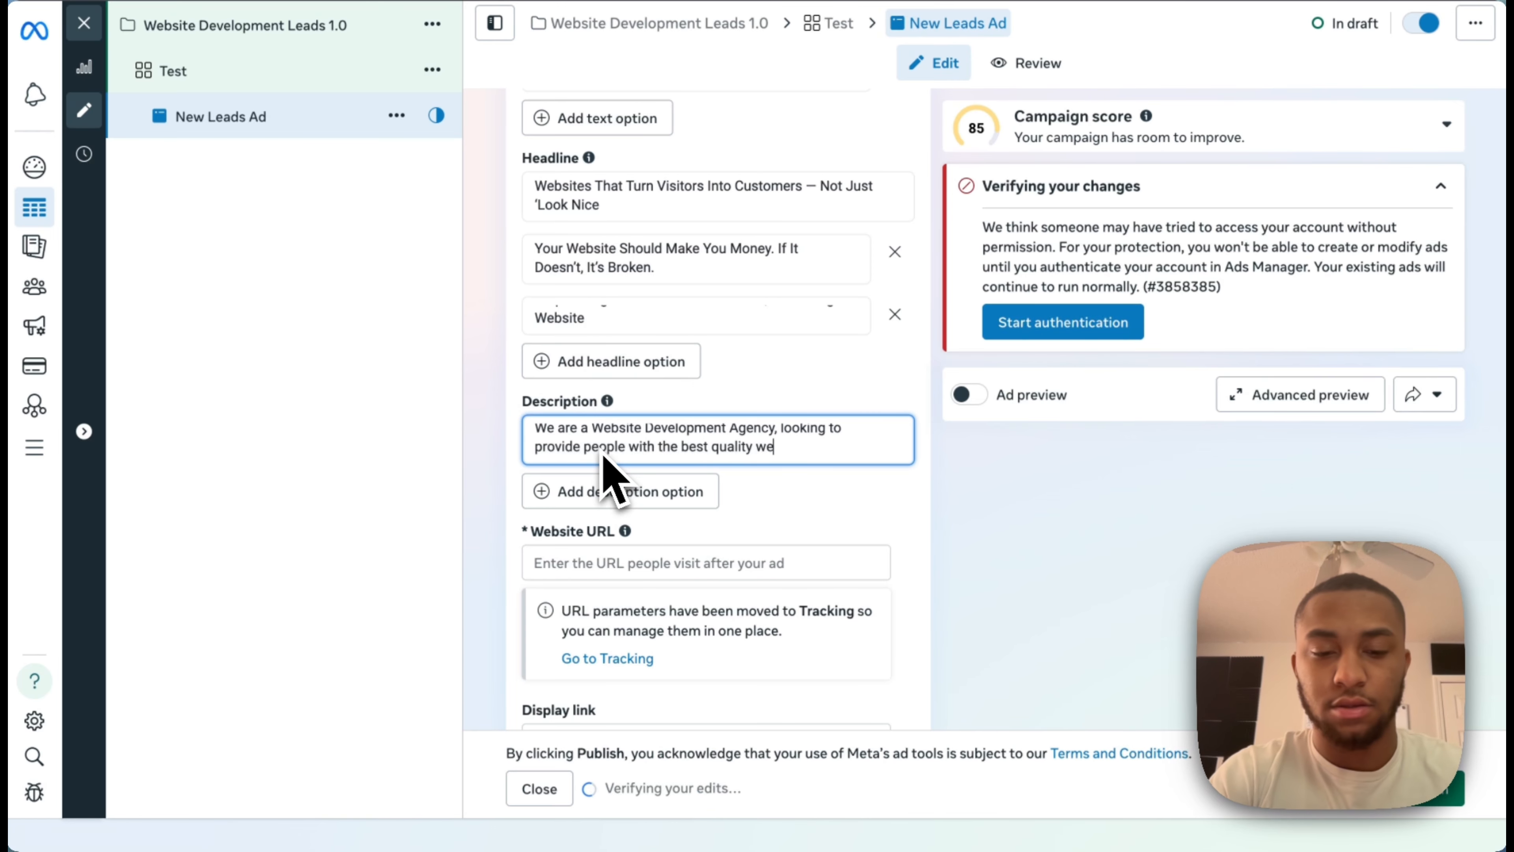
text(bsite)
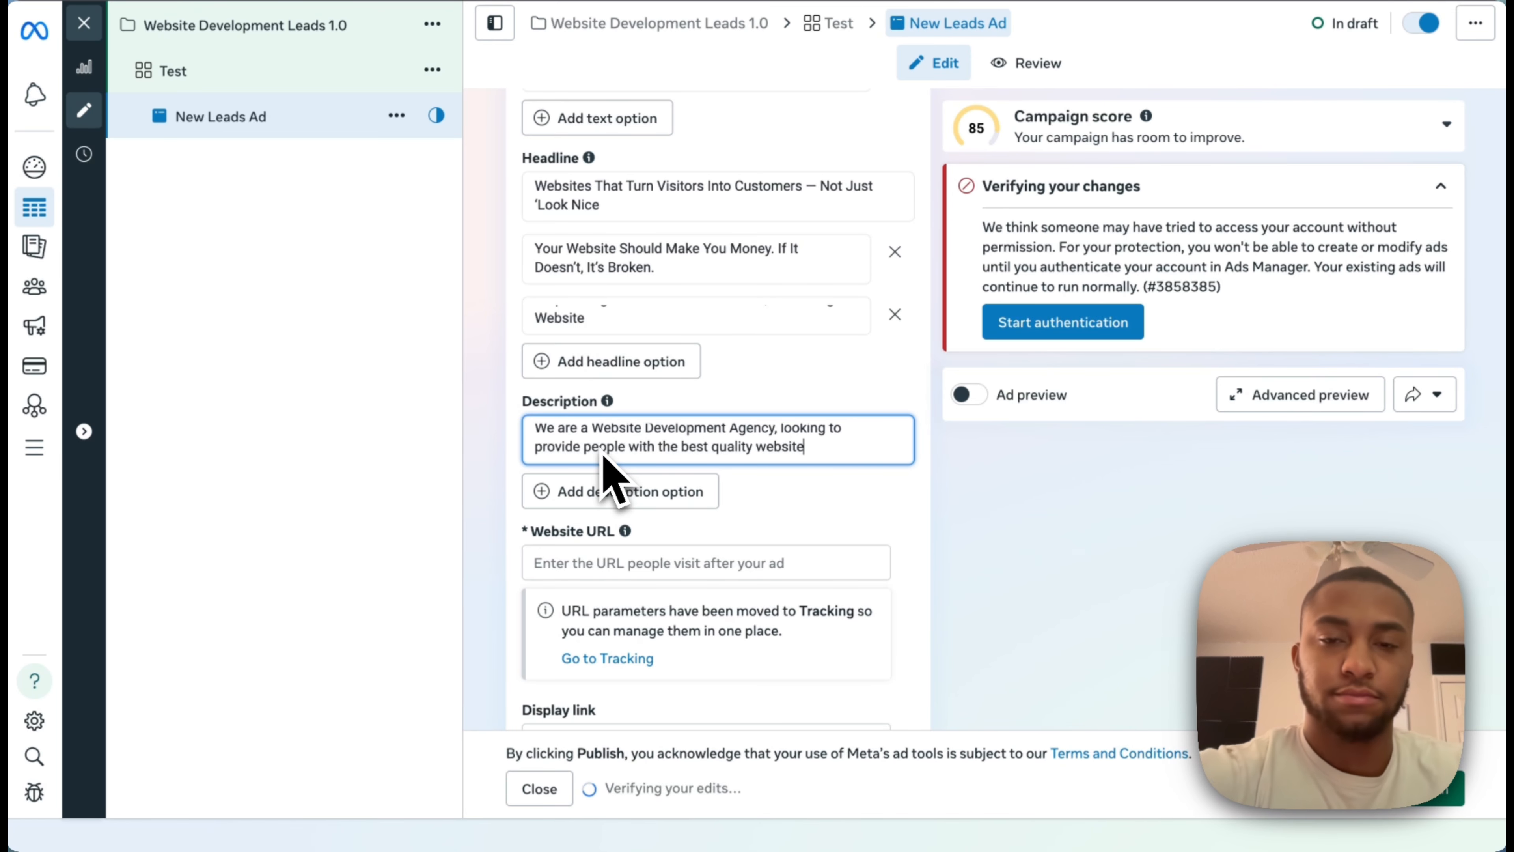
text( p)
key(BackSpace)
key(BackSpace)
key(BackSpace)
key(BackSpace)
key(BackSpace)
key(BackSpace)
key(BackSpace)
key(BackSpace)
key(BackSpace)
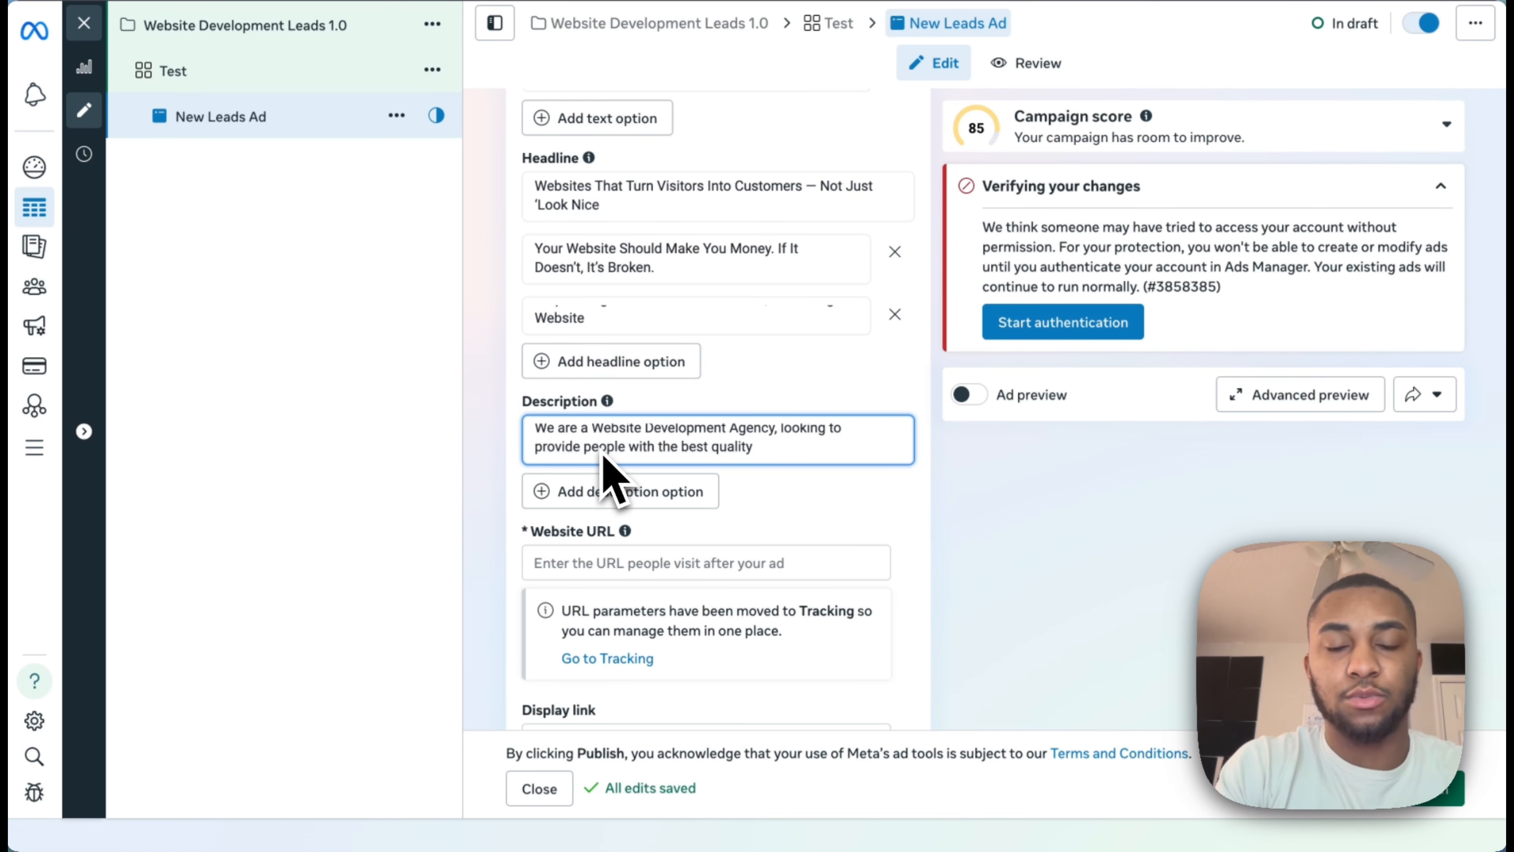
key(BackSpace)
key(BackSpace)
key(BackSpace)
key(BackSpace)
key(BackSpace)
key(BackSpace)
key(BackSpace)
key(BackSpace)
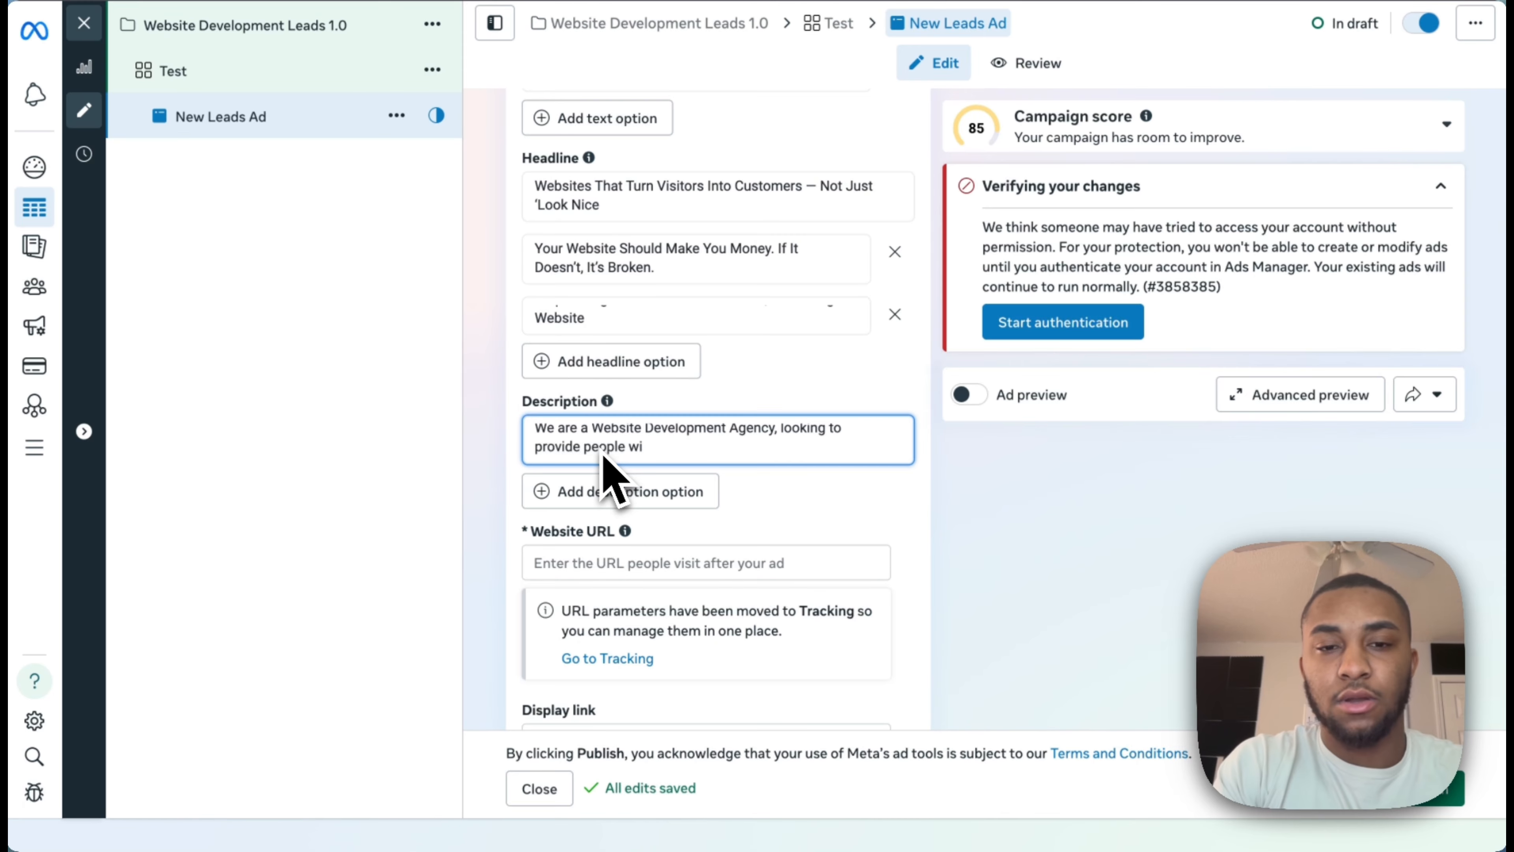
key(BackSpace)
Complete the ad description with "a website that captures attention, attracts customers, and converts eye-balls into sales.".
text(a )
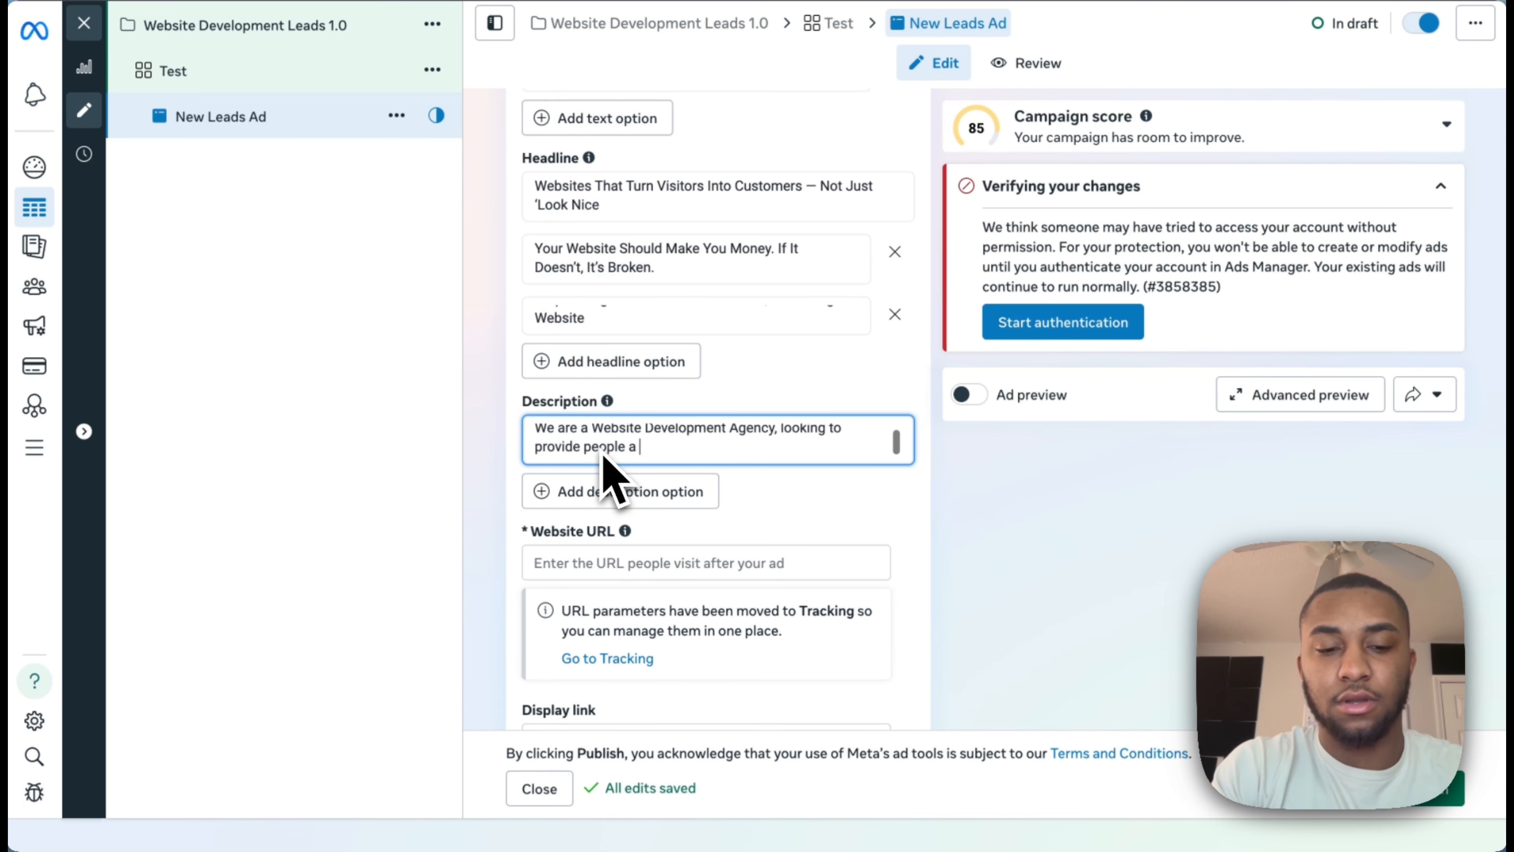
text(website that the)
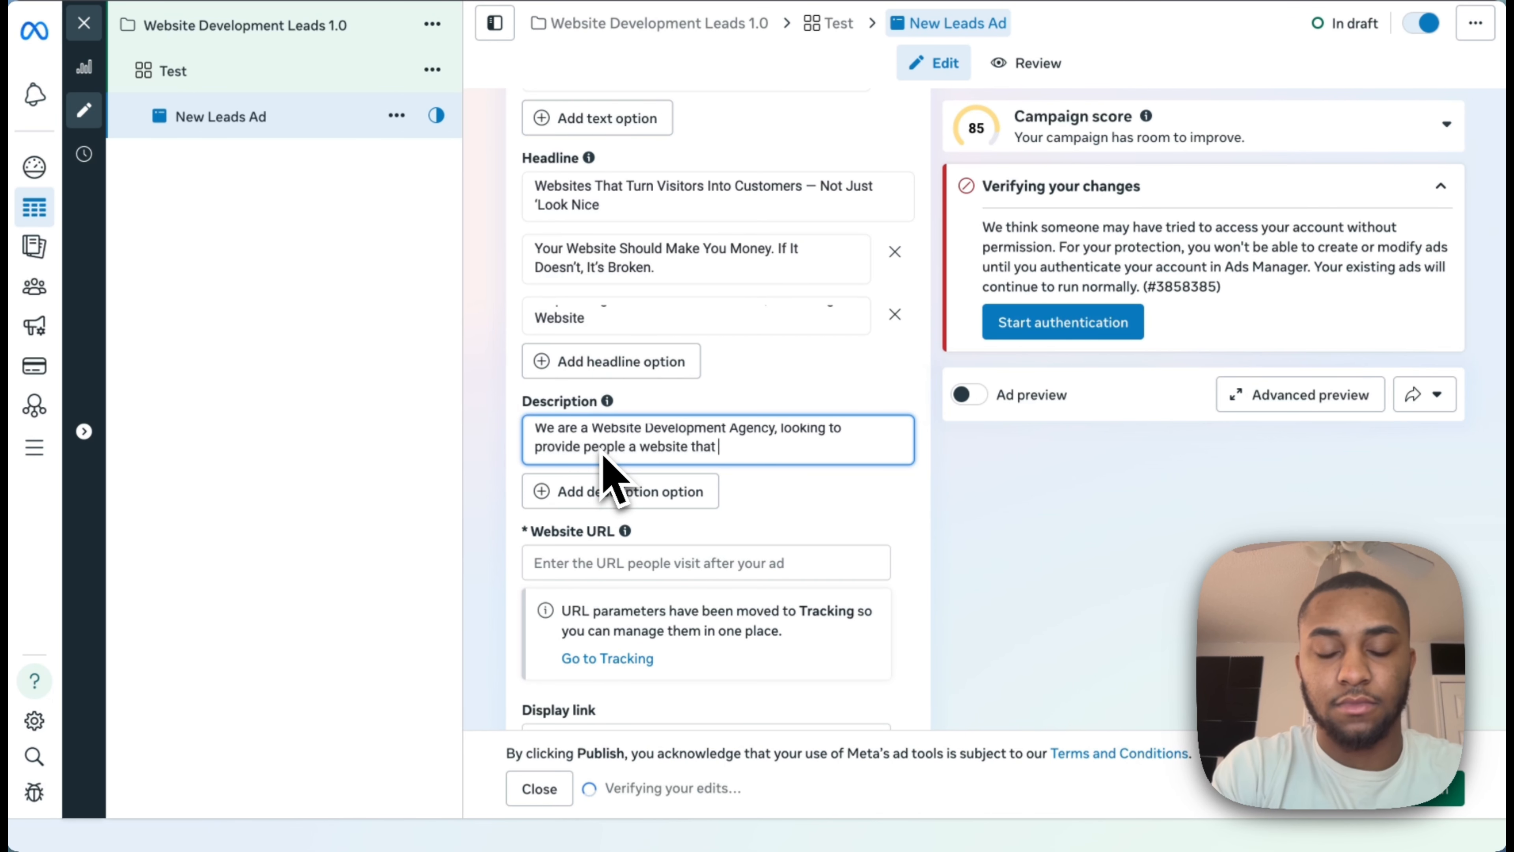
text(ca)
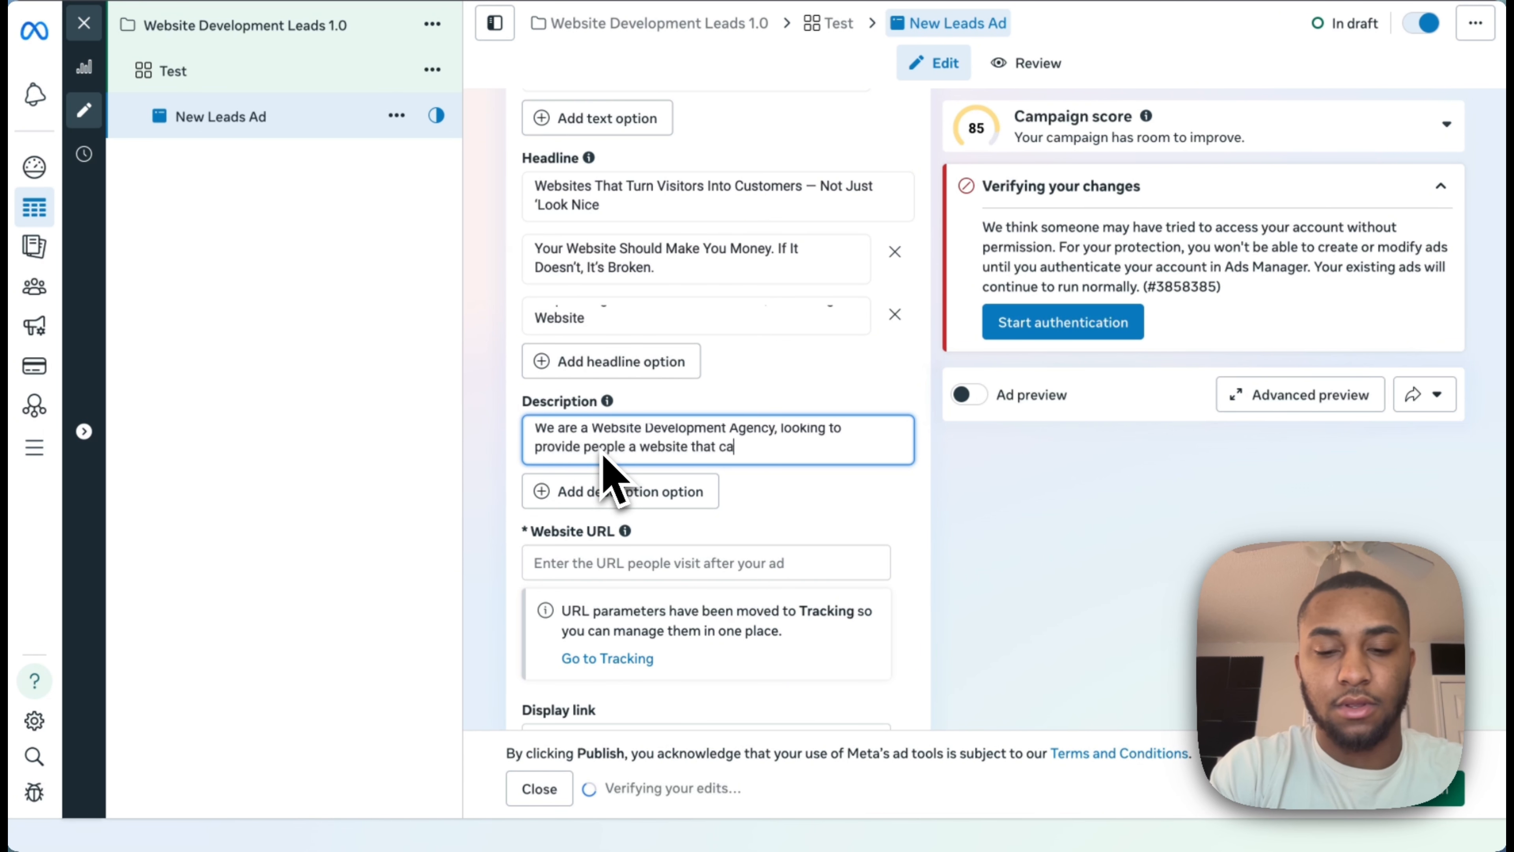
text(ptures attention,)
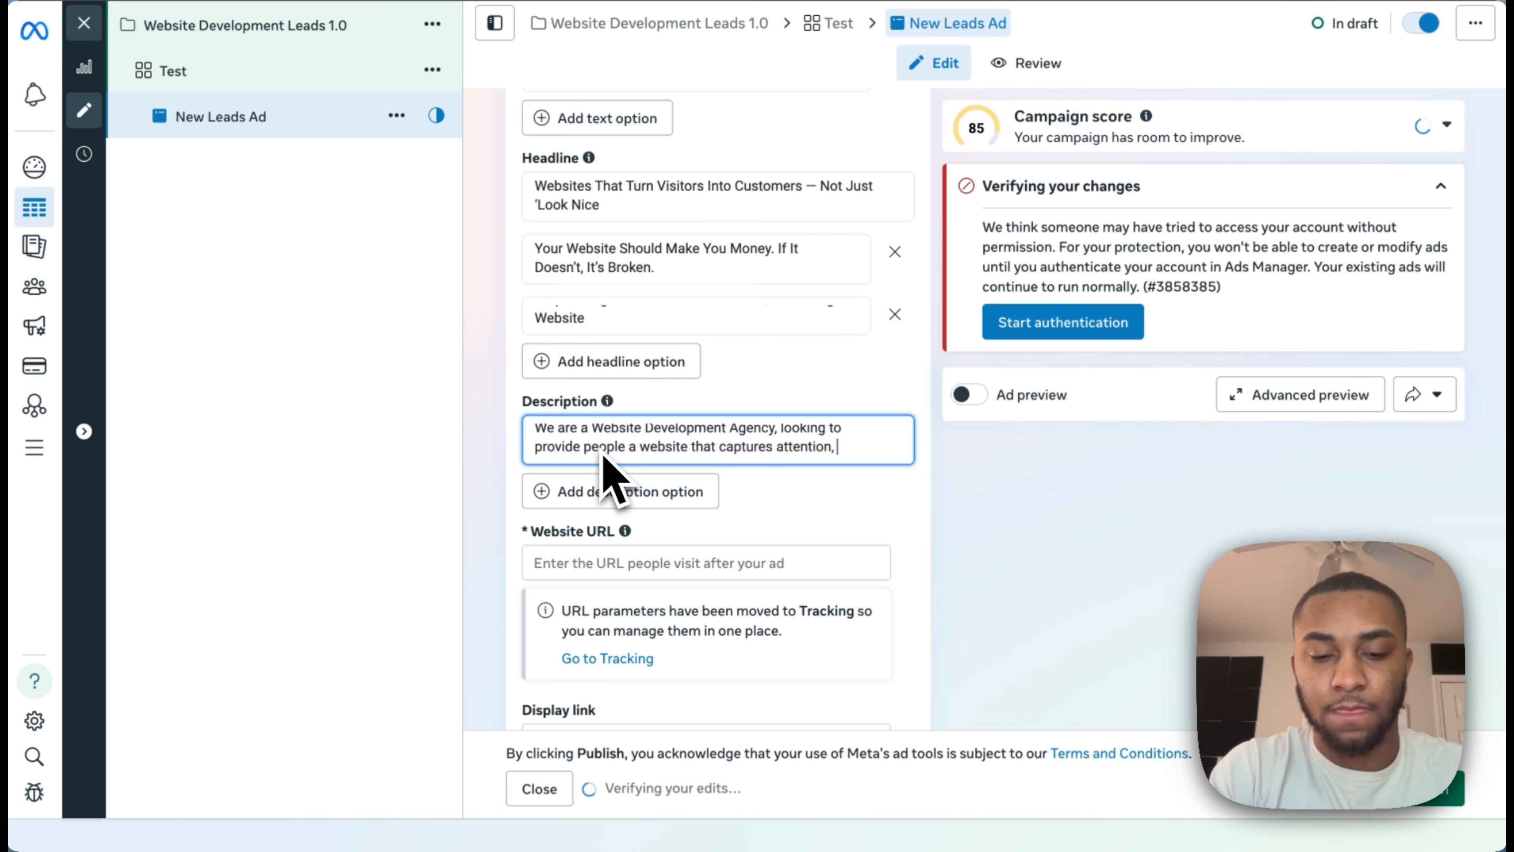
text( attrac)
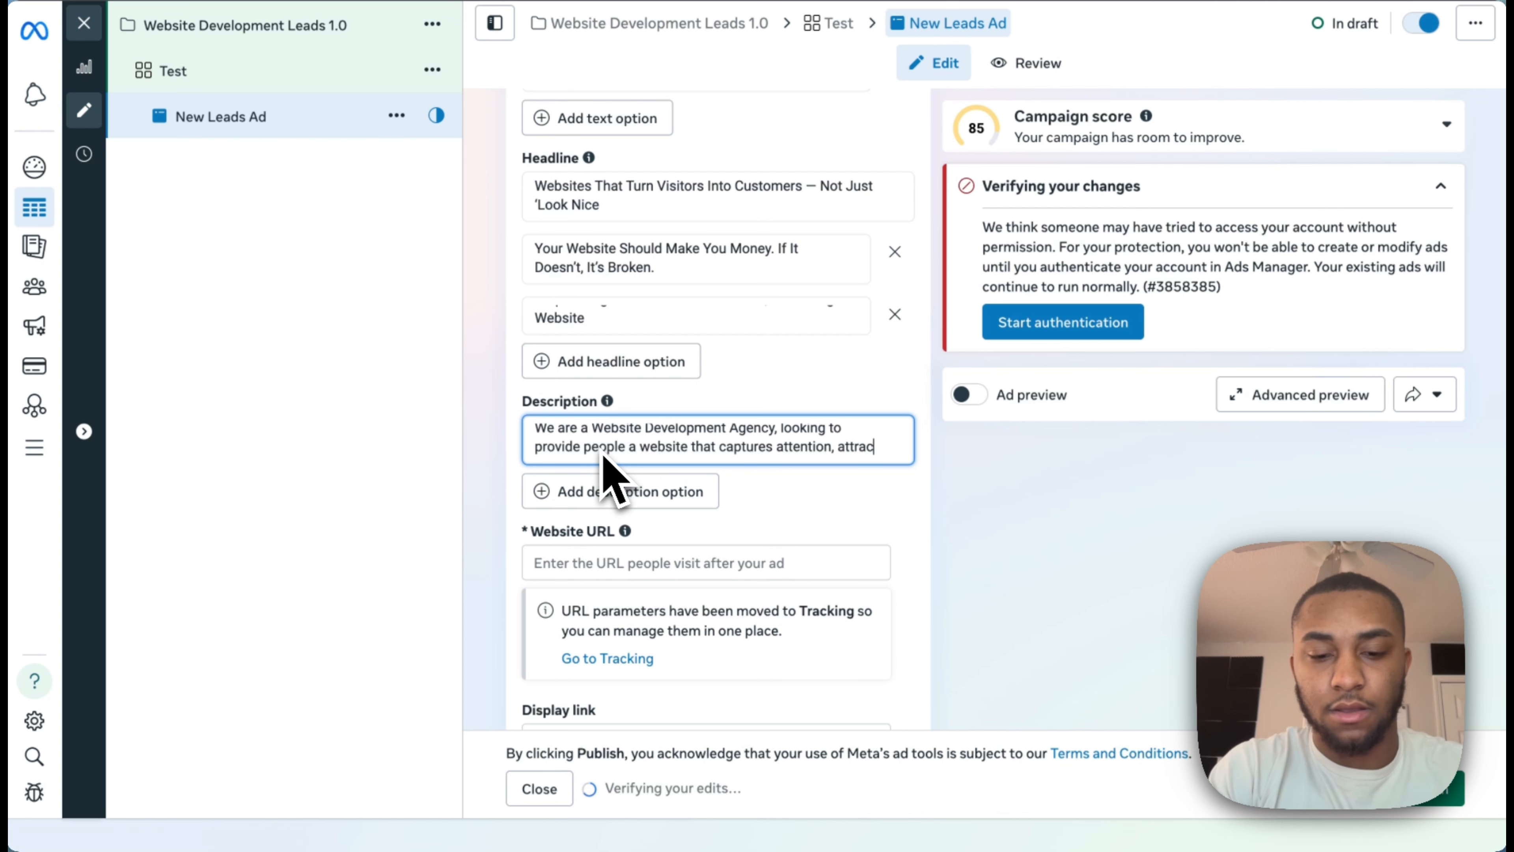
text(ts customers, and convert)
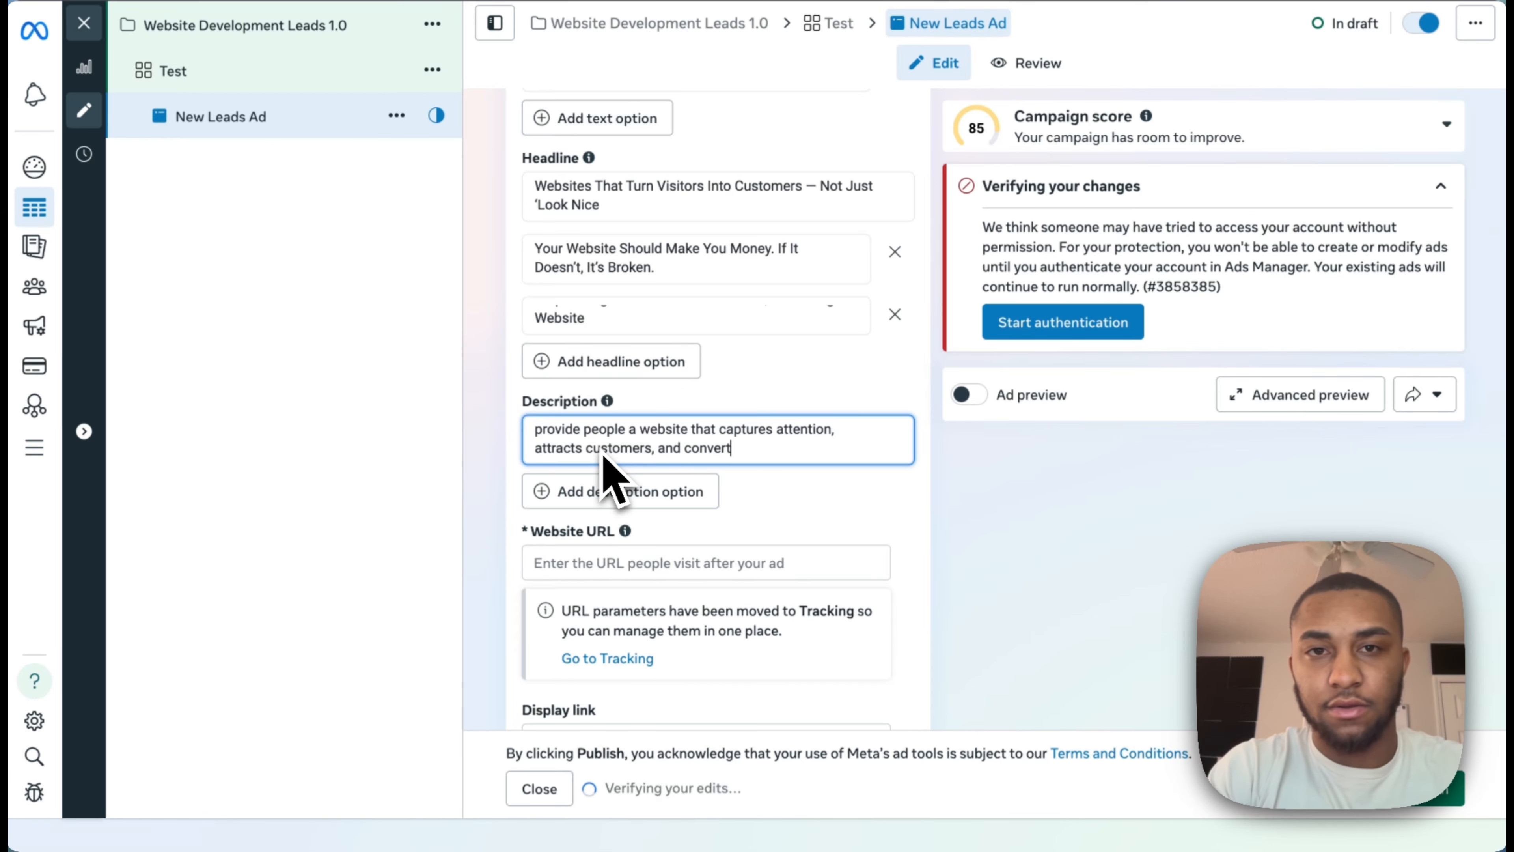
text(s eyeb)
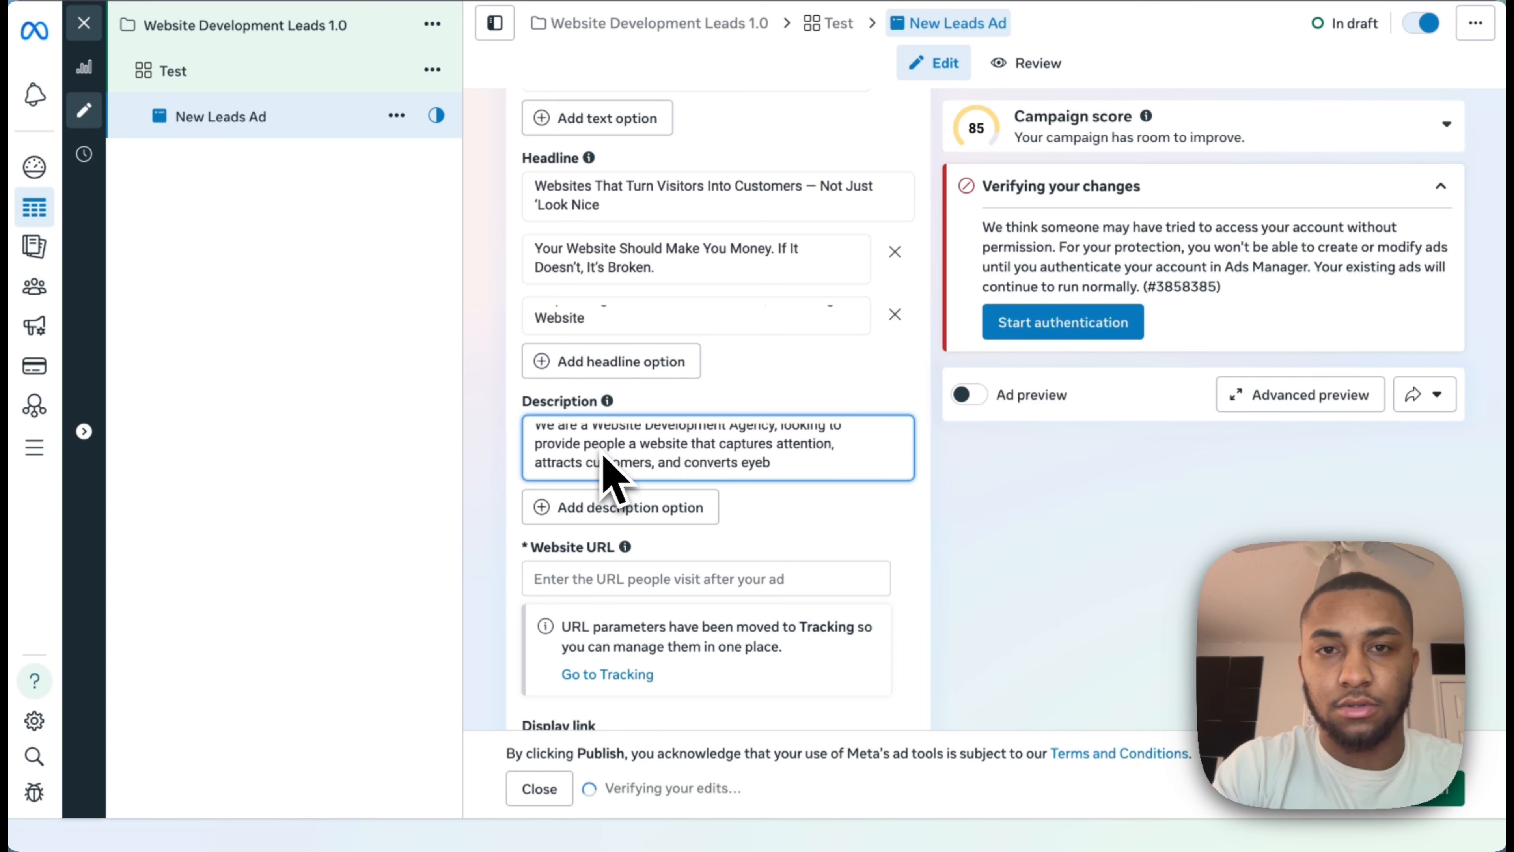
text(alballs in)
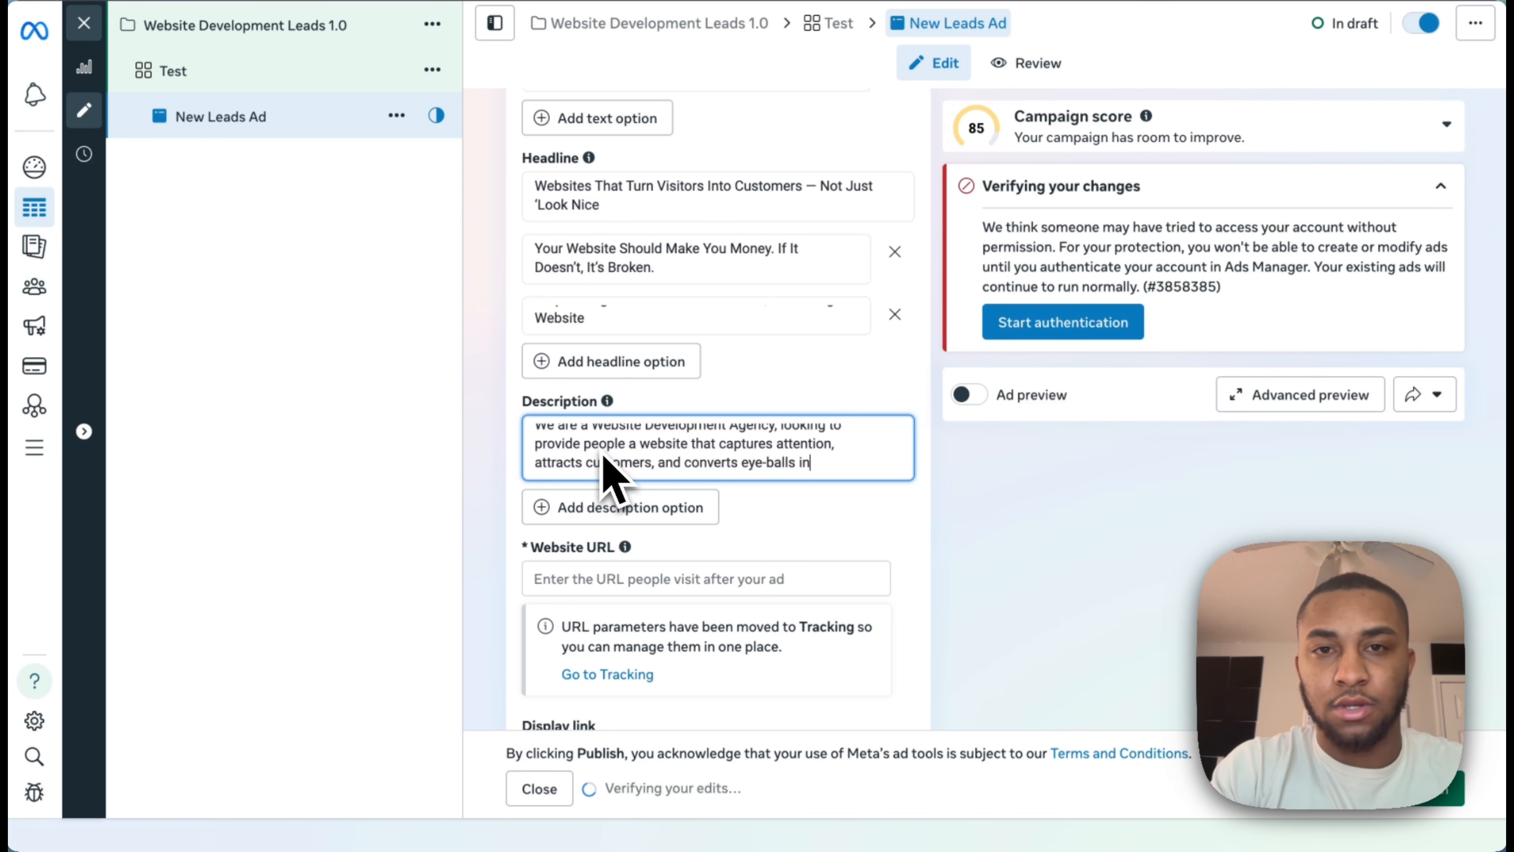
text(to sales.)
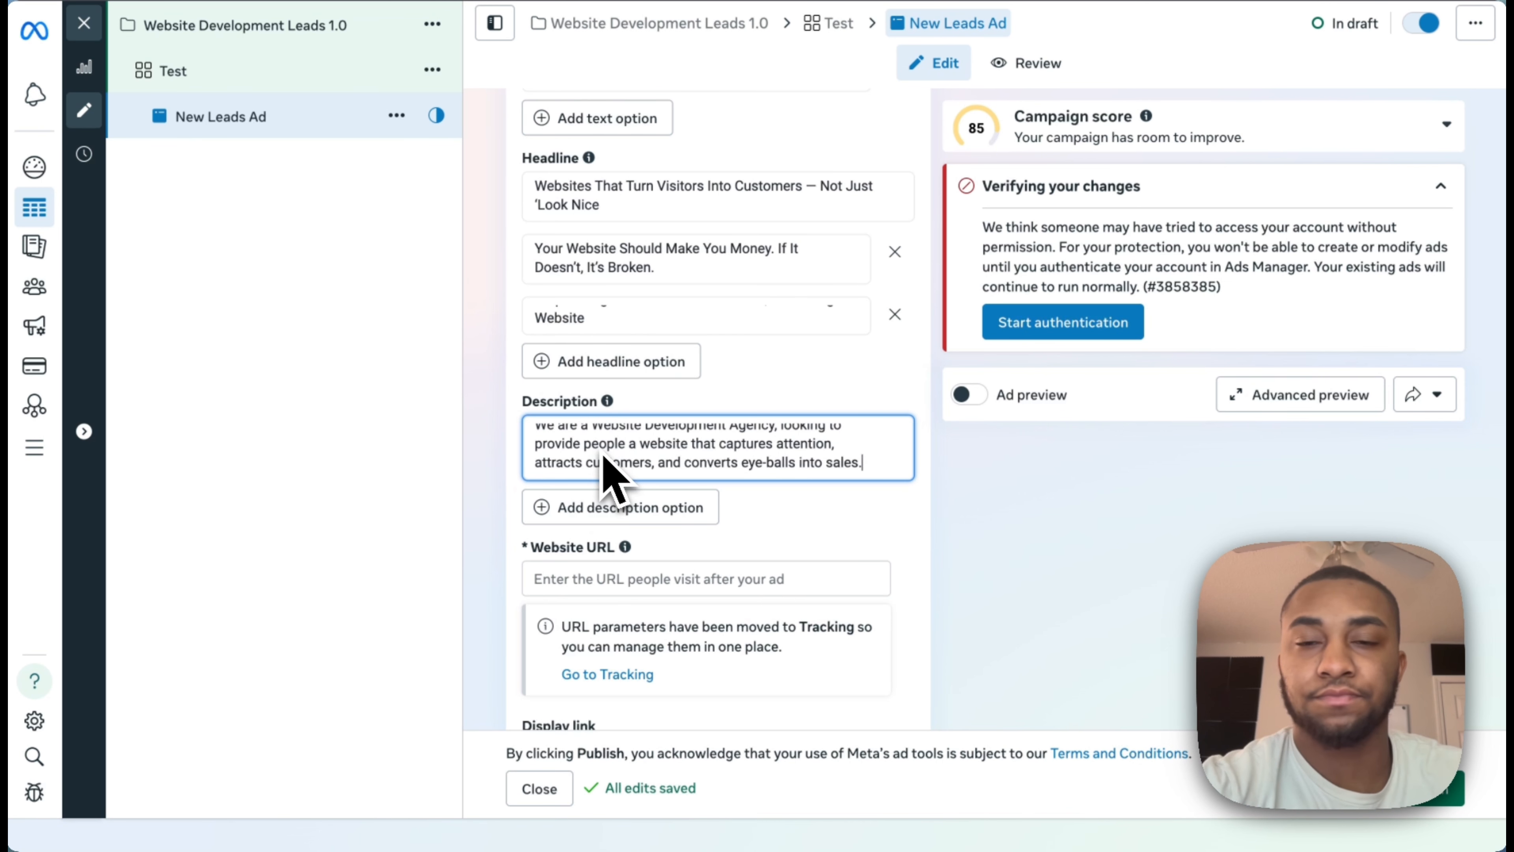
click(839, 541)
Enter "lov3edia.com" as the ad's website URL.
scroll(838, 541, down, 2)
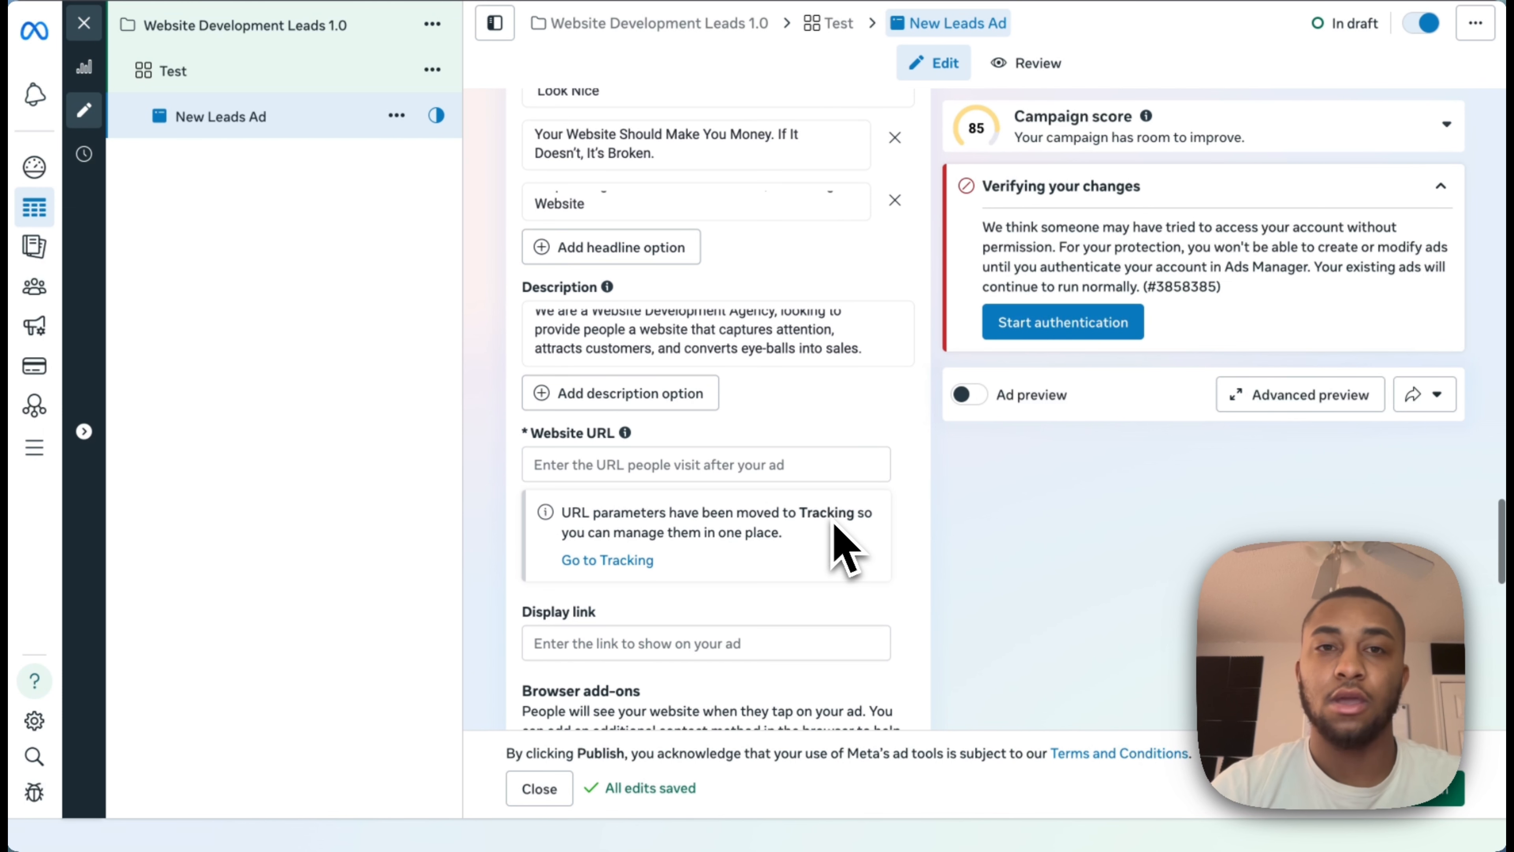
click(808, 468)
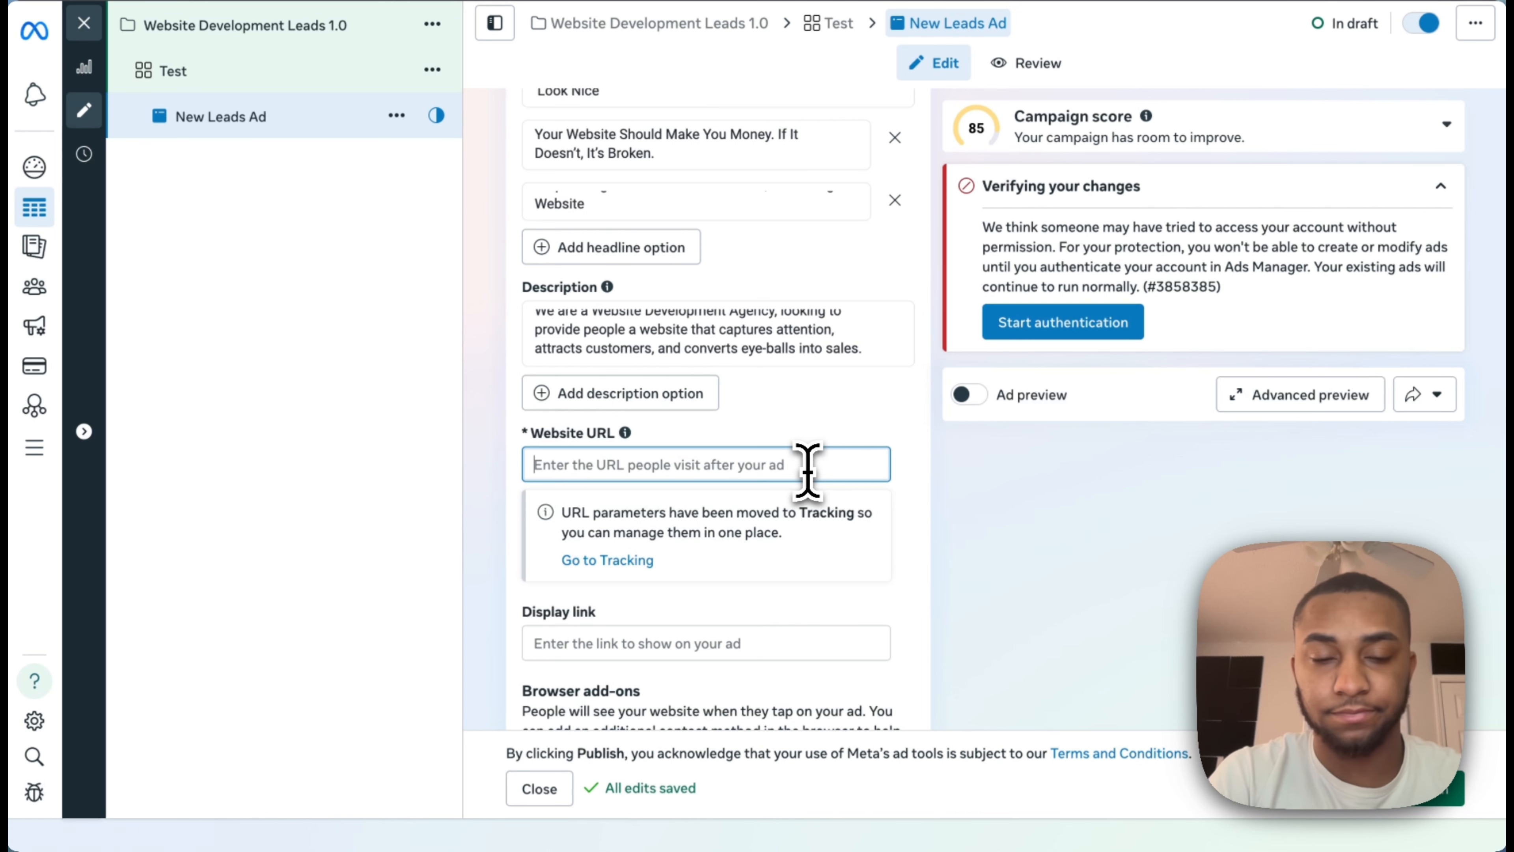
text(lo)
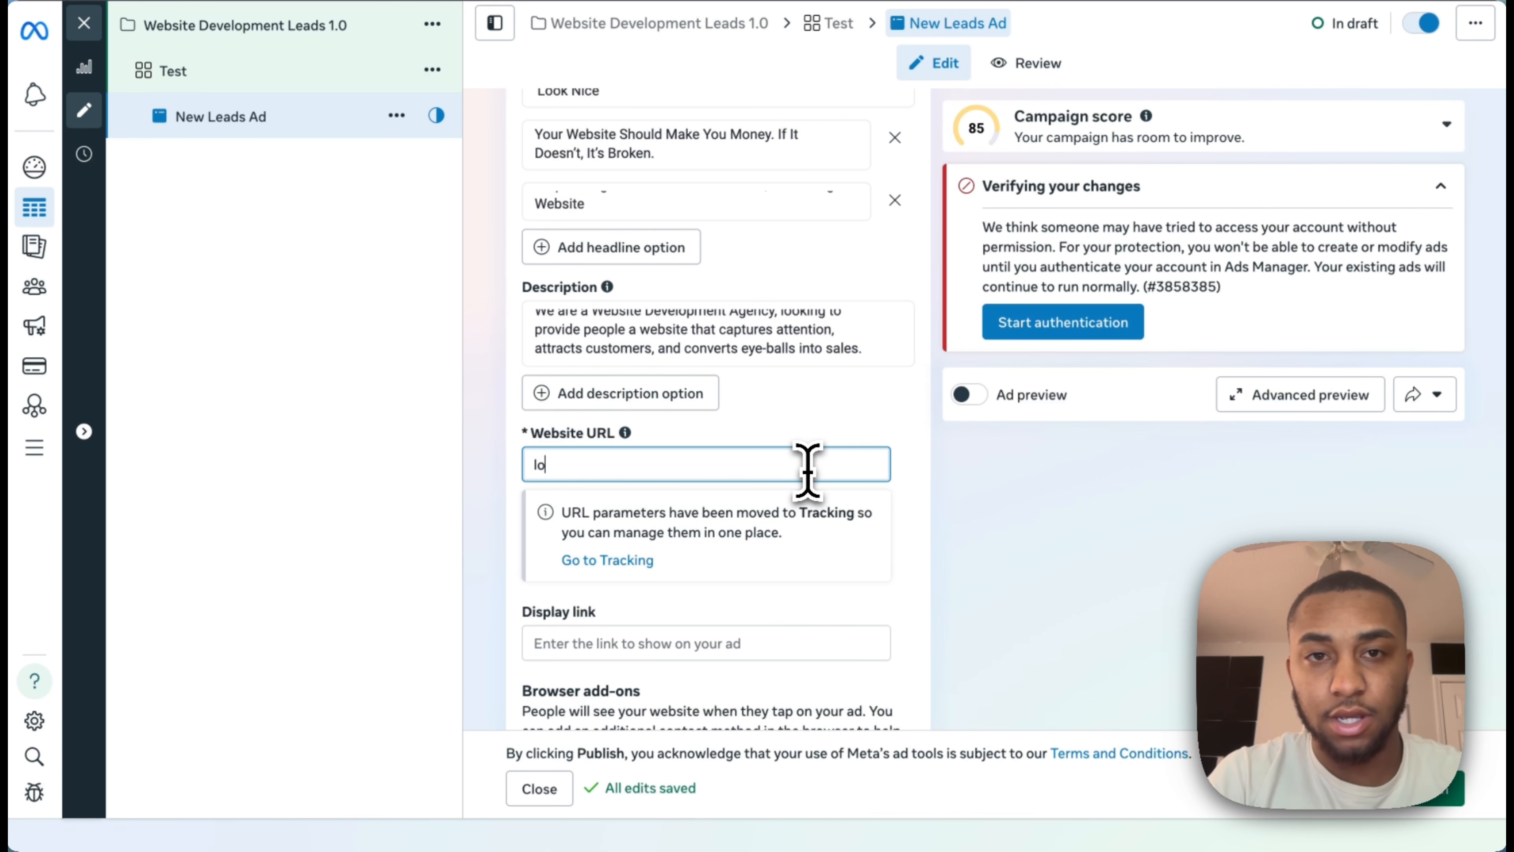
text(v3edia.com)
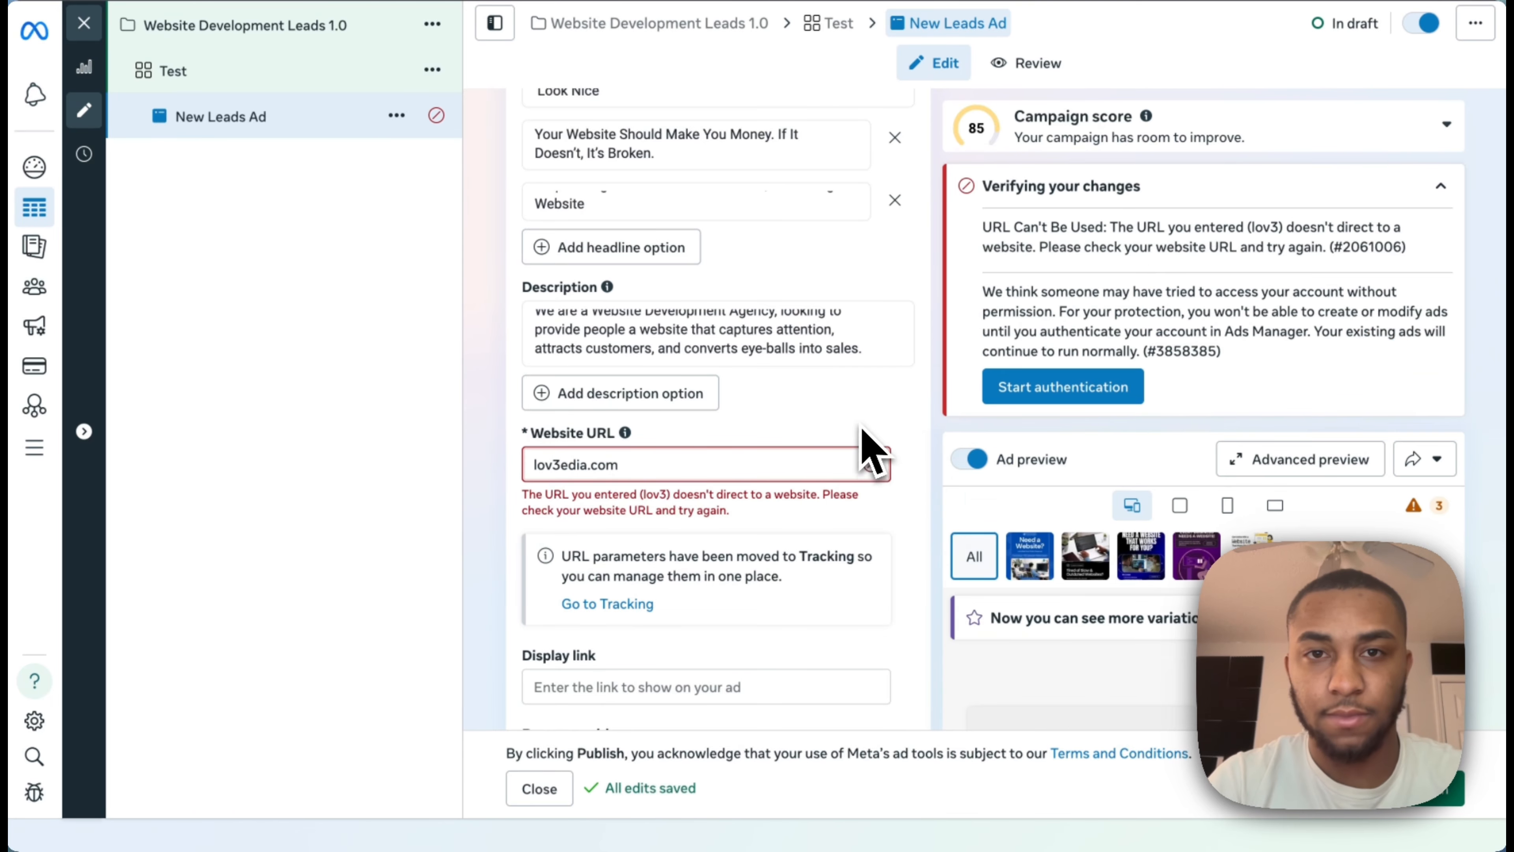
Enter "lov3media.com" as the ad's display link.
scroll(794, 597, down, 5)
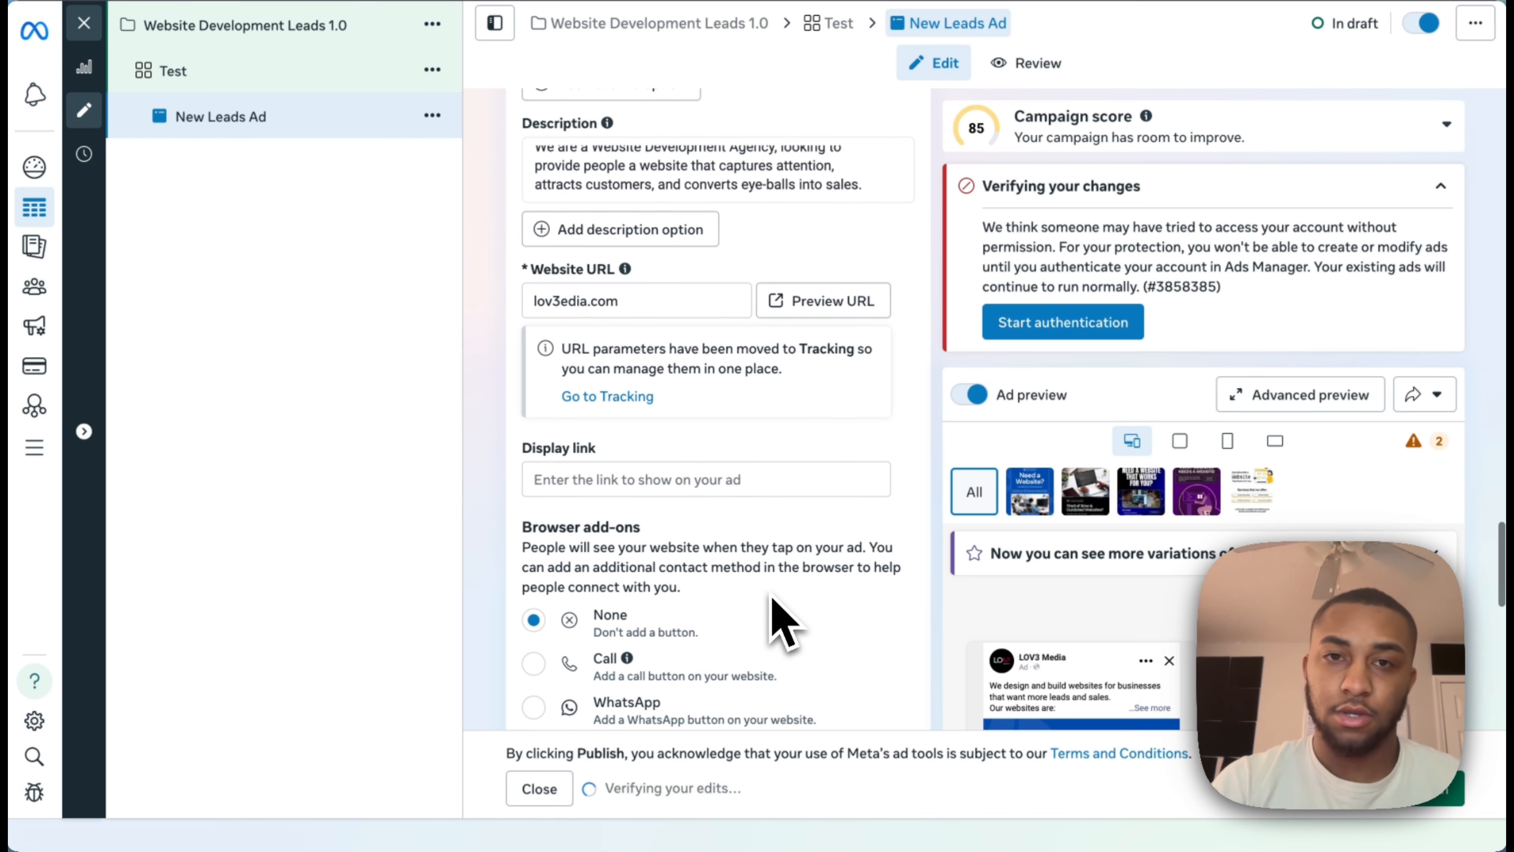
click(607, 320)
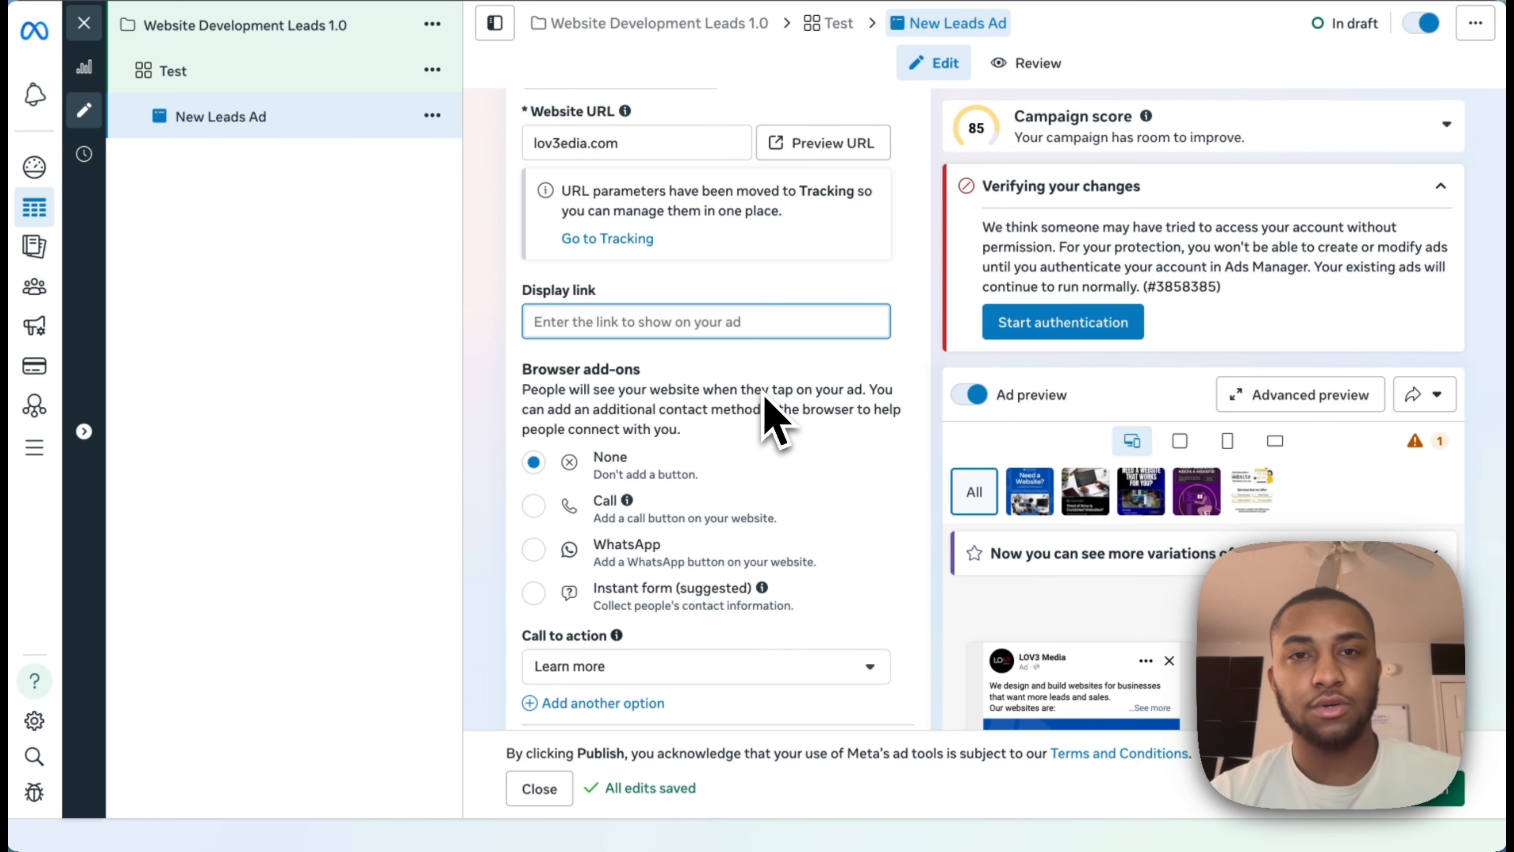
scroll(765, 397, up, 1)
text(lo)
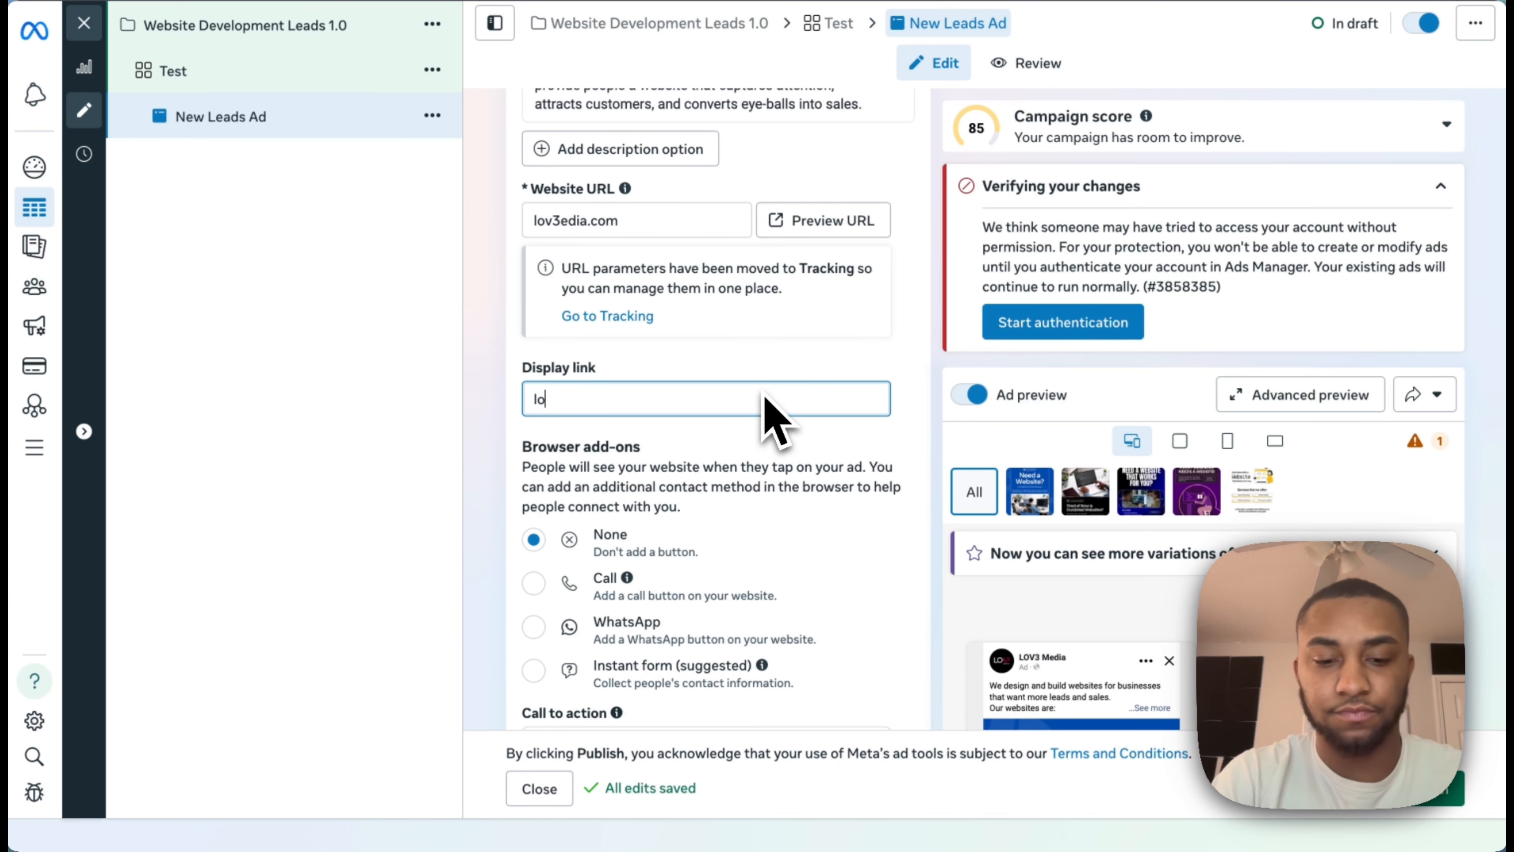
text(v3media.com)
click(900, 394)
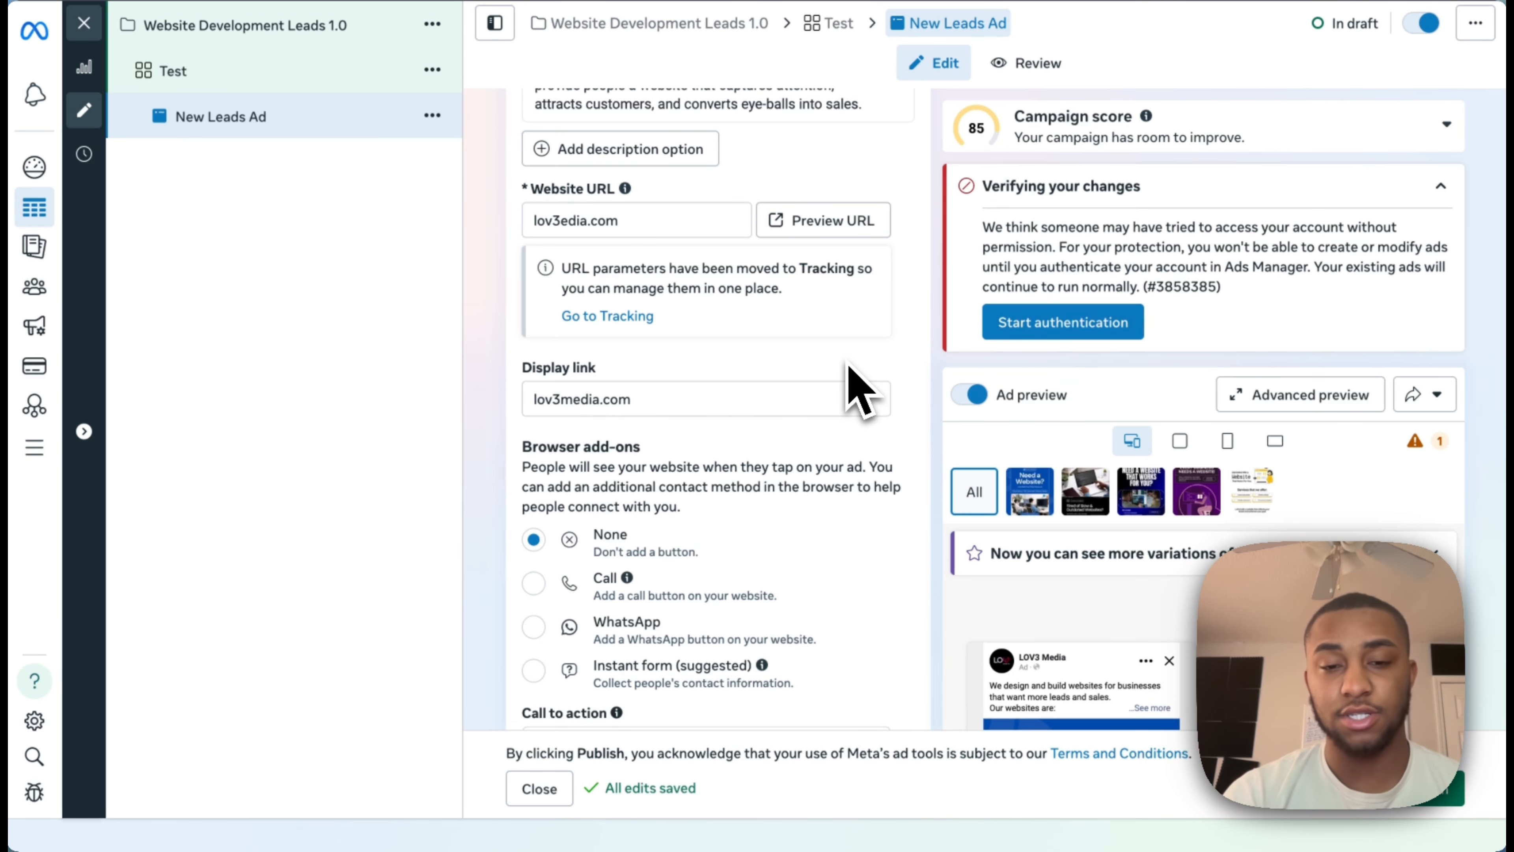
Change the ad's call to action to "Book now".
scroll(859, 388, down, 5)
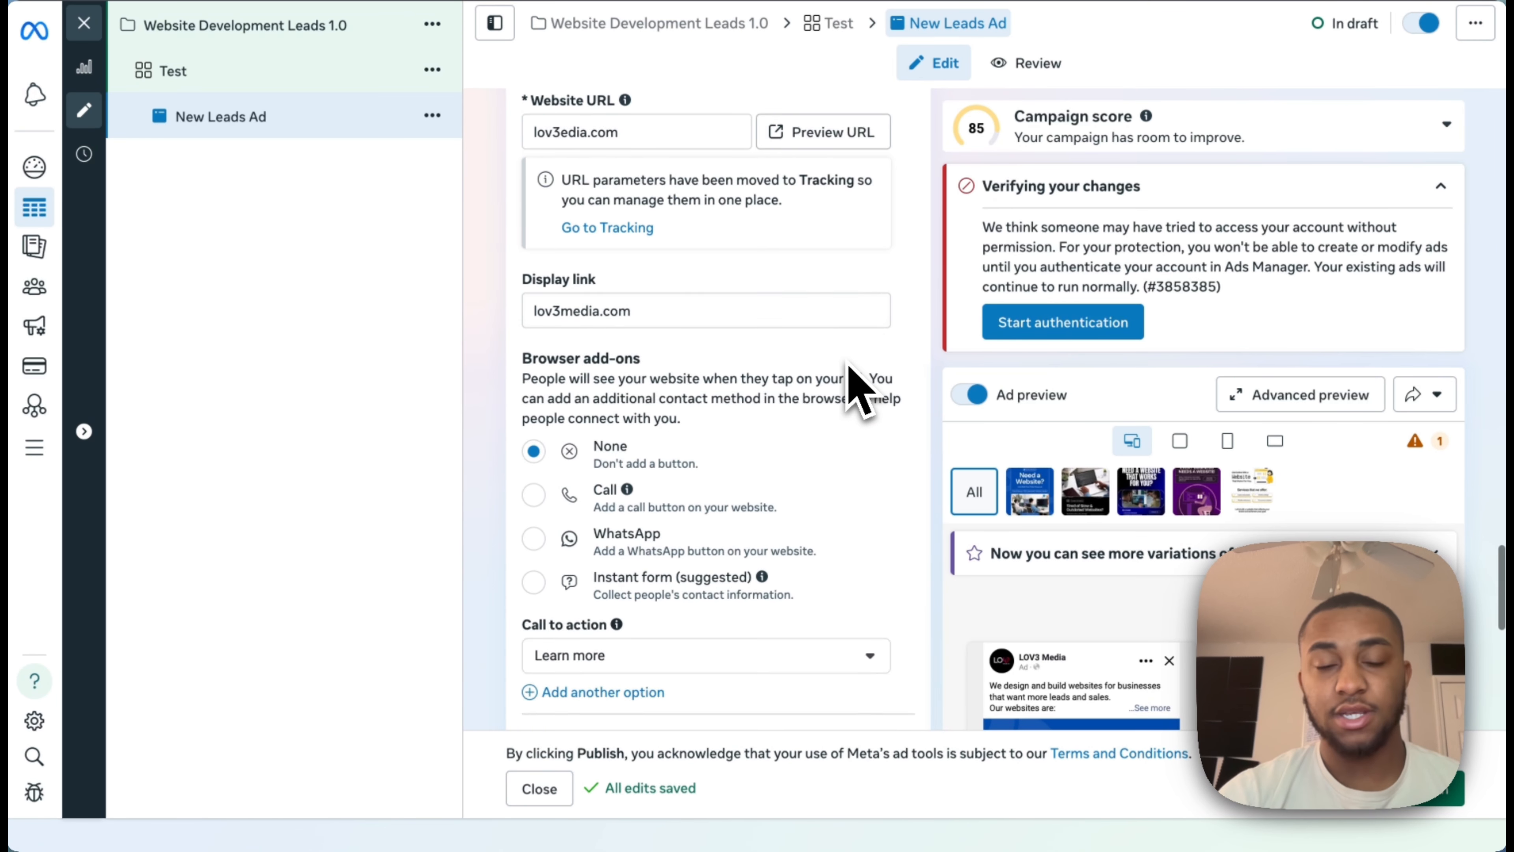
click(826, 425)
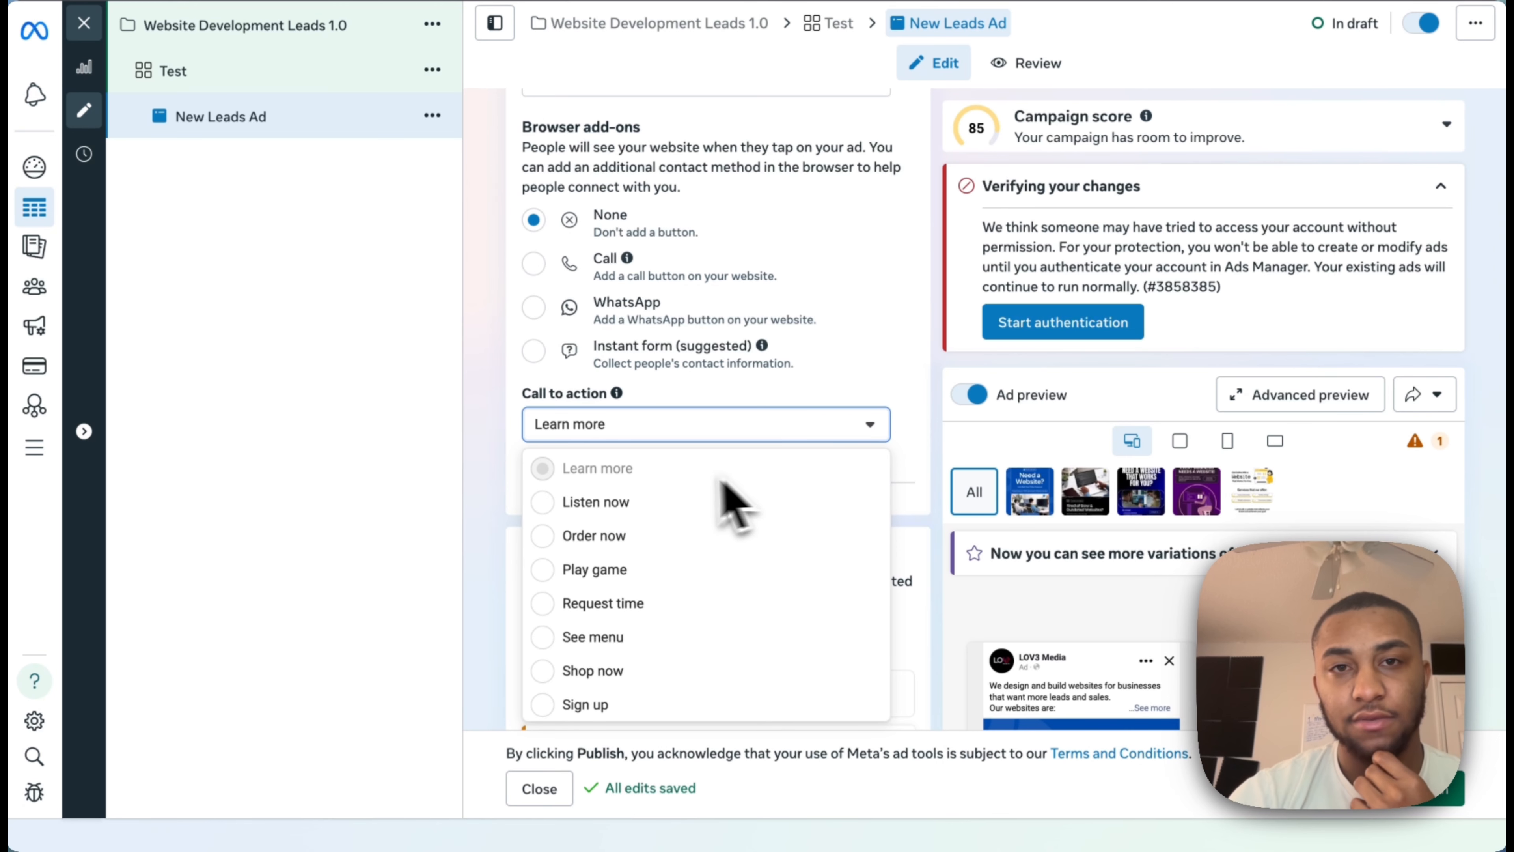
scroll(680, 662, down, 6)
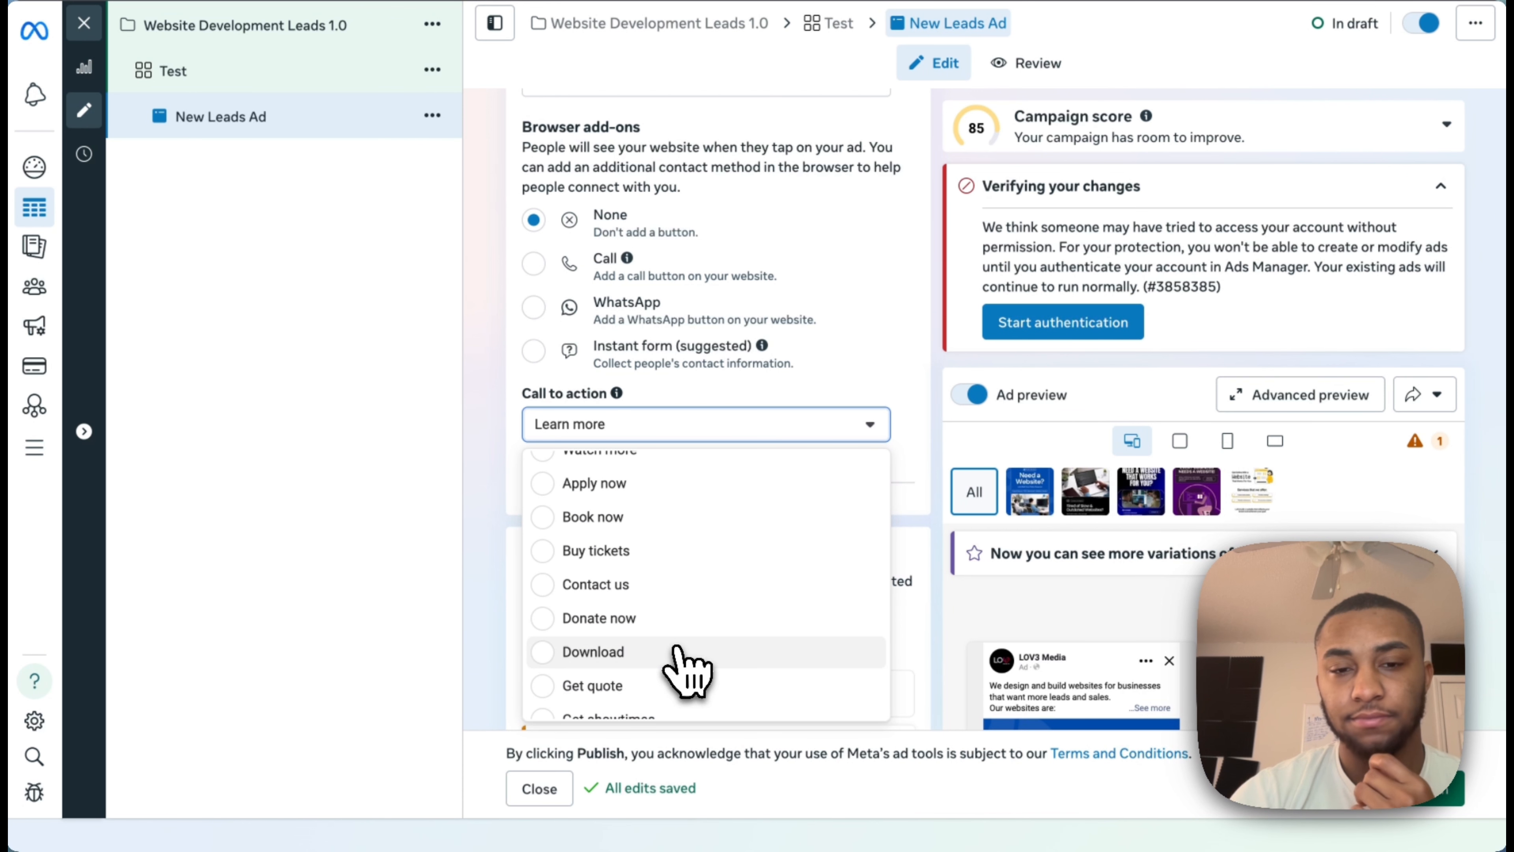
scroll(679, 650, down, 1)
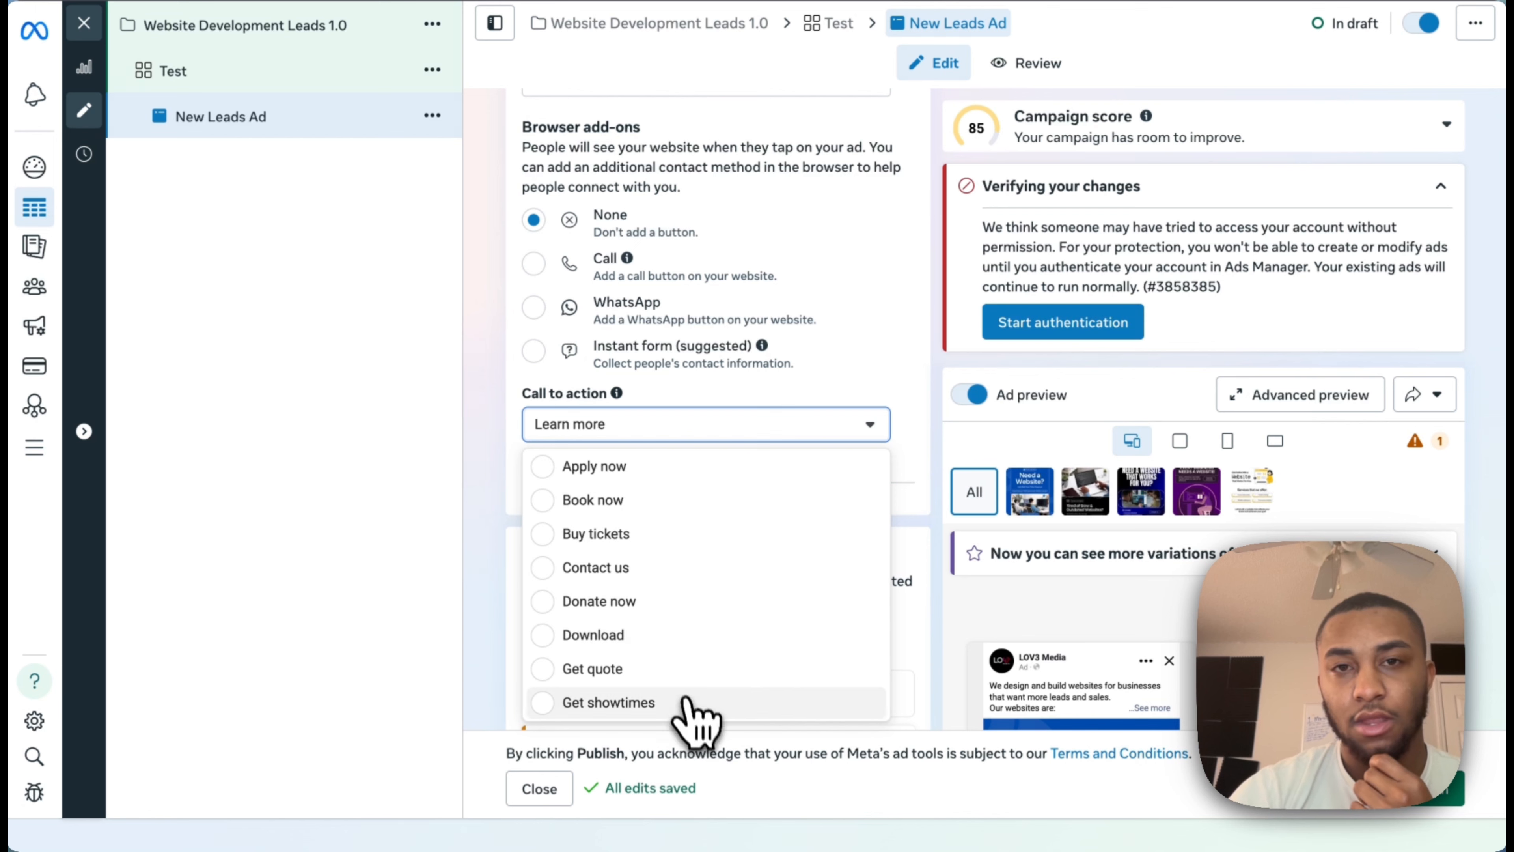
click(680, 504)
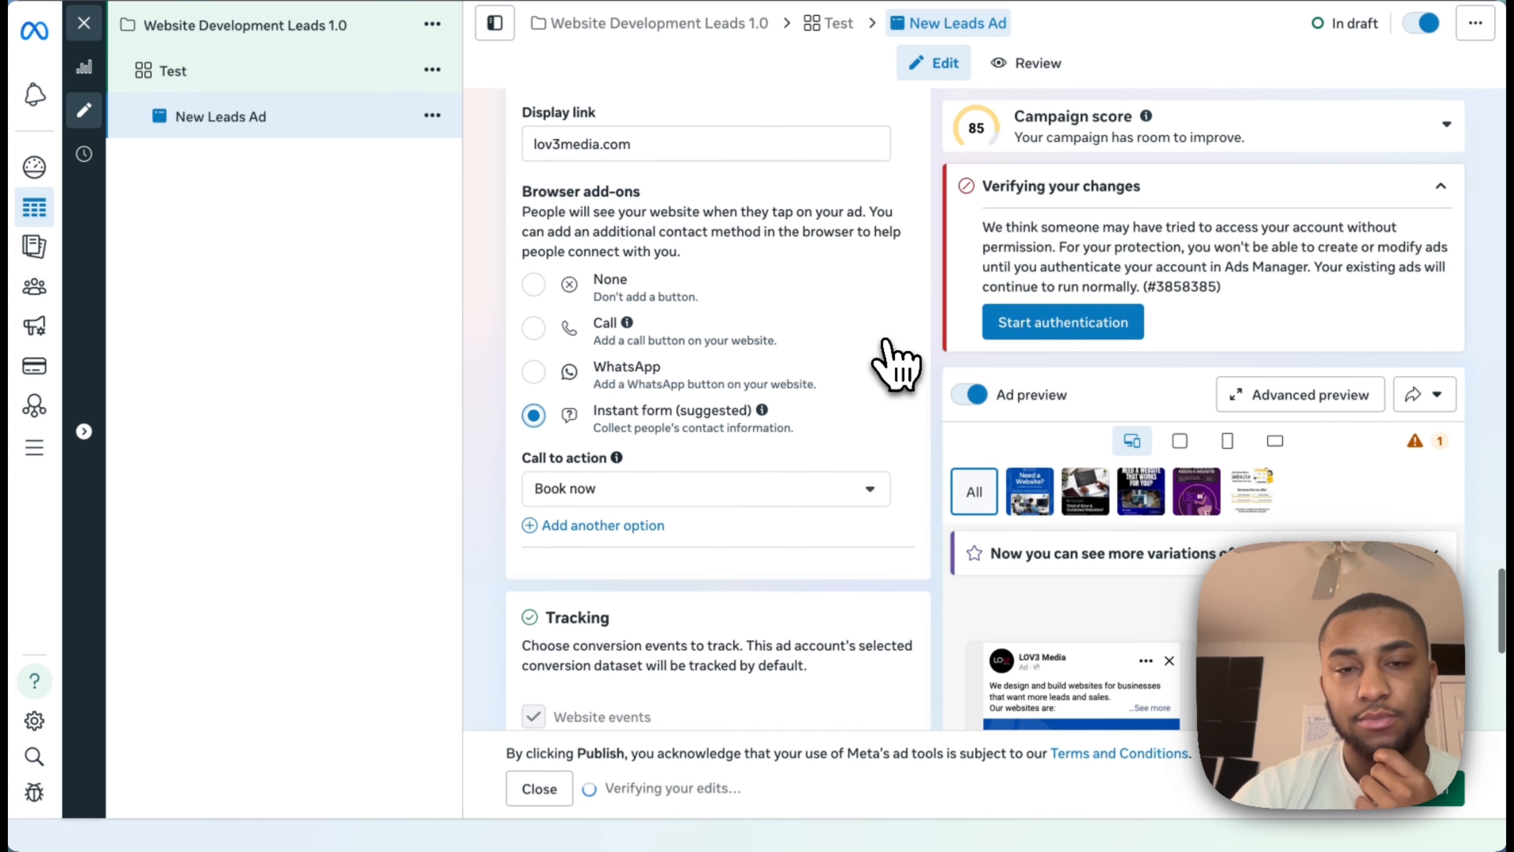
Read the explanation of the instant form add-on and look at a blank new form, discarding it without saving.
scroll(1085, 459, down, 3)
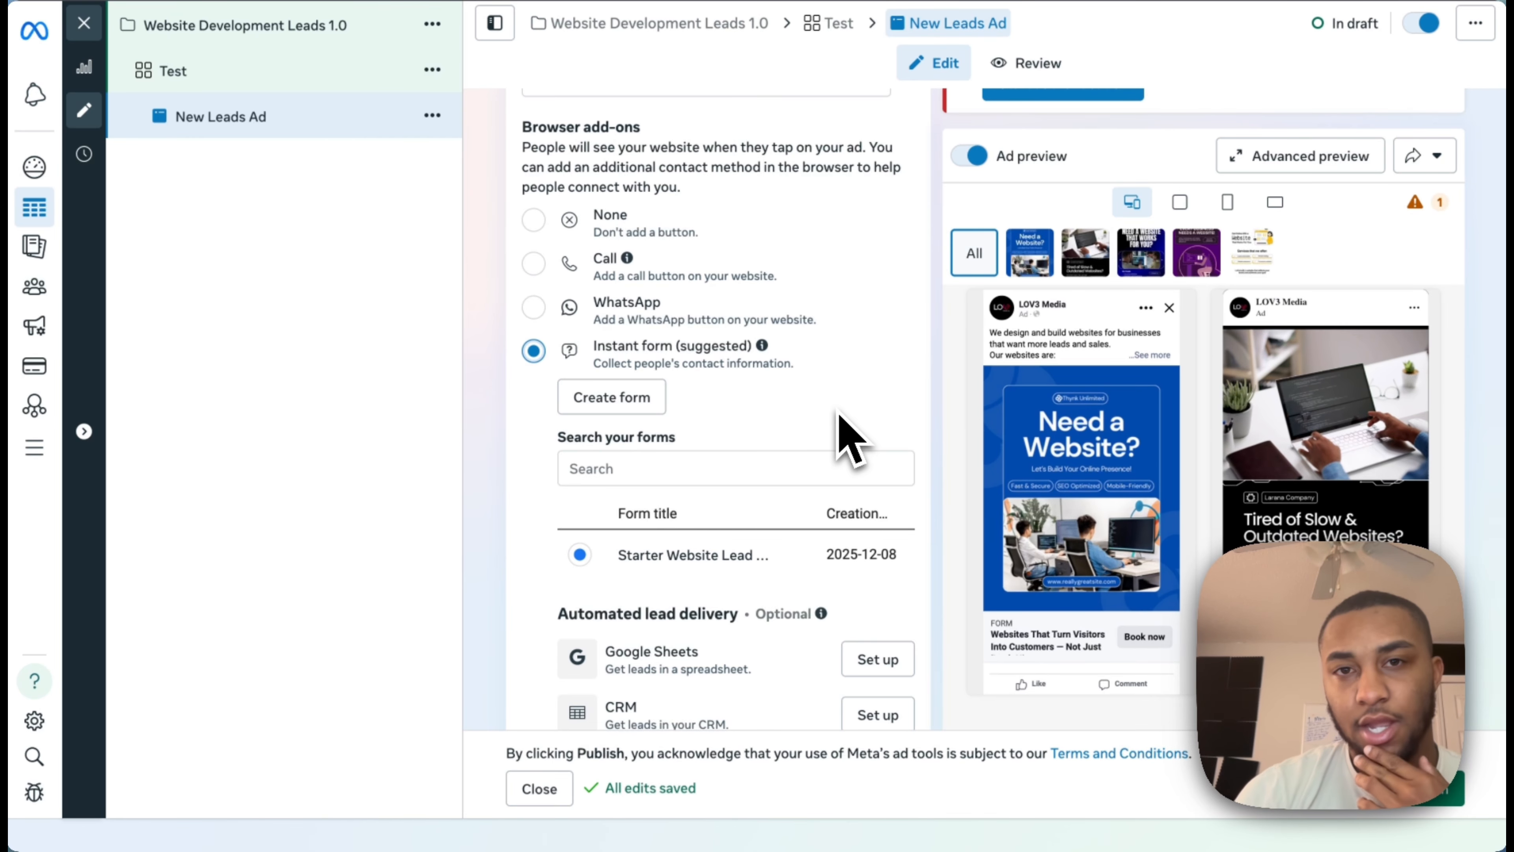
scroll(805, 429, up, 1)
mouse_move(765, 441)
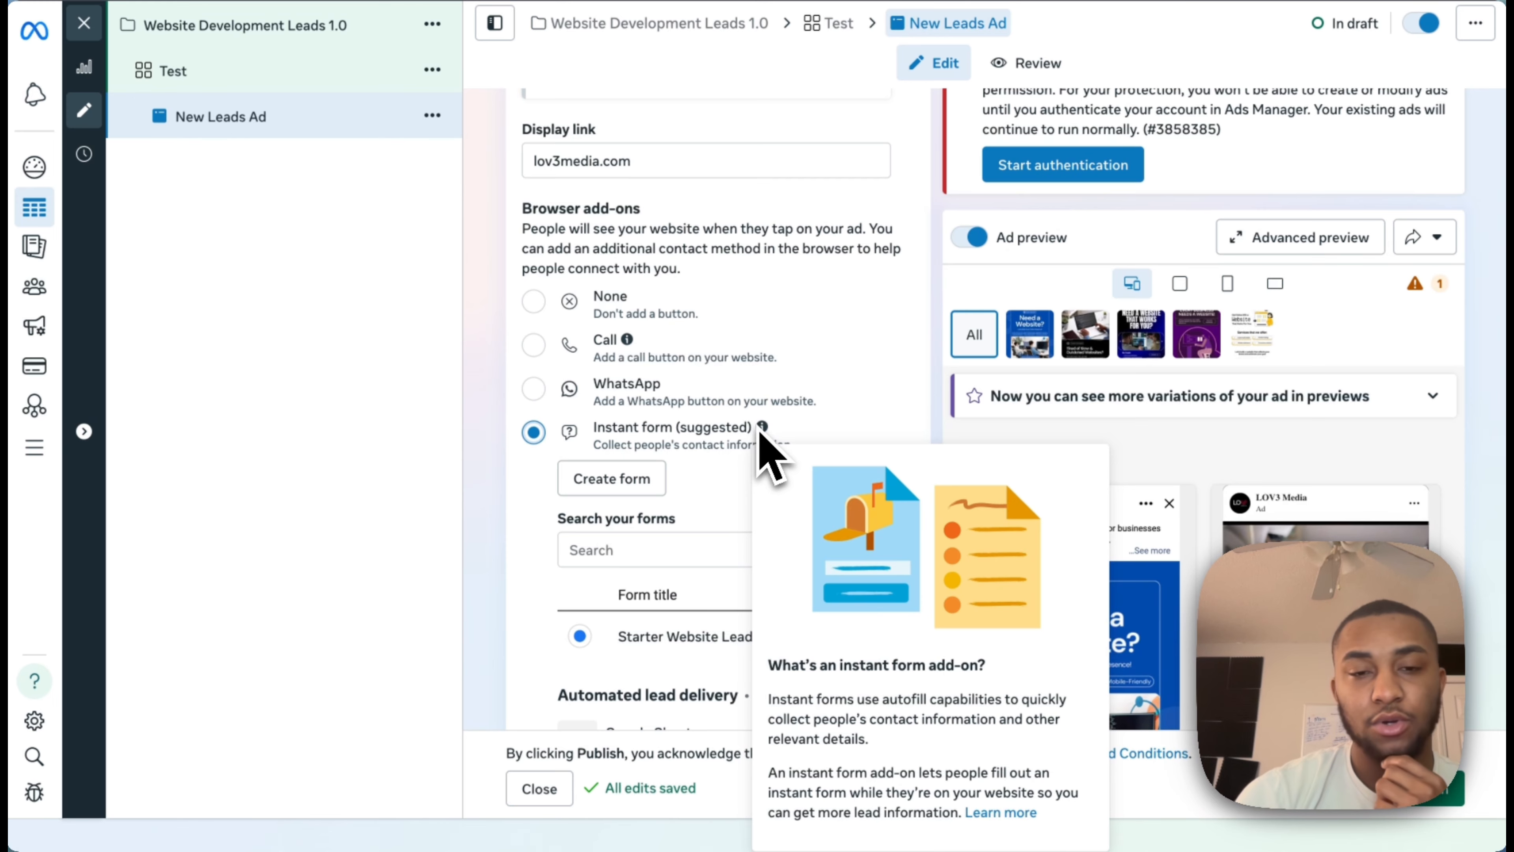
click(605, 479)
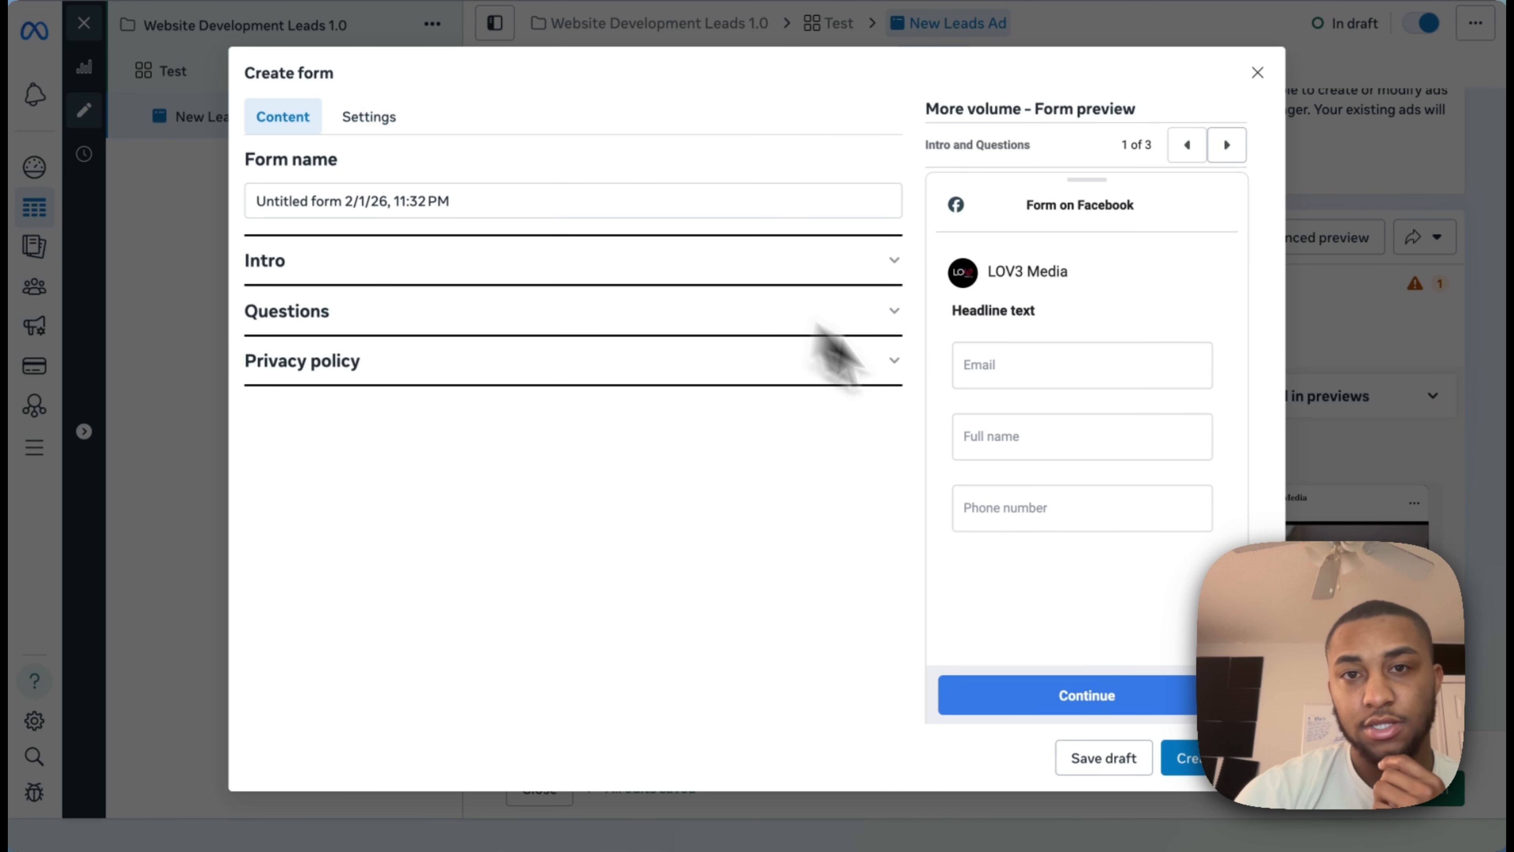
click(1259, 73)
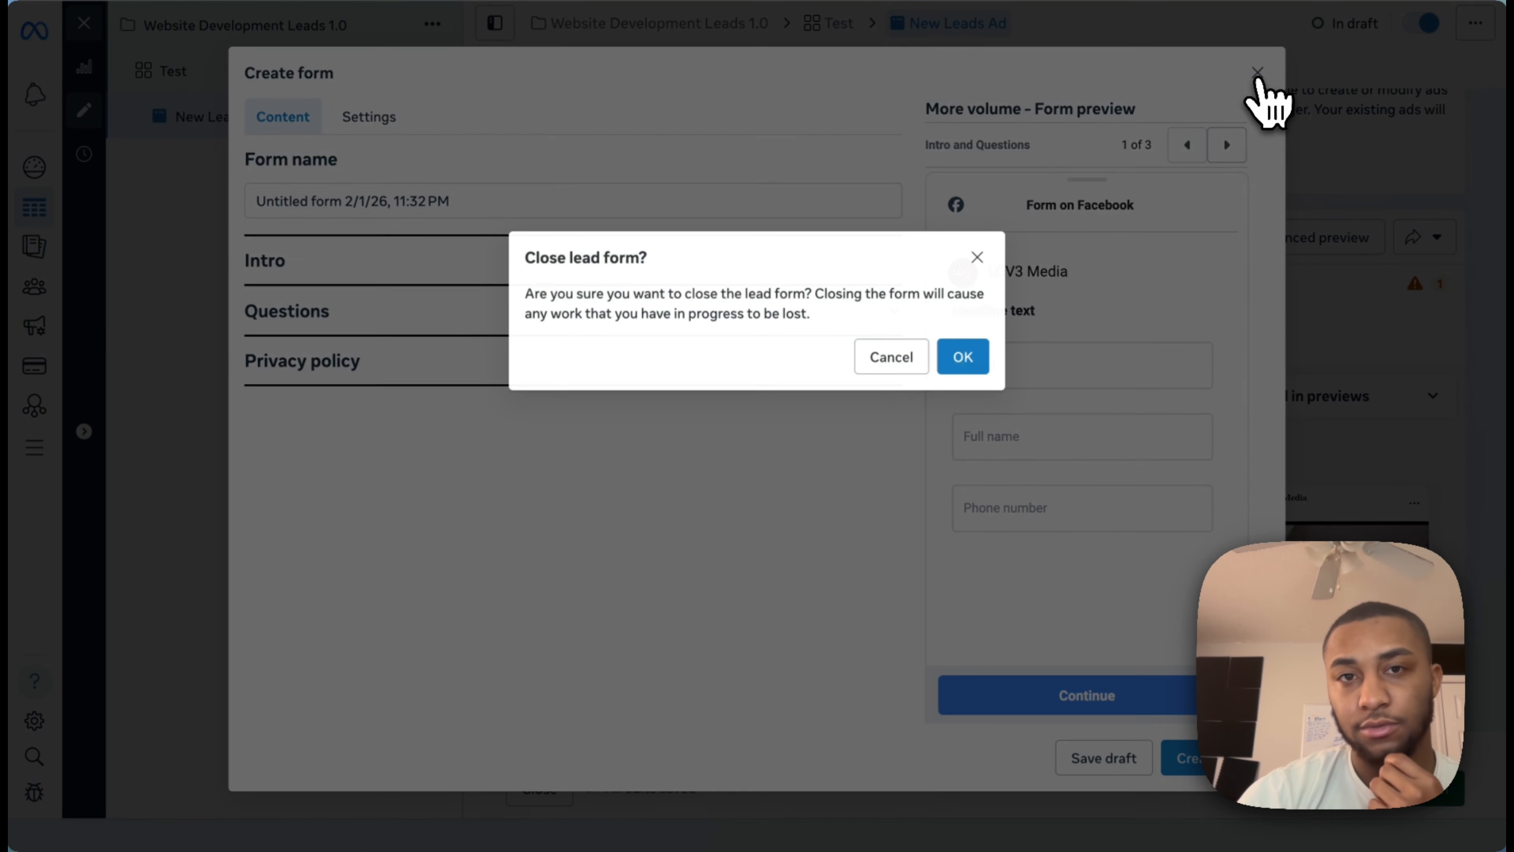
click(961, 357)
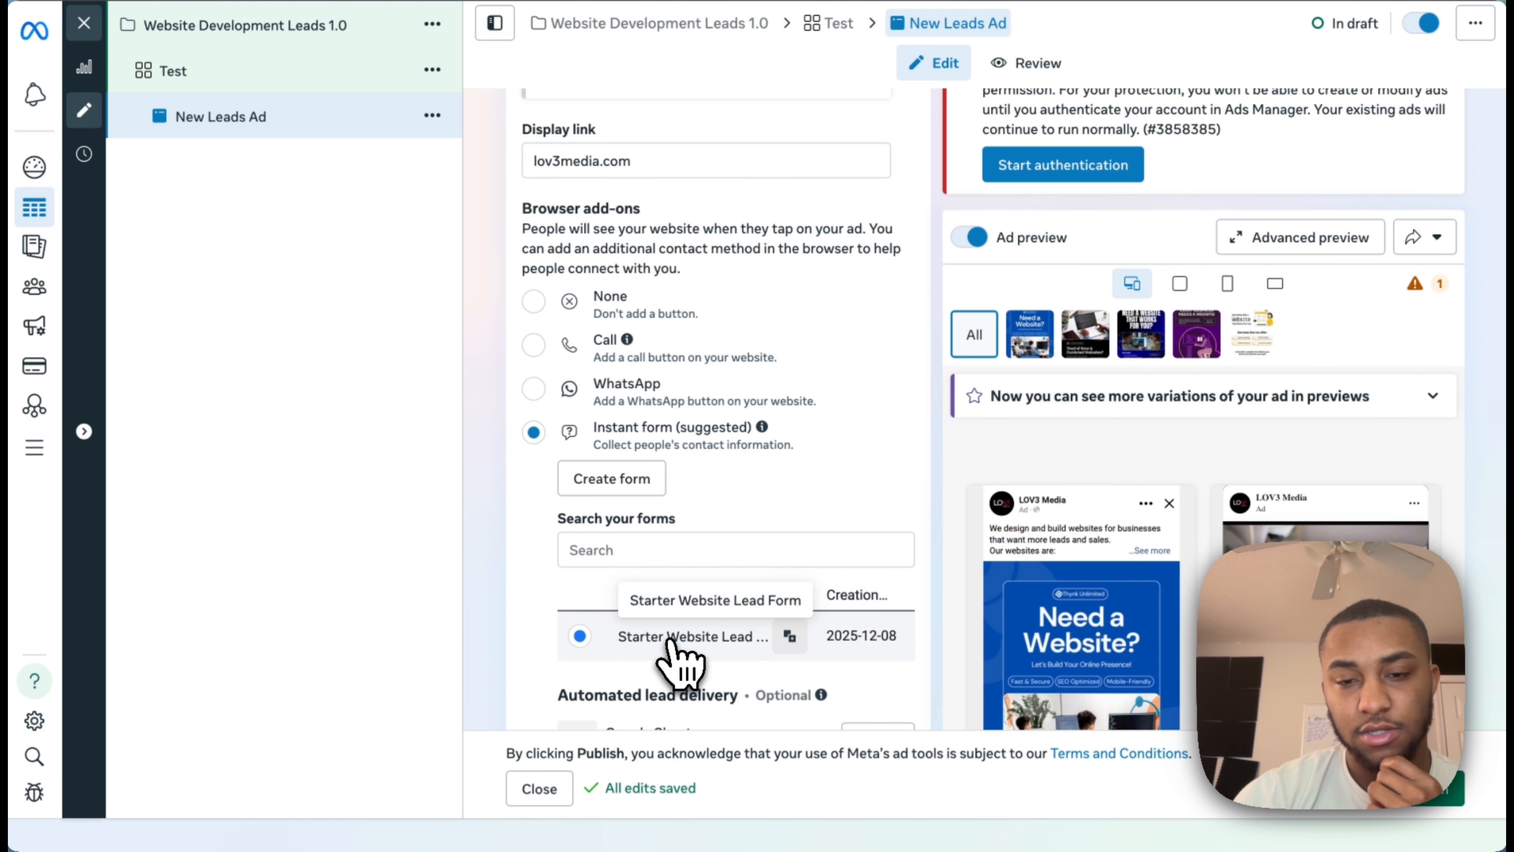
Open a copy of the Starter Website Lead Form to preview its intro and questions, and discard the copy.
click(790, 636)
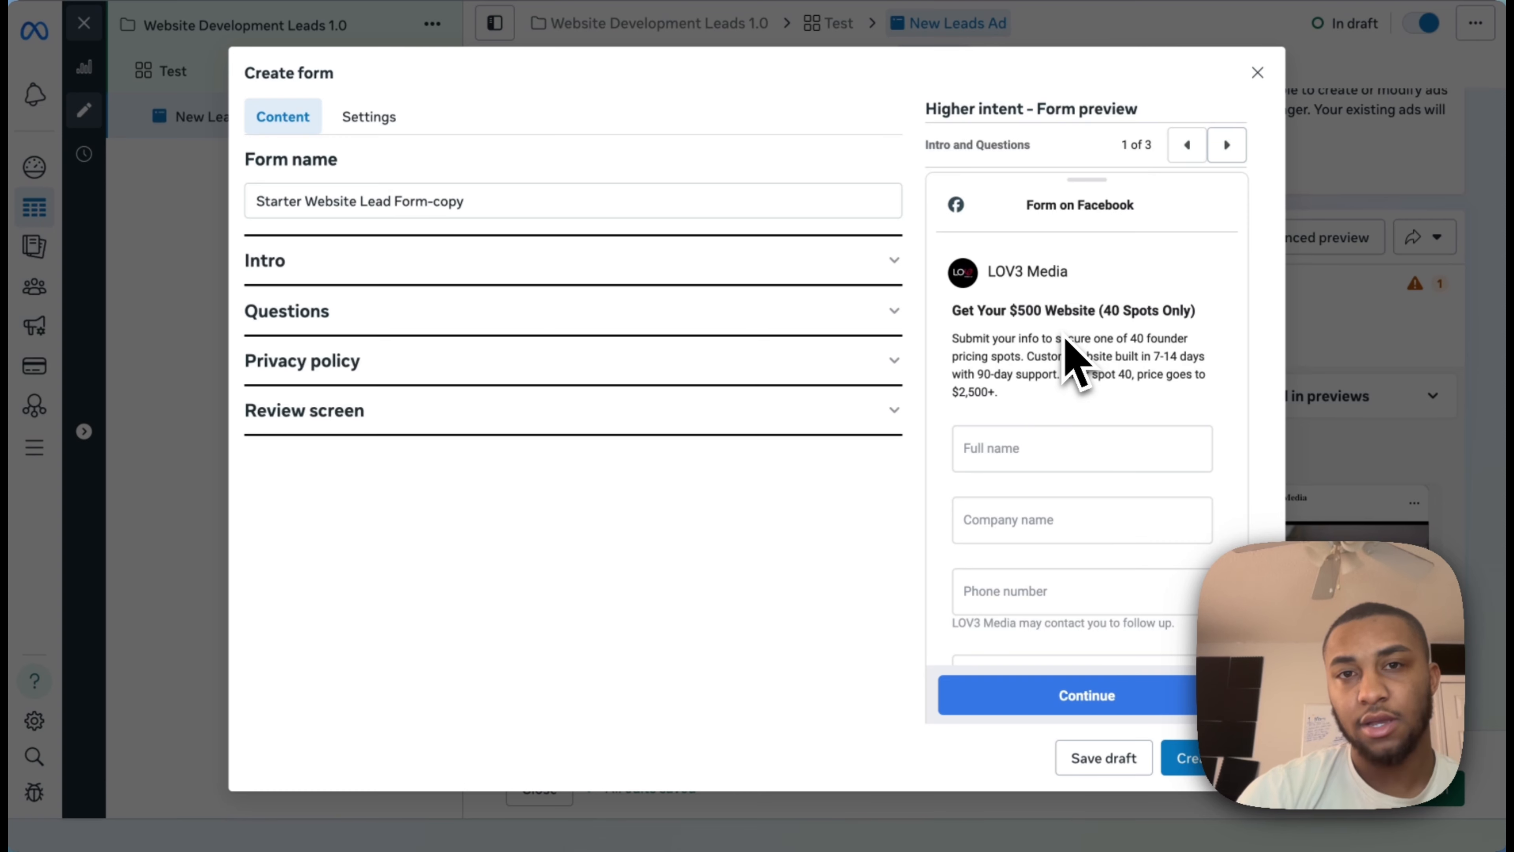
scroll(1099, 463, down, 1)
scroll(1116, 466, up, 1)
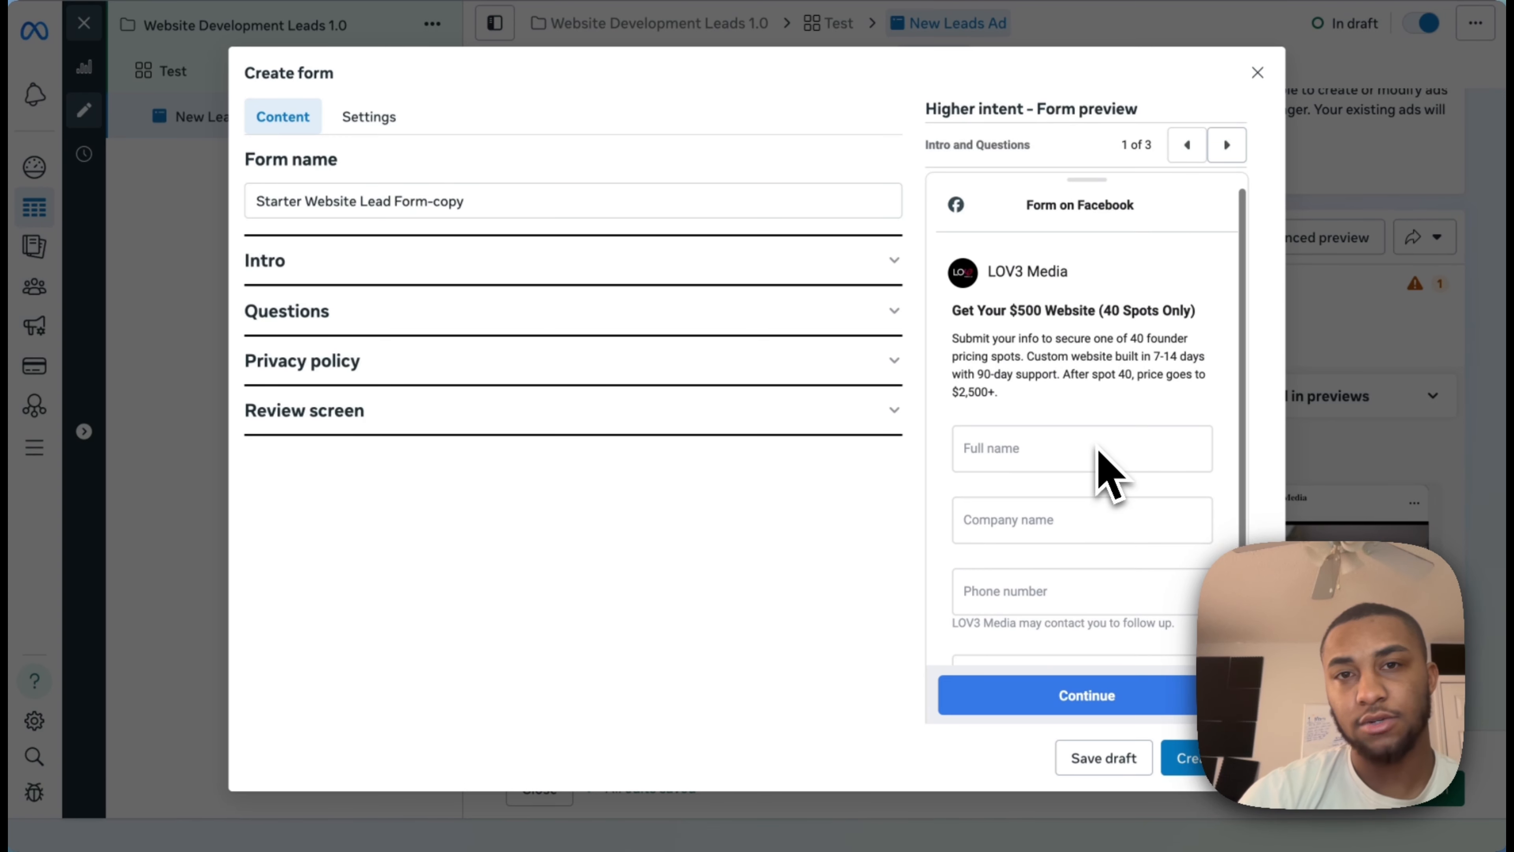
click(1258, 72)
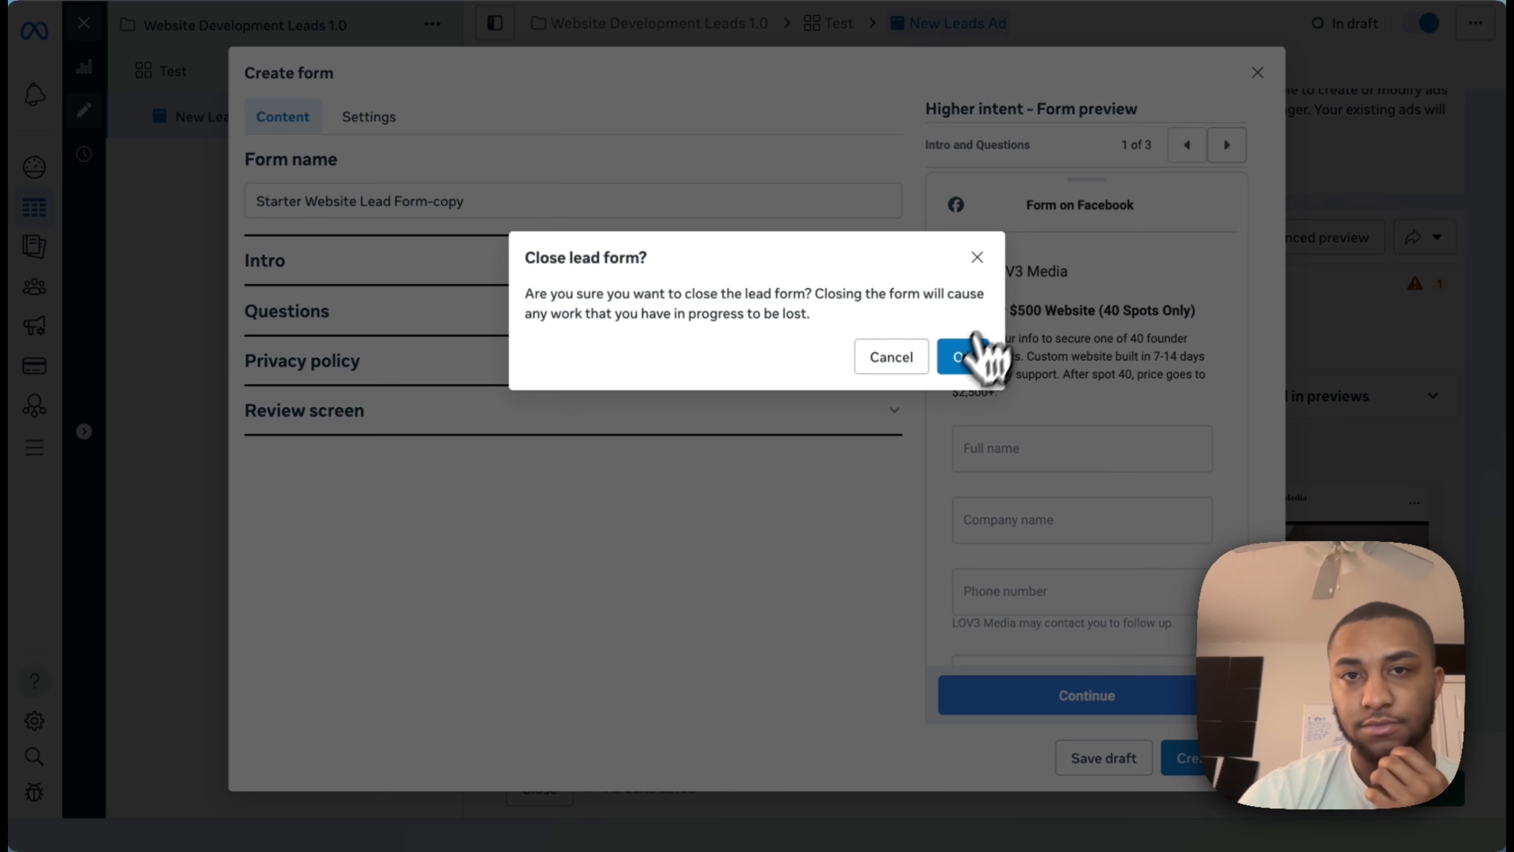
click(969, 357)
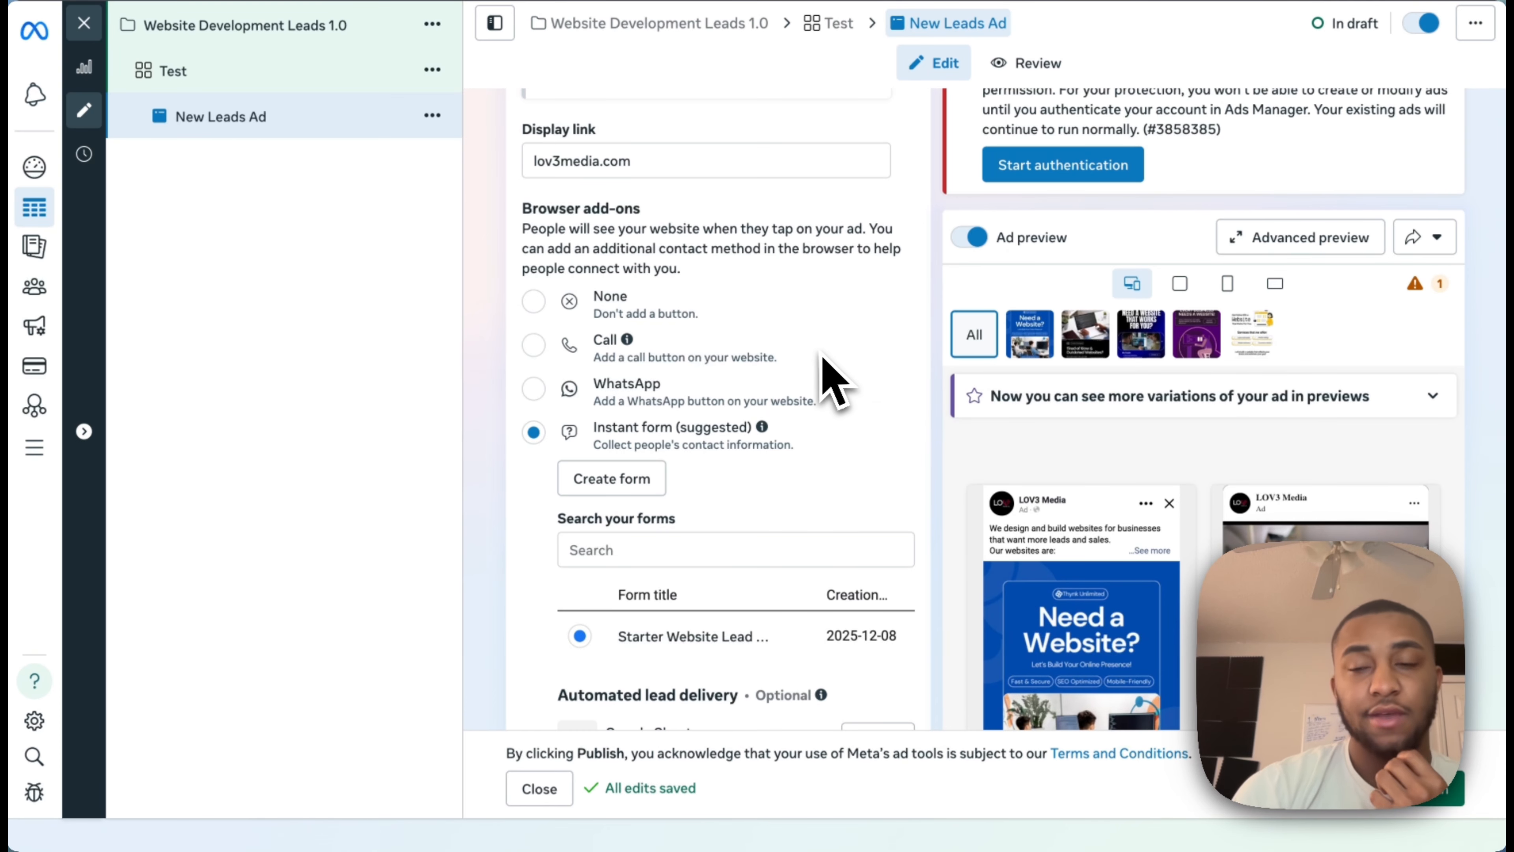
Set the ad's browser add-on to None and look over the tracking settings.
click(753, 302)
scroll(787, 351, down, 2)
scroll(786, 352, down, 7)
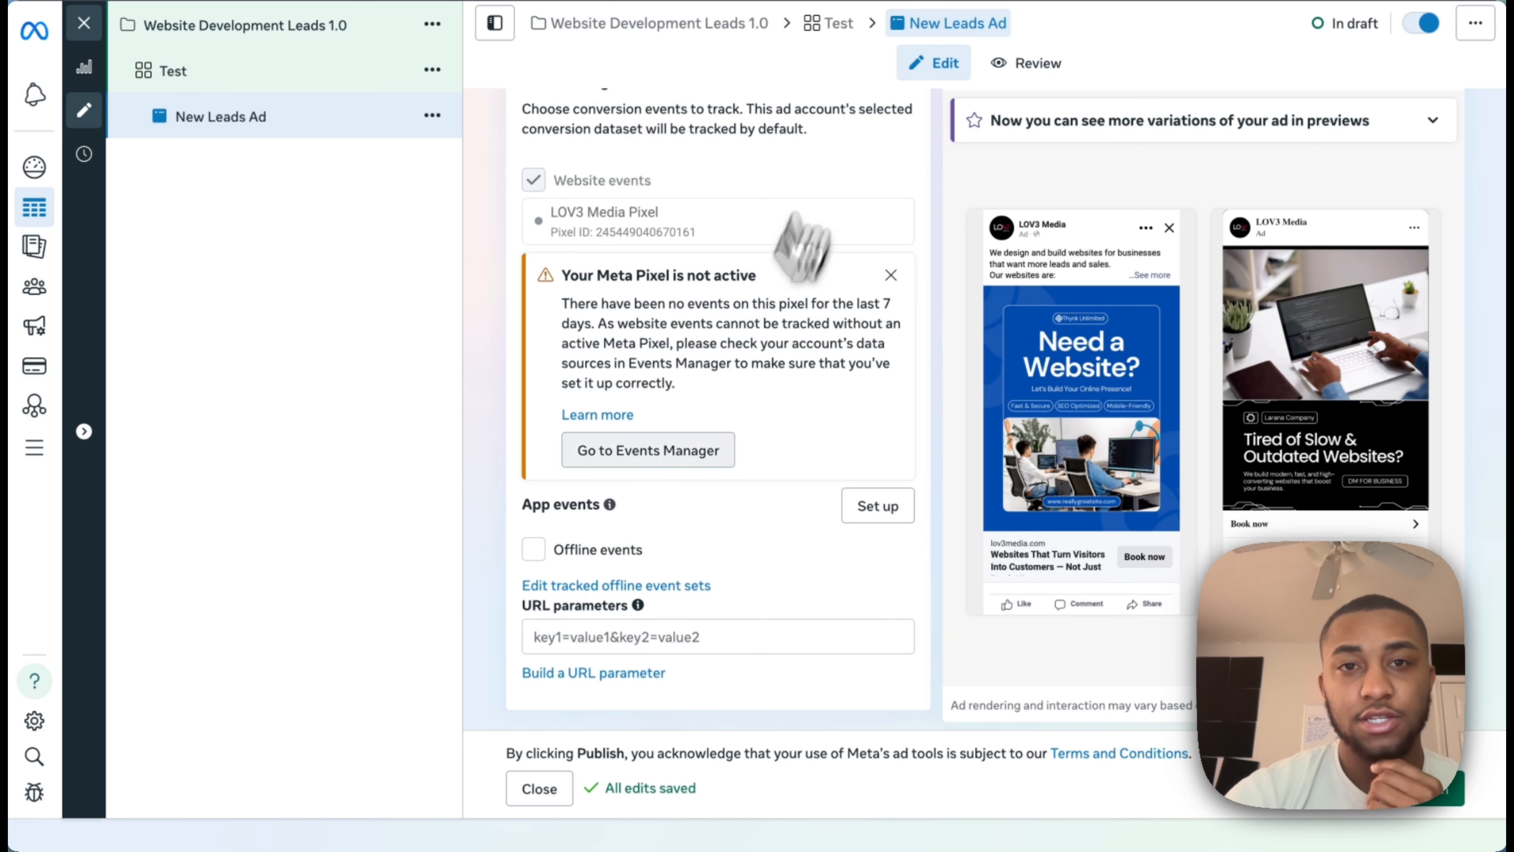
Leave the New Leads Ad editor and return to the overview table of ads.
scroll(739, 510, up, 10)
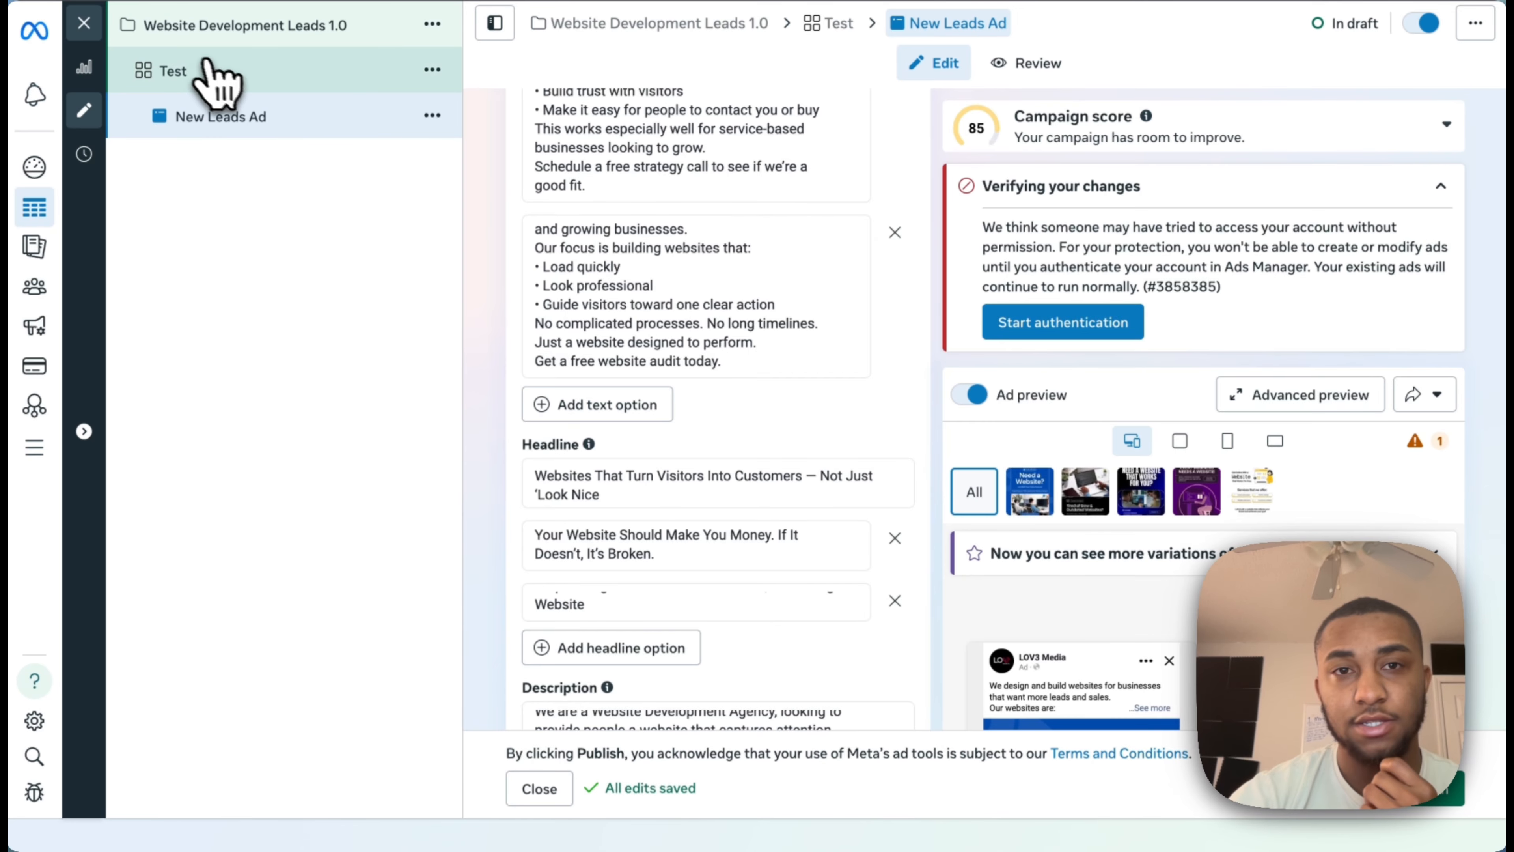
mouse_move(62, 156)
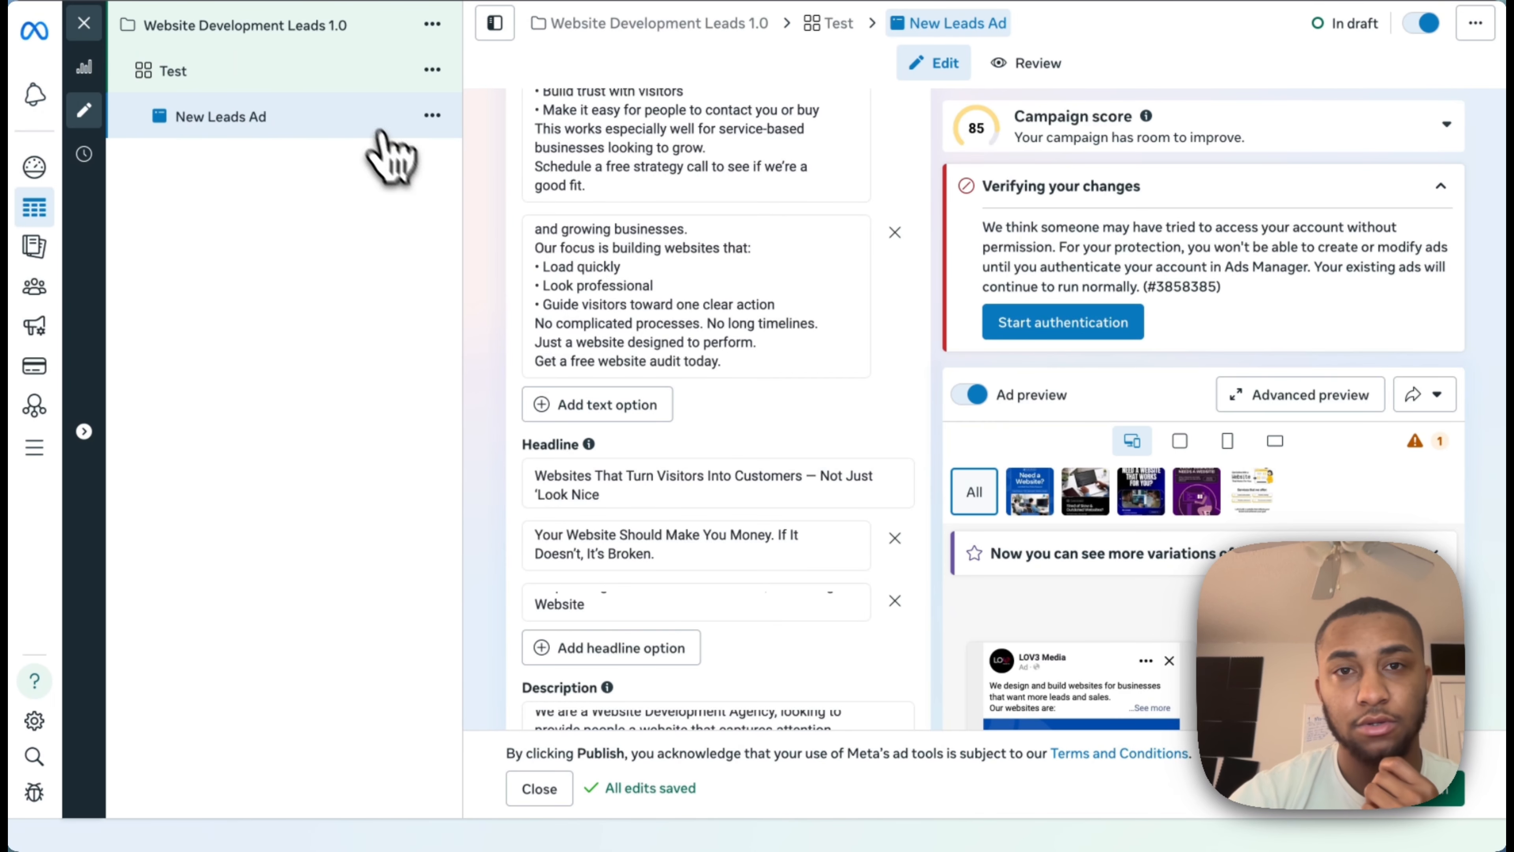
click(38, 208)
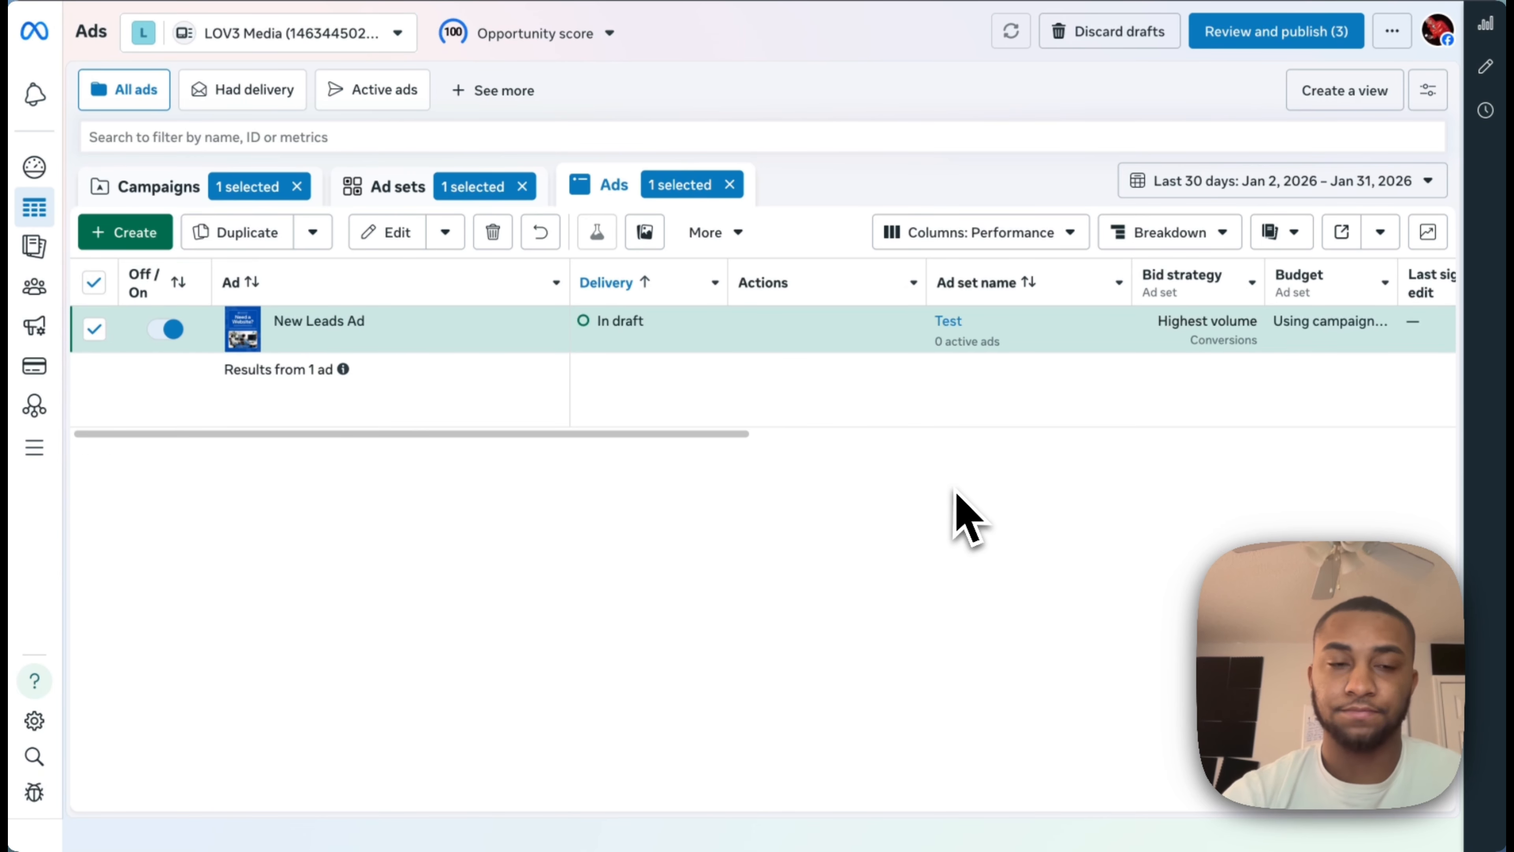
Add a new ad set named "Winners" with a new ad to the Website Development Leads 1.0 campaign.
click(191, 190)
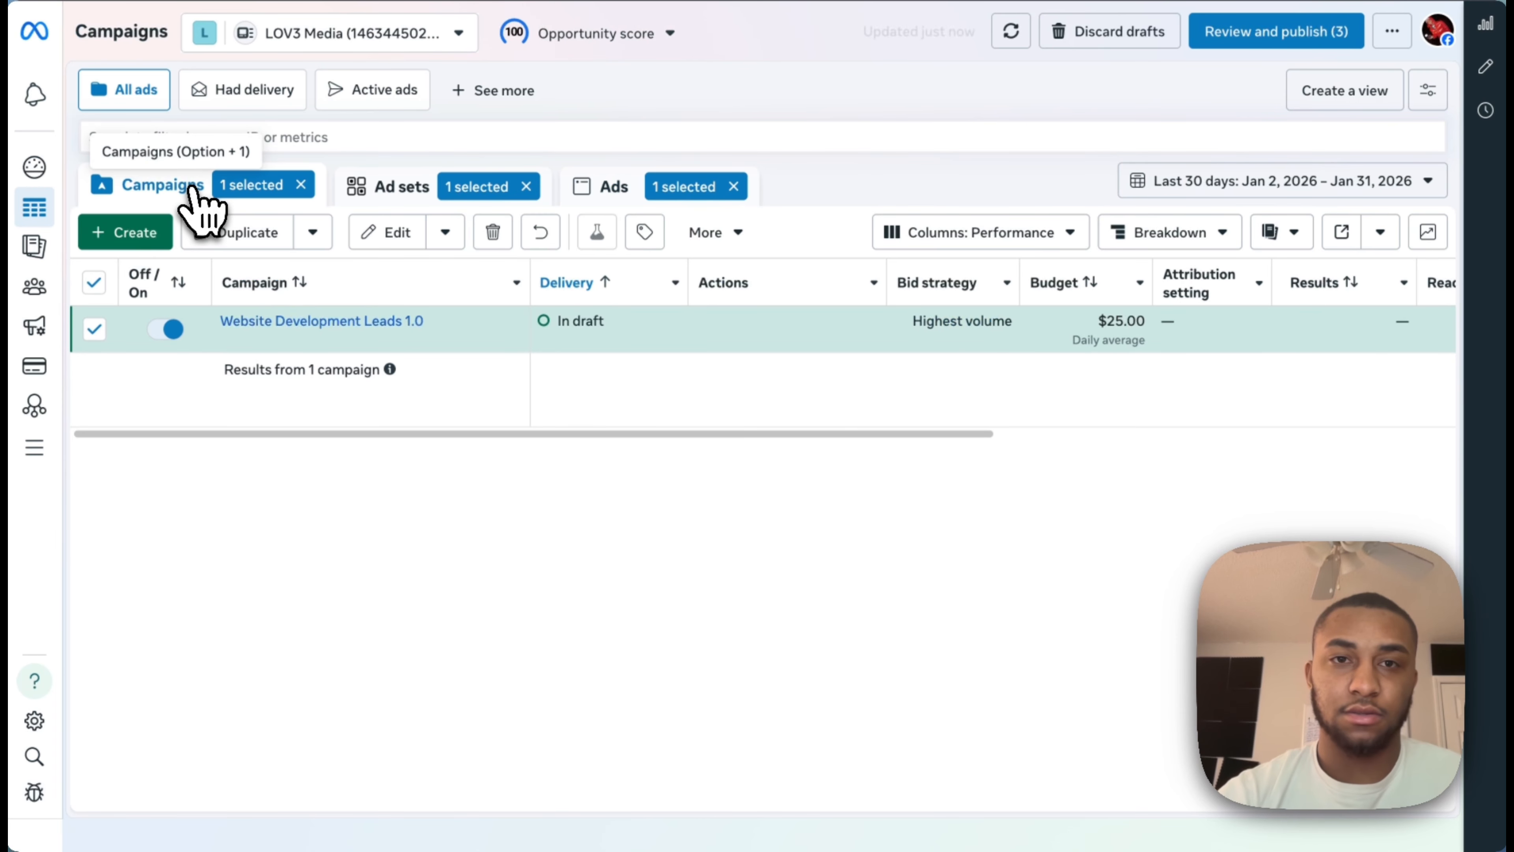
click(397, 194)
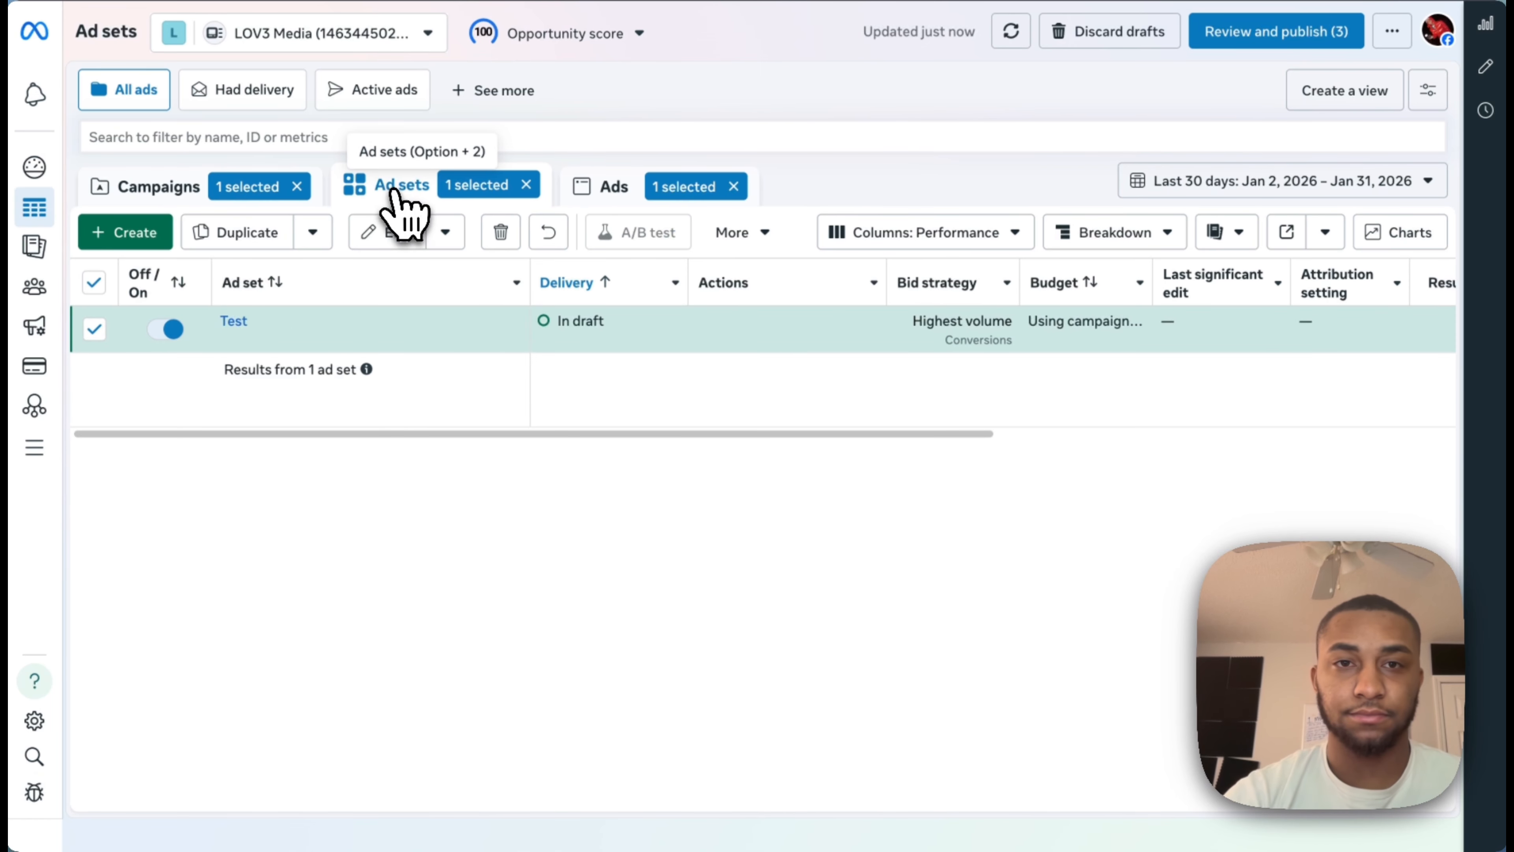
click(136, 239)
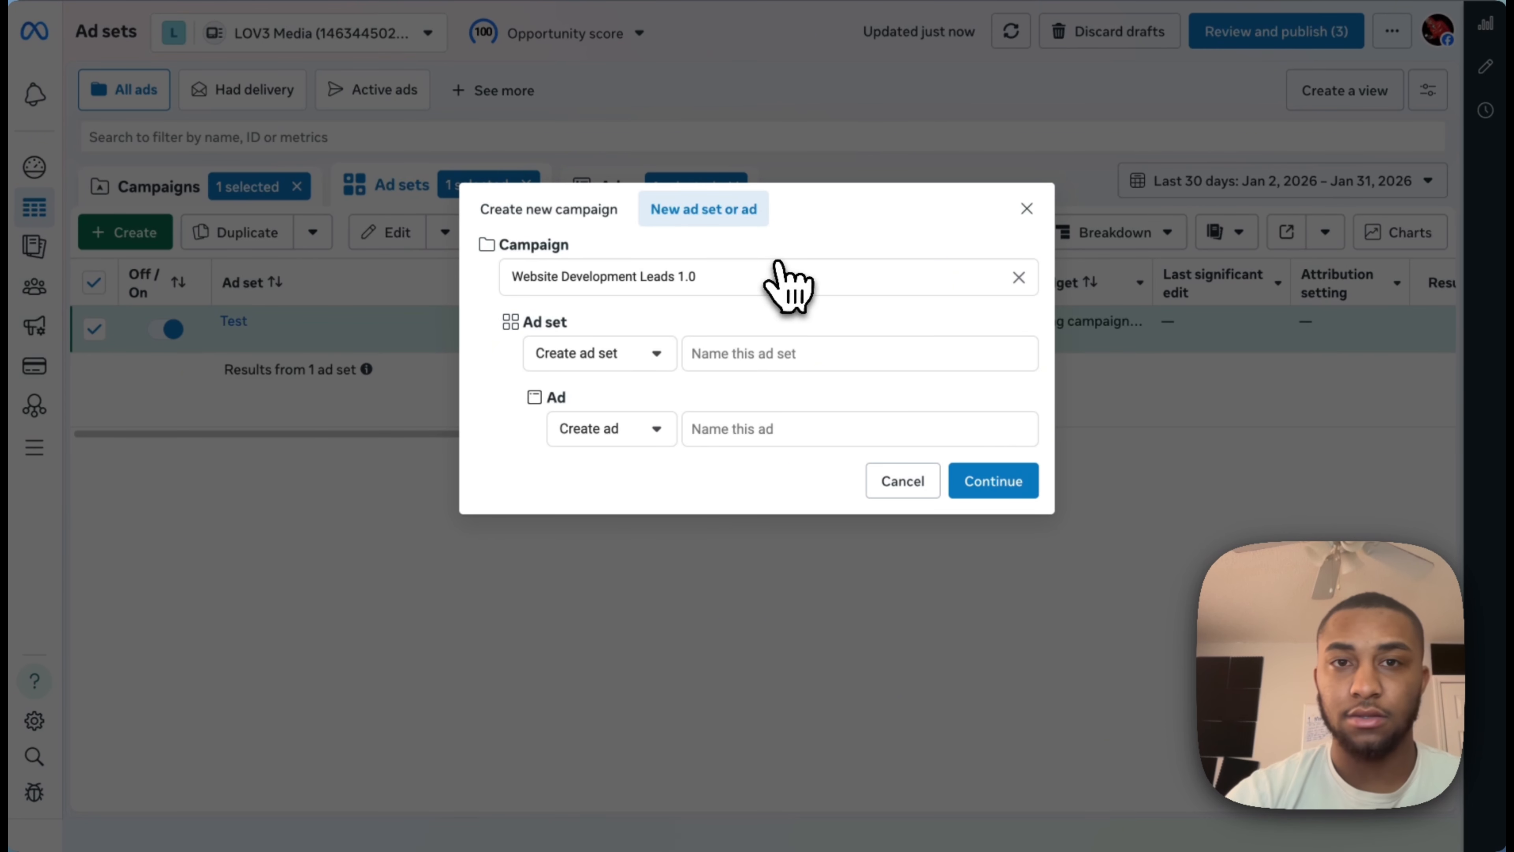
click(753, 356)
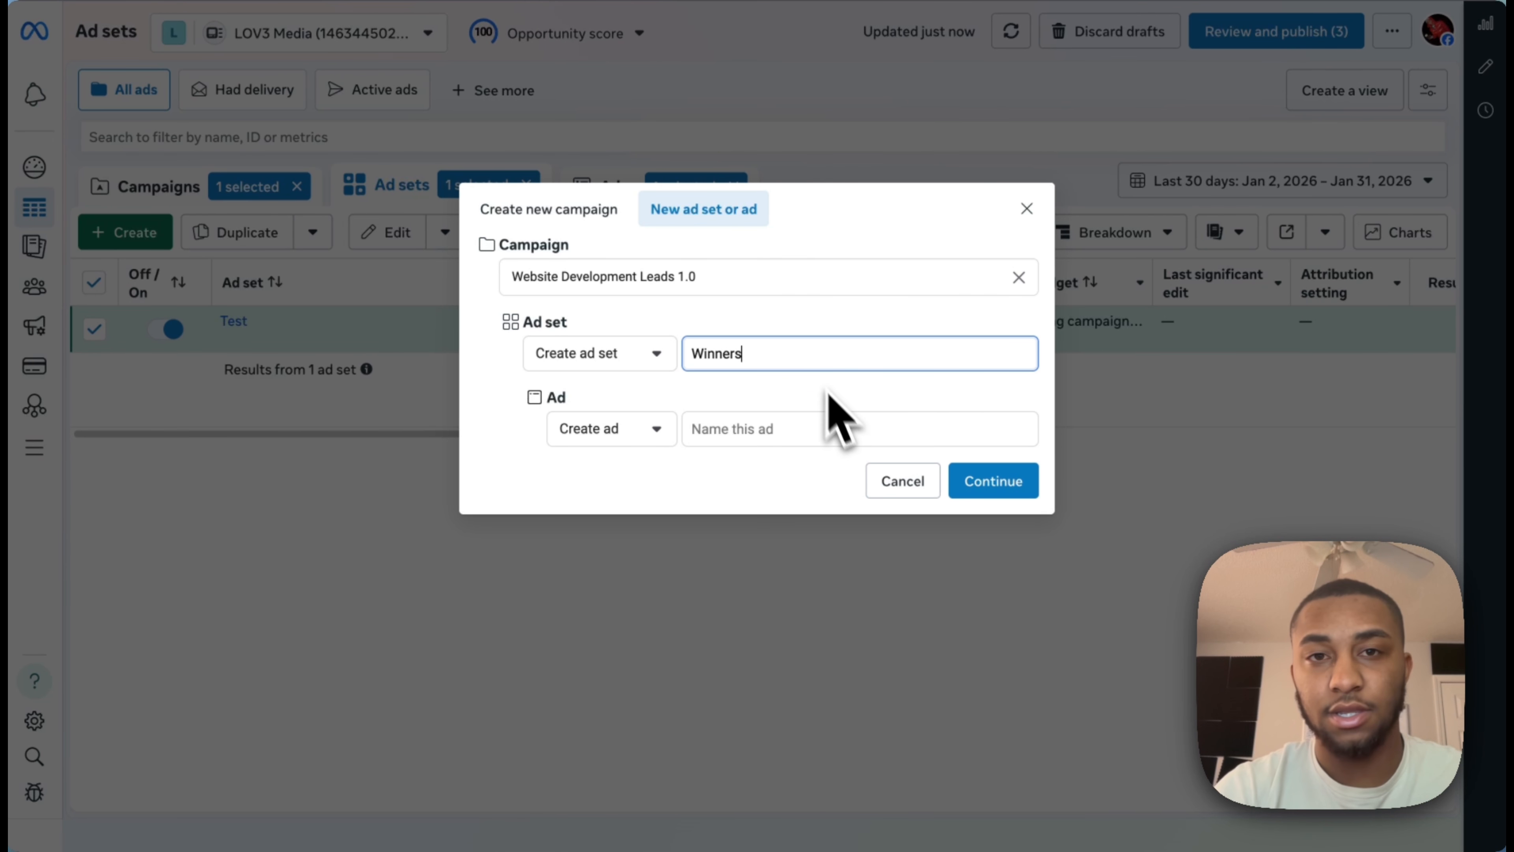
click(969, 482)
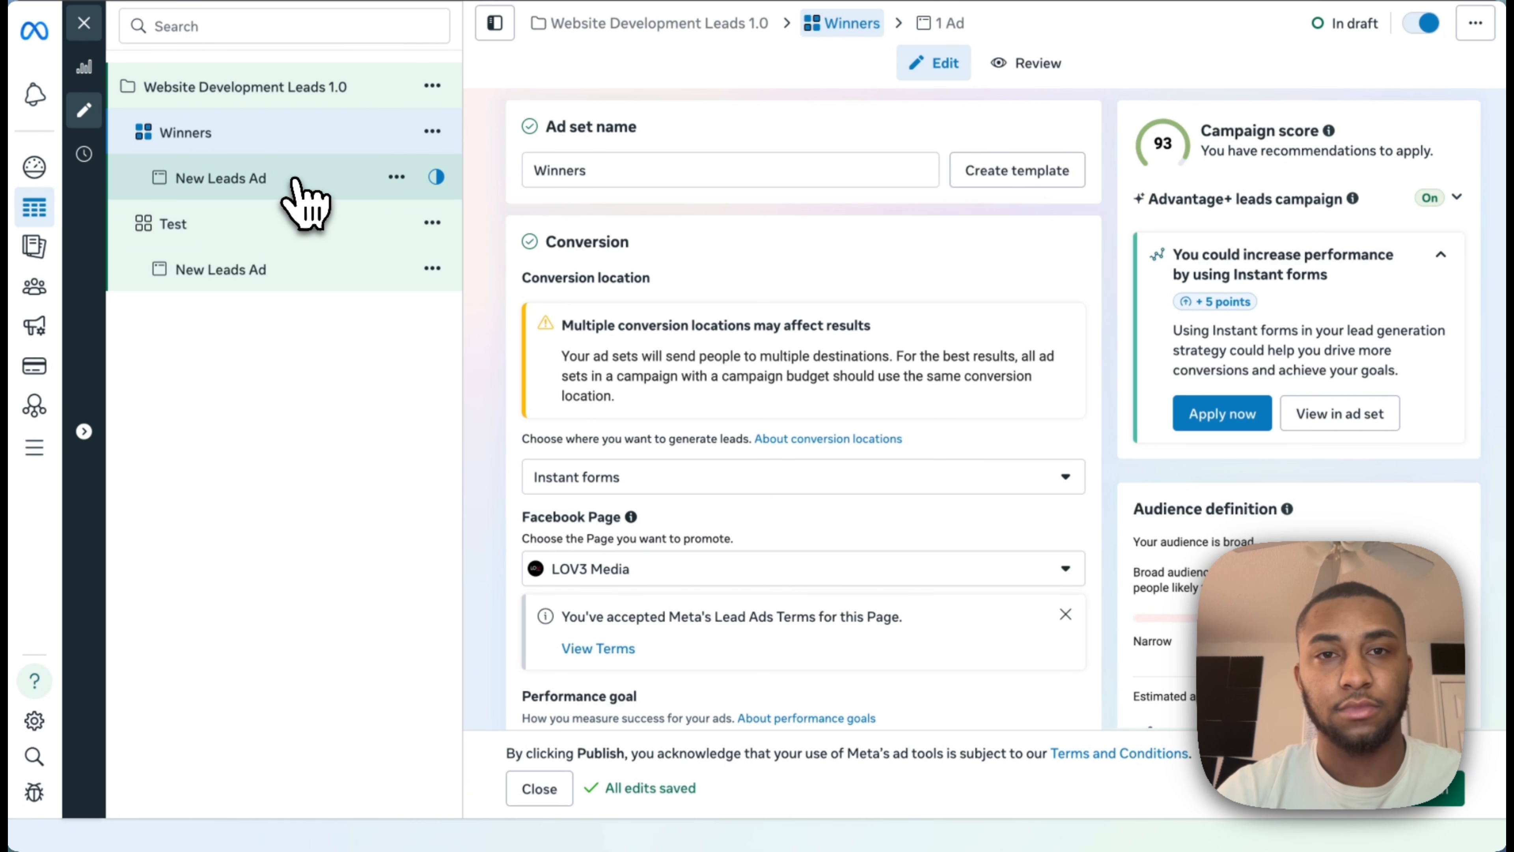
Leave the Winners ad set editor and look over the campaign and its ad sets in the overview tables.
click(34, 177)
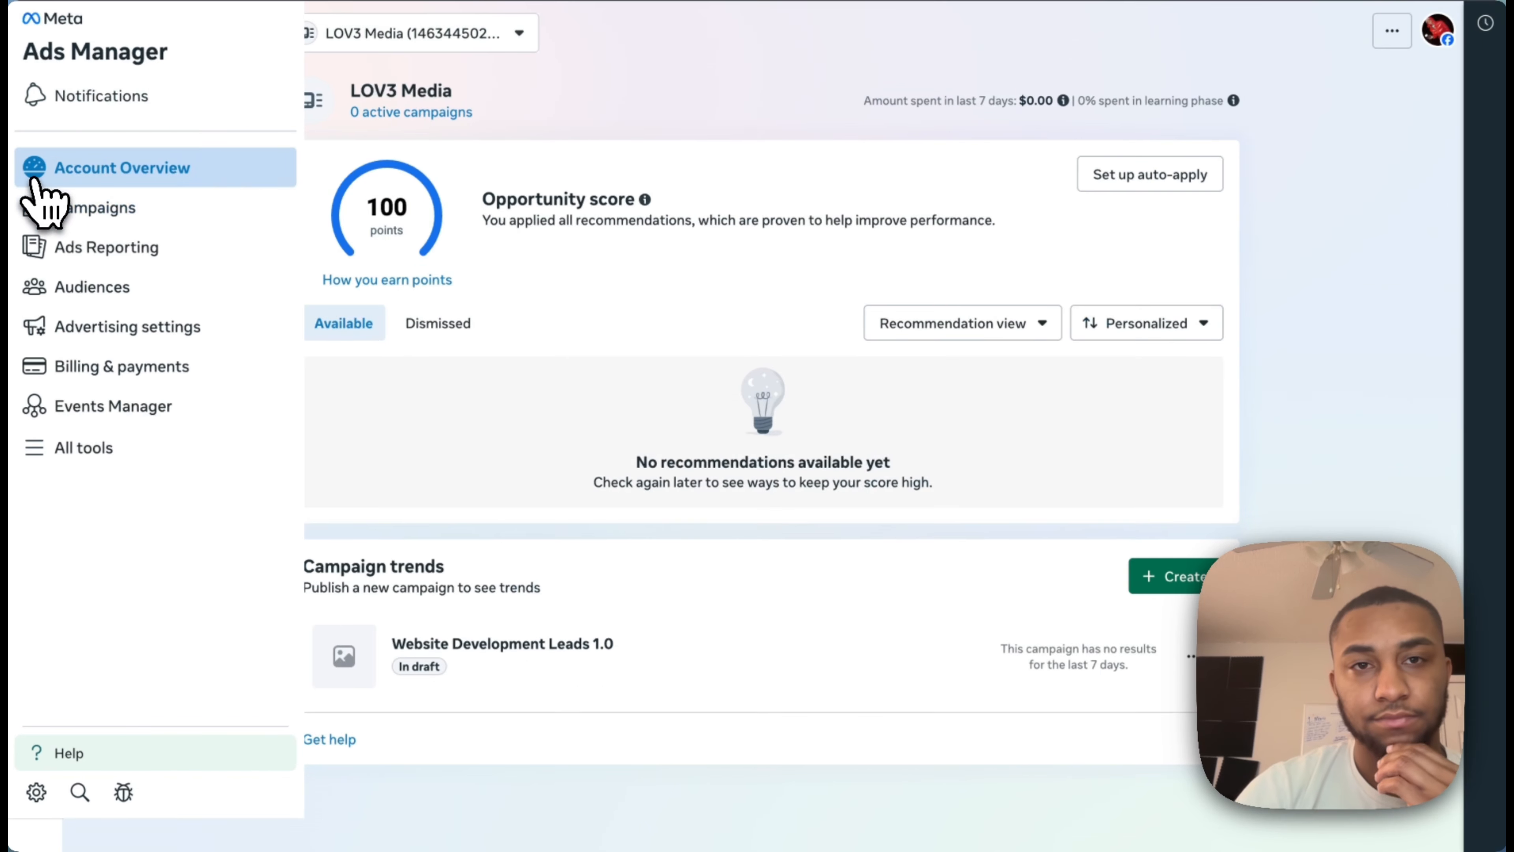
click(57, 206)
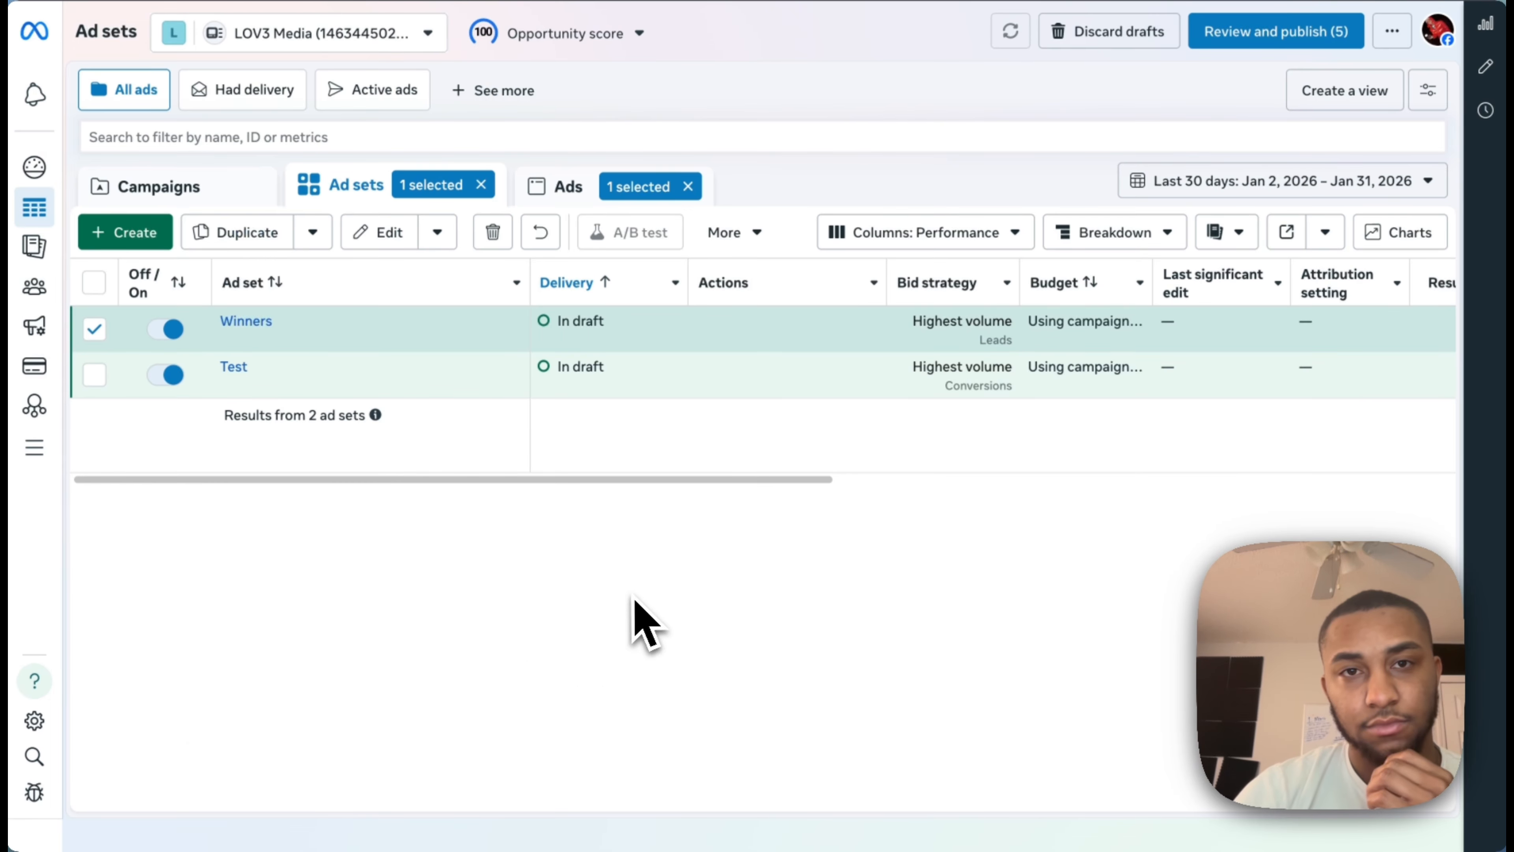
click(197, 200)
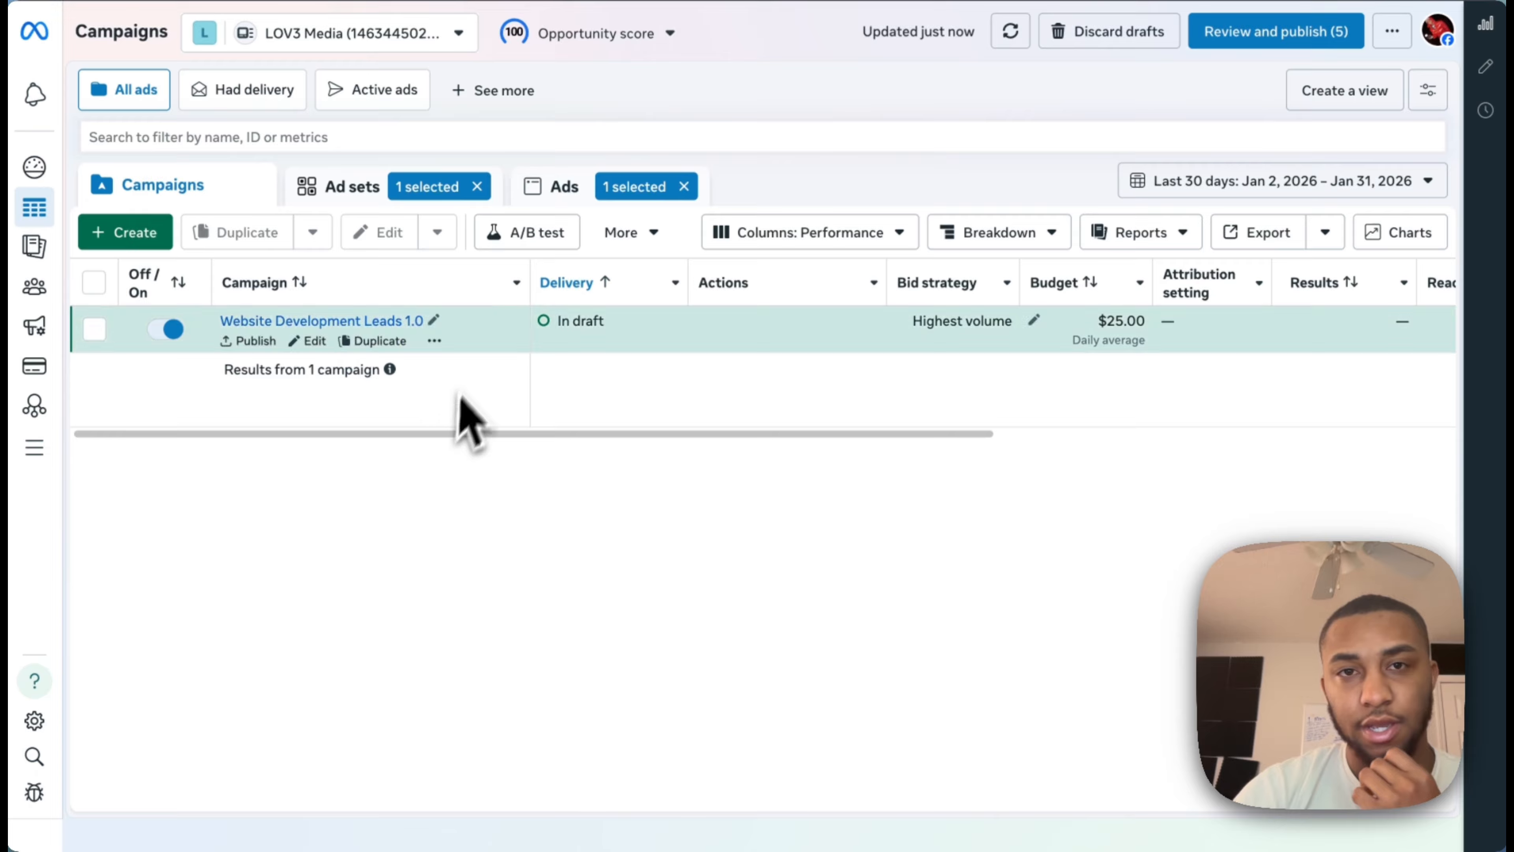
click(362, 192)
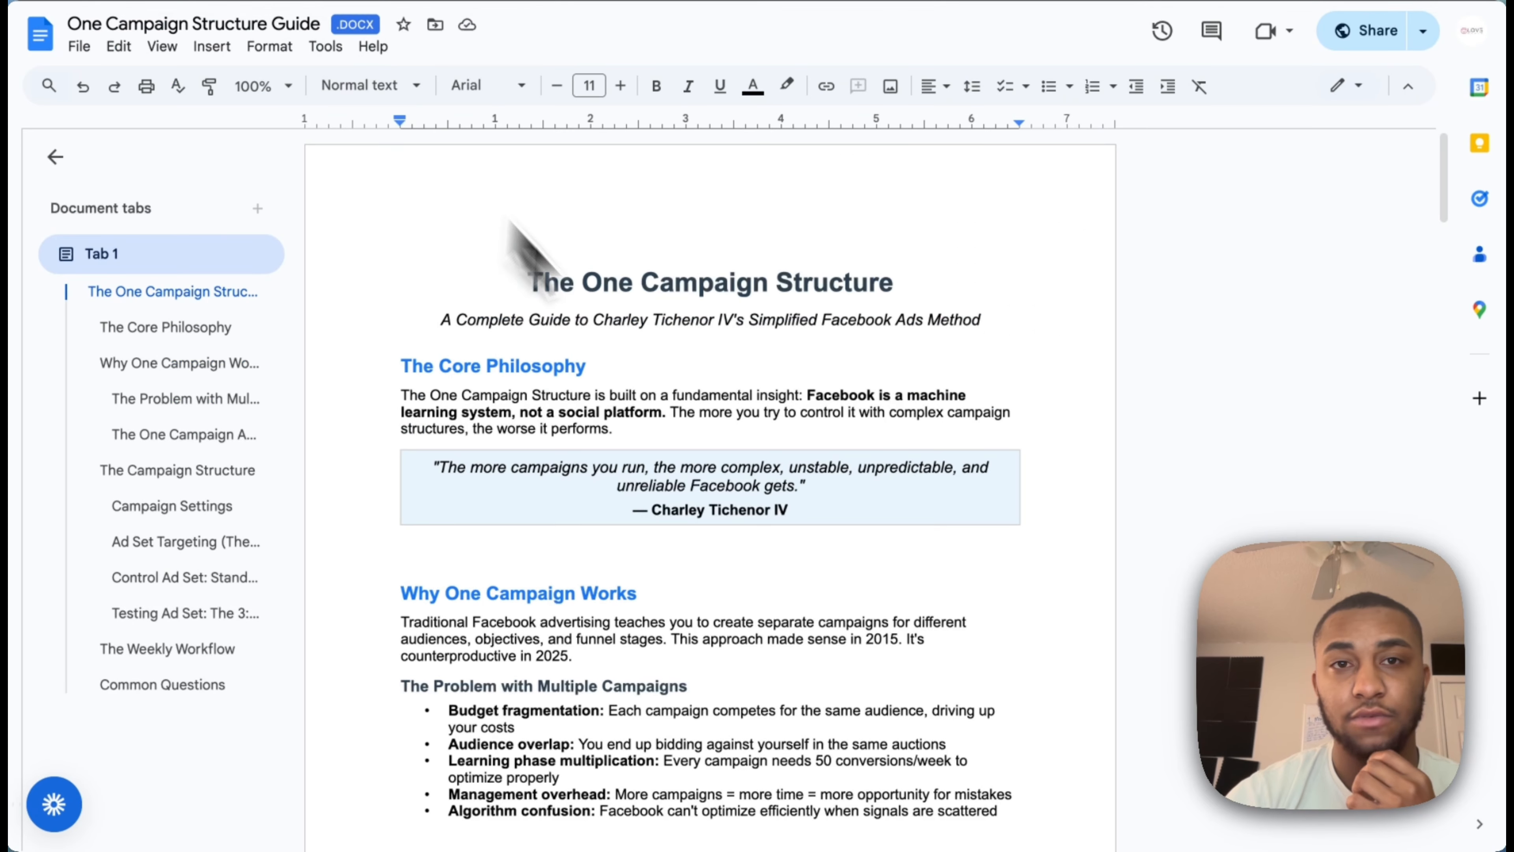
Switch to the One Campaign Structure Guide in Google Docs and review its ad set levels, the 3:2:2 testing method and the weekly workflow.
scroll(737, 456, down, 20)
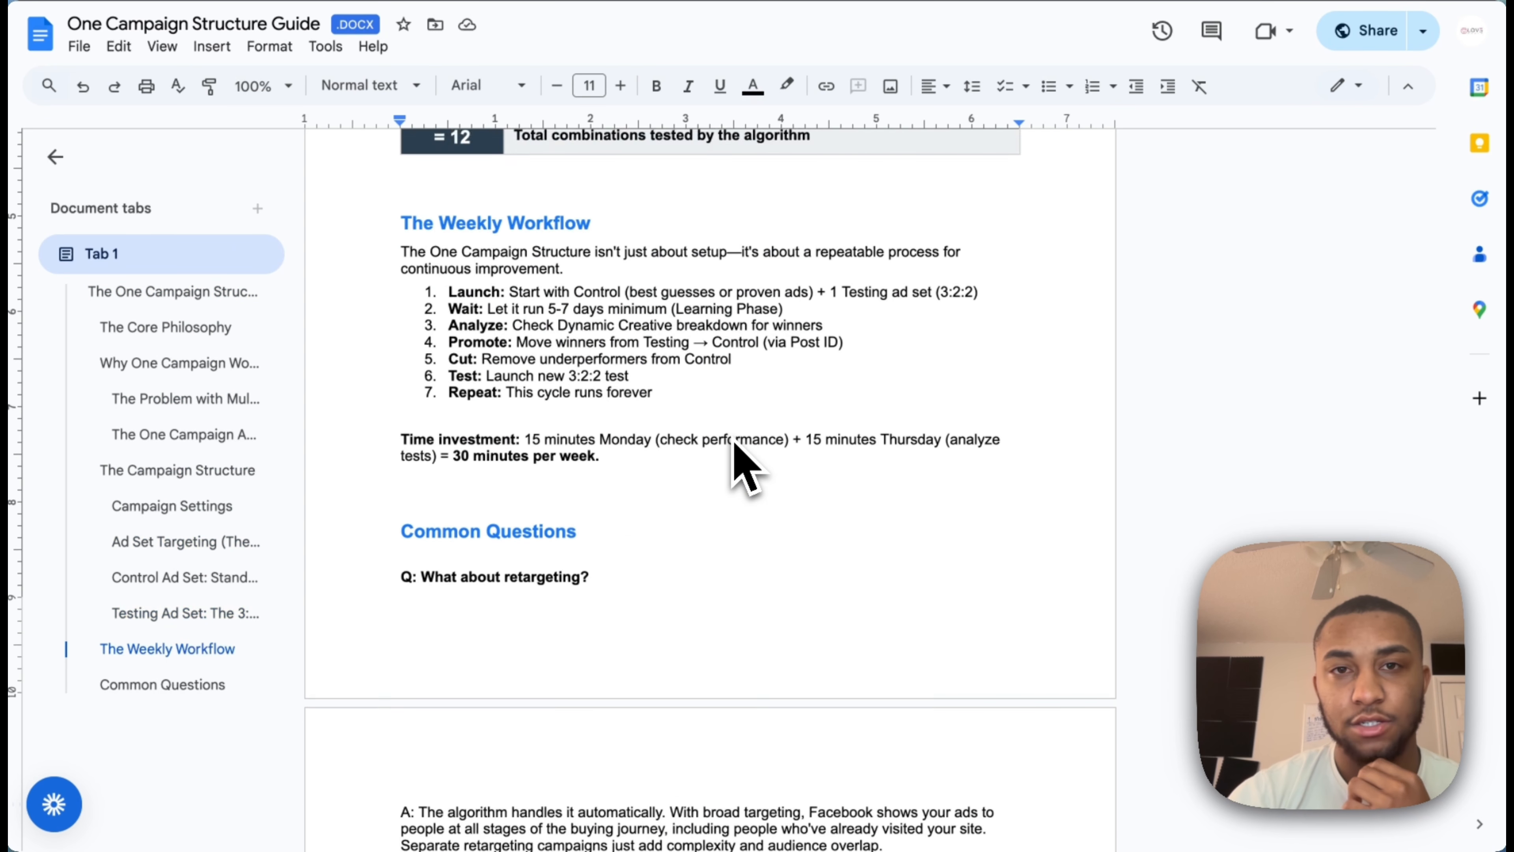
scroll(734, 439, up, 10)
scroll(745, 466, up, 20)
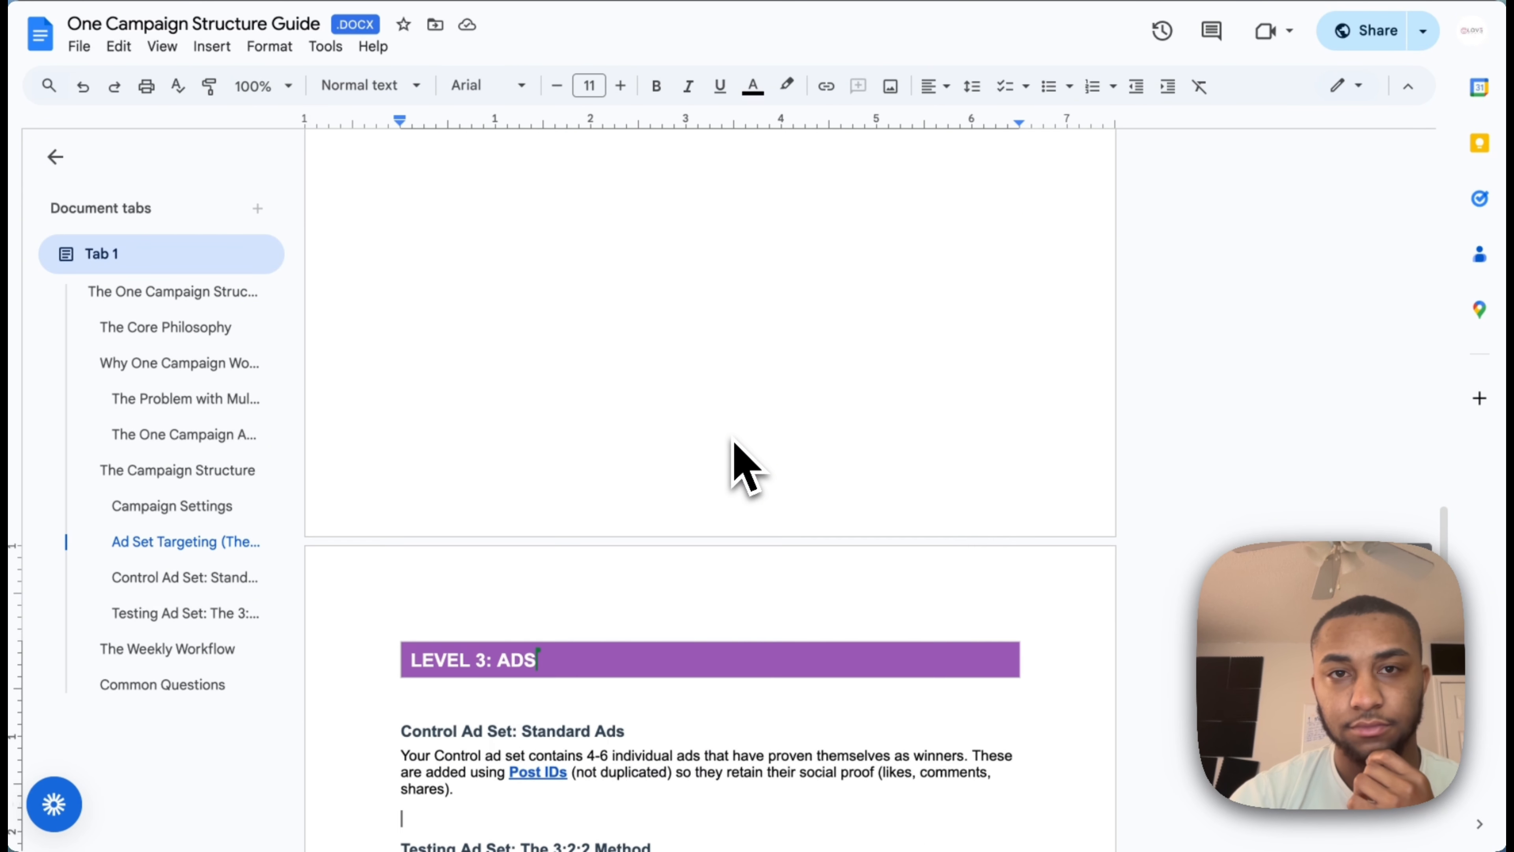
scroll(742, 466, up, 20)
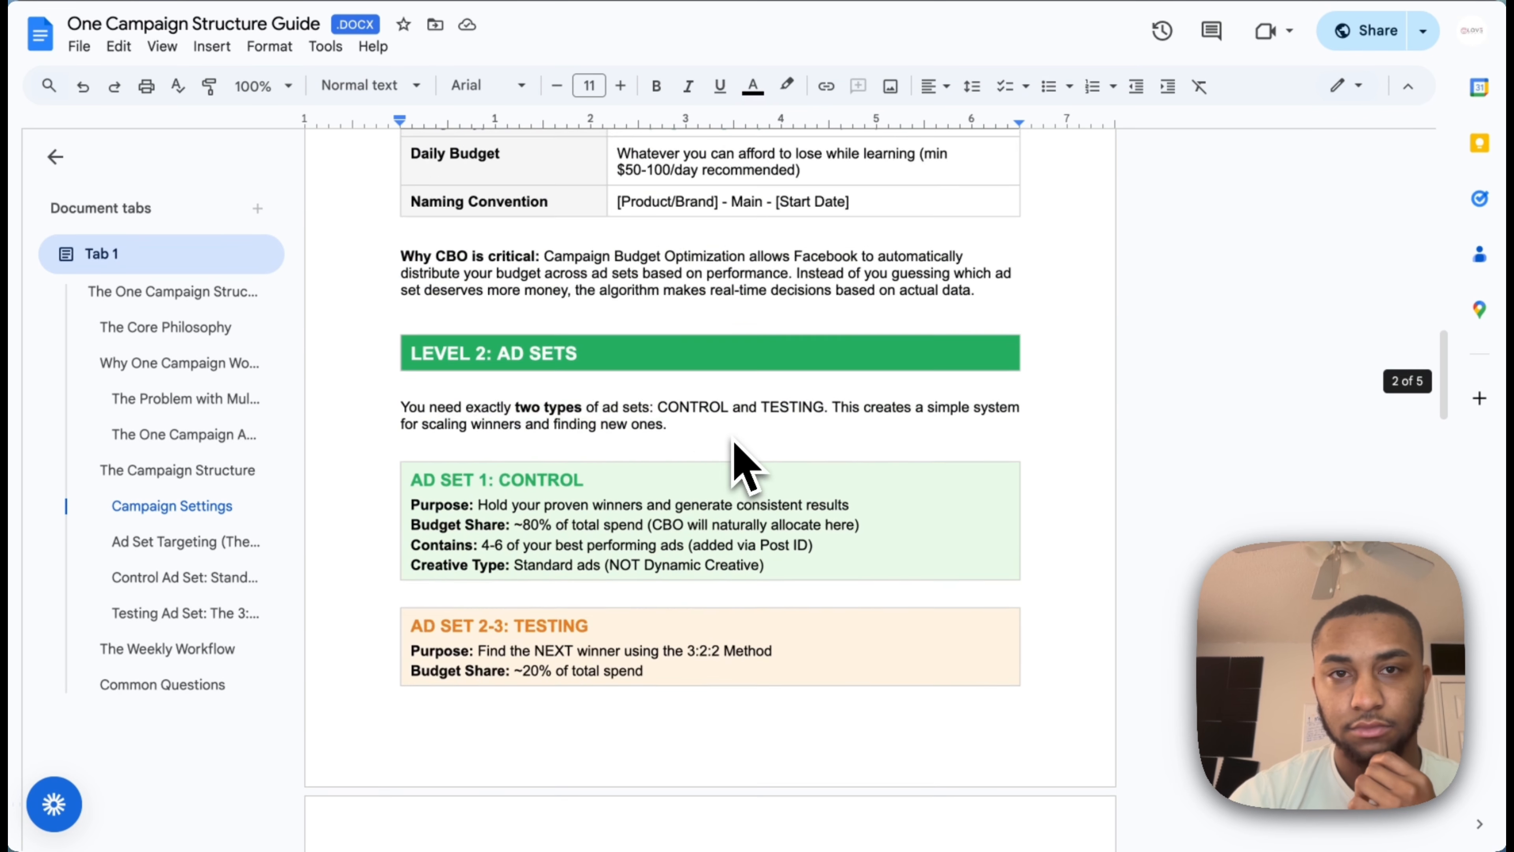
scroll(742, 465, up, 5)
scroll(742, 466, down, 20)
scroll(746, 466, down, 2)
scroll(745, 466, up, 2)
scroll(746, 466, down, 2)
scroll(740, 467, down, 2)
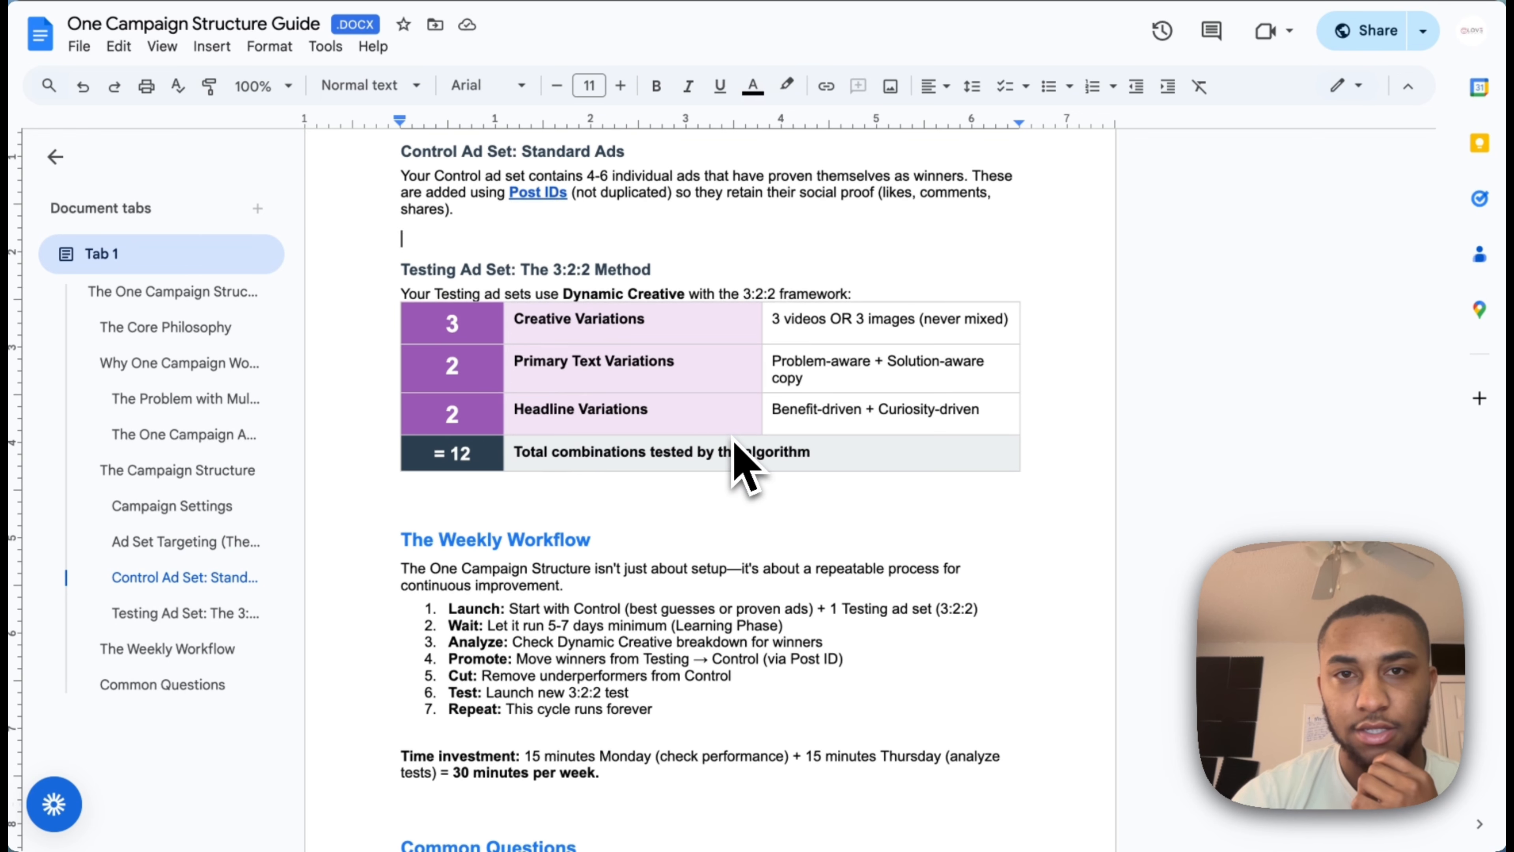
scroll(737, 467, up, 1)
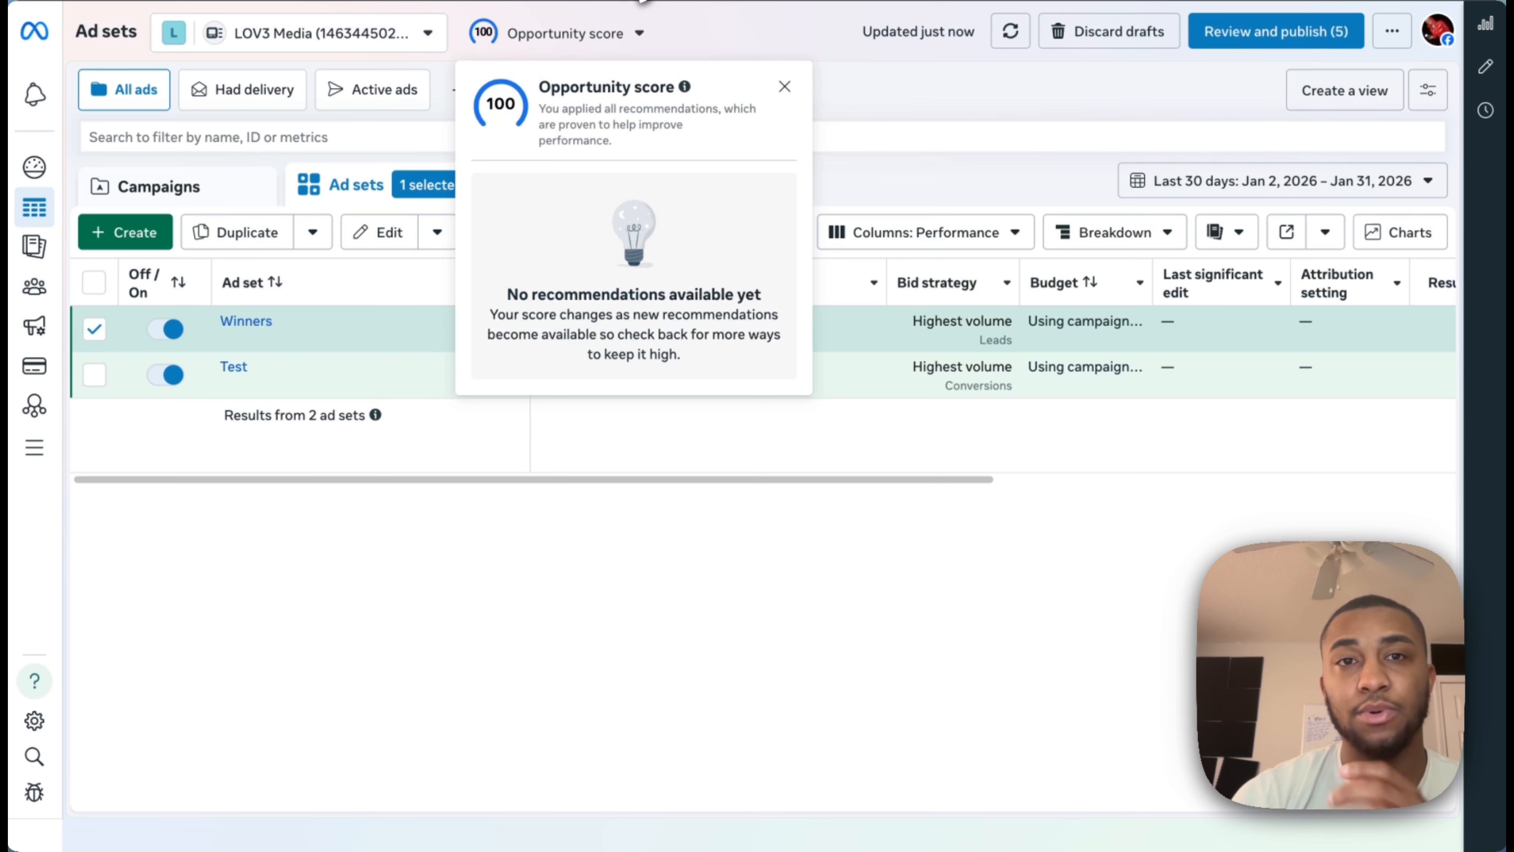
Back in Ads Manager, dismiss the Opportunity score details and show the list of campaigns.
click(785, 87)
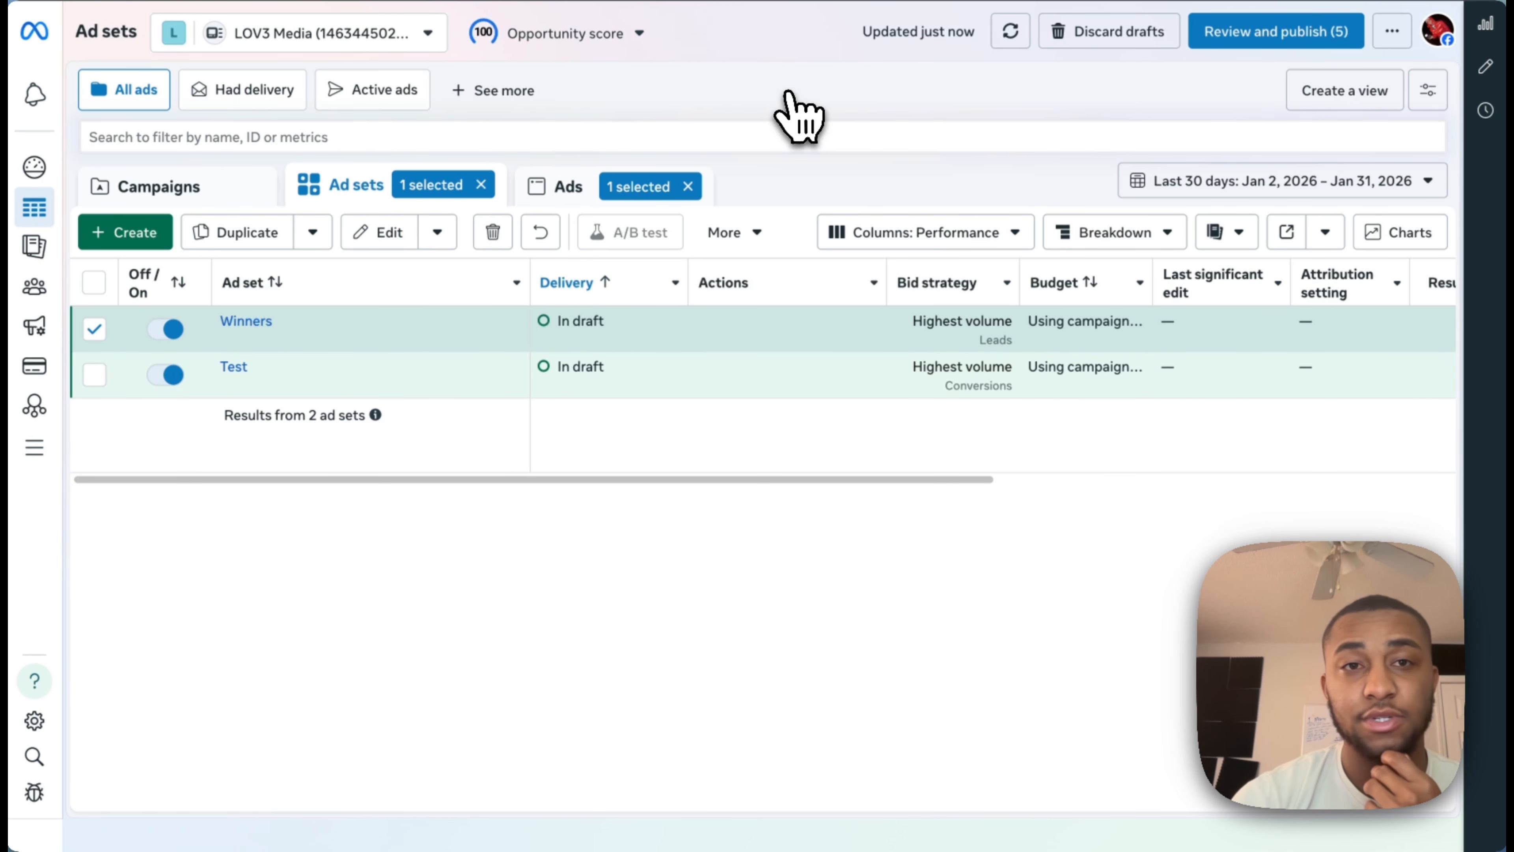
click(191, 197)
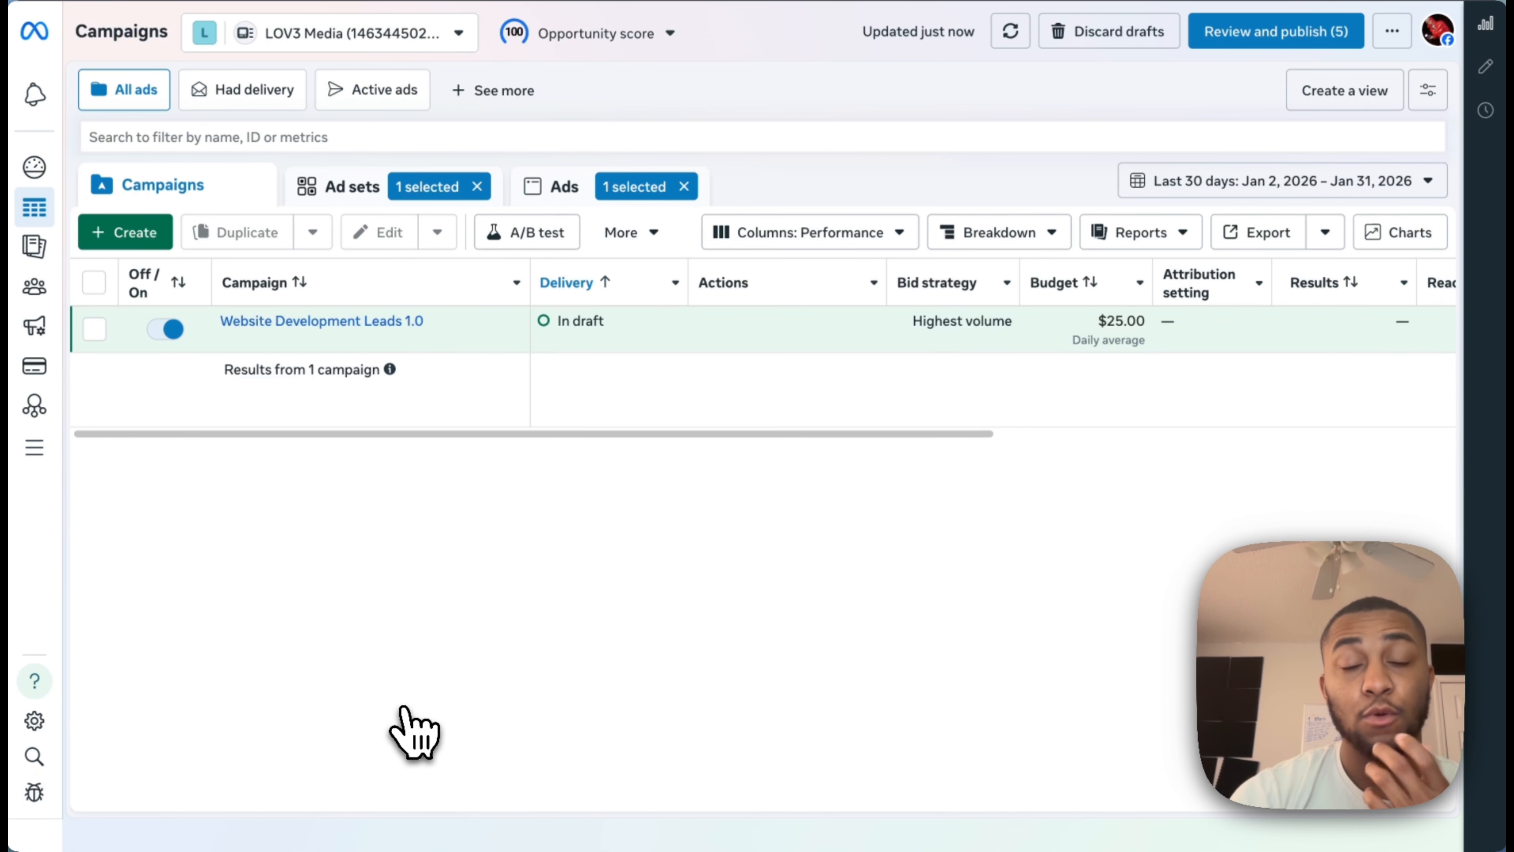